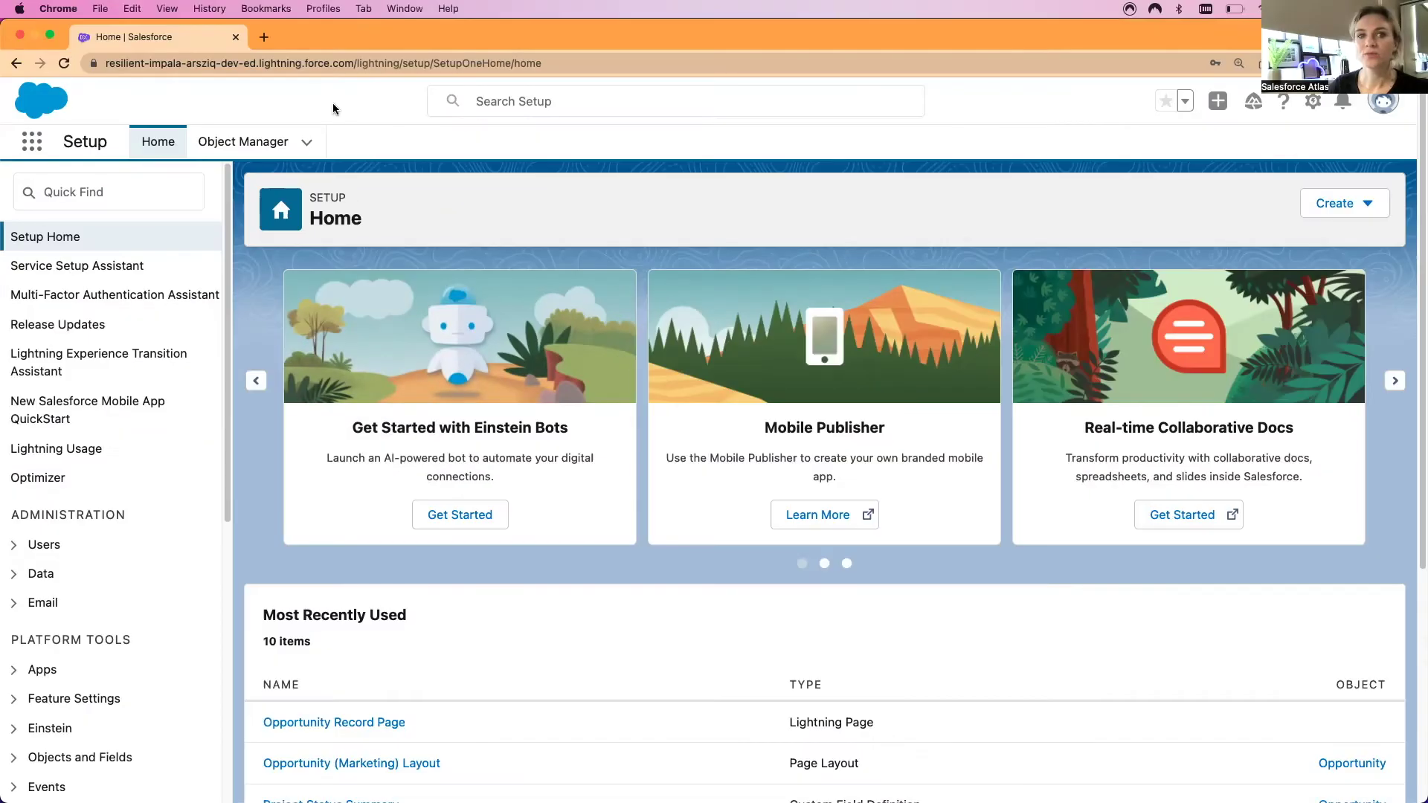
# Search Quick Find for 'outlook' and open Outlook Integration and Sync
pyautogui.click(112, 193)
pyautogui.write('outlook')
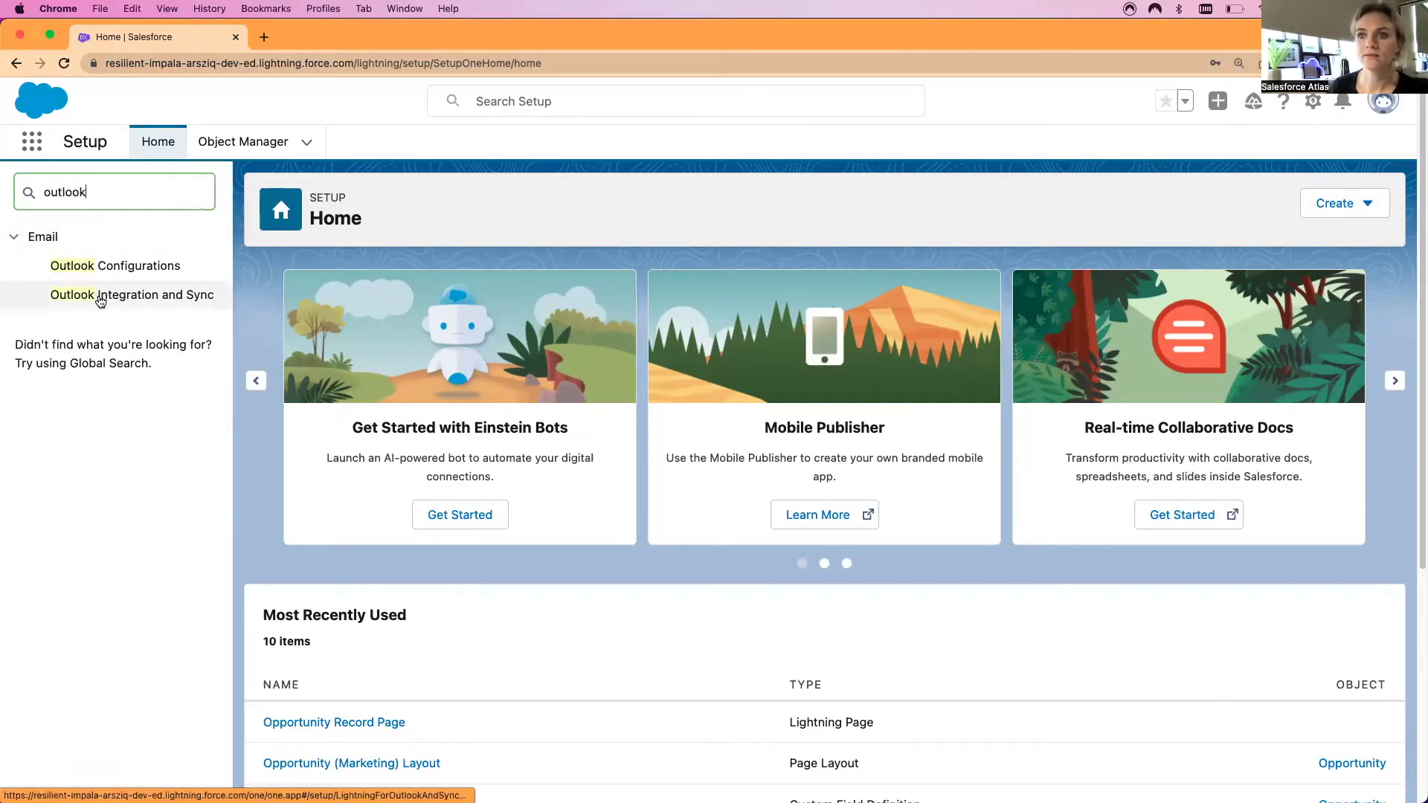
pyautogui.click(101, 297)
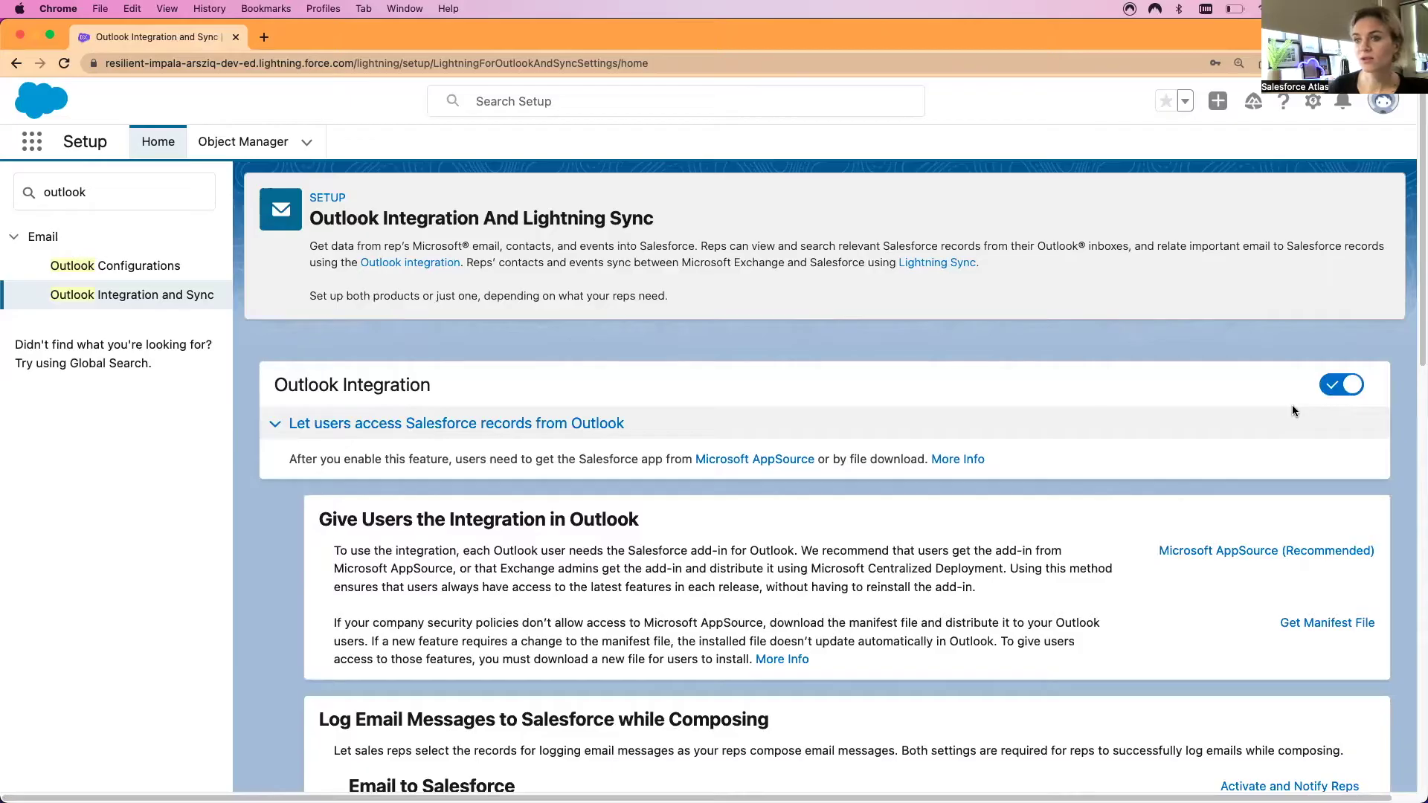
# Scroll down the Outlook Integration page and switch on Customize Content with App Builder
pyautogui.scroll(-5, 402, 499)
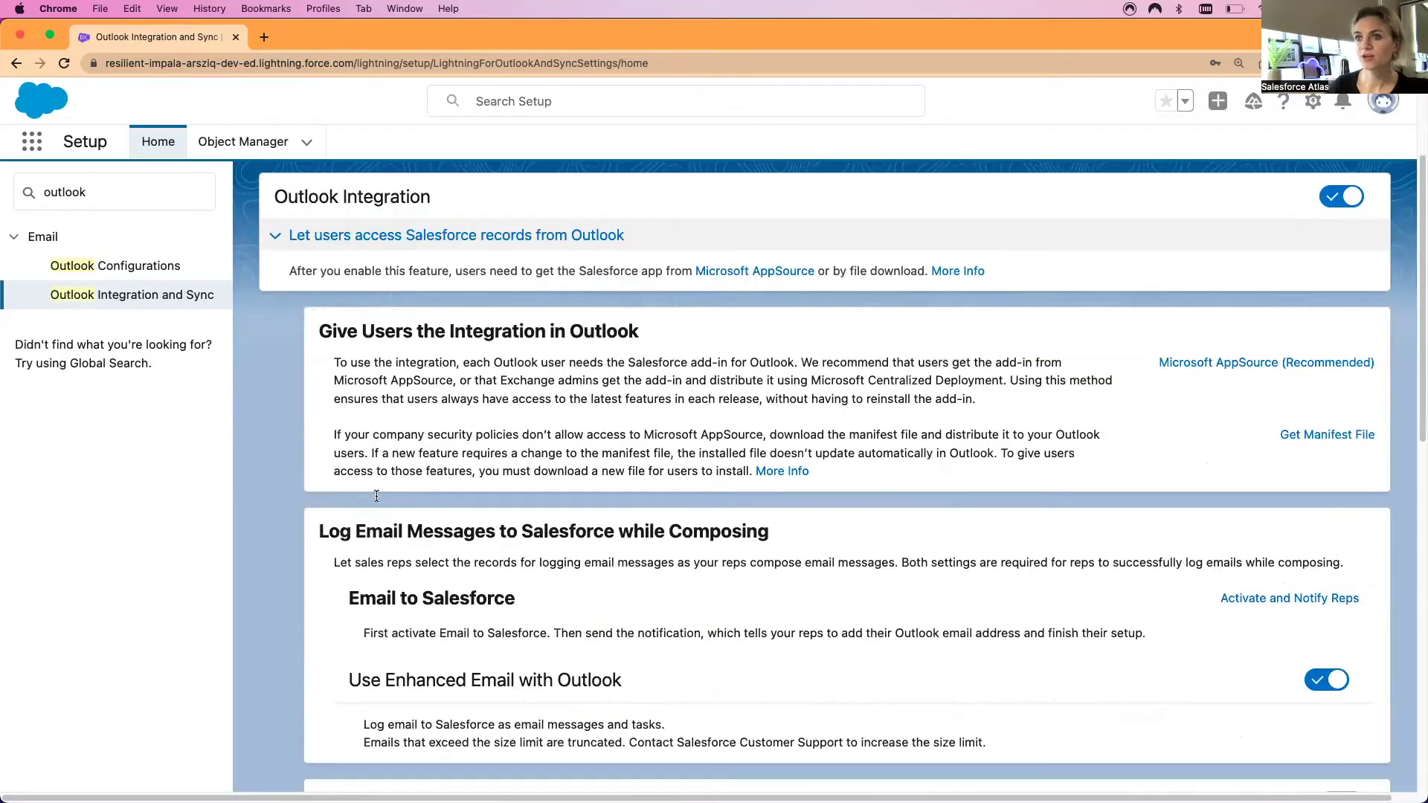
pyautogui.scroll(-3, 377, 497)
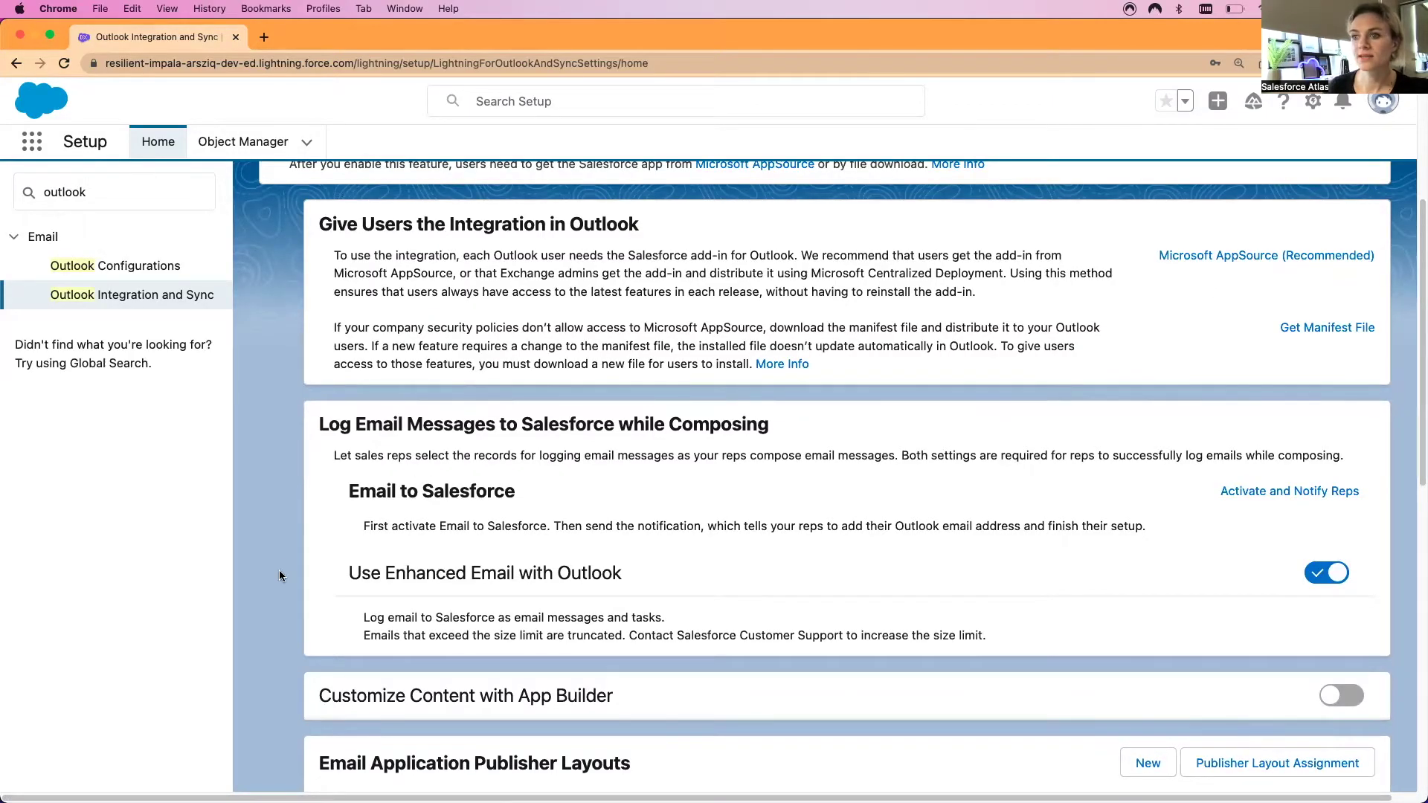
pyautogui.scroll(-1, 281, 576)
pyautogui.scroll(-1, 280, 576)
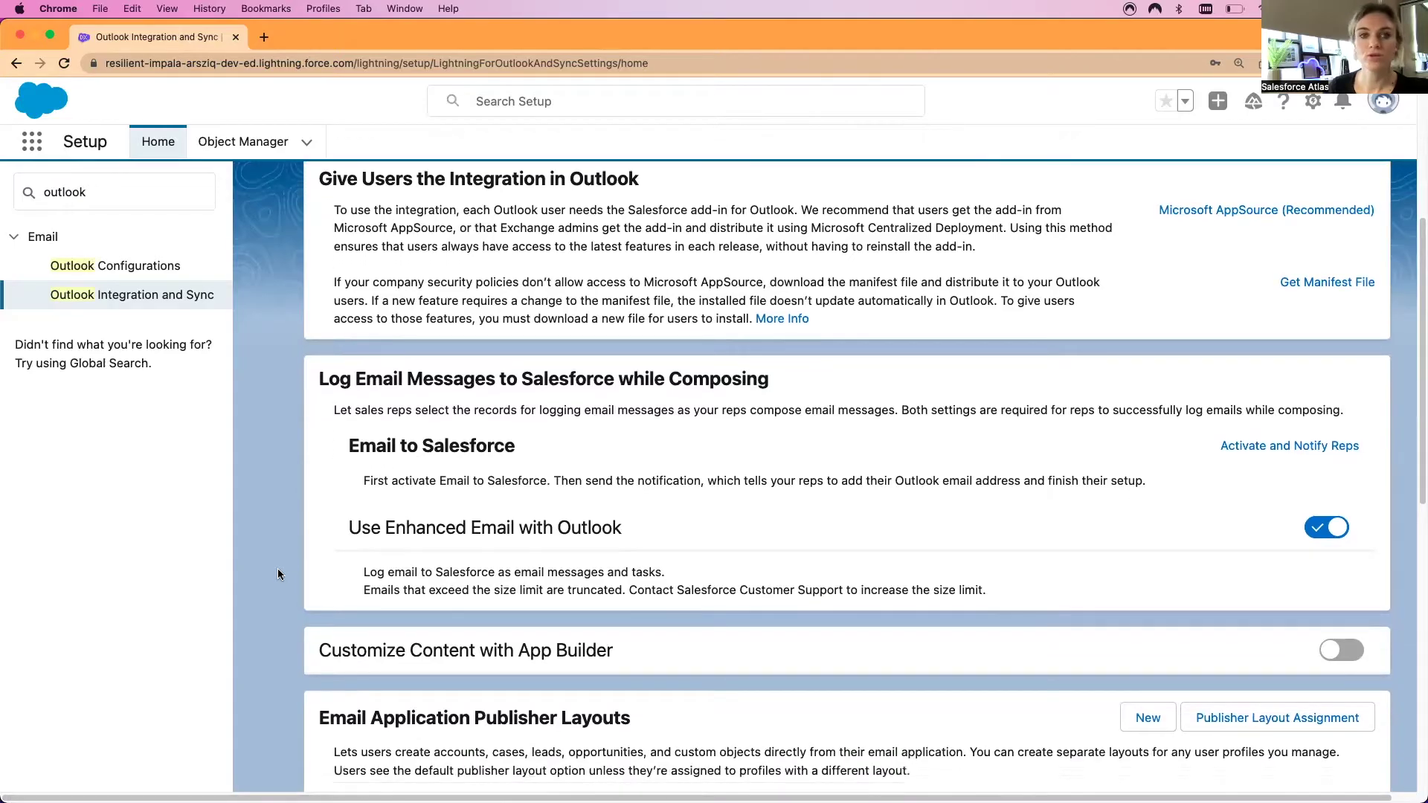
pyautogui.scroll(1, 301, 558)
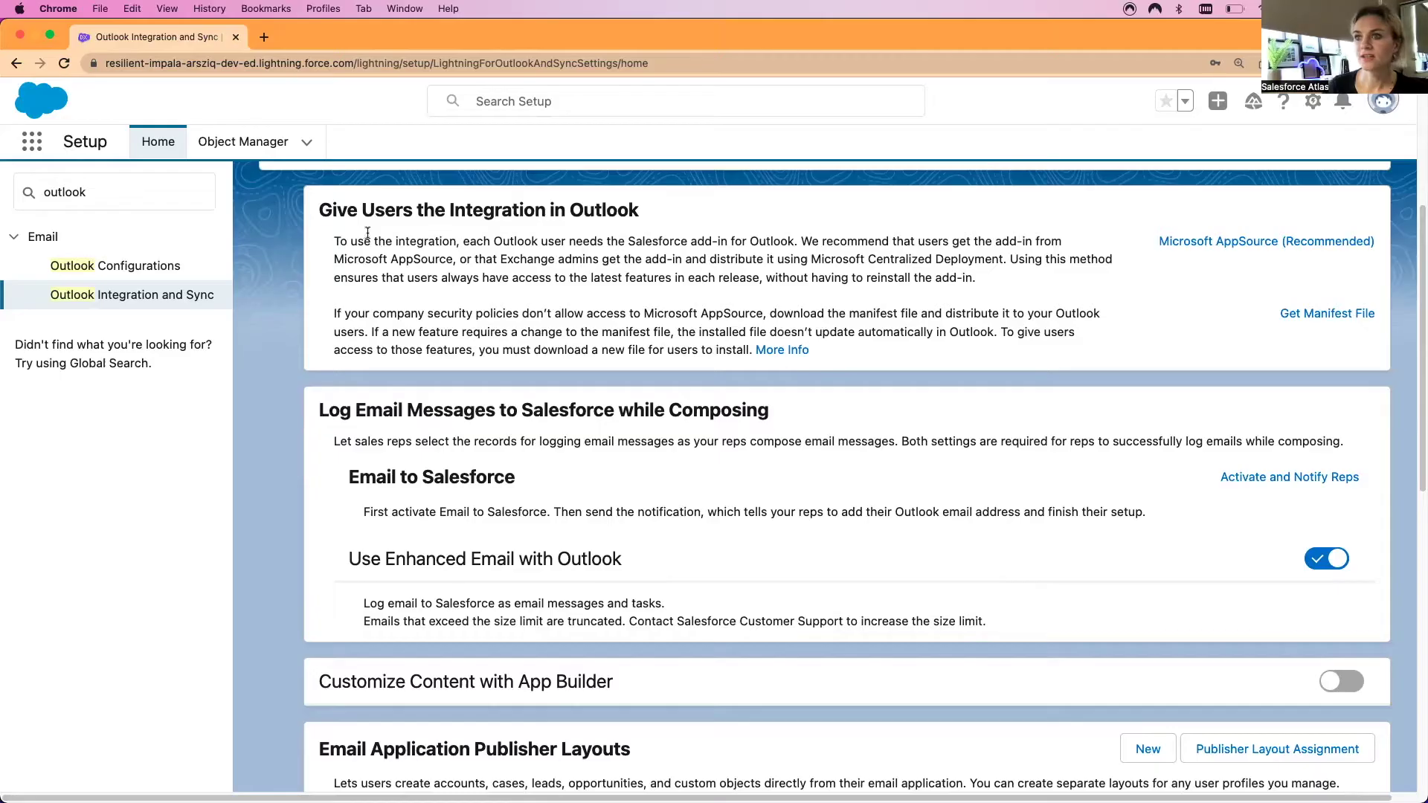
pyautogui.scroll(-3, 297, 439)
pyautogui.scroll(-1, 293, 453)
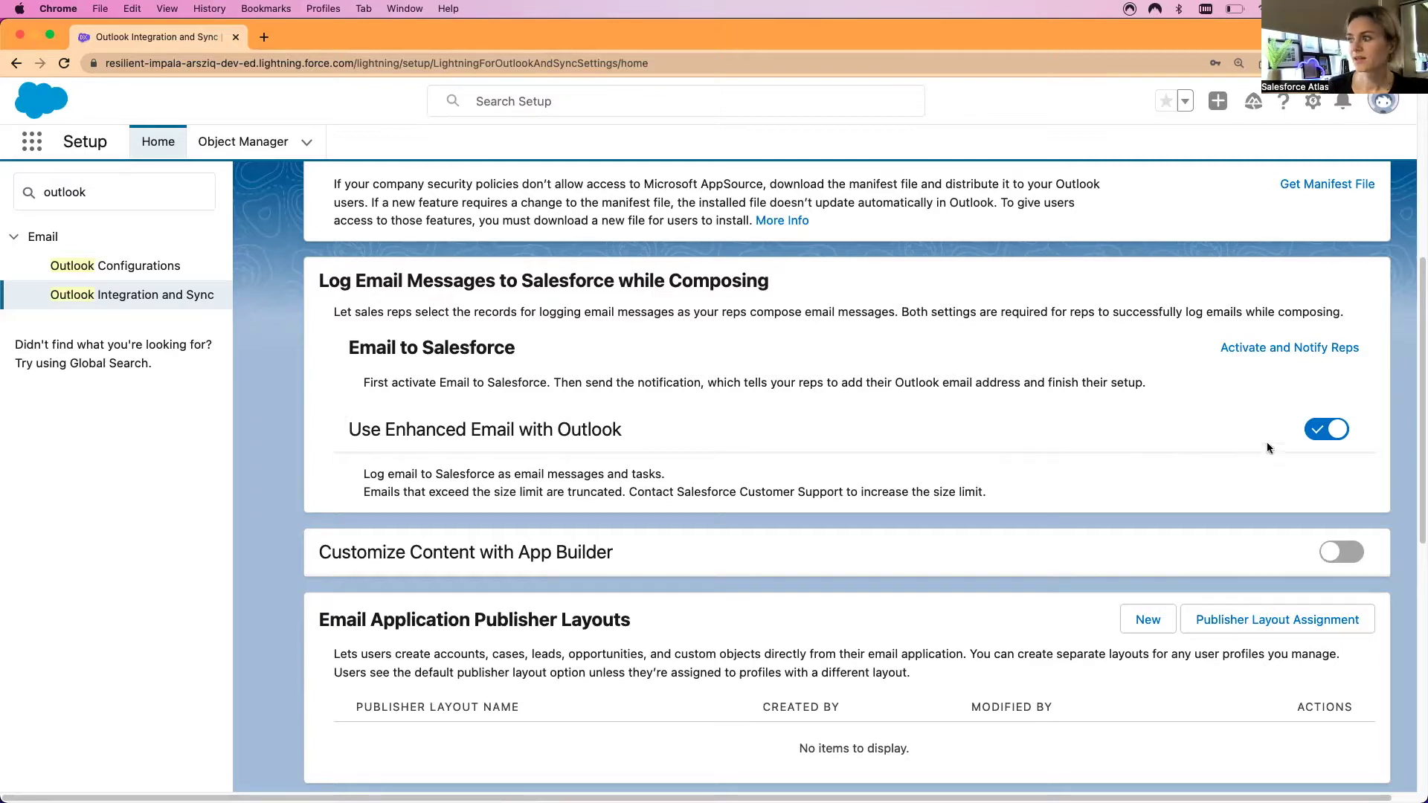
pyautogui.scroll(-1, 740, 461)
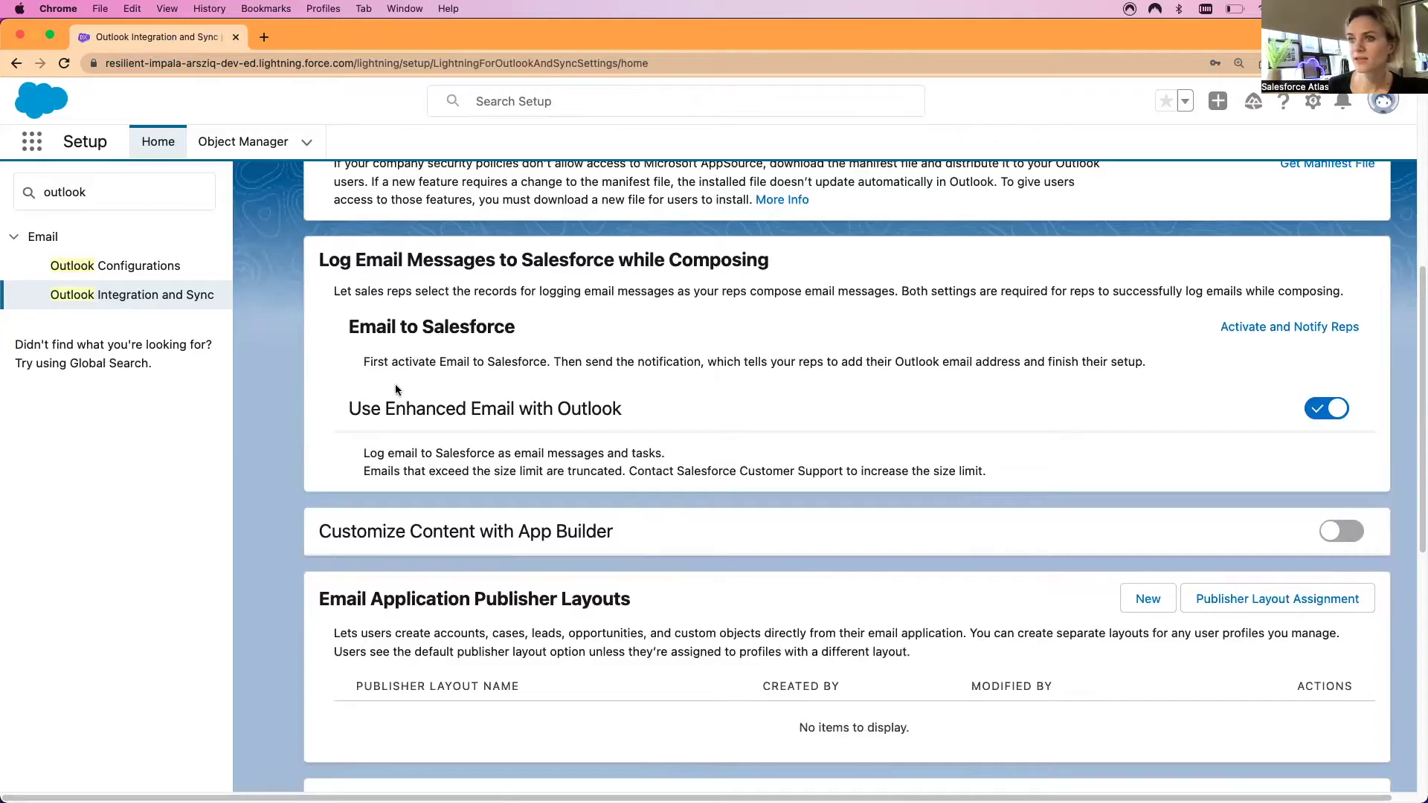
pyautogui.scroll(-2, 351, 462)
pyautogui.scroll(-5, 351, 462)
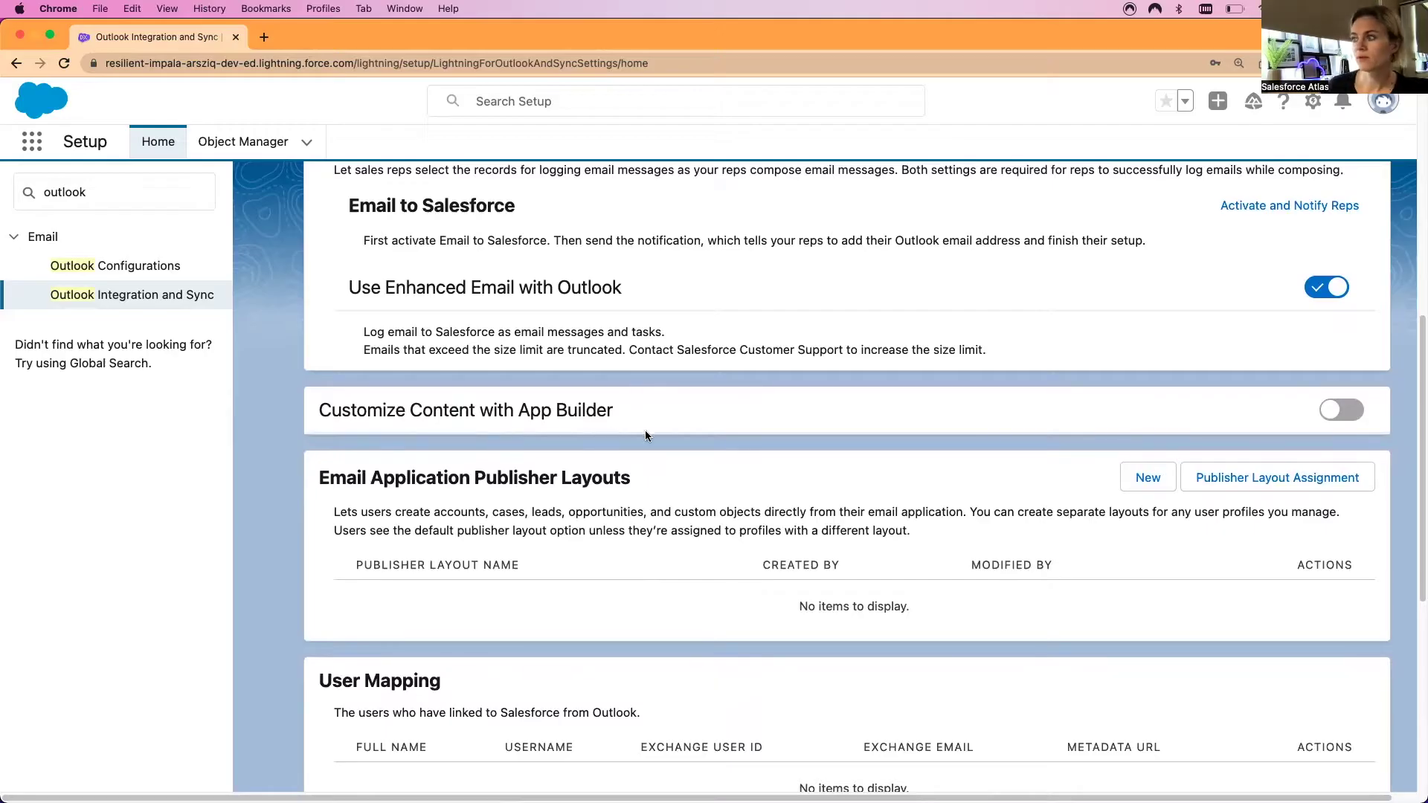
pyautogui.click(1338, 415)
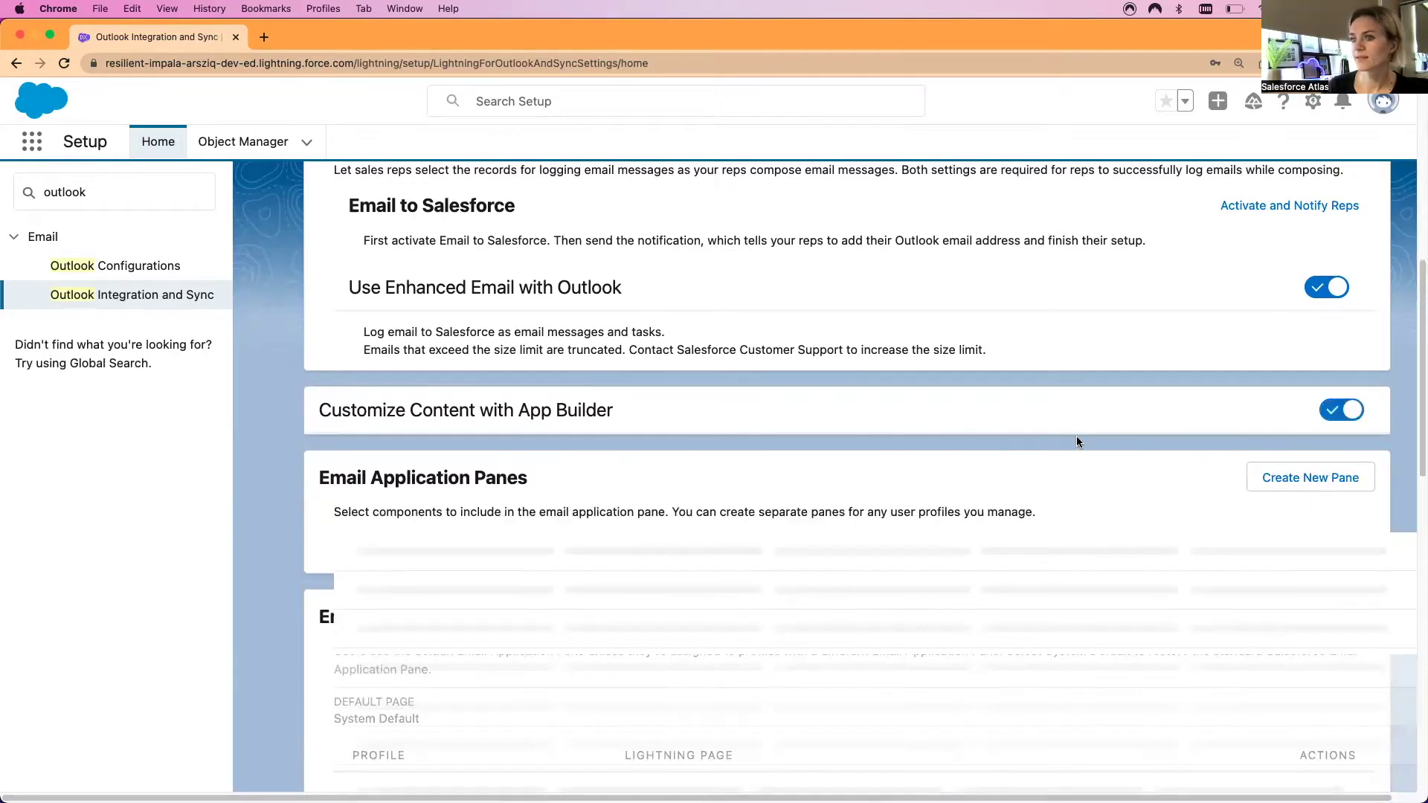
# Under Email Application Panes, create a new pane in Lightning App Builder
pyautogui.scroll(-1, 952, 433)
pyautogui.scroll(-1, 953, 435)
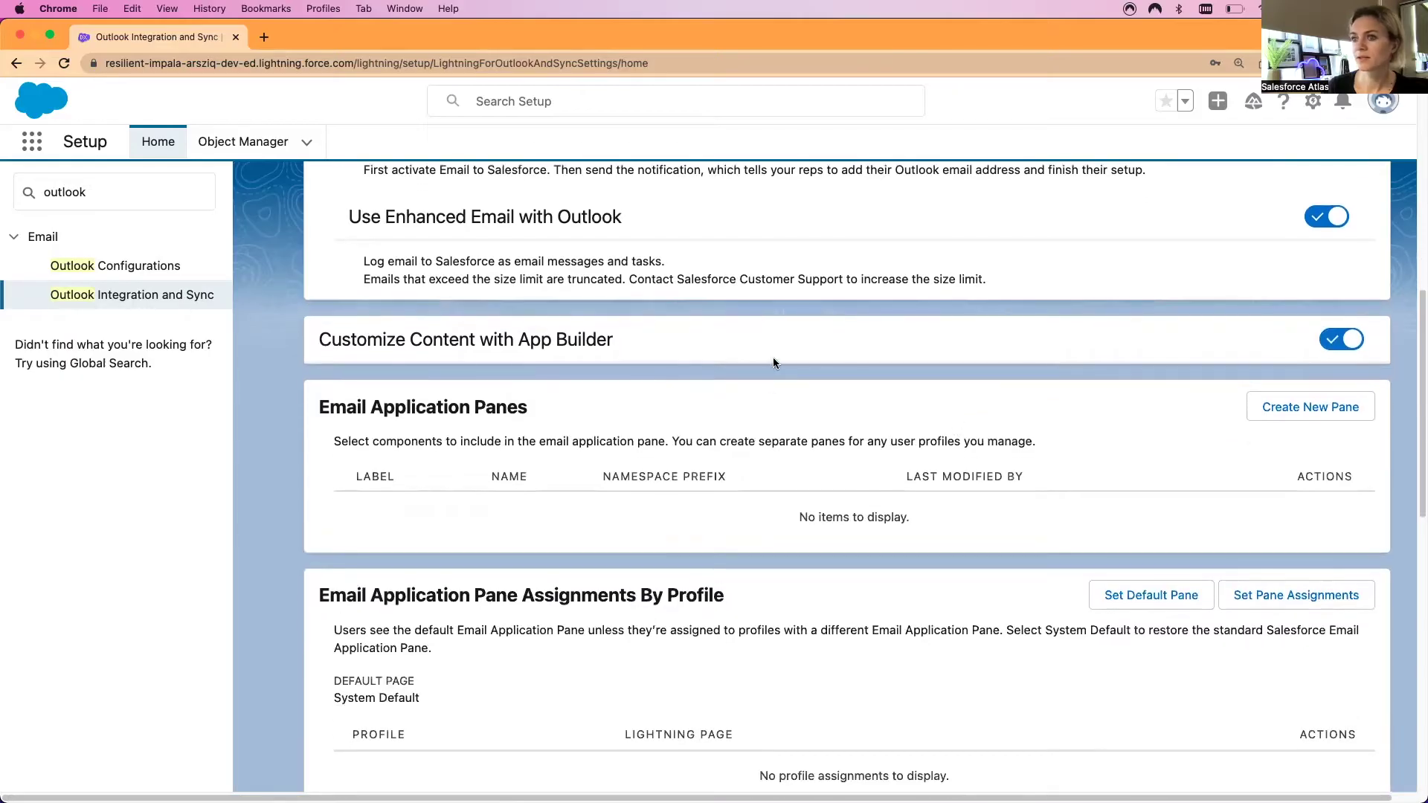
pyautogui.scroll(-2, 790, 442)
pyautogui.click(1313, 343)
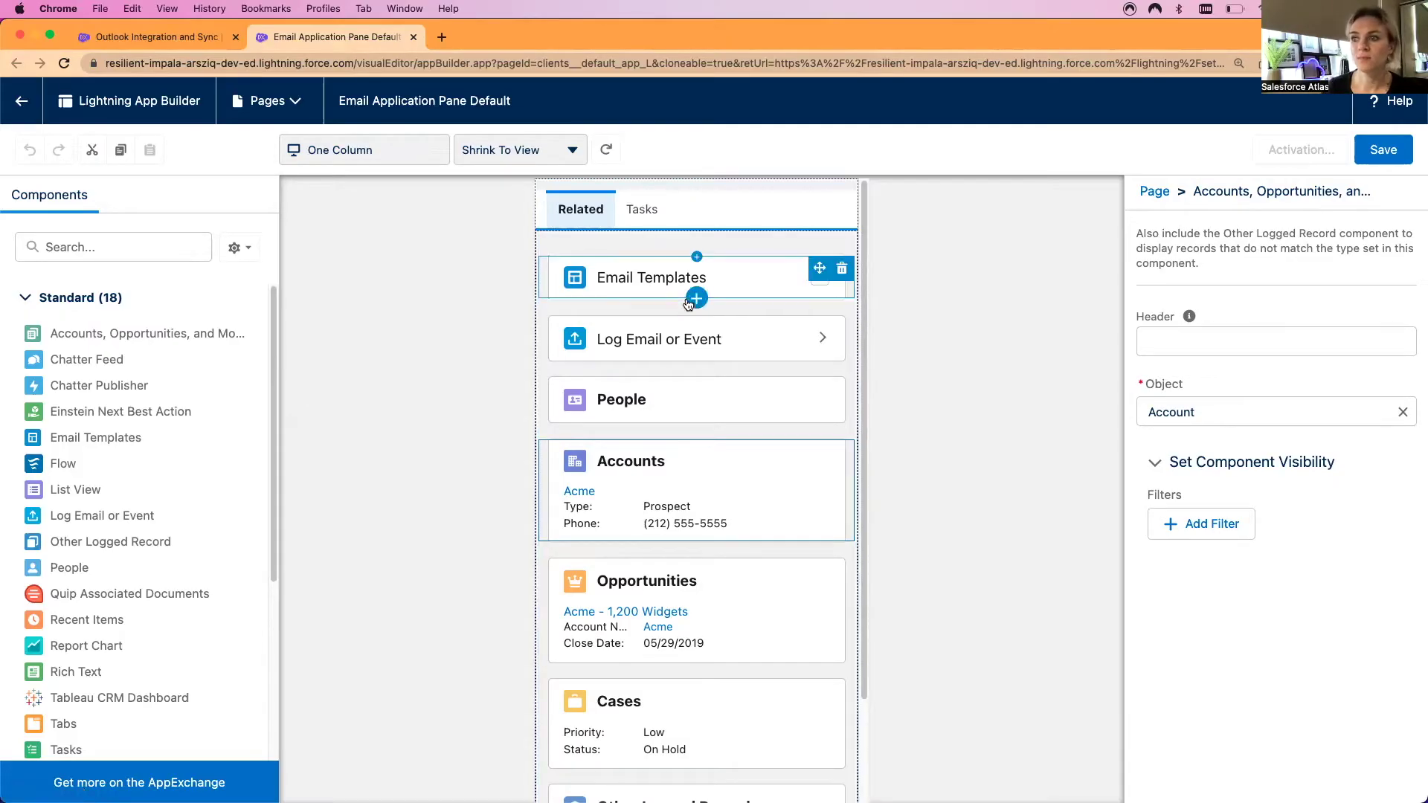
# Save Email Application Pane Default, activate it as the default pane, then save again
pyautogui.scroll(-3, 740, 513)
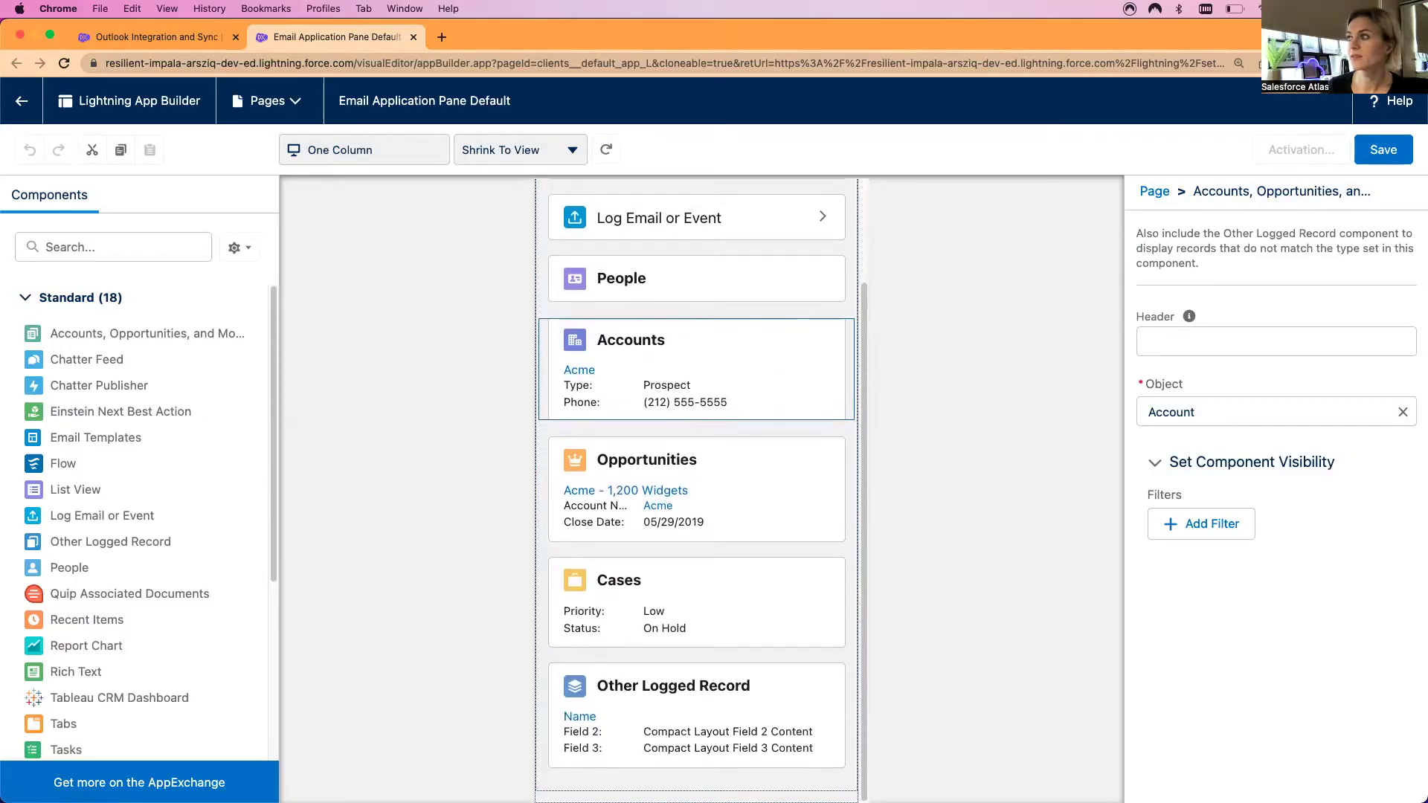
pyautogui.click(1375, 151)
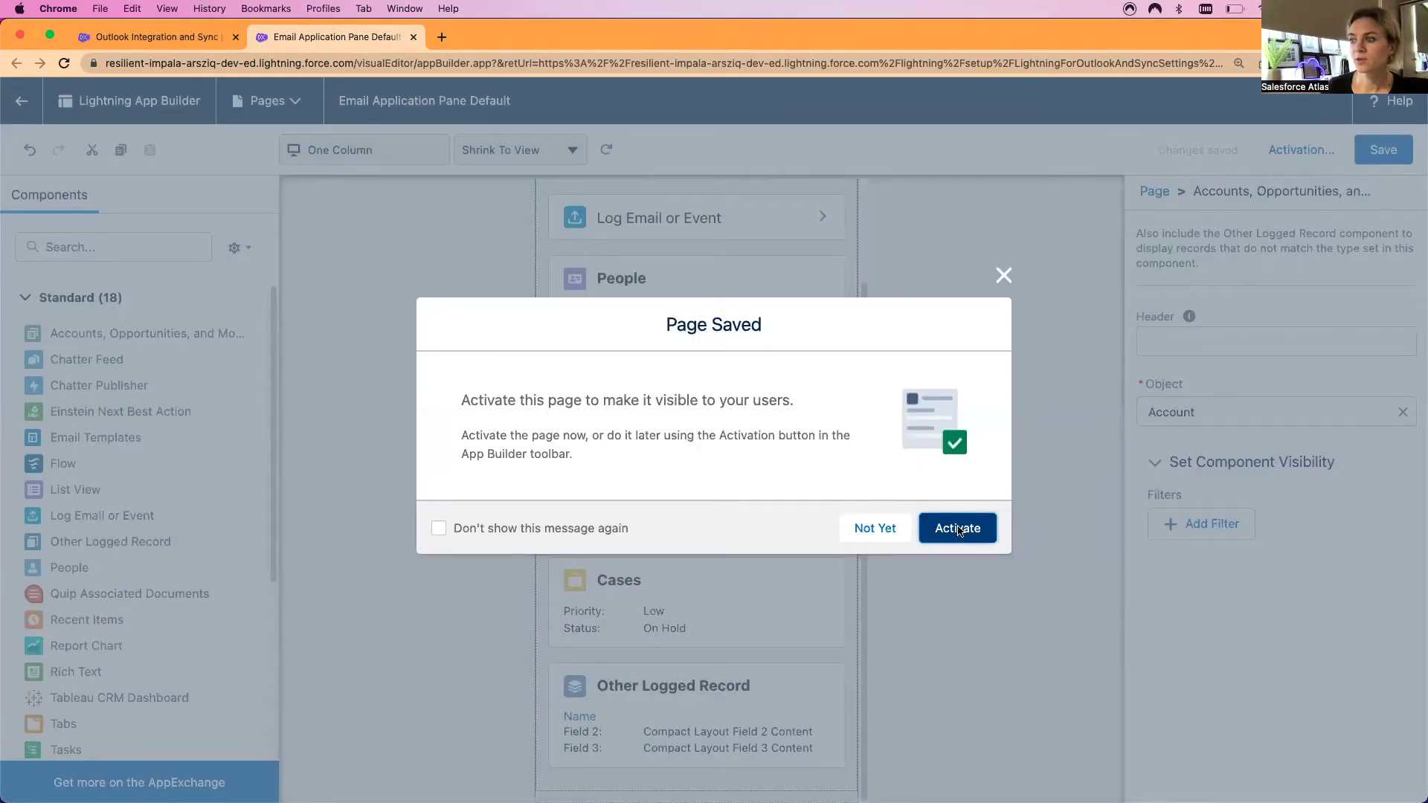
pyautogui.click(957, 528)
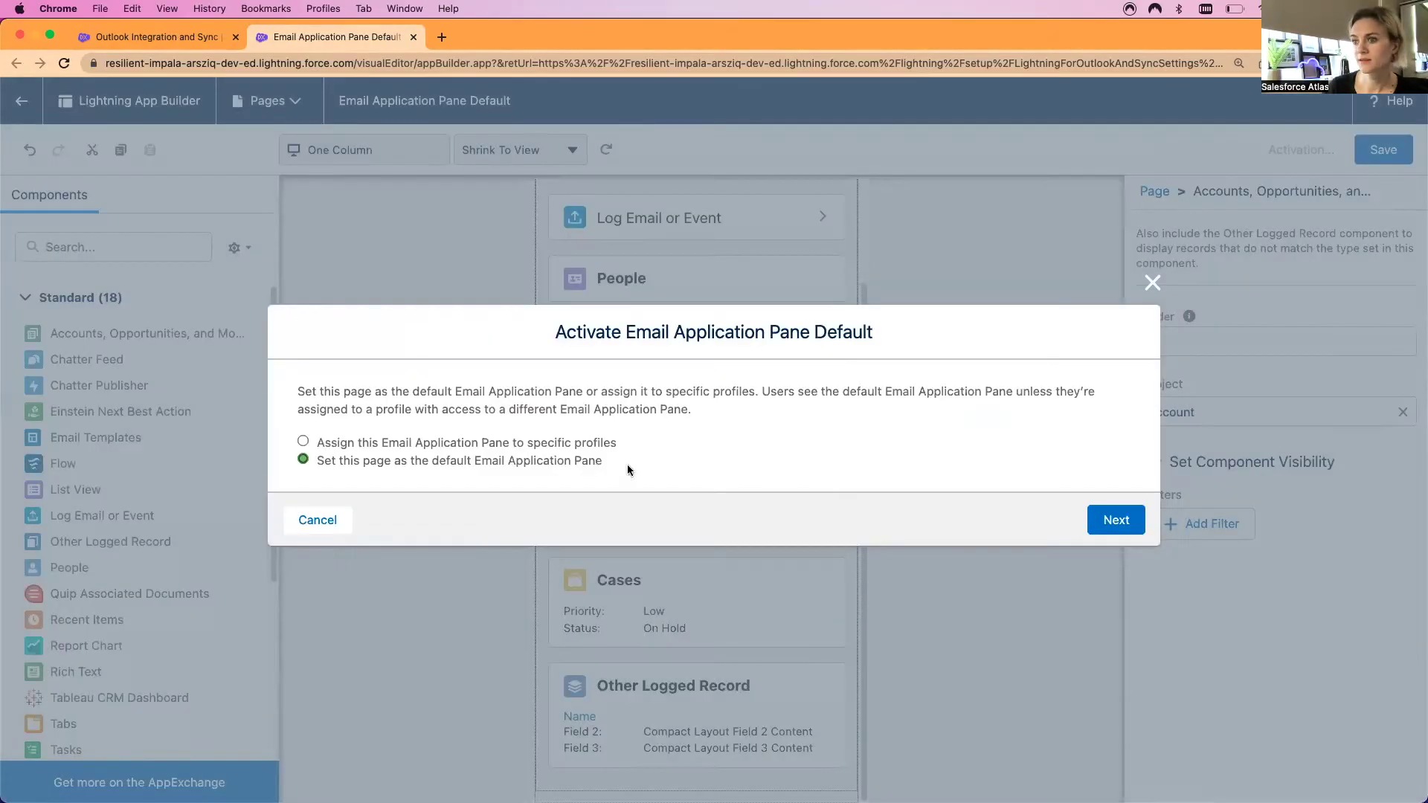
pyautogui.click(1116, 520)
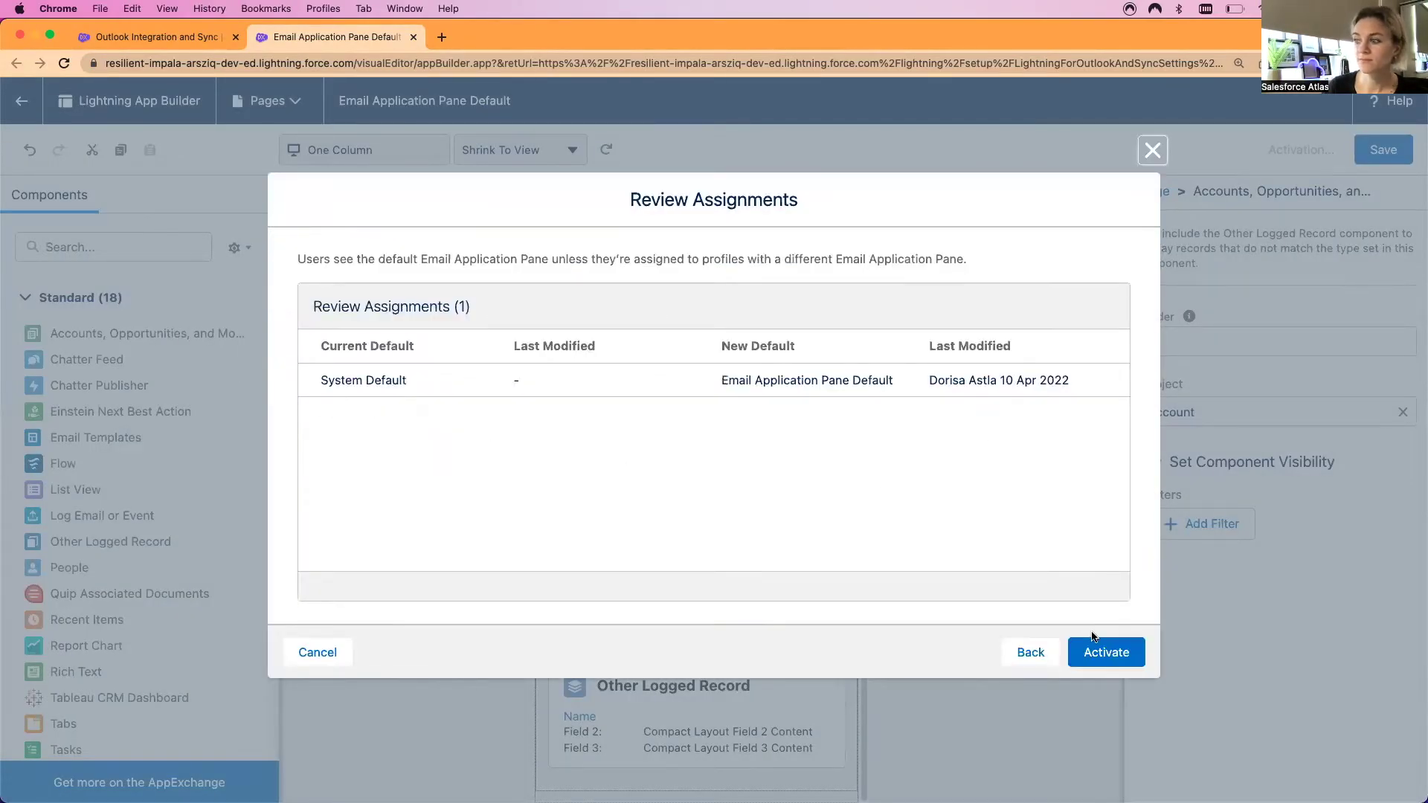
pyautogui.click(1100, 653)
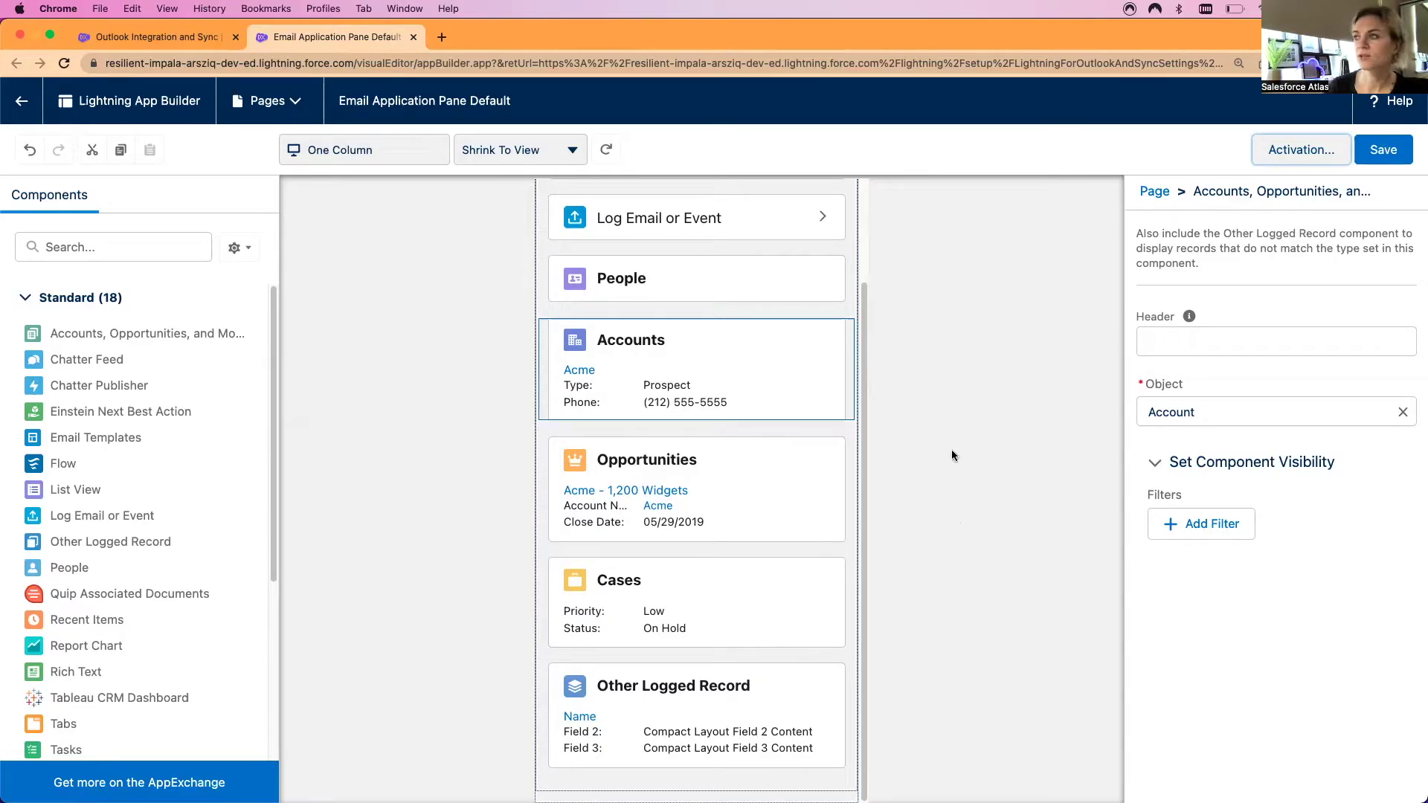
pyautogui.click(1384, 153)
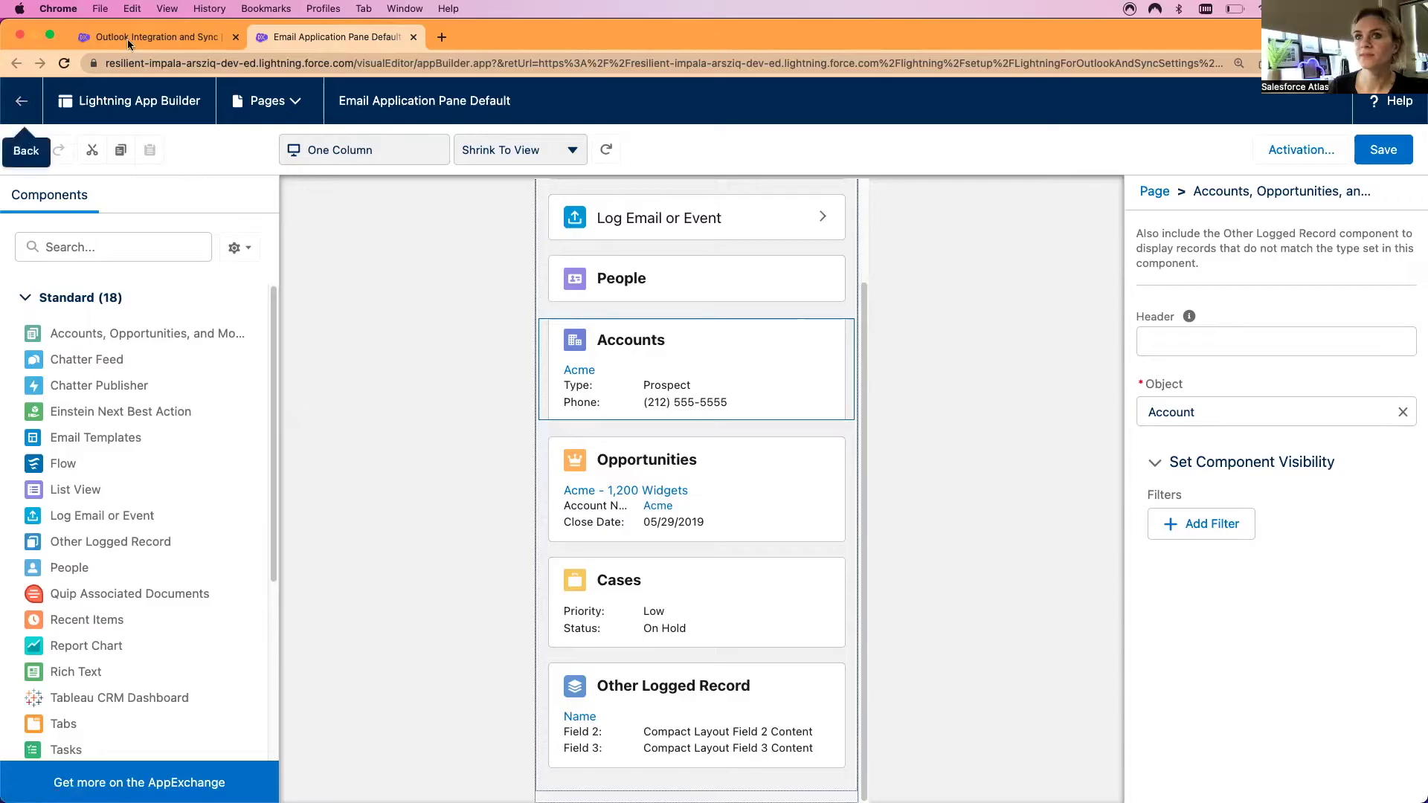
# Reload the Outlook Integration and Sync page and check the Default Page options
pyautogui.click(162, 36)
pyautogui.press('super+r')
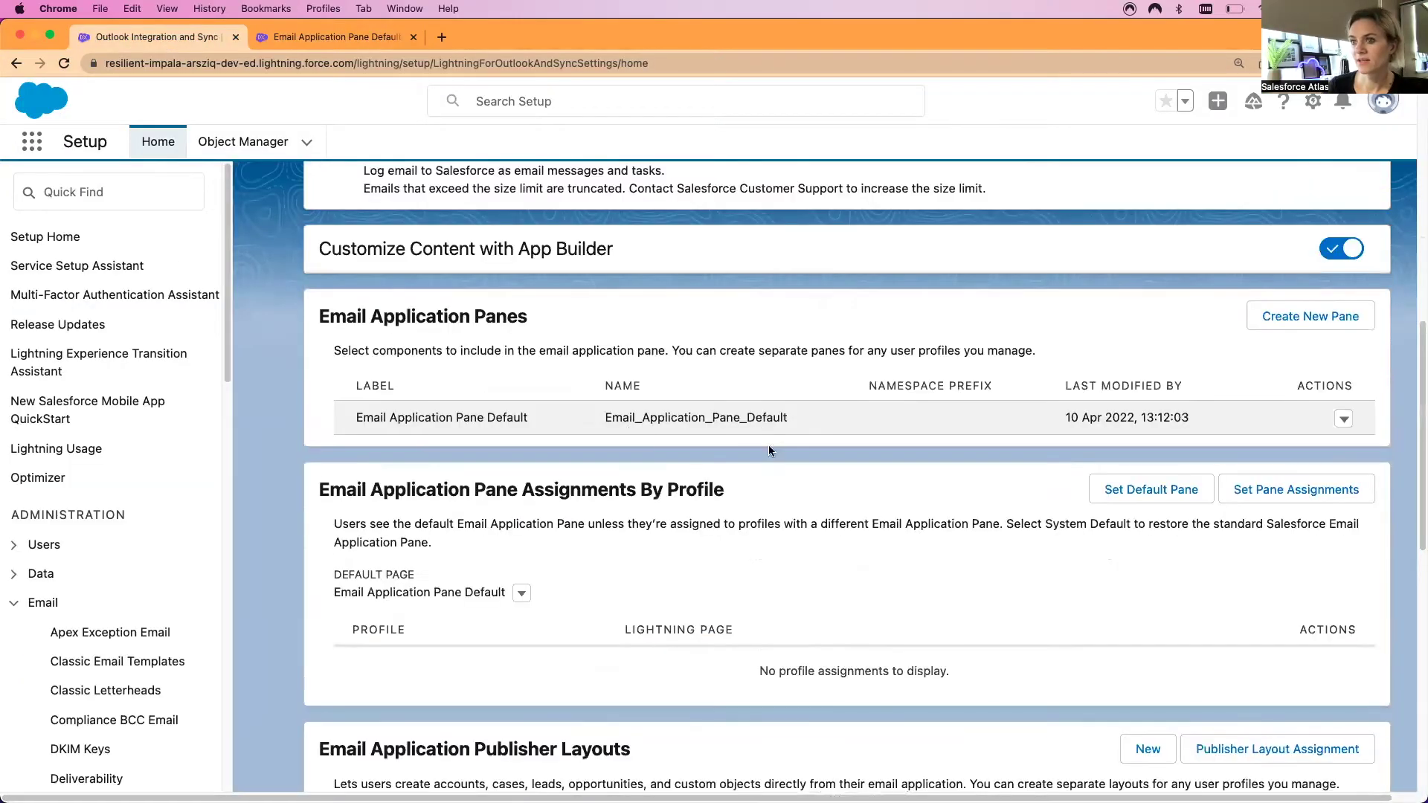
pyautogui.scroll(-3, 885, 533)
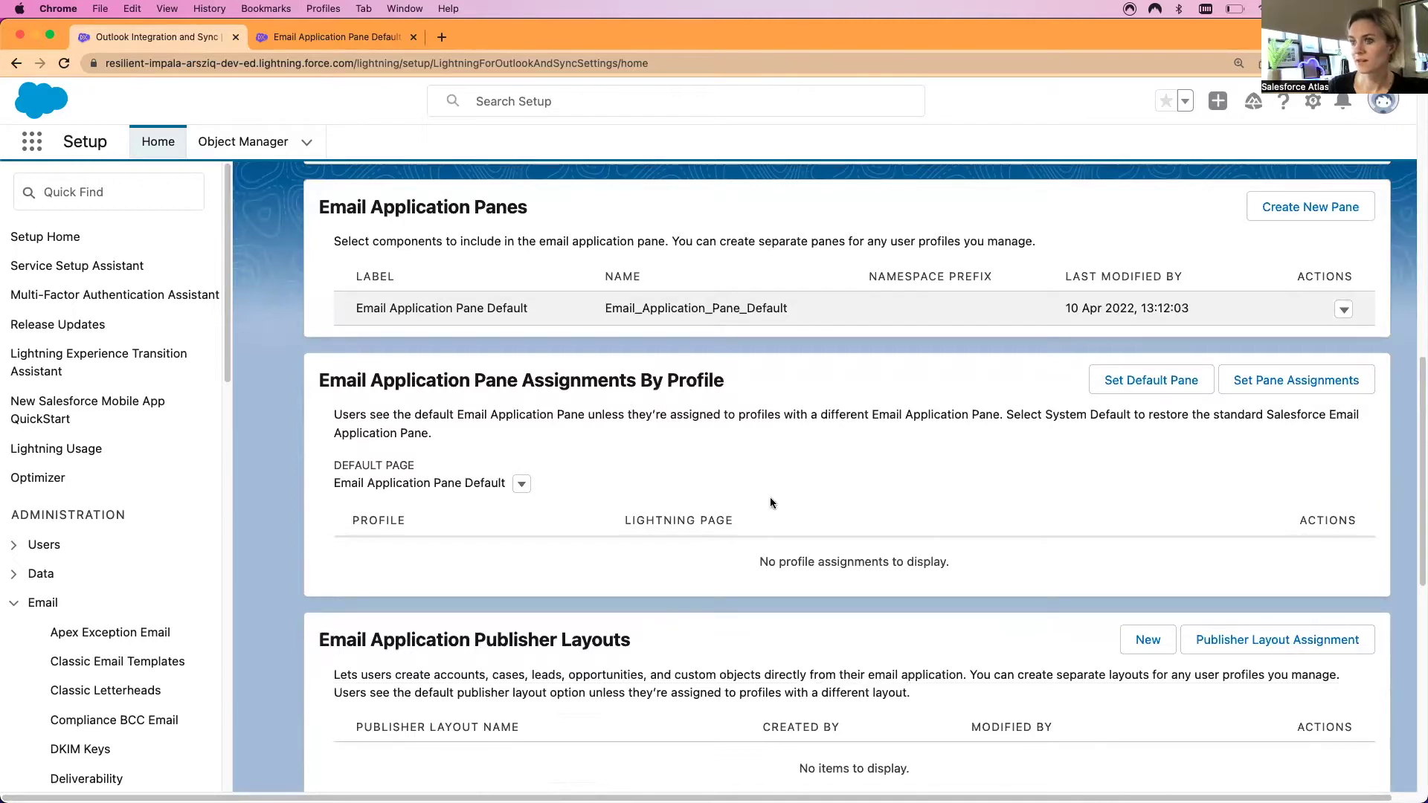
pyautogui.click(522, 485)
pyautogui.click(522, 488)
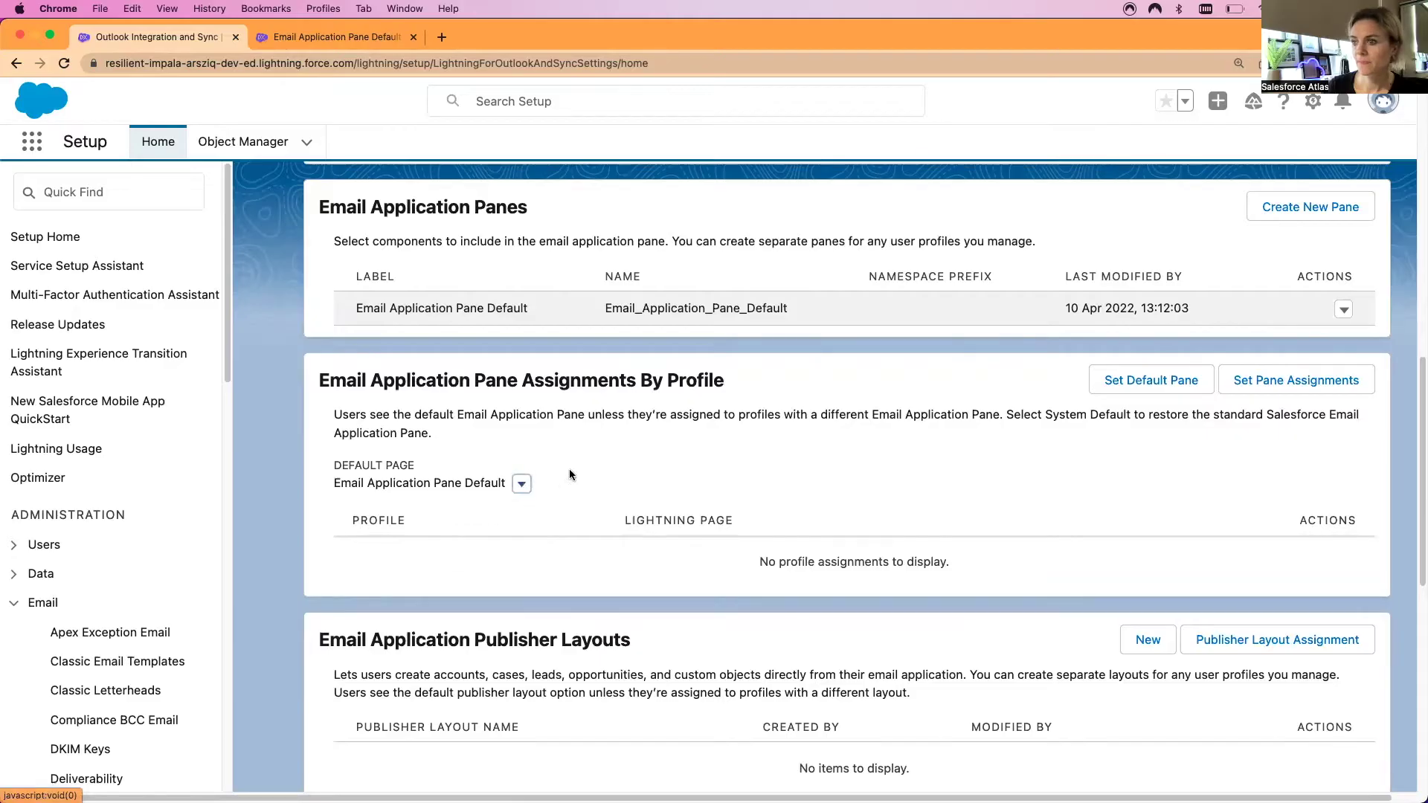
# Scroll through the sections to confirm Email Application Pane Default is listed
pyautogui.scroll(-2, 582, 582)
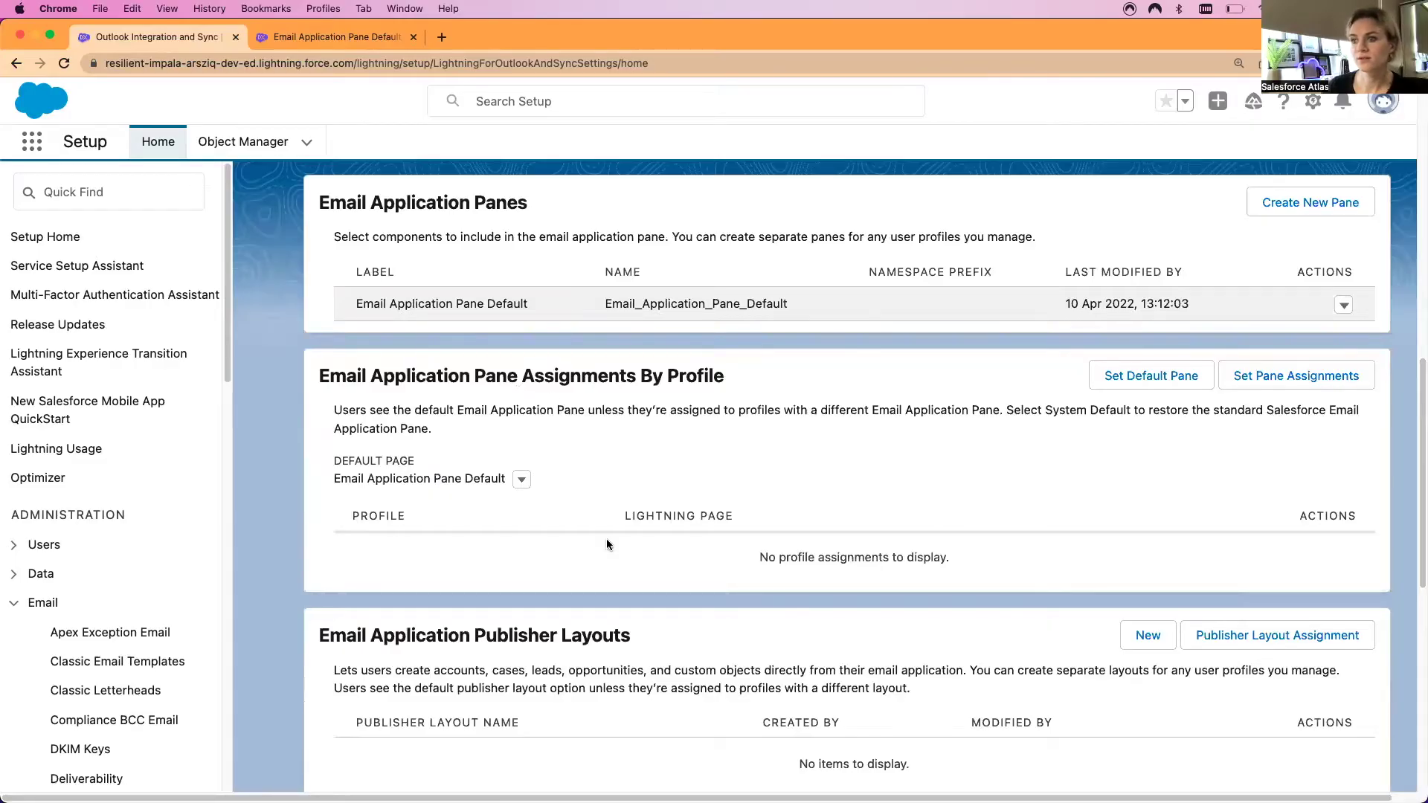
pyautogui.scroll(-1, 606, 544)
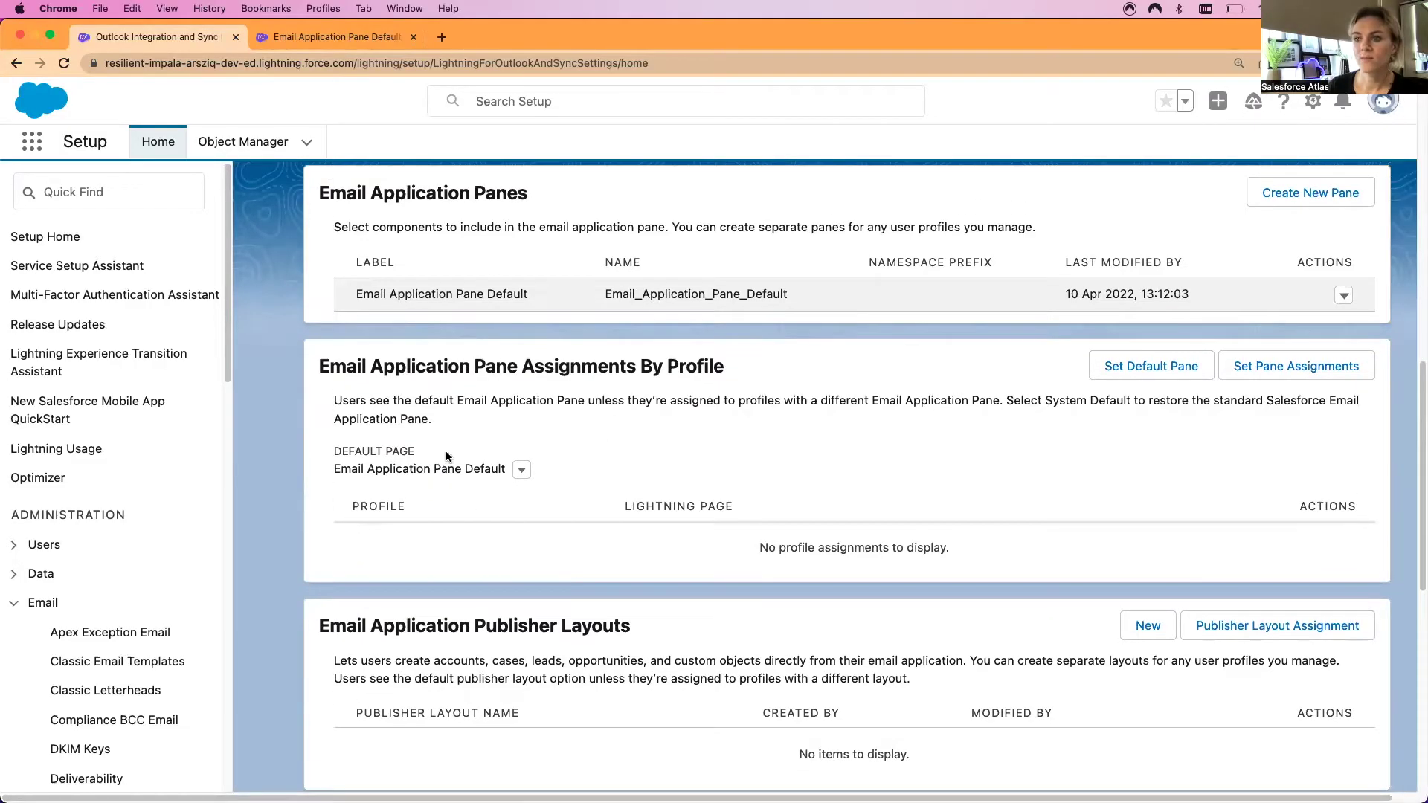
pyautogui.scroll(-5, 402, 525)
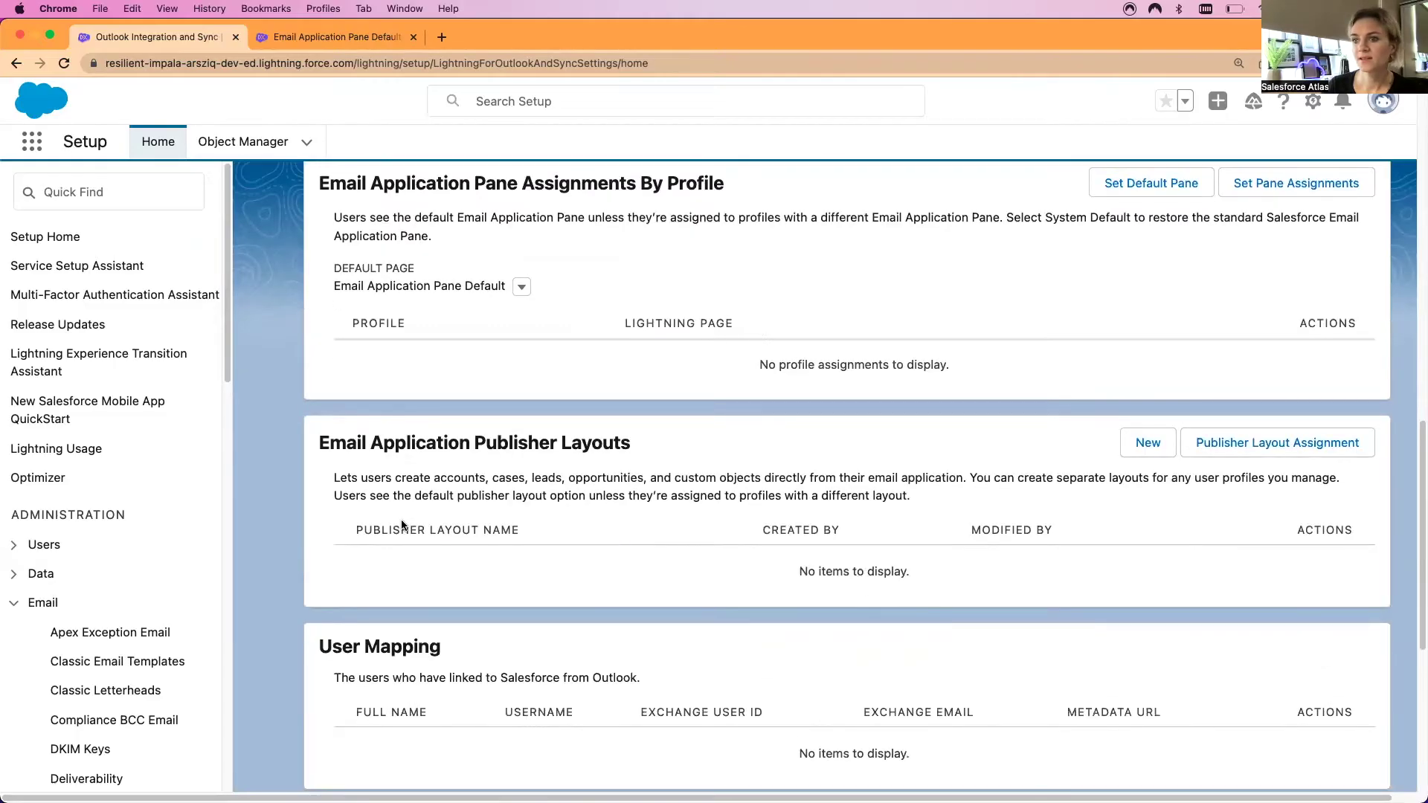
pyautogui.scroll(-3, 660, 569)
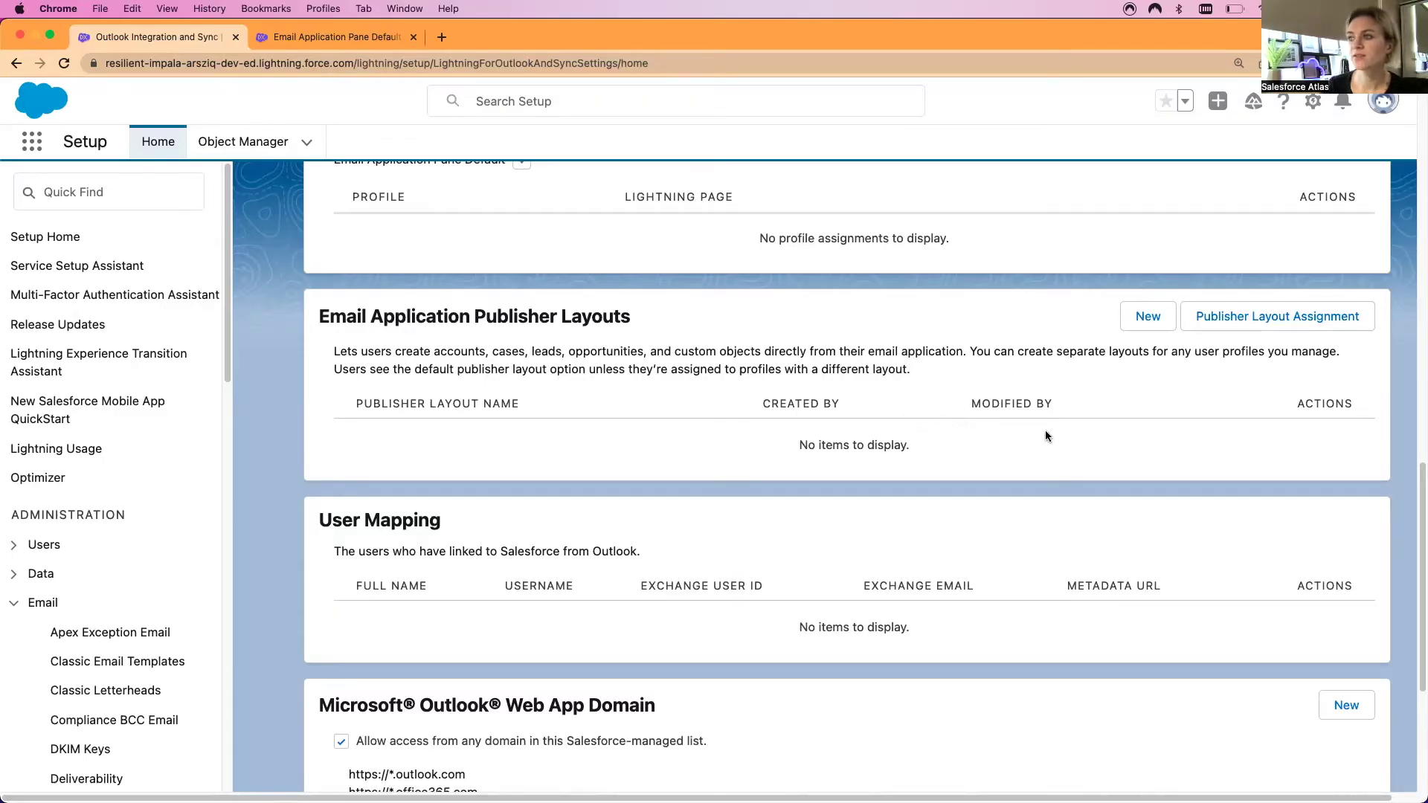
pyautogui.scroll(2, 1160, 409)
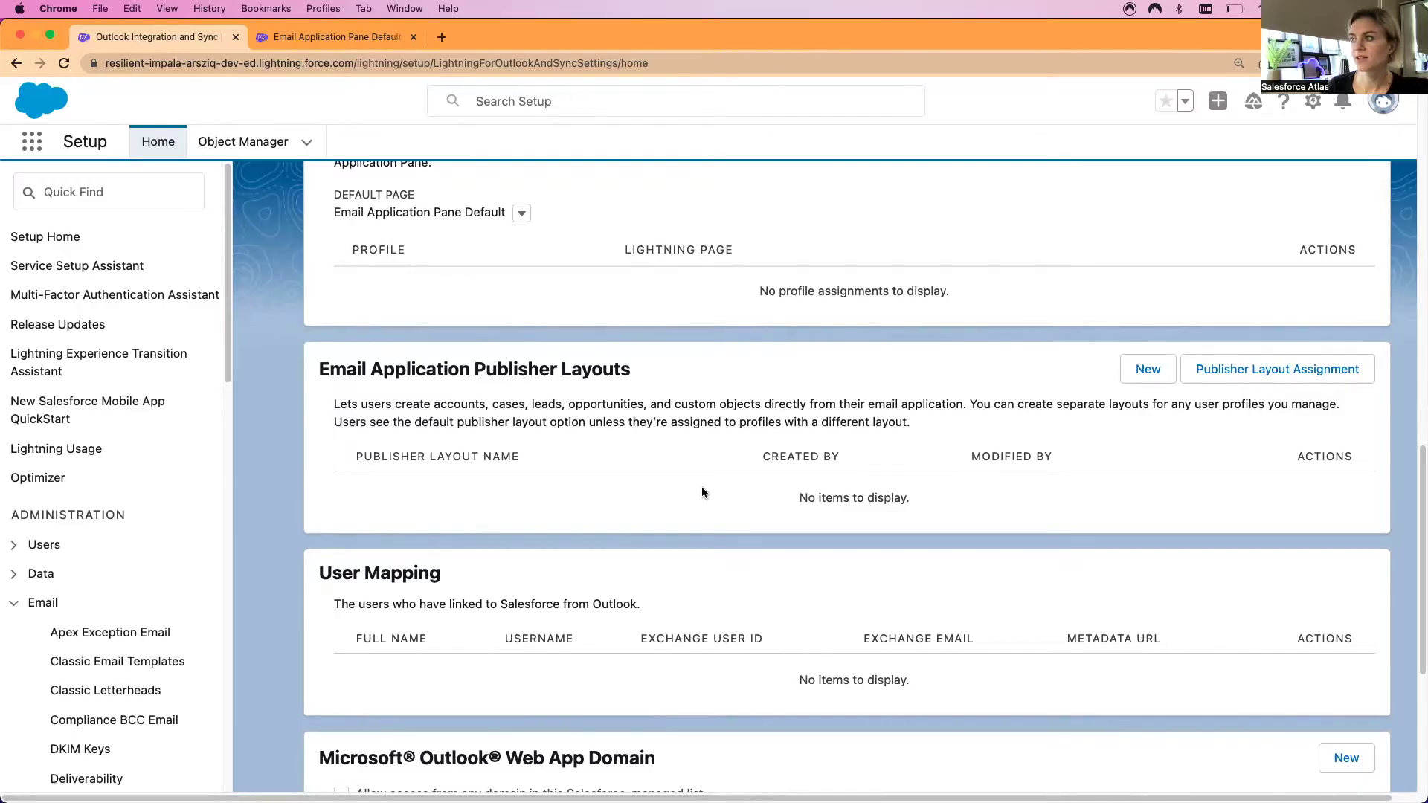
pyautogui.scroll(6, 706, 492)
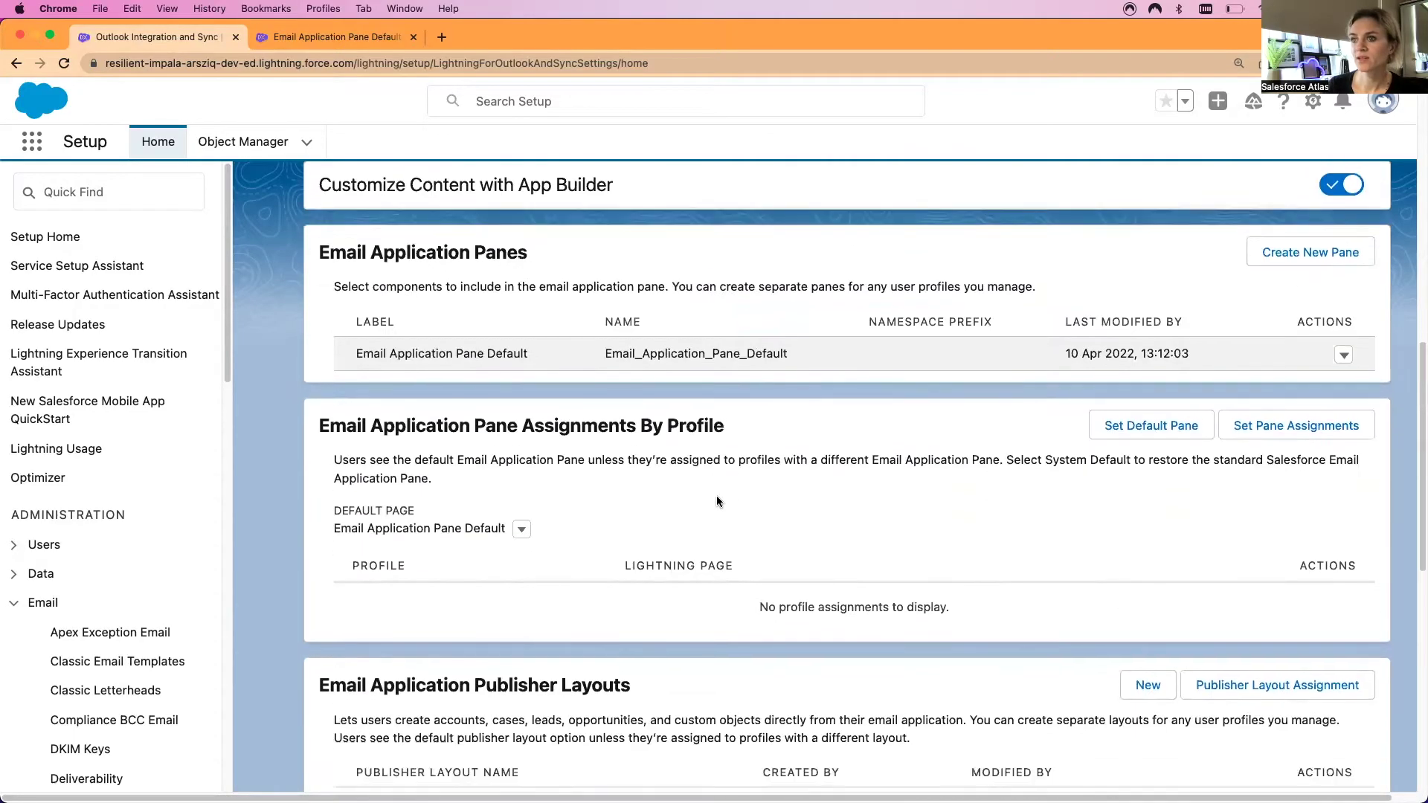
pyautogui.scroll(-5, 716, 501)
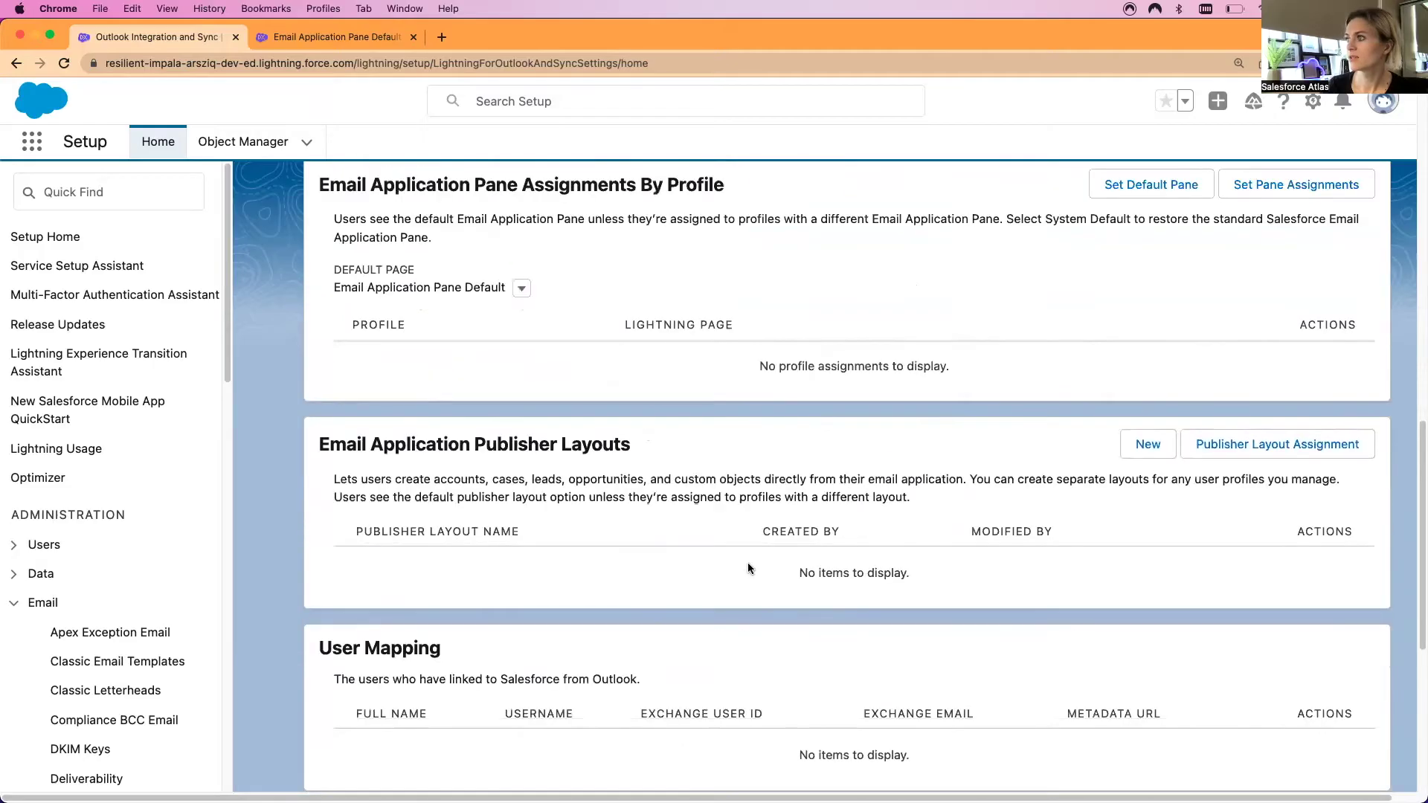
pyautogui.scroll(-2, 748, 569)
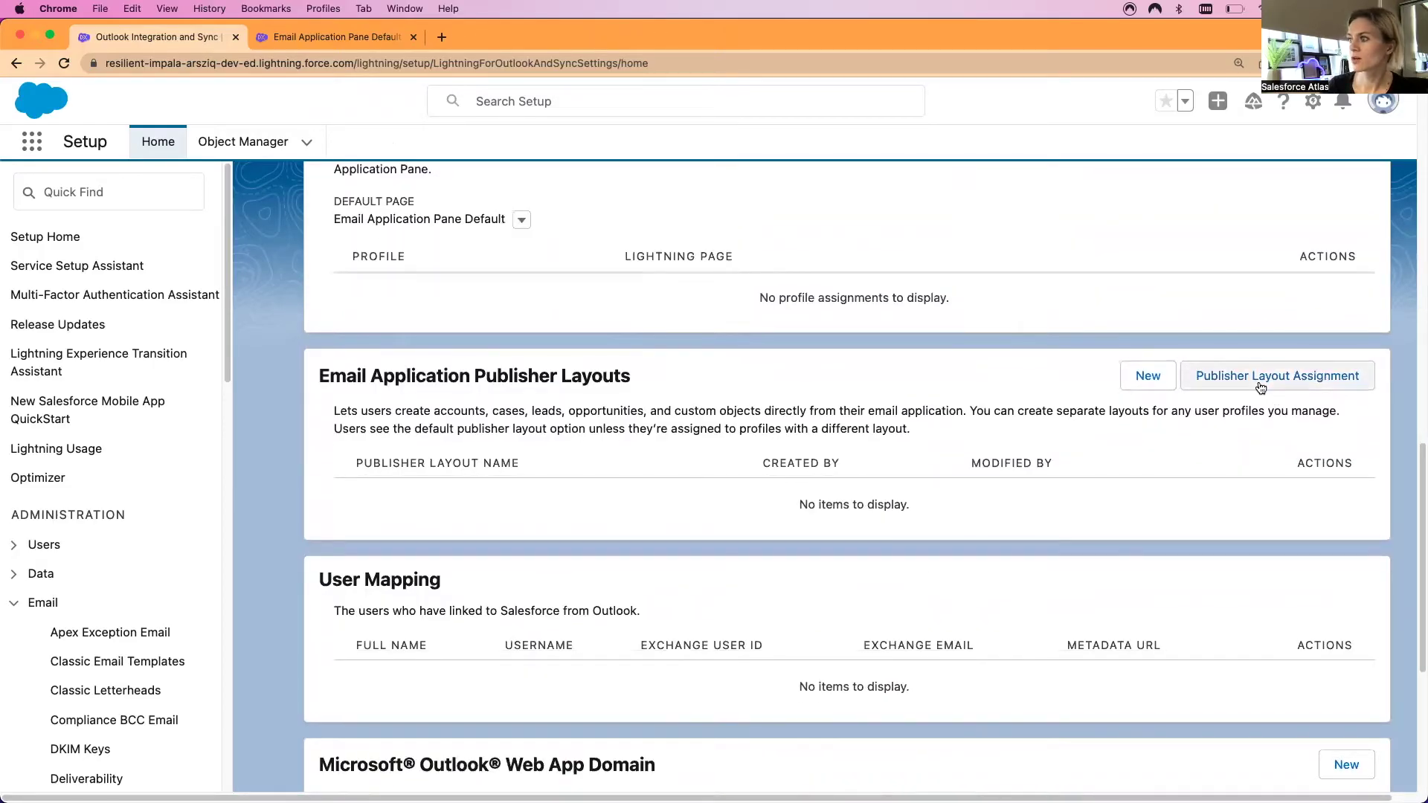
# Back on the Outlook settings, create a publisher layout named 'Salesforce Atlas Outlook'
pyautogui.click(1260, 377)
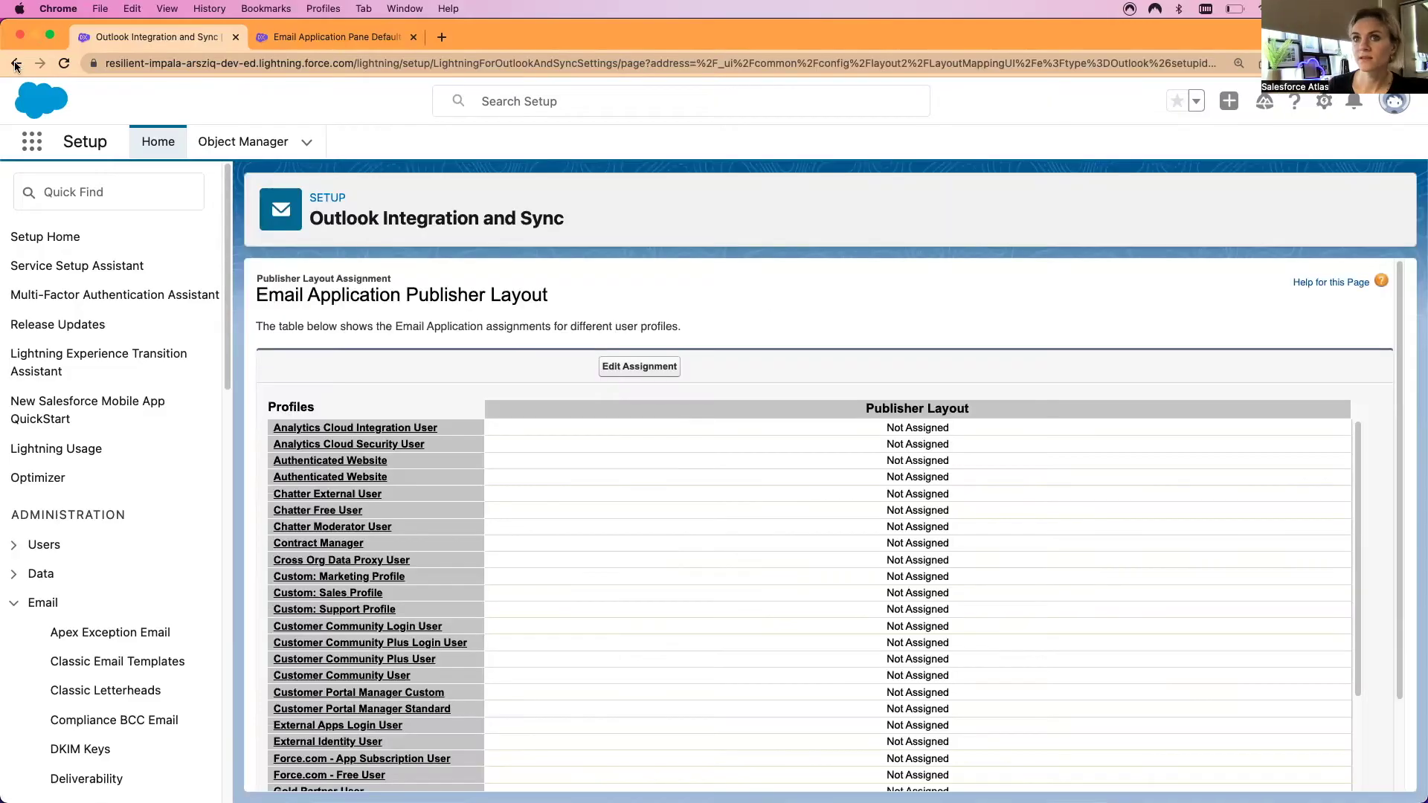
pyautogui.click(16, 64)
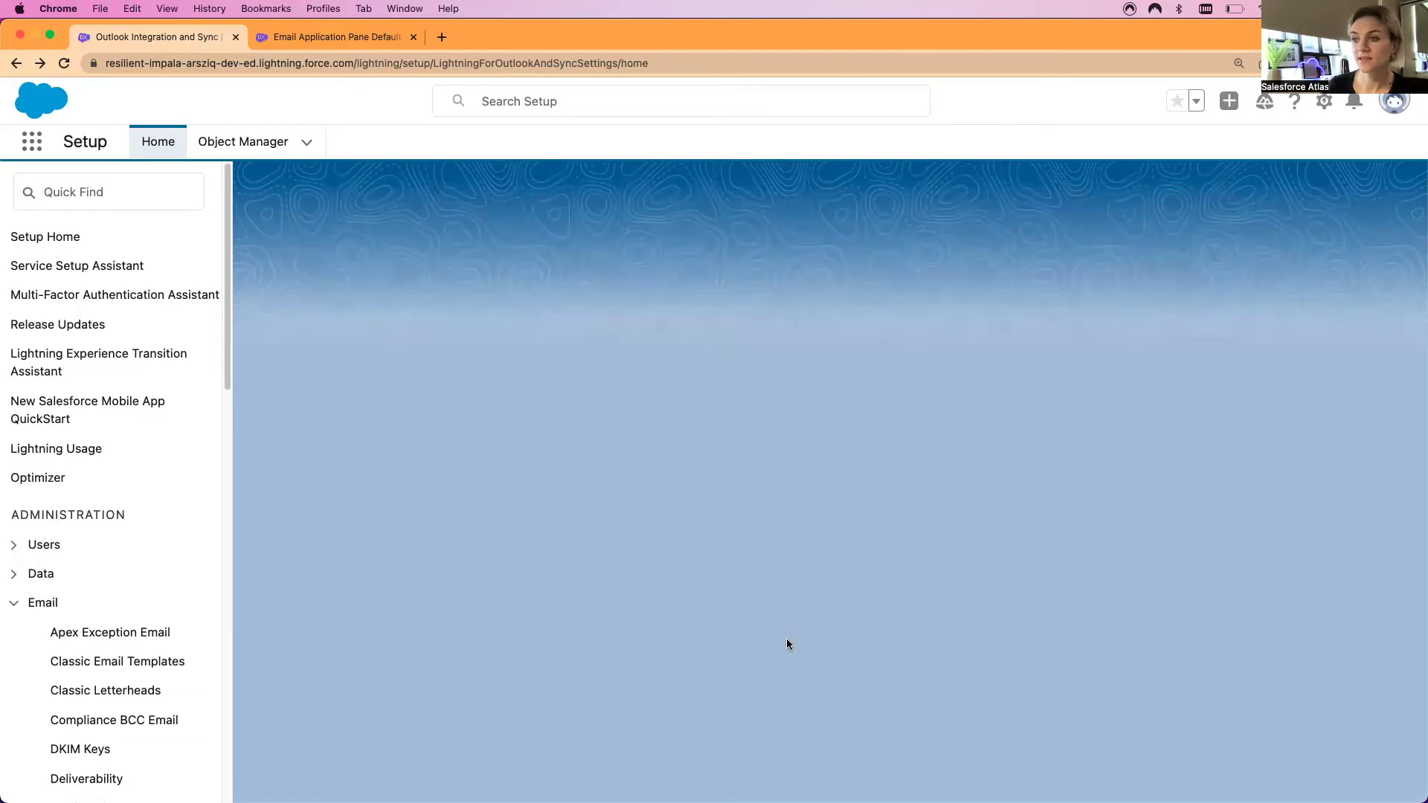
pyautogui.click(275, 423)
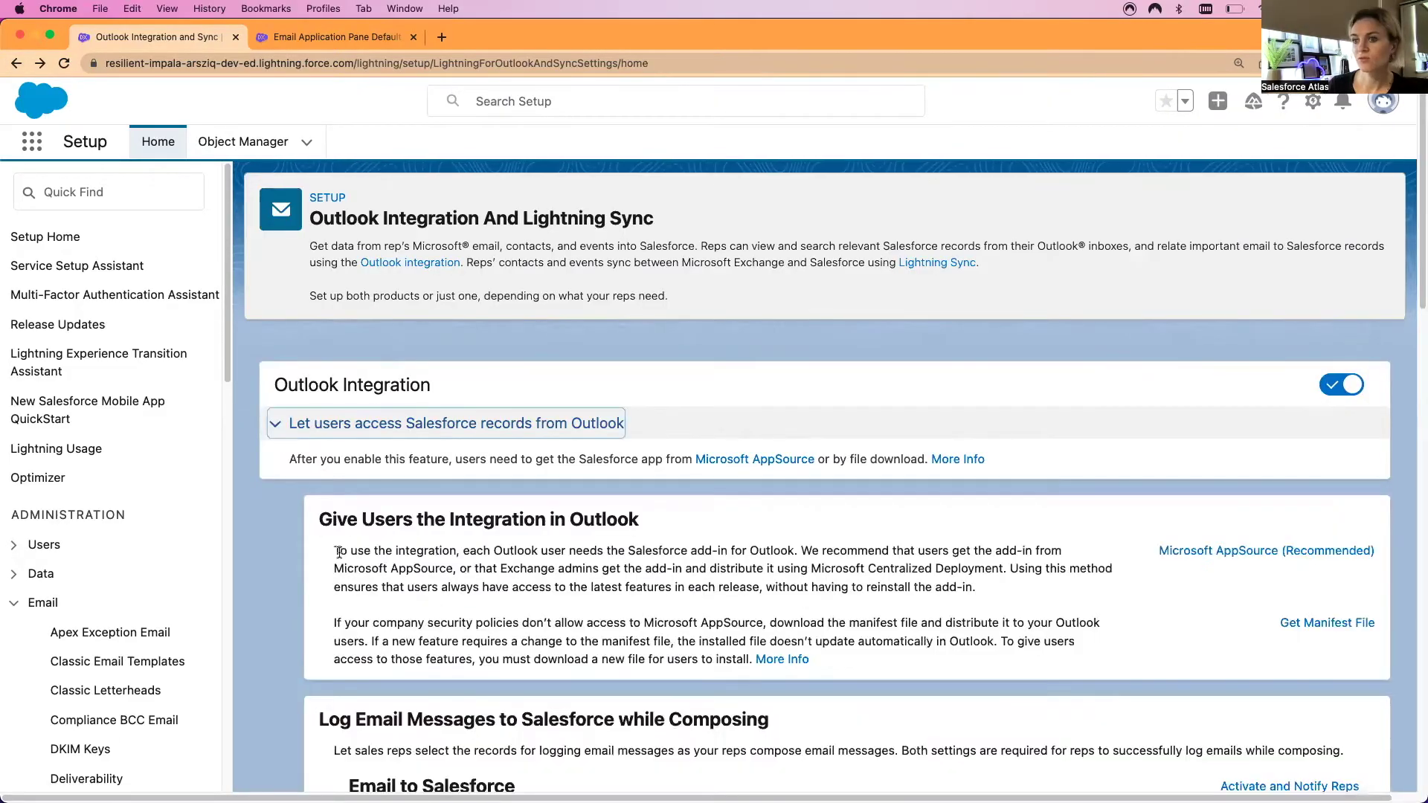
pyautogui.scroll(-15, 580, 585)
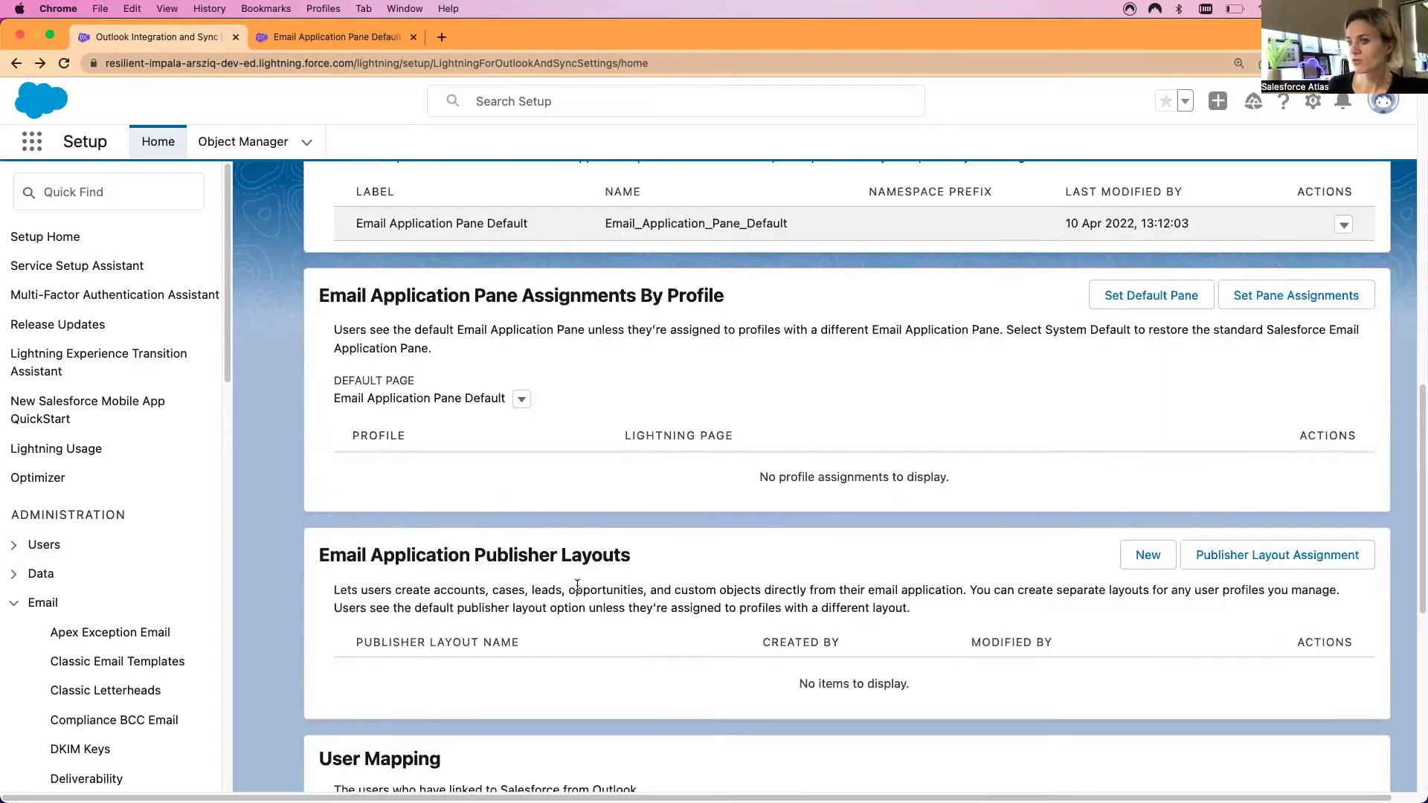
pyautogui.scroll(-3, 577, 585)
pyautogui.click(1143, 455)
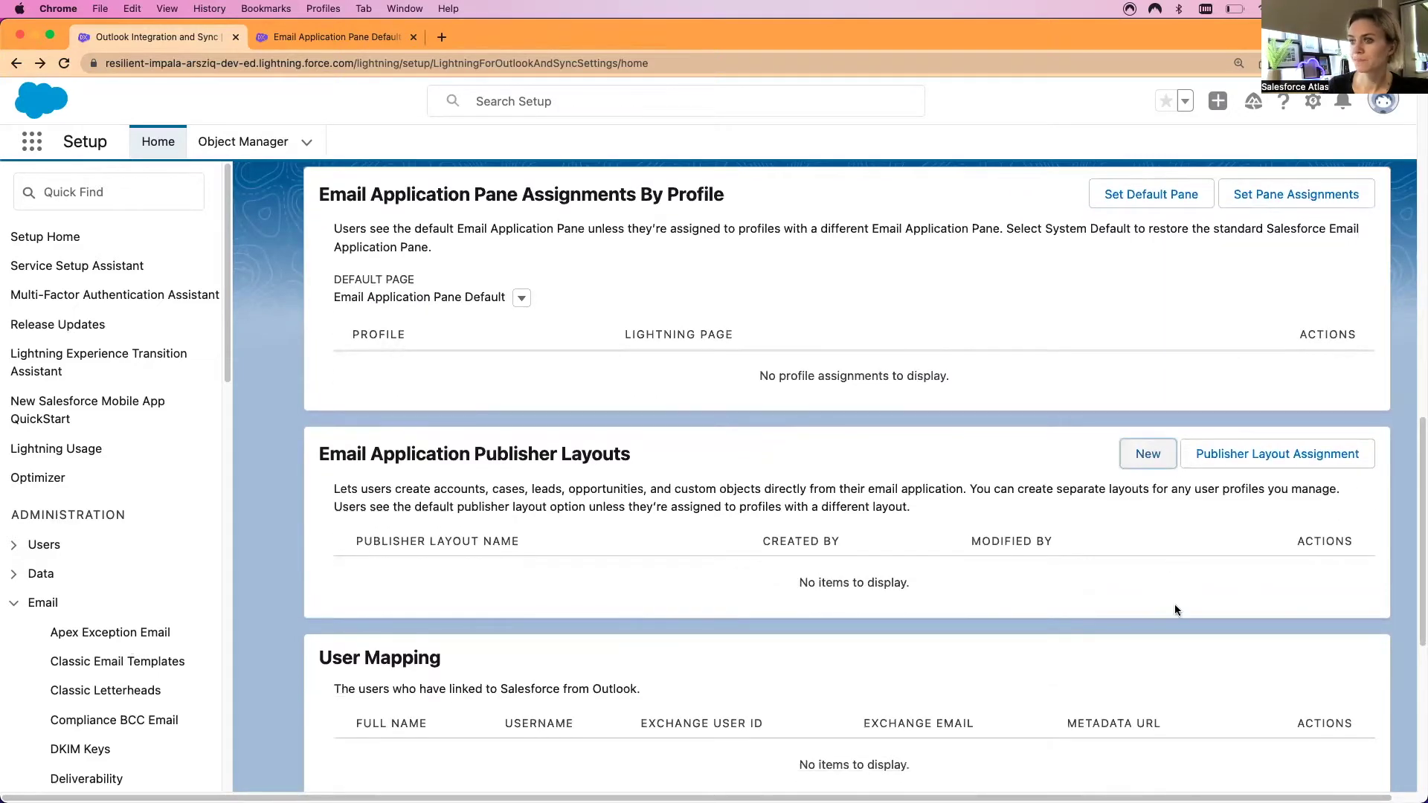
pyautogui.write('Sa')
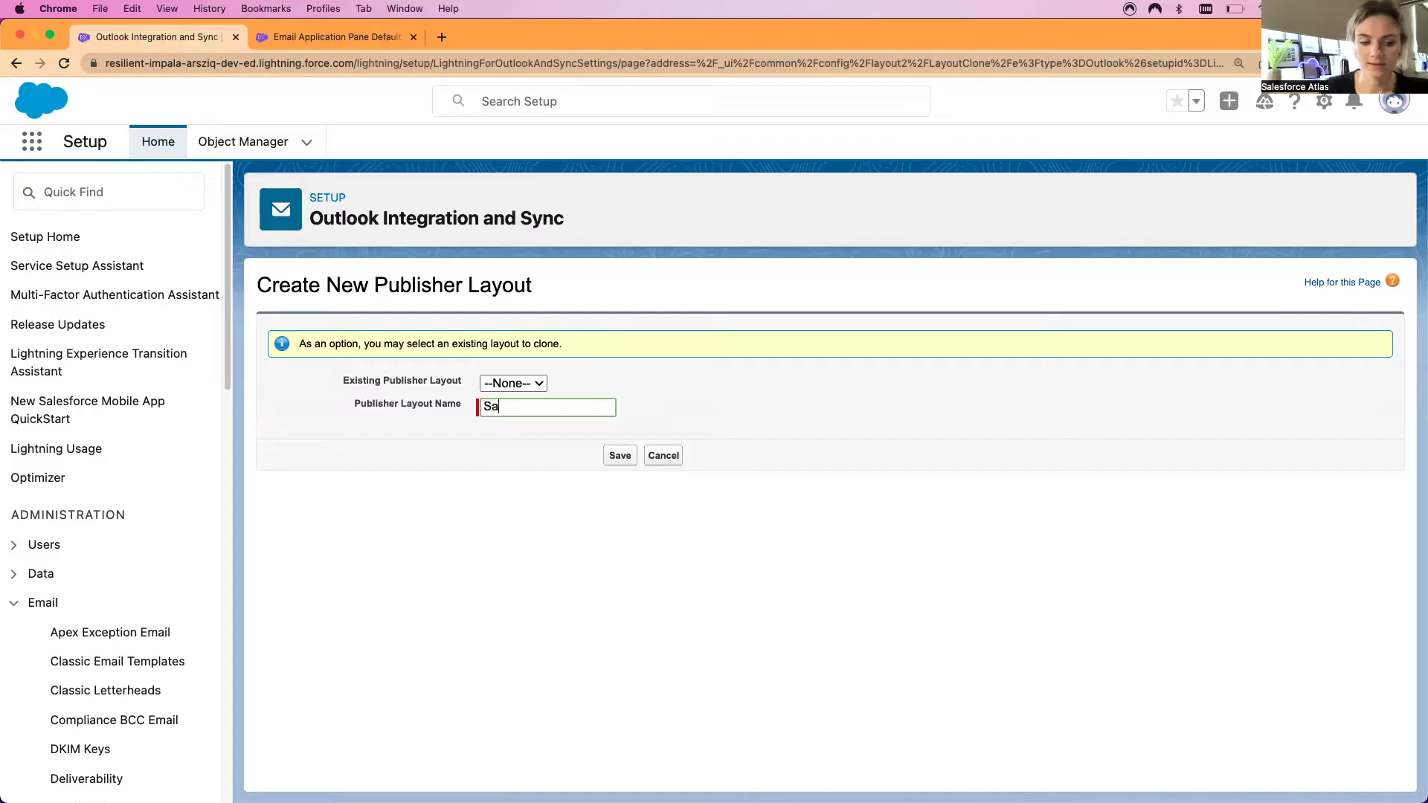
pyautogui.write('lesforce ')
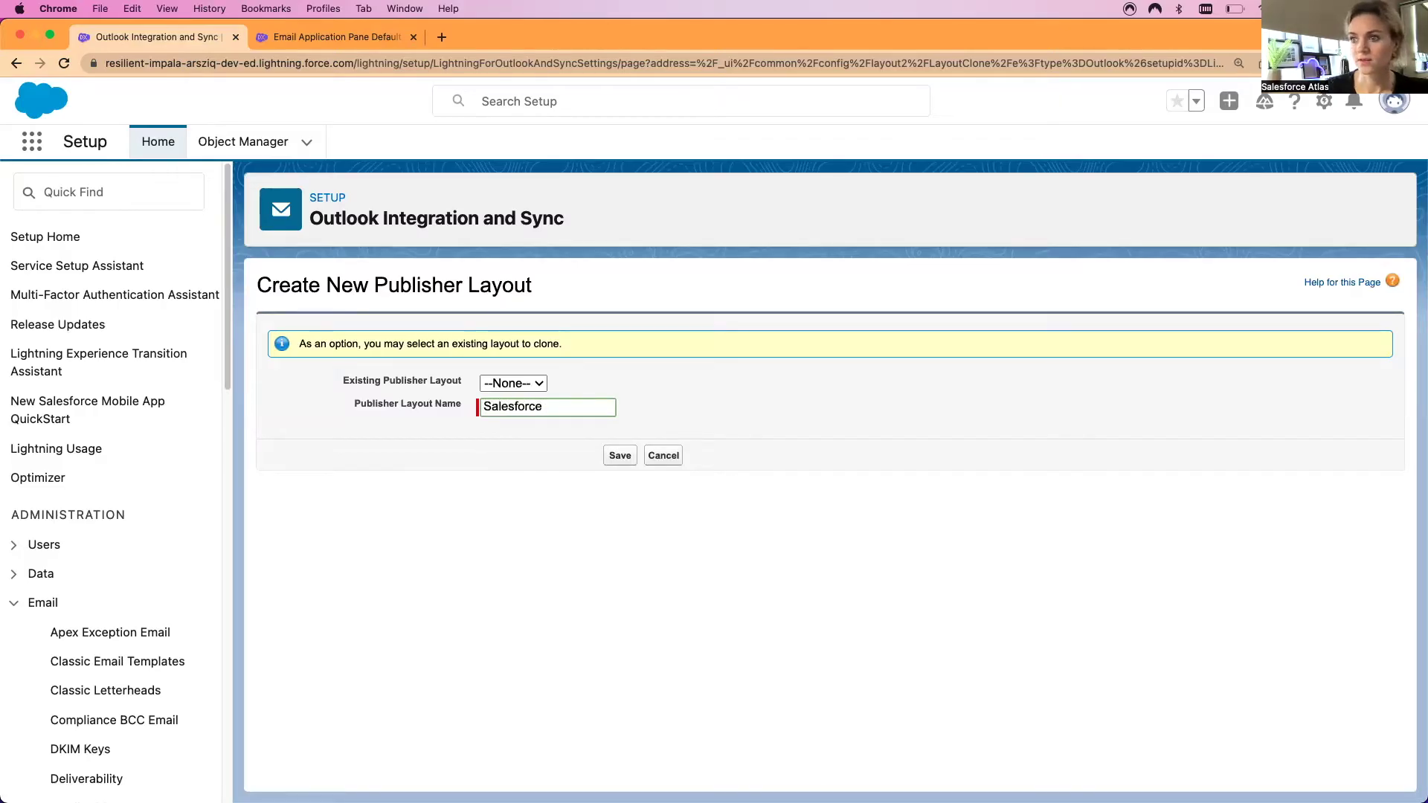
pyautogui.write('Atlas ')
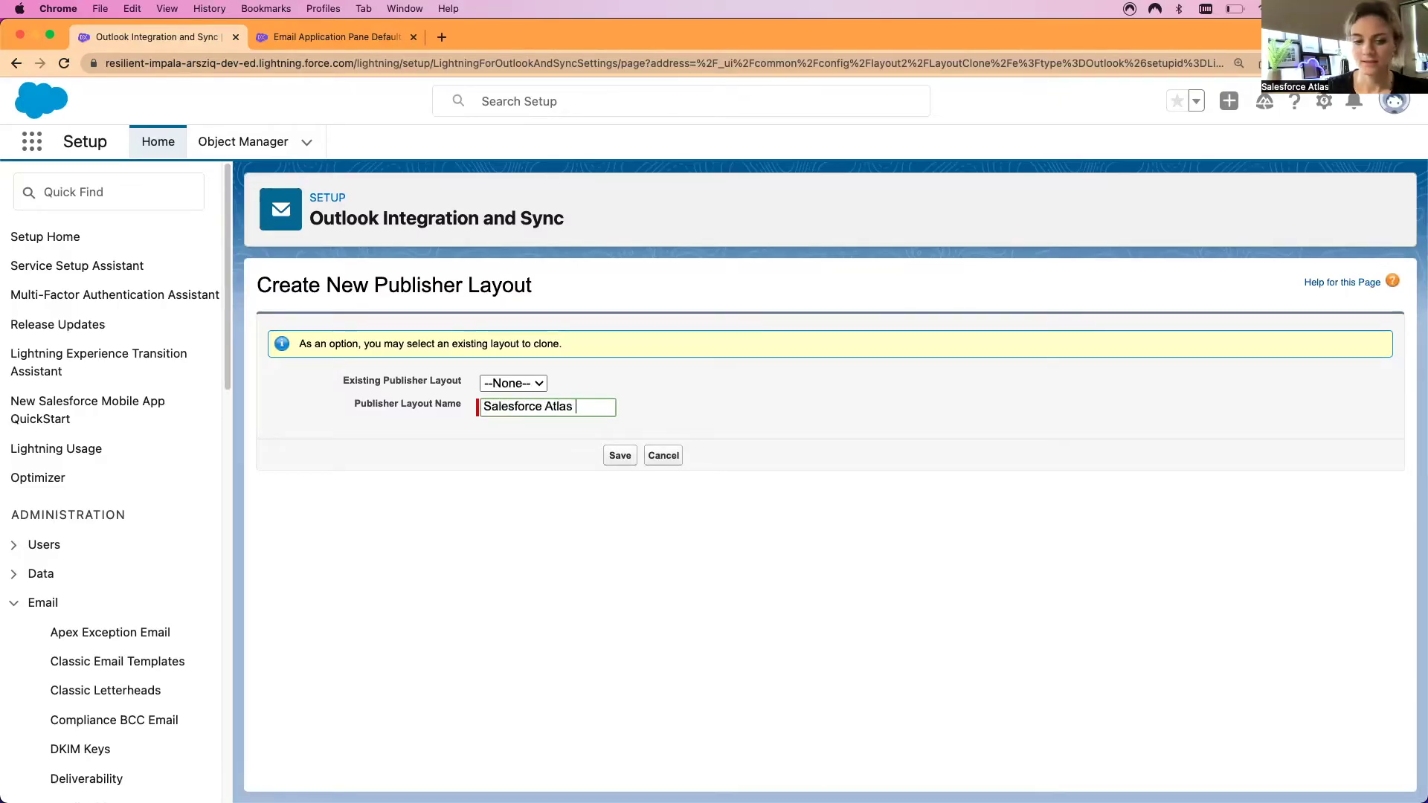
pyautogui.write('Outlook')
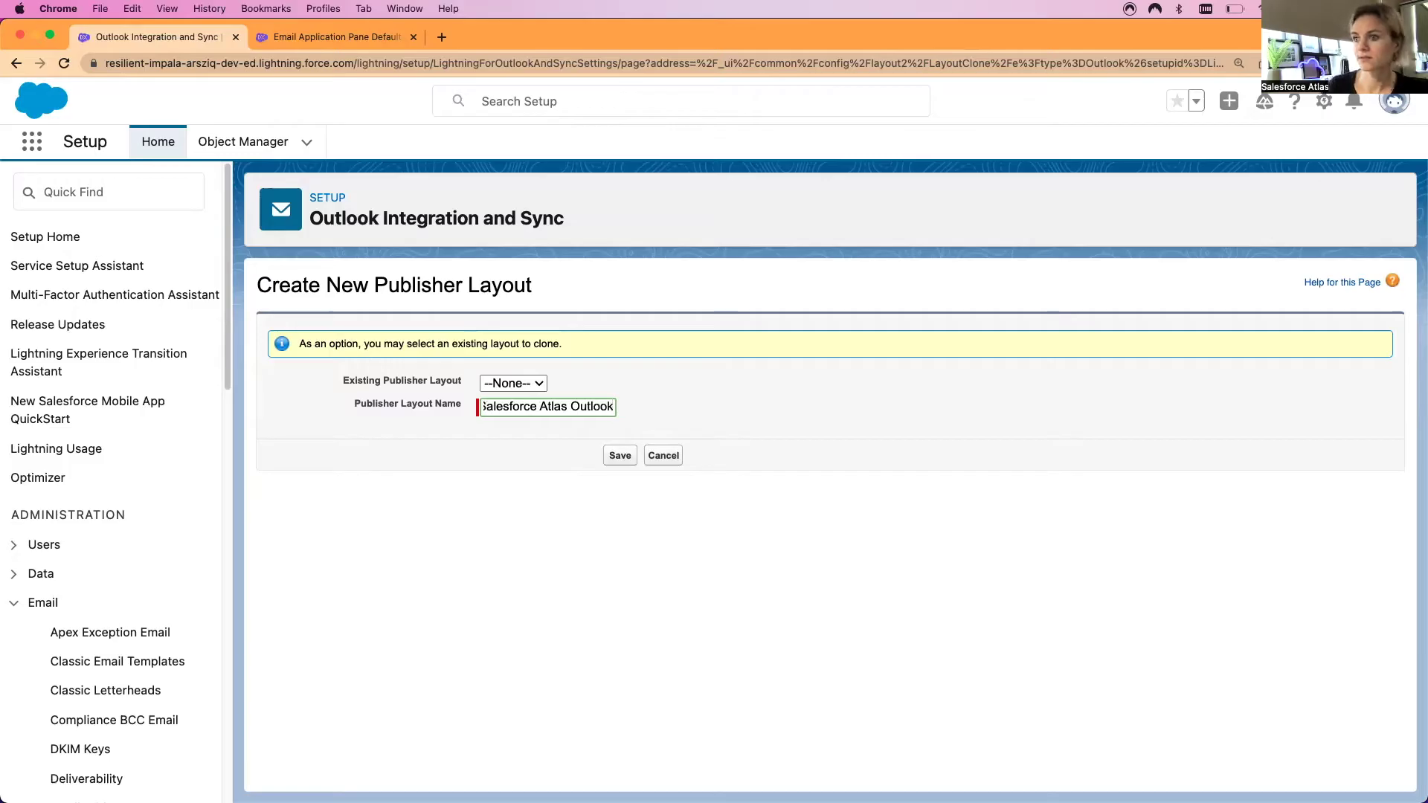
pyautogui.click(618, 455)
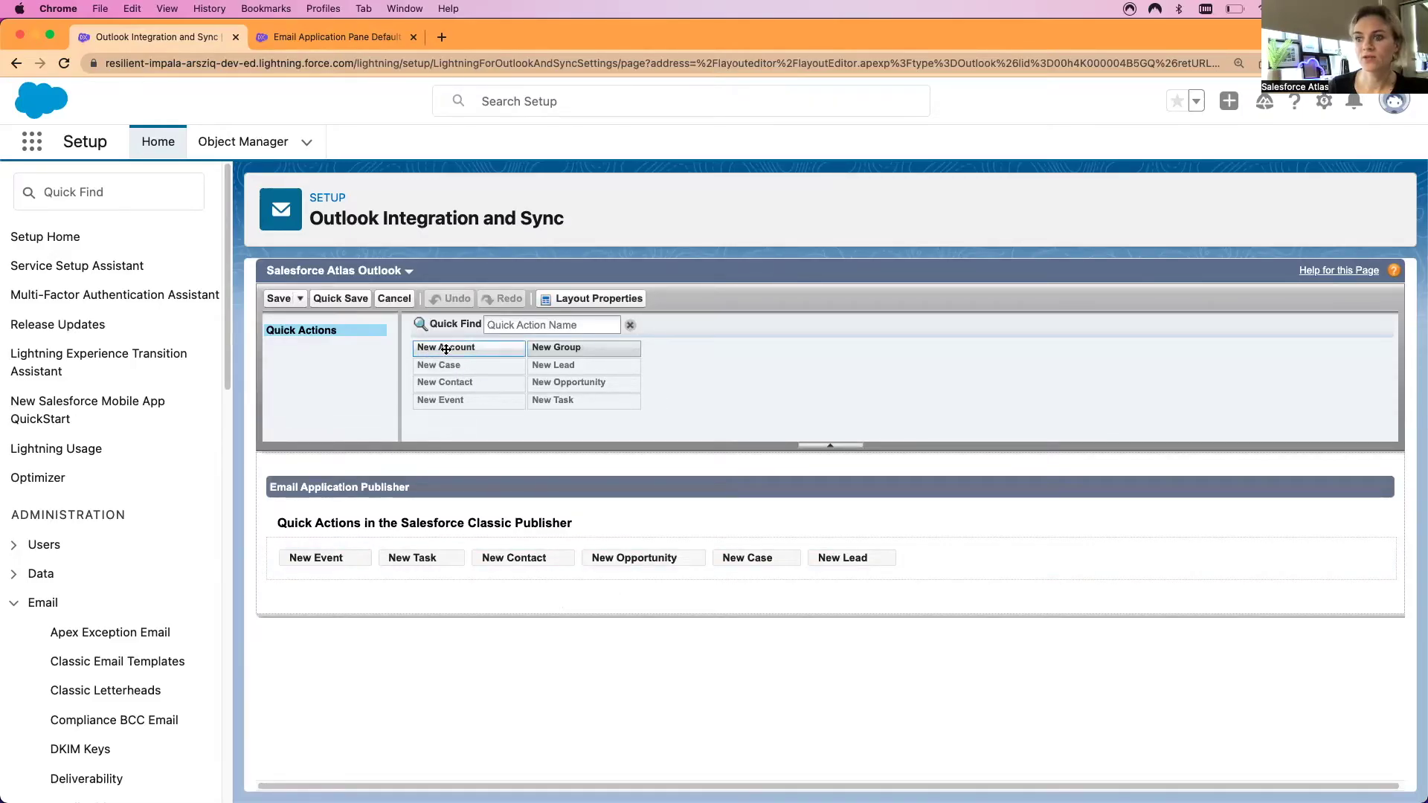
# Add New Account first and New Group last to the publisher layout and quick save
pyautogui.moveTo(444, 355); pyautogui.dragTo(298, 559)
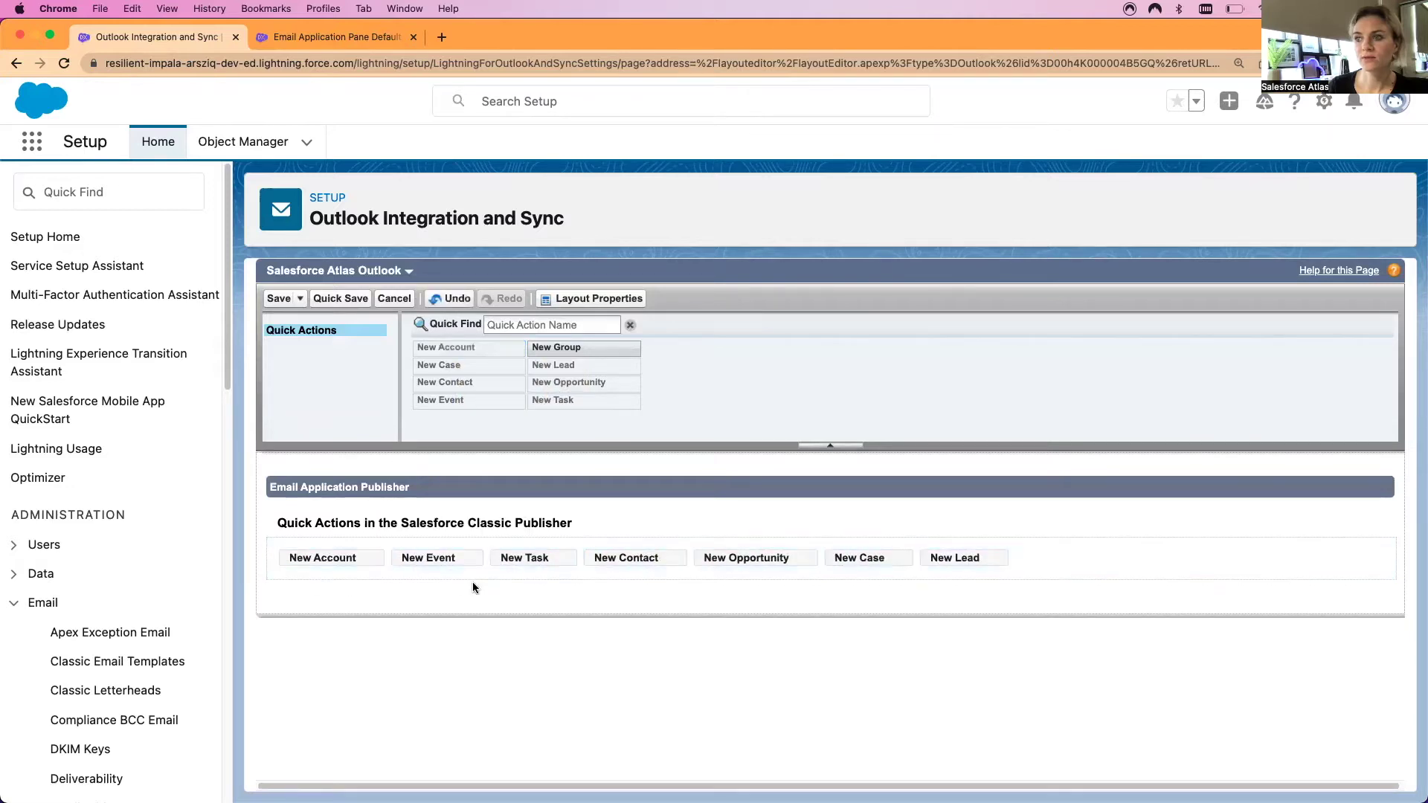
pyautogui.moveTo(581, 347); pyautogui.dragTo(1010, 559)
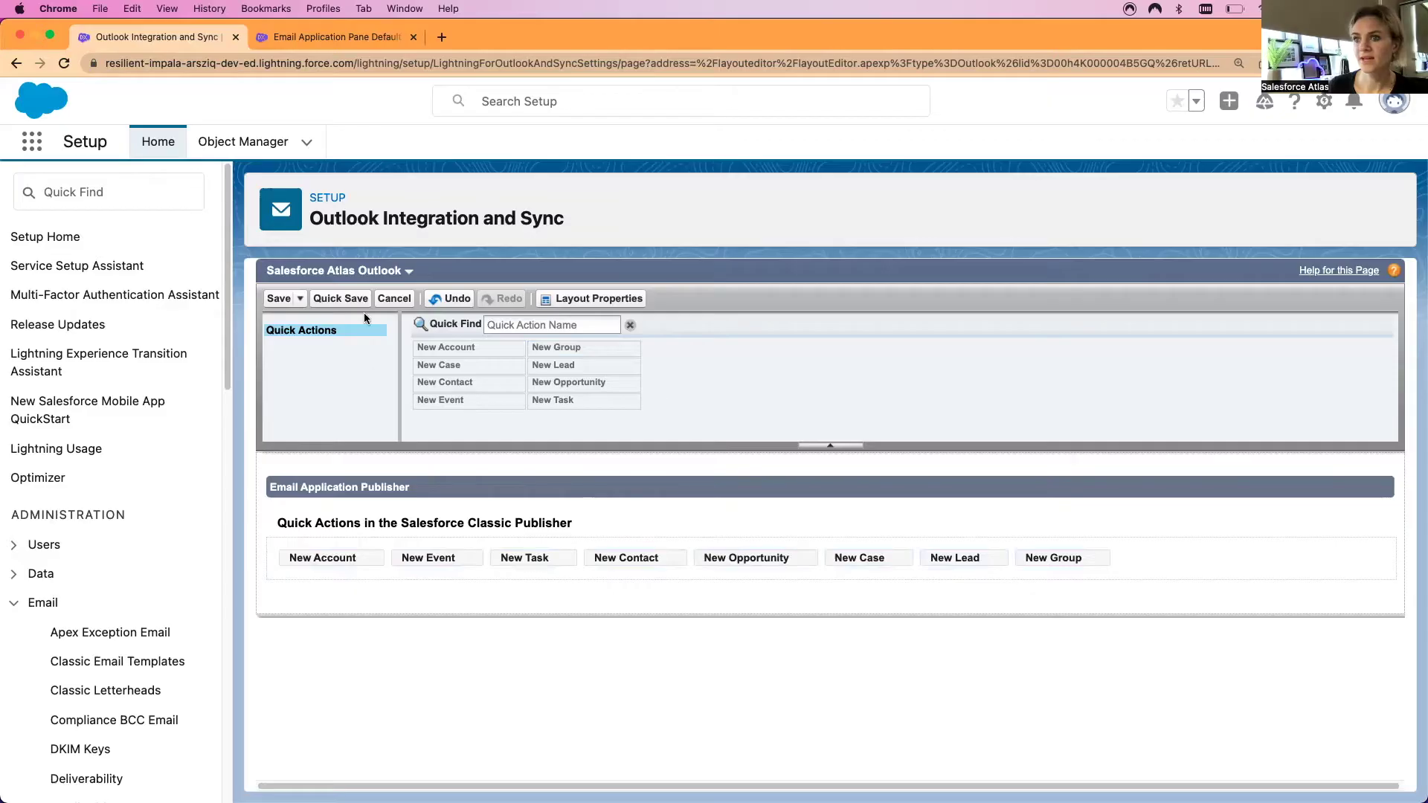
pyautogui.click(342, 300)
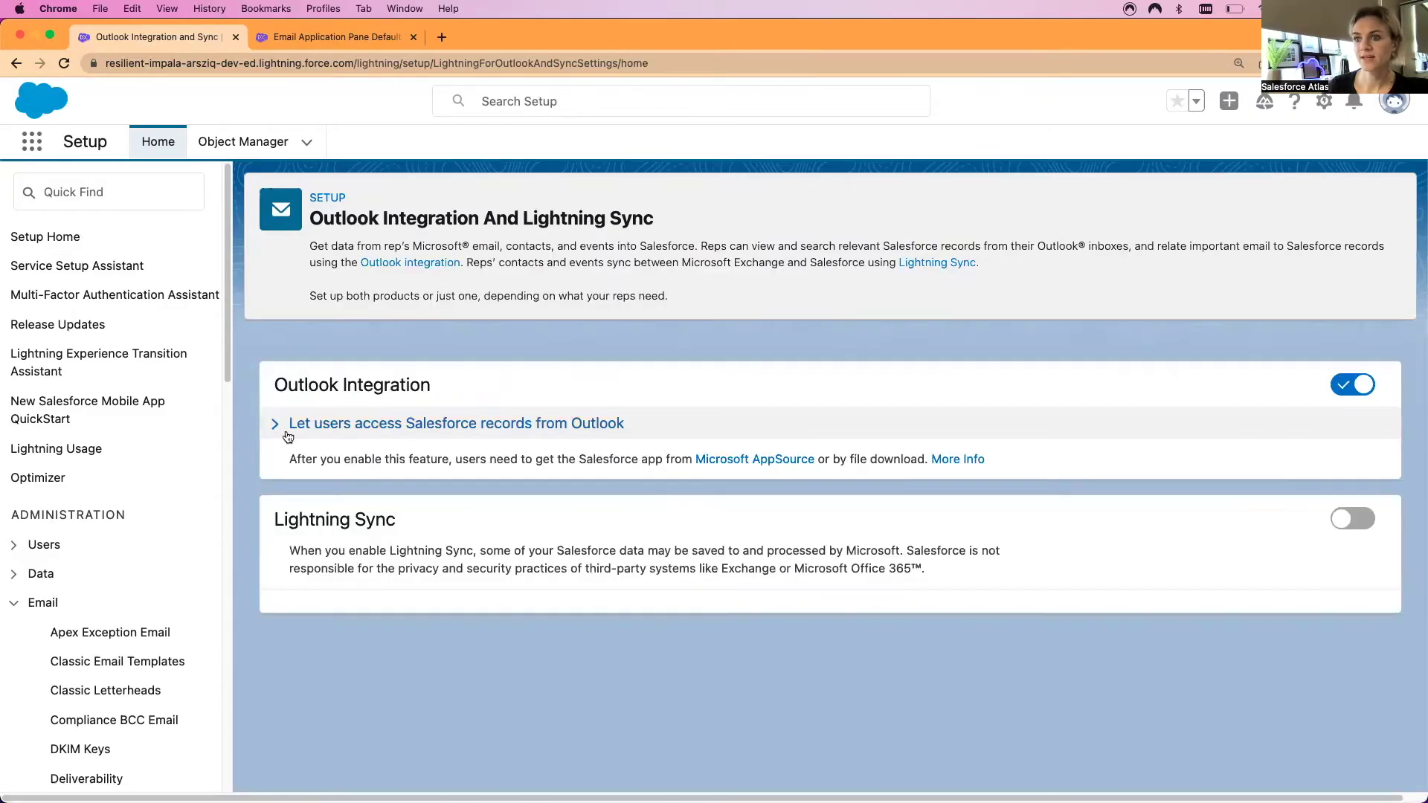
# Expand the Outlook access settings and scroll down to the saved publisher layout
pyautogui.click(285, 427)
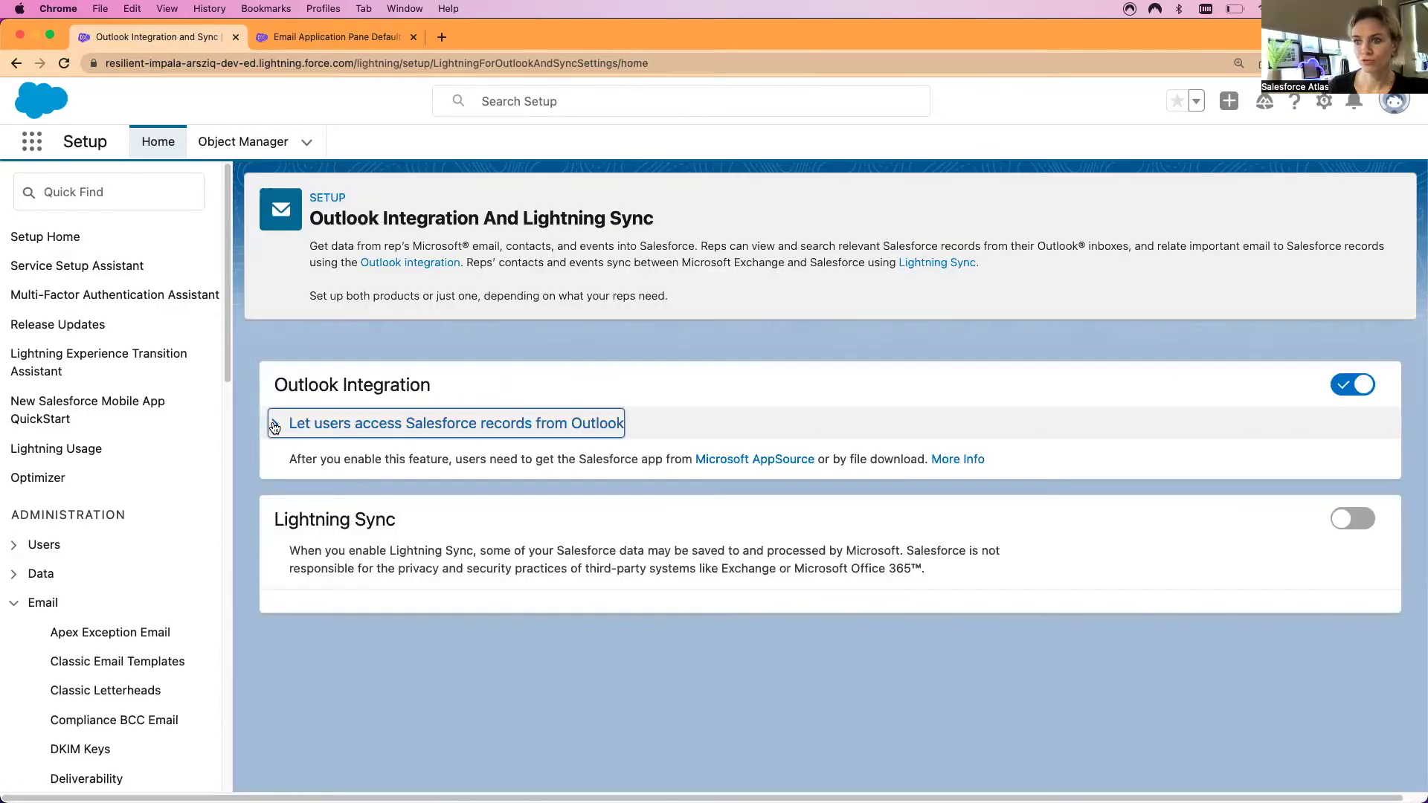
pyautogui.scroll(-1, 305, 545)
pyautogui.scroll(-6, 327, 586)
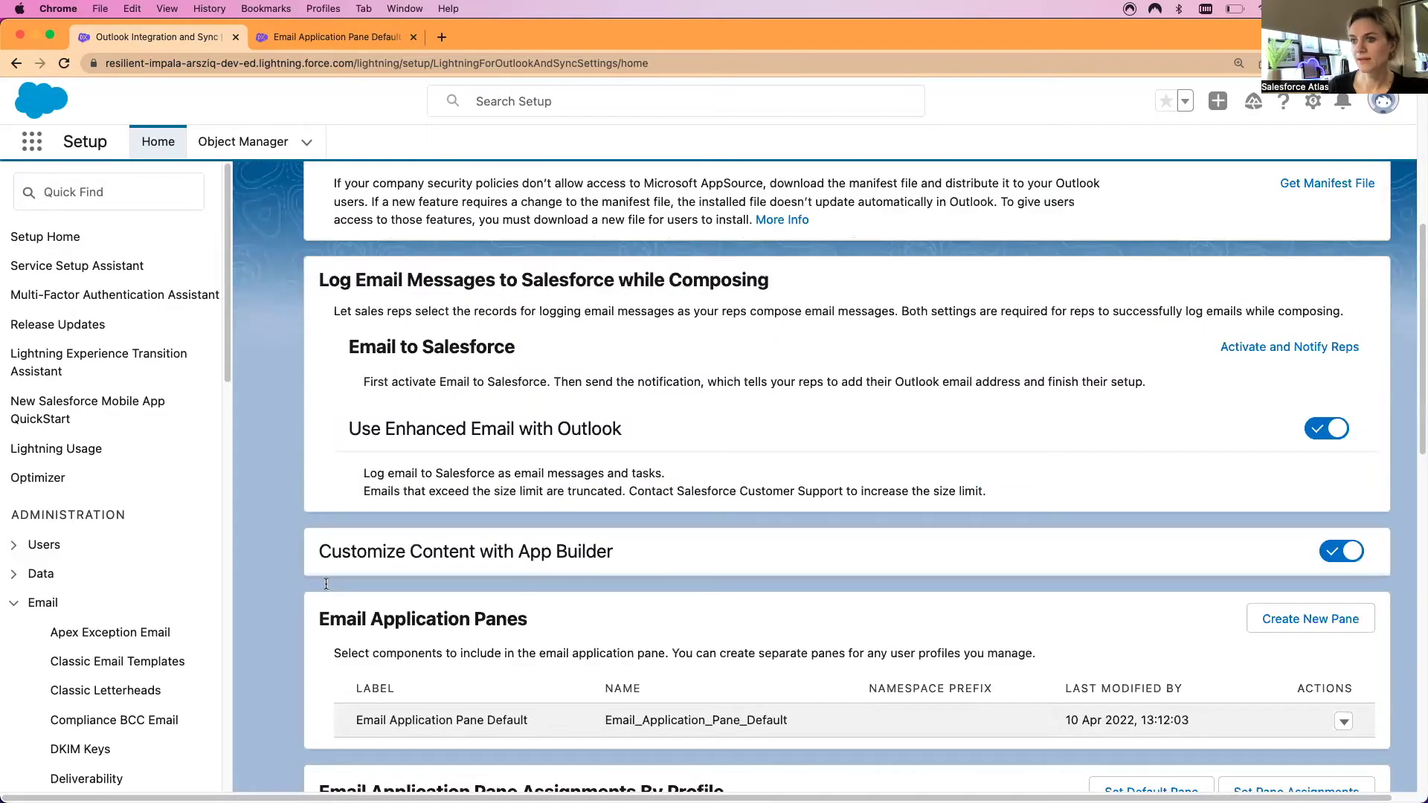
pyautogui.scroll(-4, 323, 584)
pyautogui.scroll(-3, 312, 512)
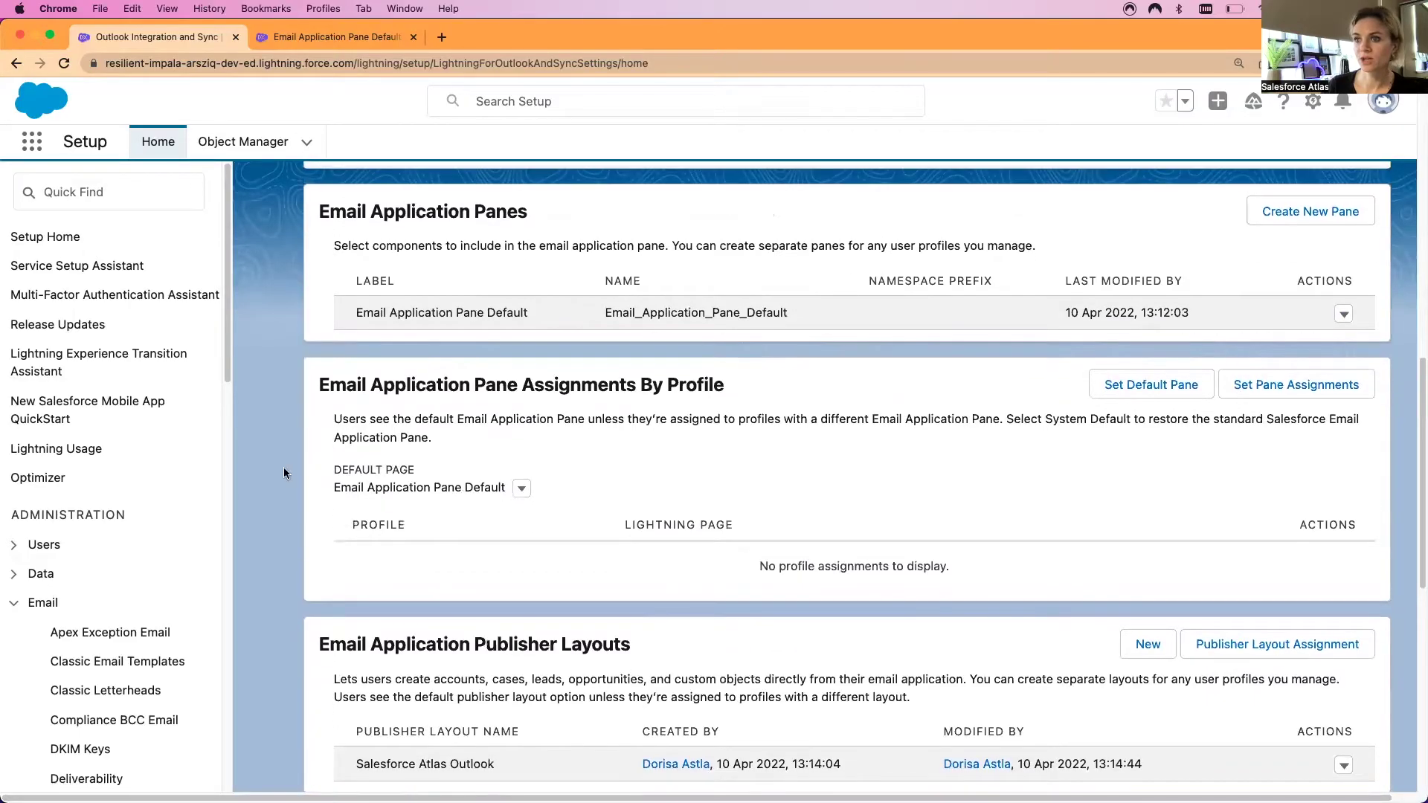
pyautogui.scroll(-5, 292, 550)
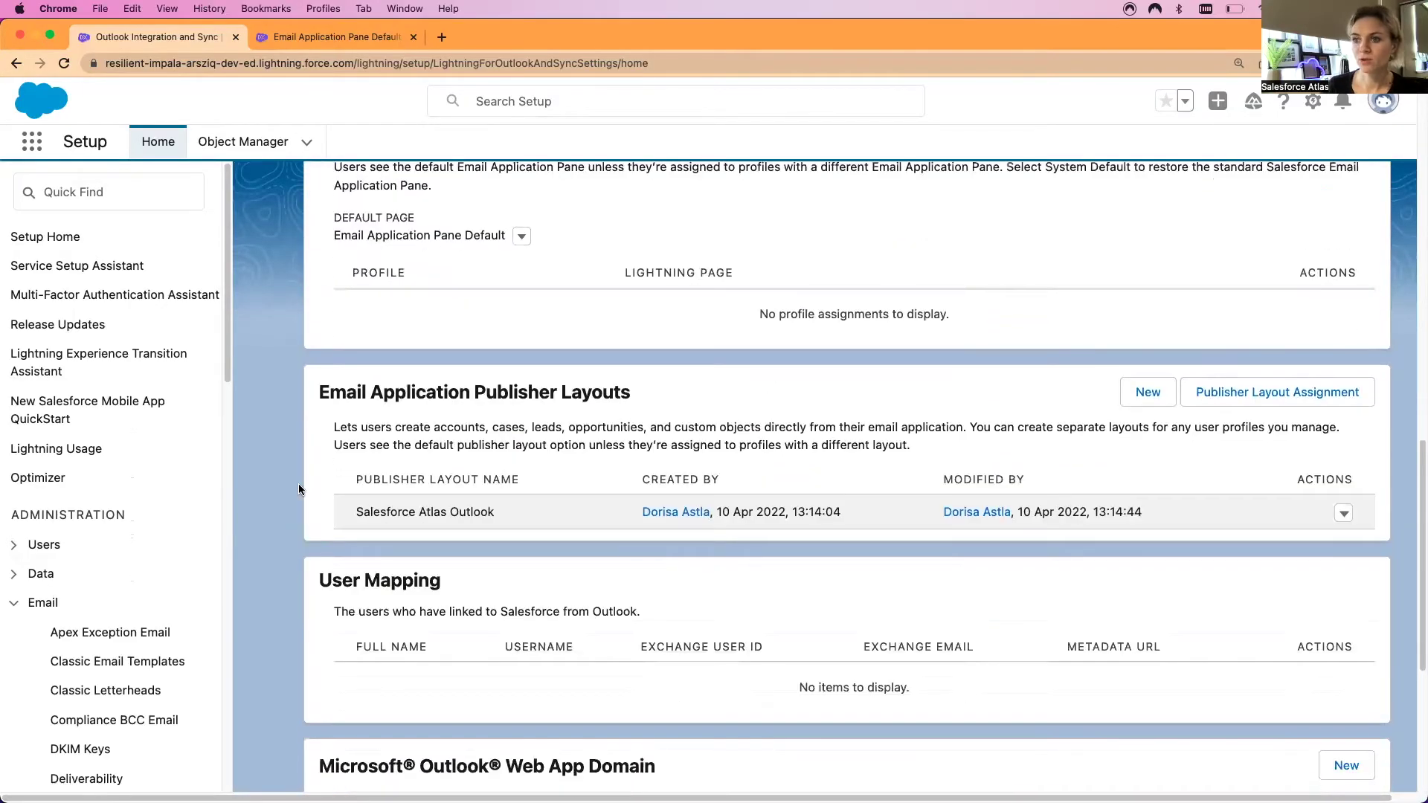
pyautogui.scroll(-5, 300, 502)
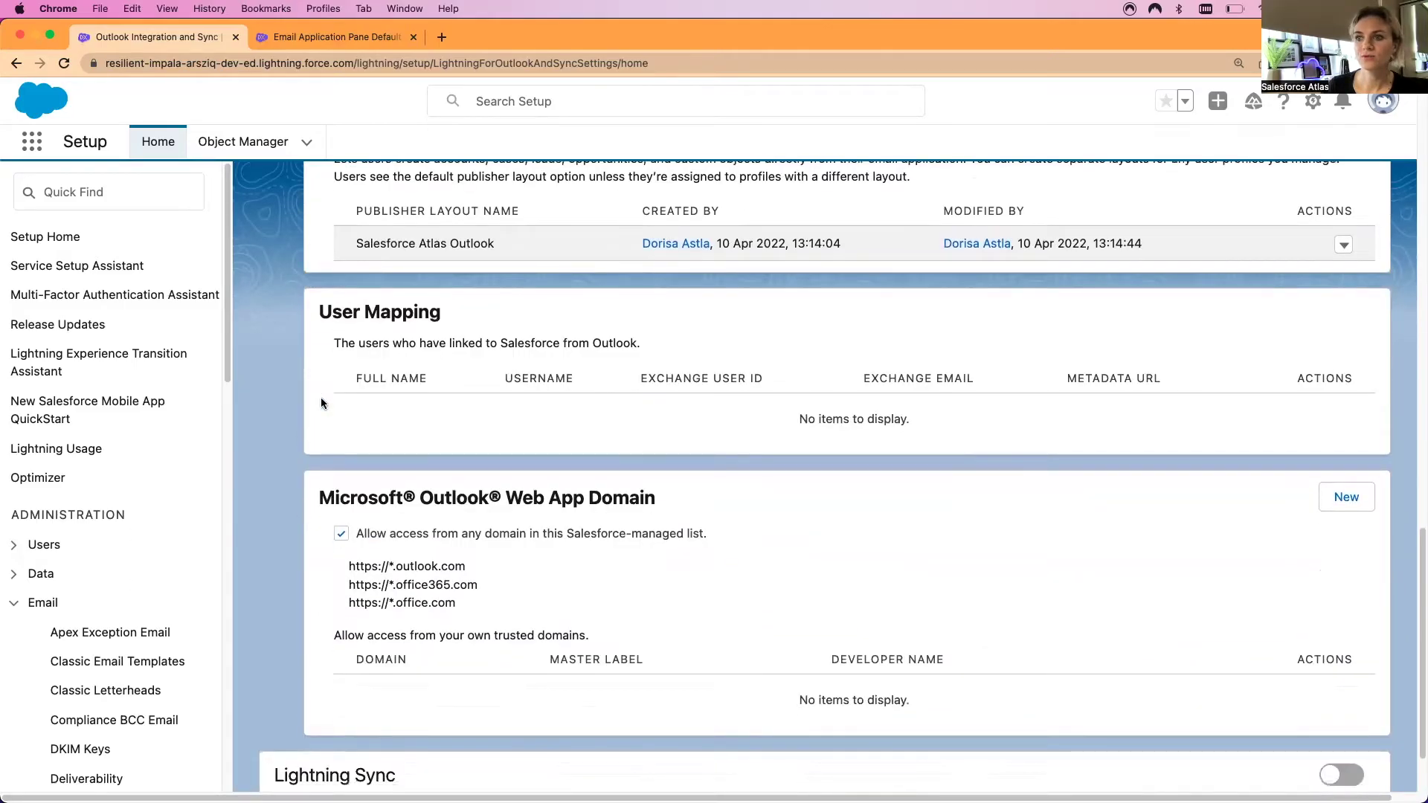
pyautogui.scroll(-2, 298, 530)
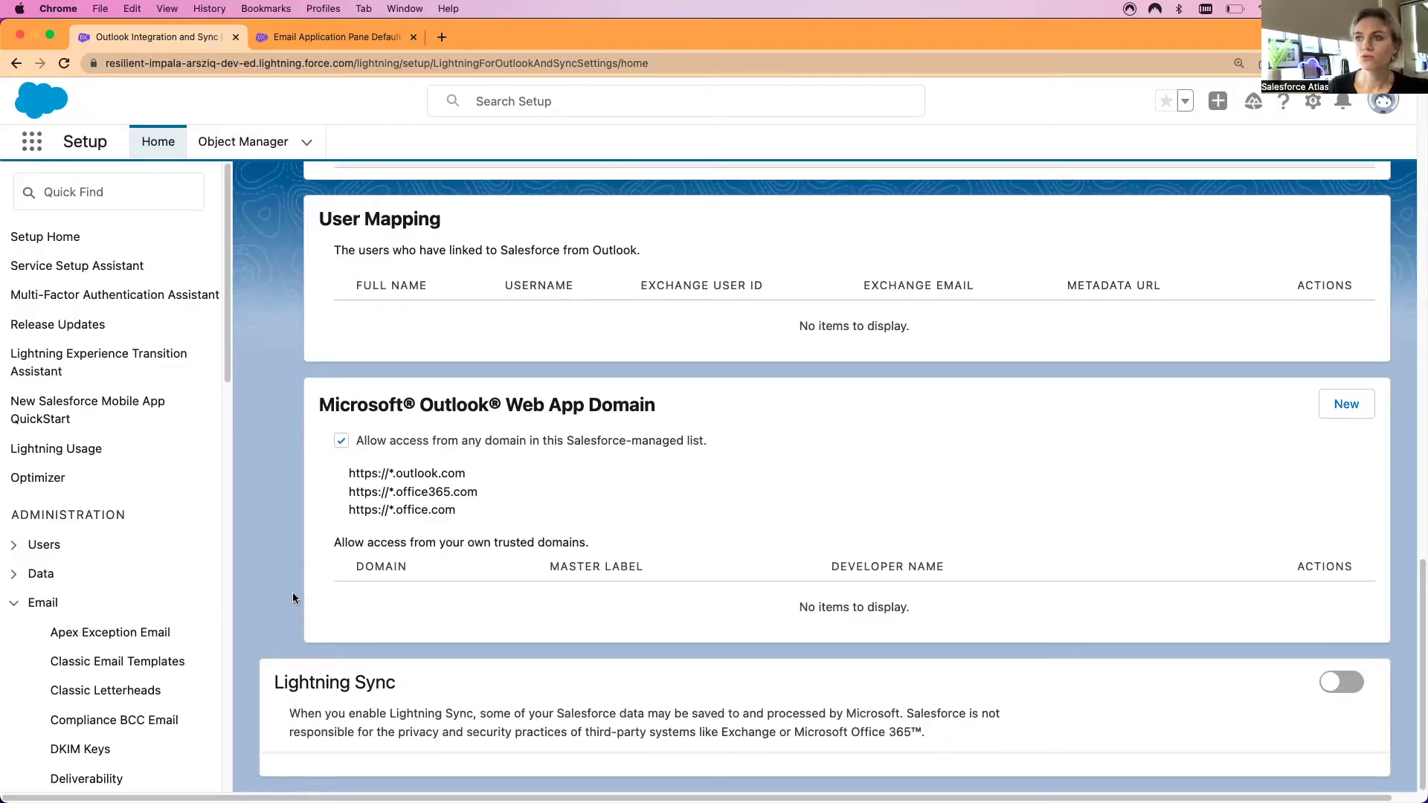
pyautogui.click(111, 192)
pyautogui.write('einstein a')
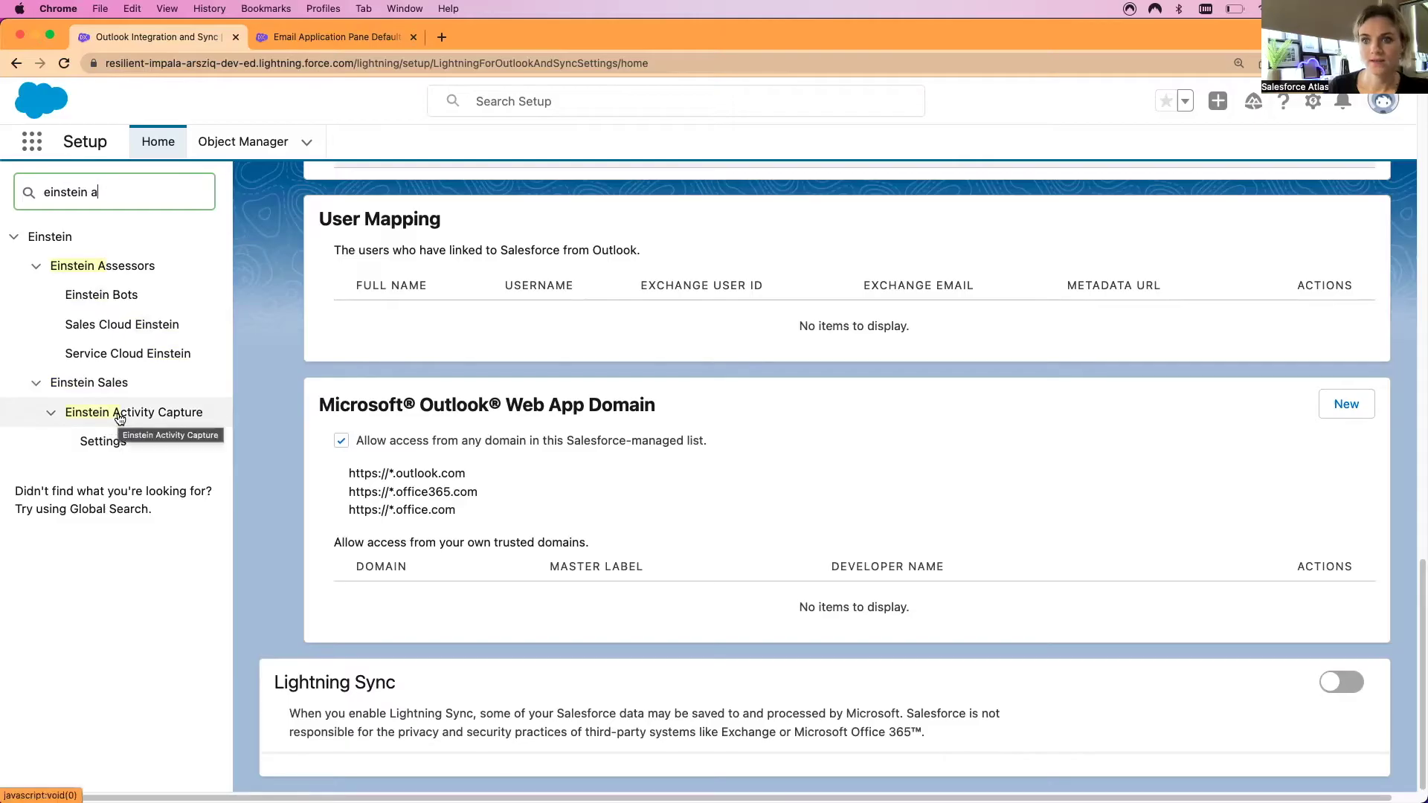
# Open Einstein Activity Capture Settings, accept the terms and start trying Einstein
pyautogui.click(119, 419)
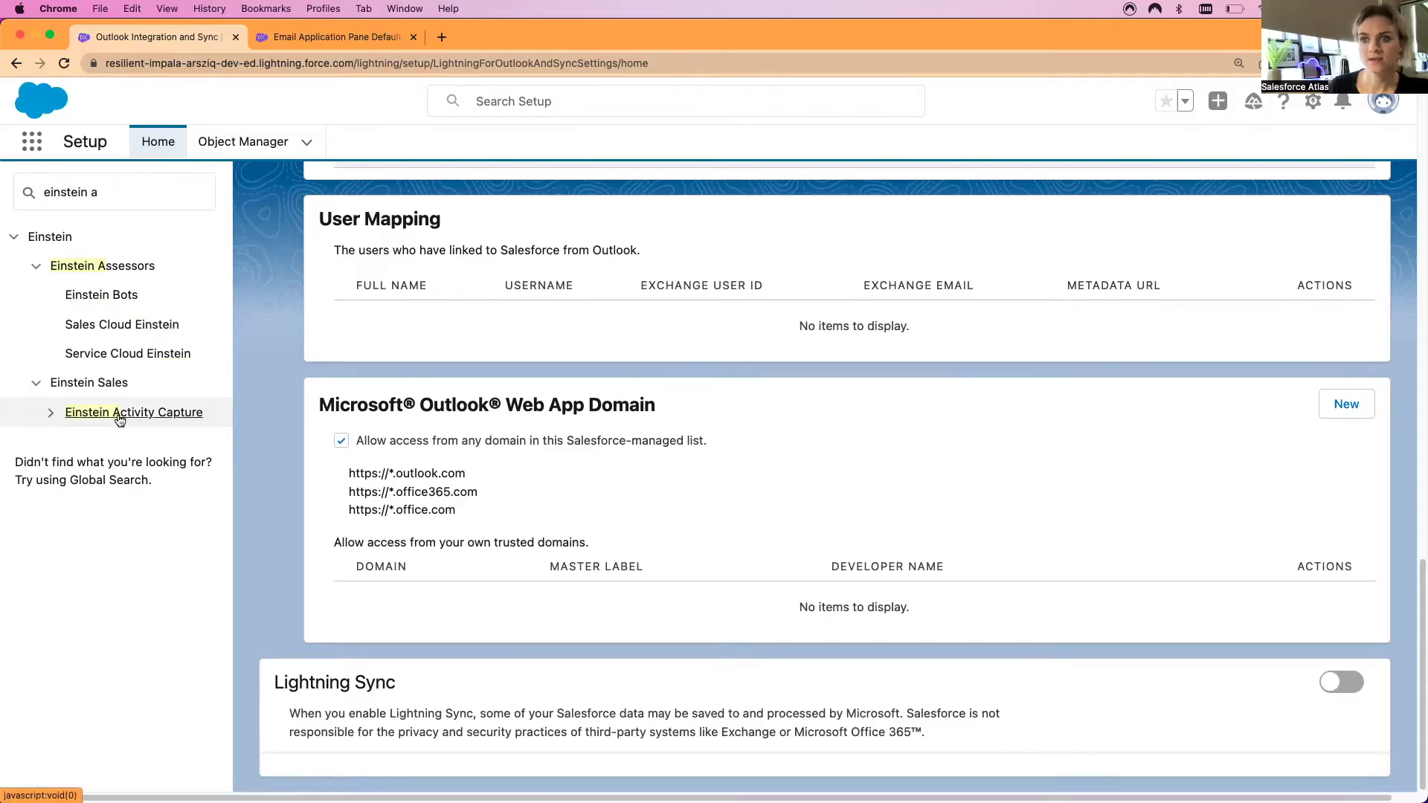
pyautogui.click(120, 421)
pyautogui.click(108, 448)
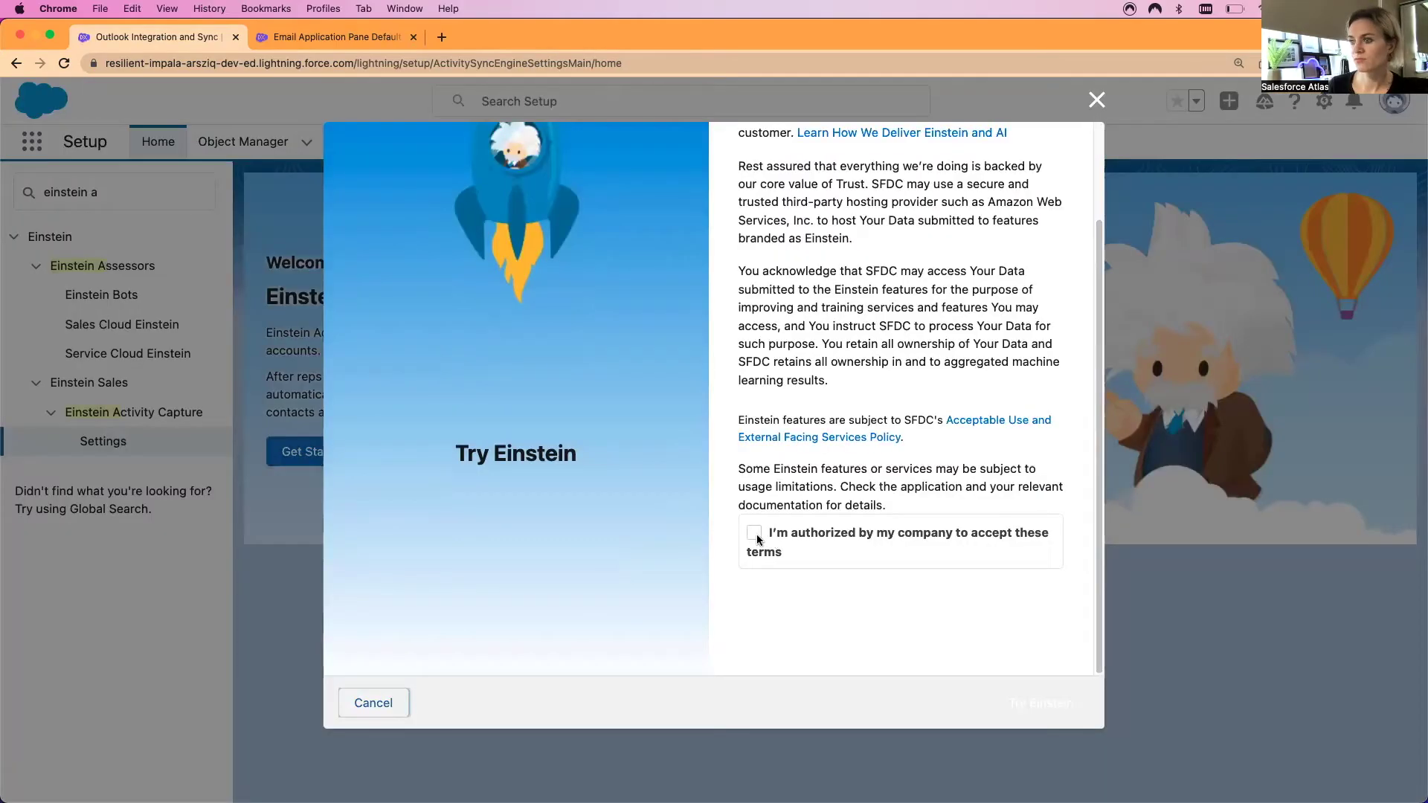
pyautogui.click(754, 533)
pyautogui.scroll(2, 976, 630)
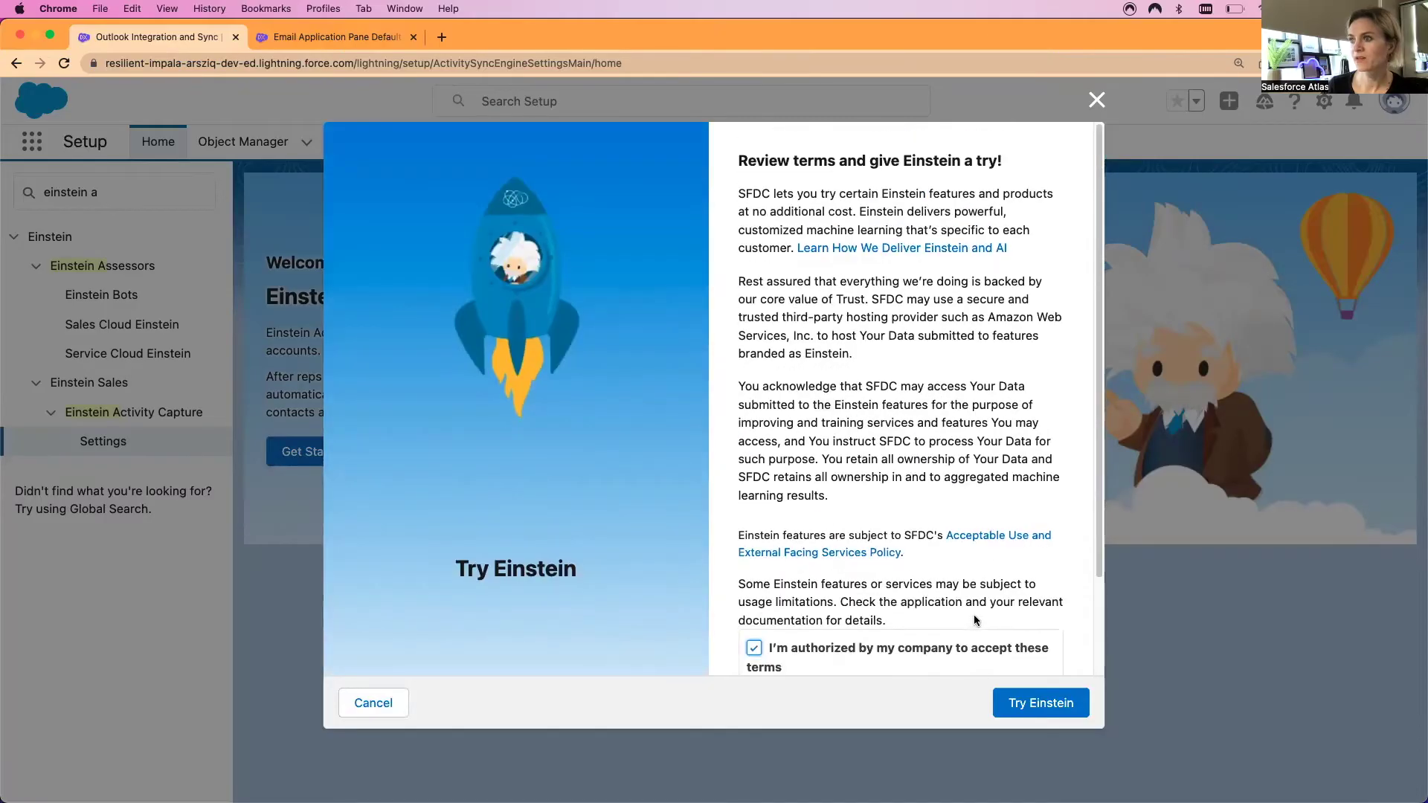
pyautogui.scroll(-2, 974, 614)
pyautogui.click(1066, 700)
# Choose Microsoft Exchange with User-Level Auth and begin typing the configuration name
pyautogui.click(764, 383)
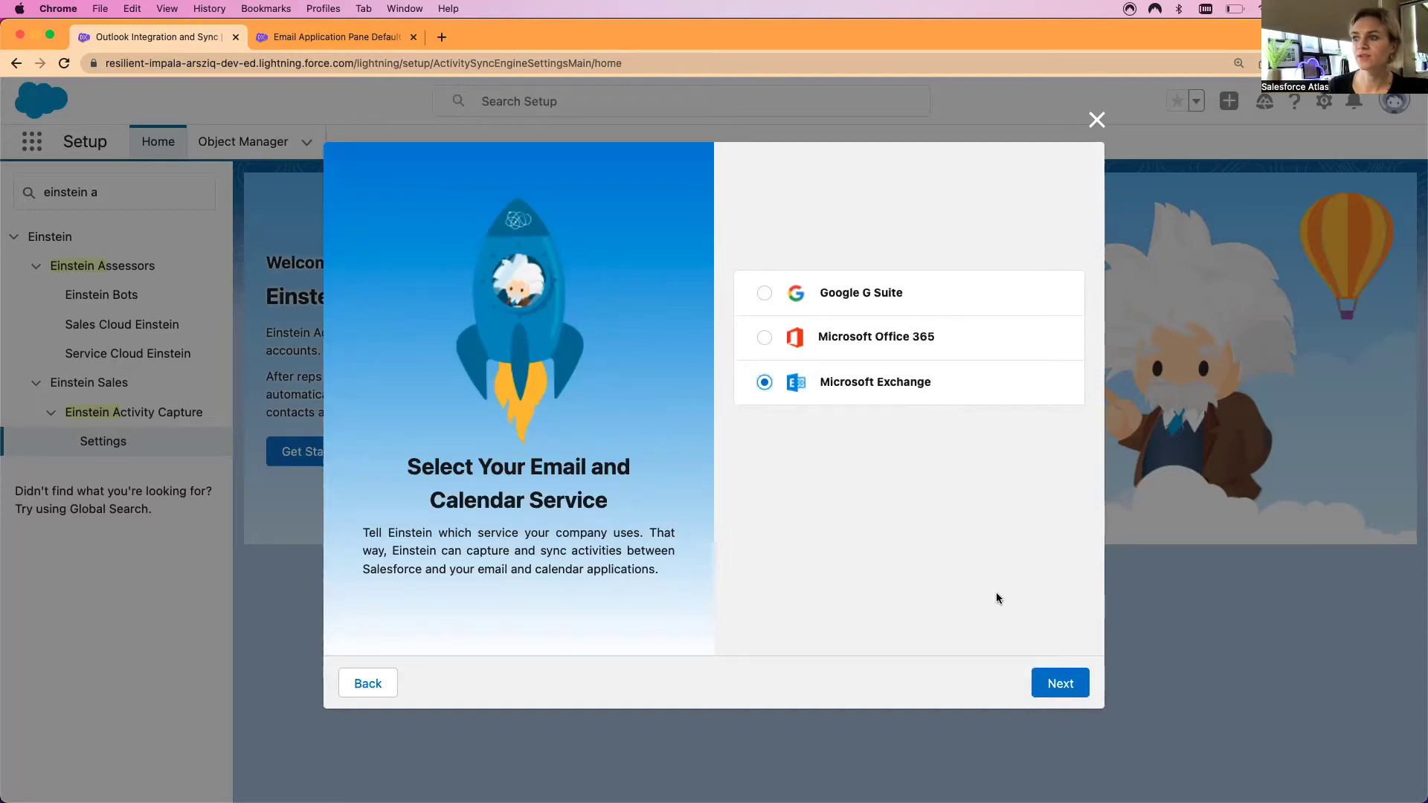
pyautogui.click(1060, 682)
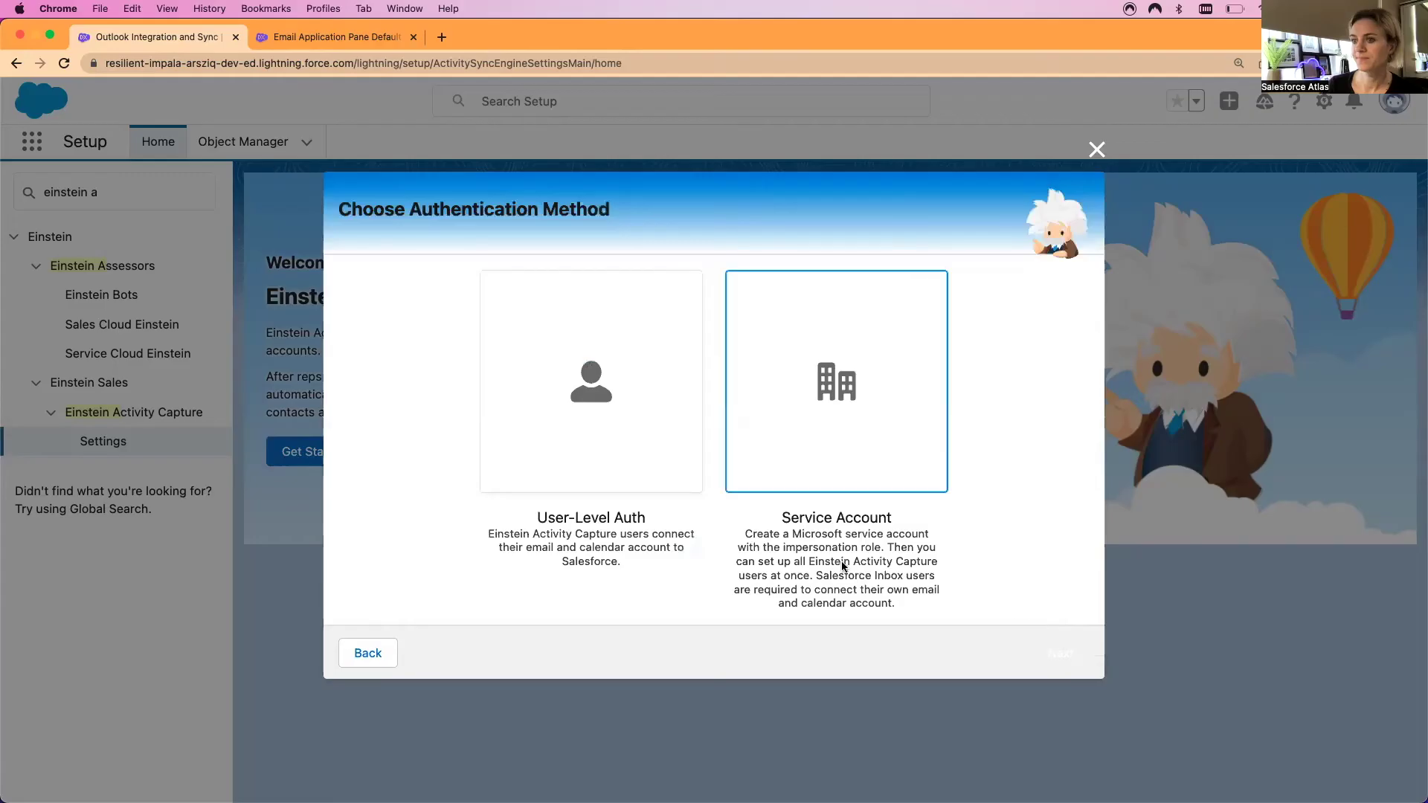
pyautogui.click(583, 388)
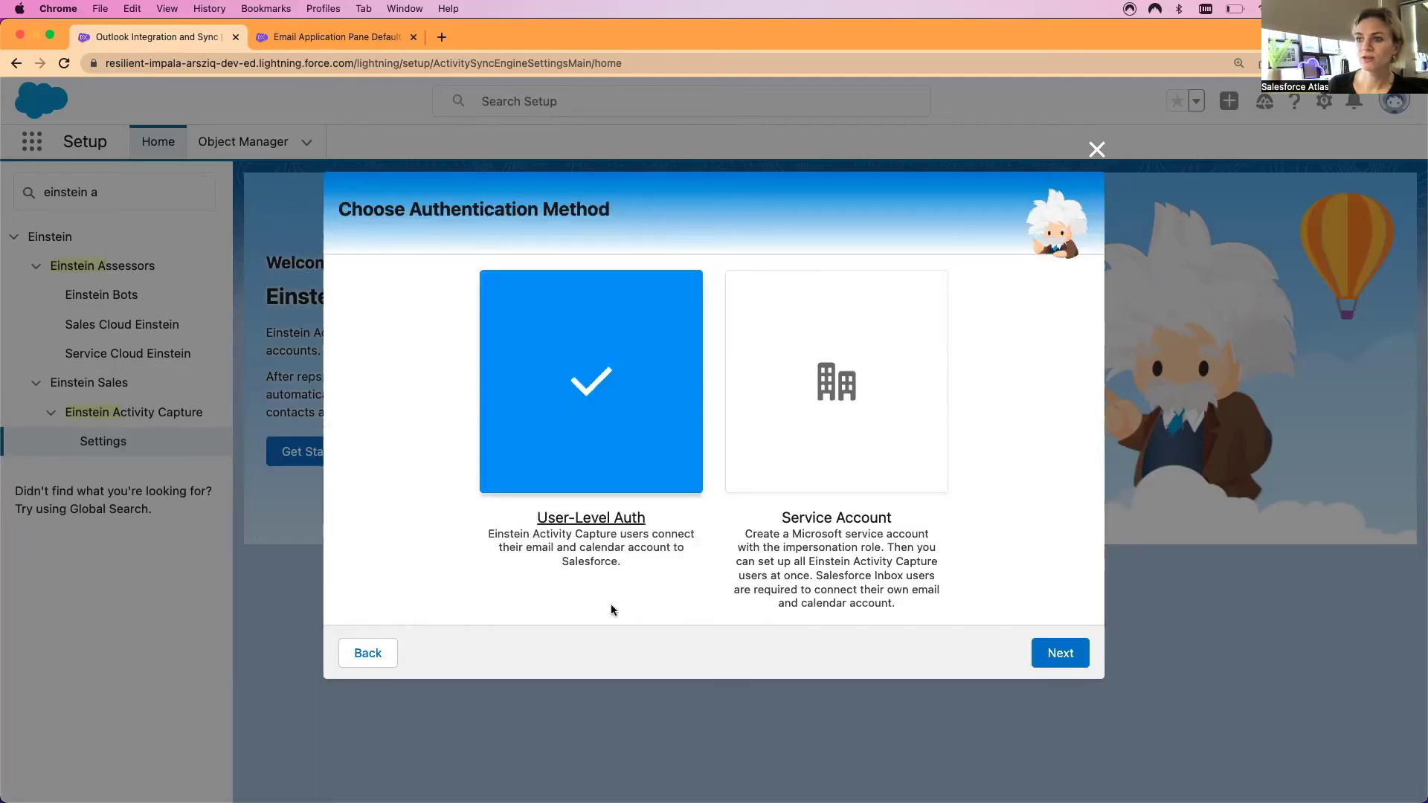
pyautogui.click(1062, 654)
pyautogui.click(423, 380)
pyautogui.write('Salesfo')
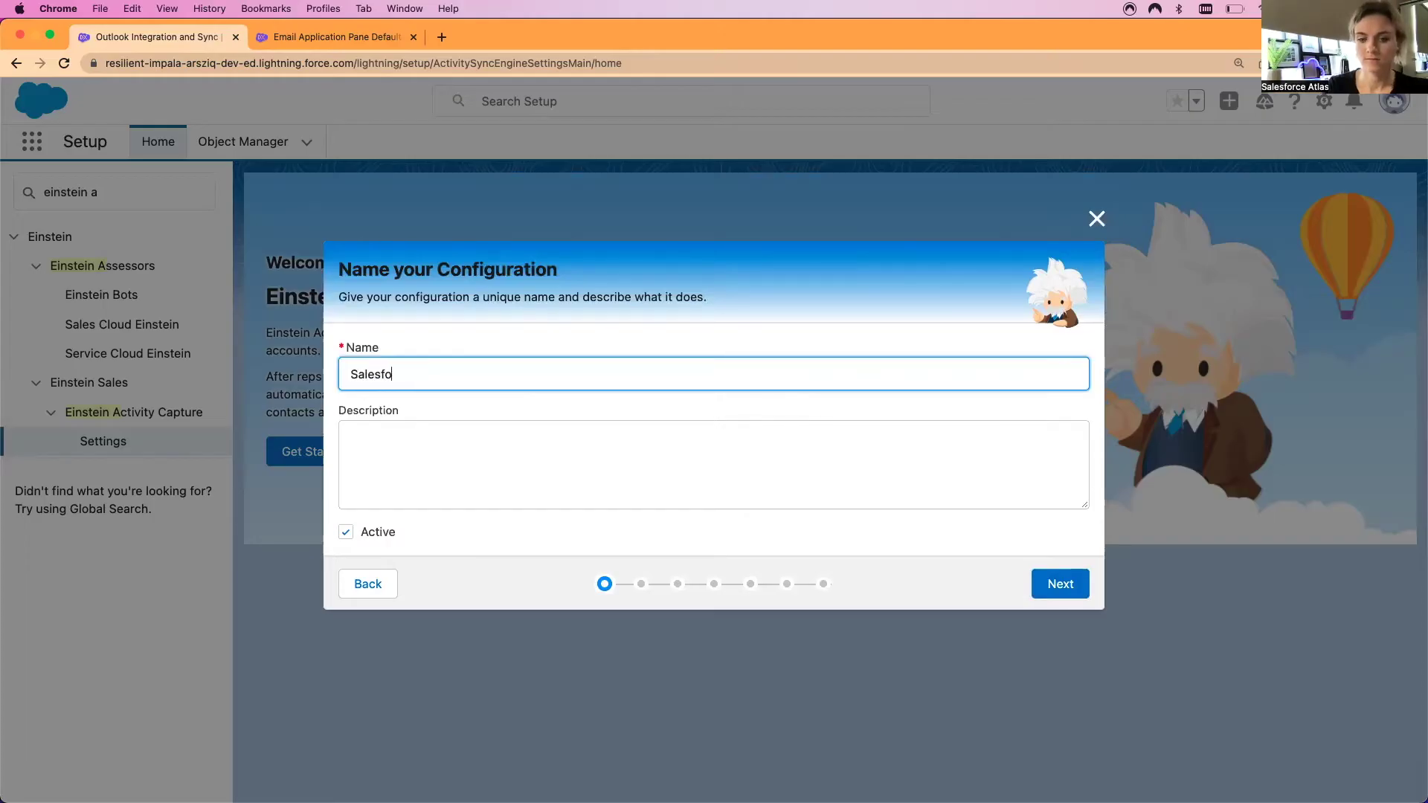
pyautogui.write('rce Atlas Out')
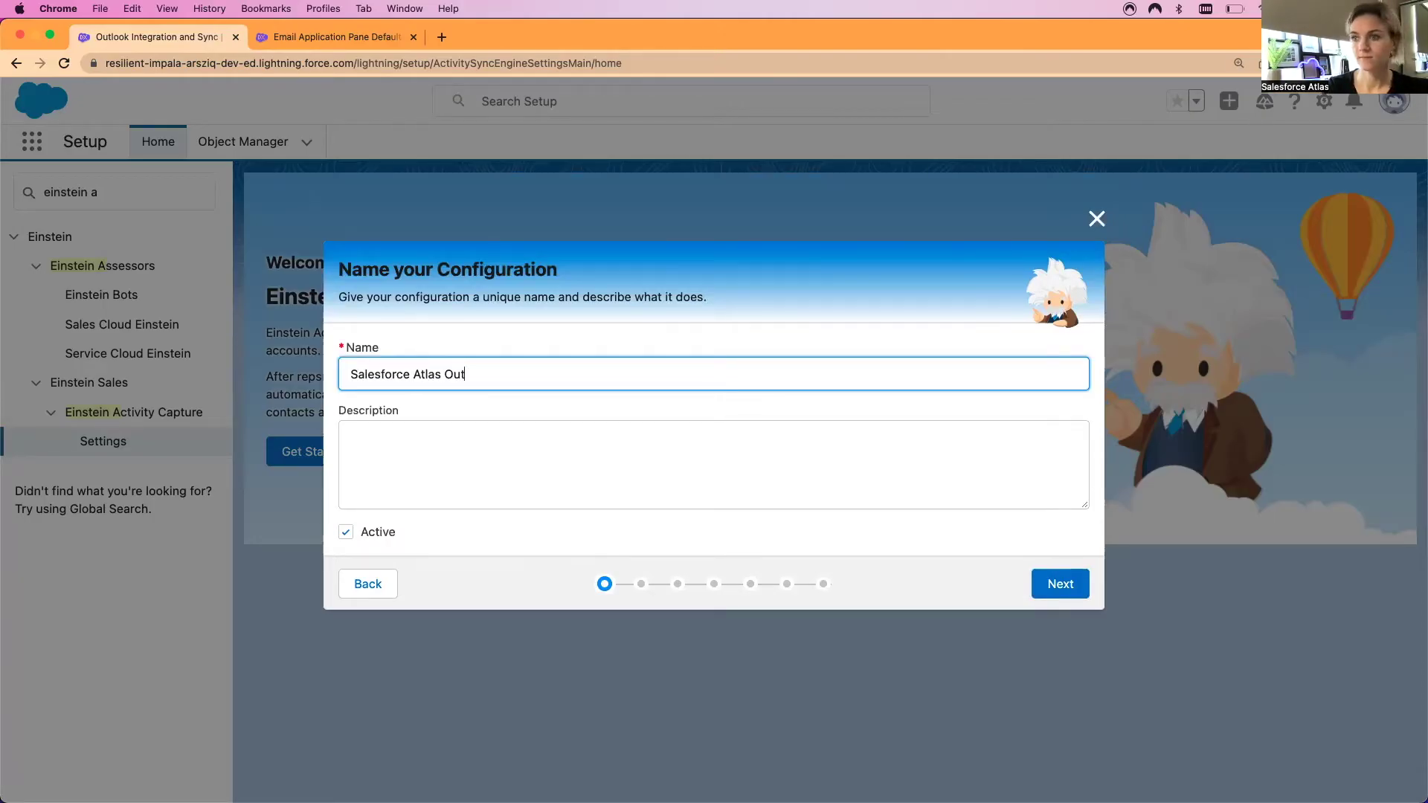
pyautogui.write('look plug')
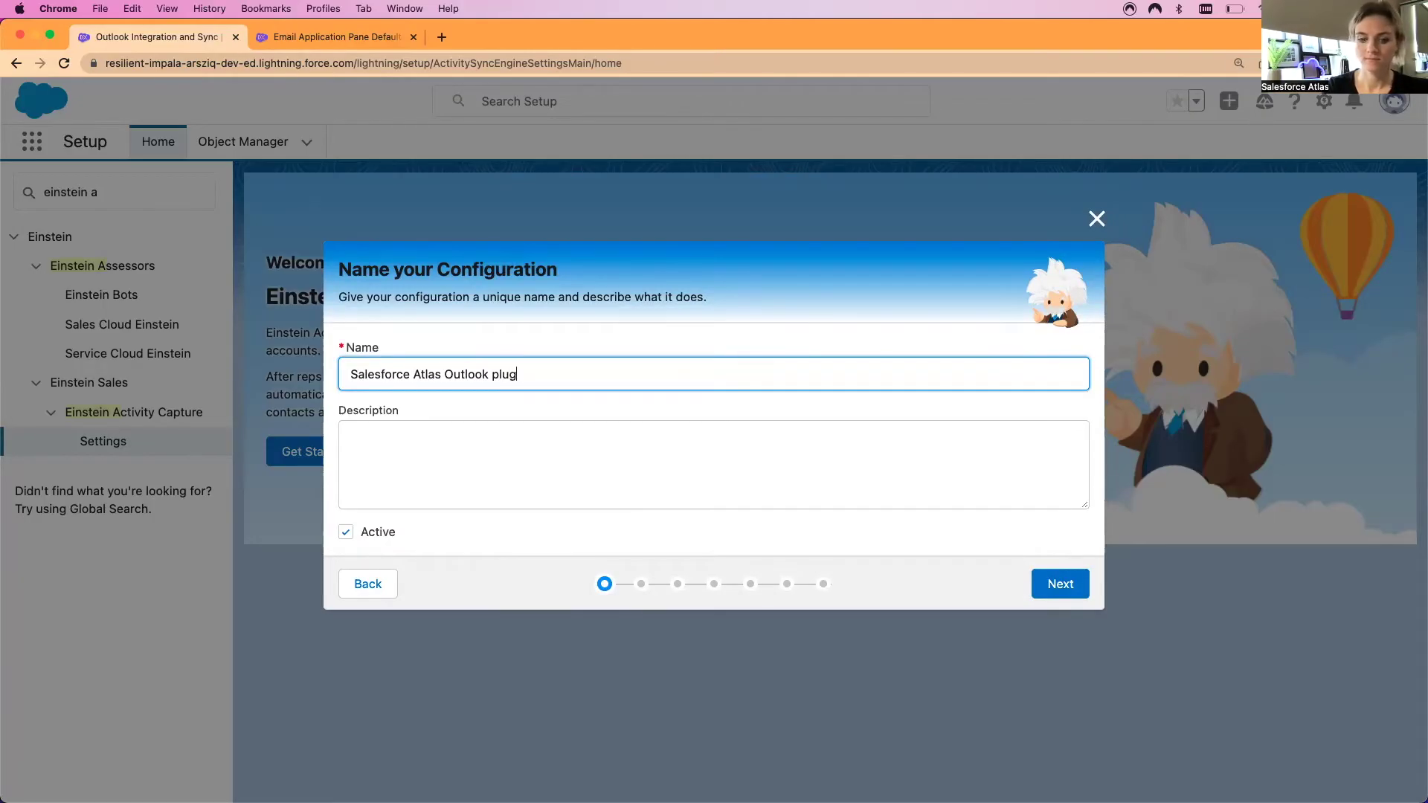
# Correct the name to 'Salesforce Atlas Outlook plug-in' and continue to Review Sync Settings
pyautogui.write('-on')
pyautogui.press('BackSpace')
pyautogui.press('BackSpace')
pyautogui.write('in')
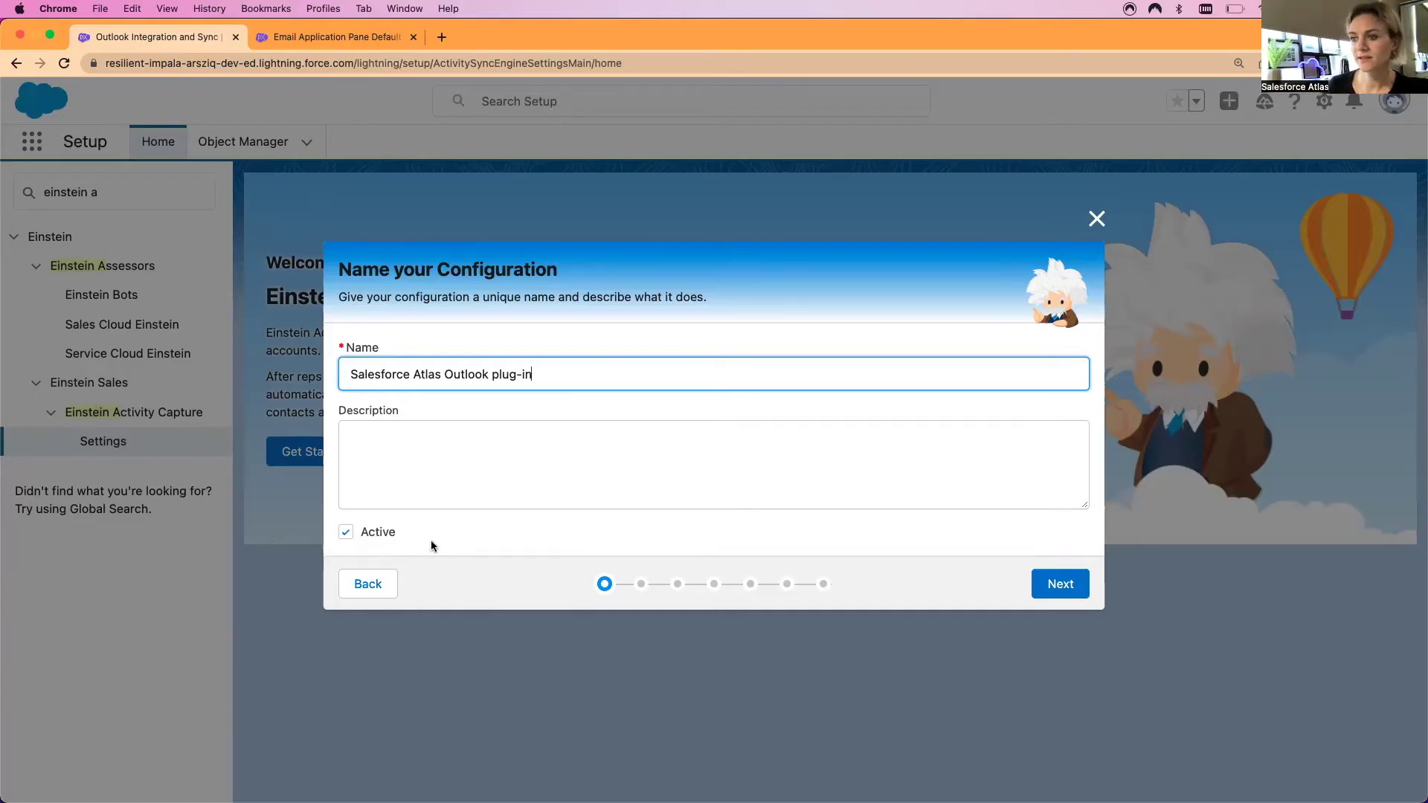
pyautogui.click(1076, 587)
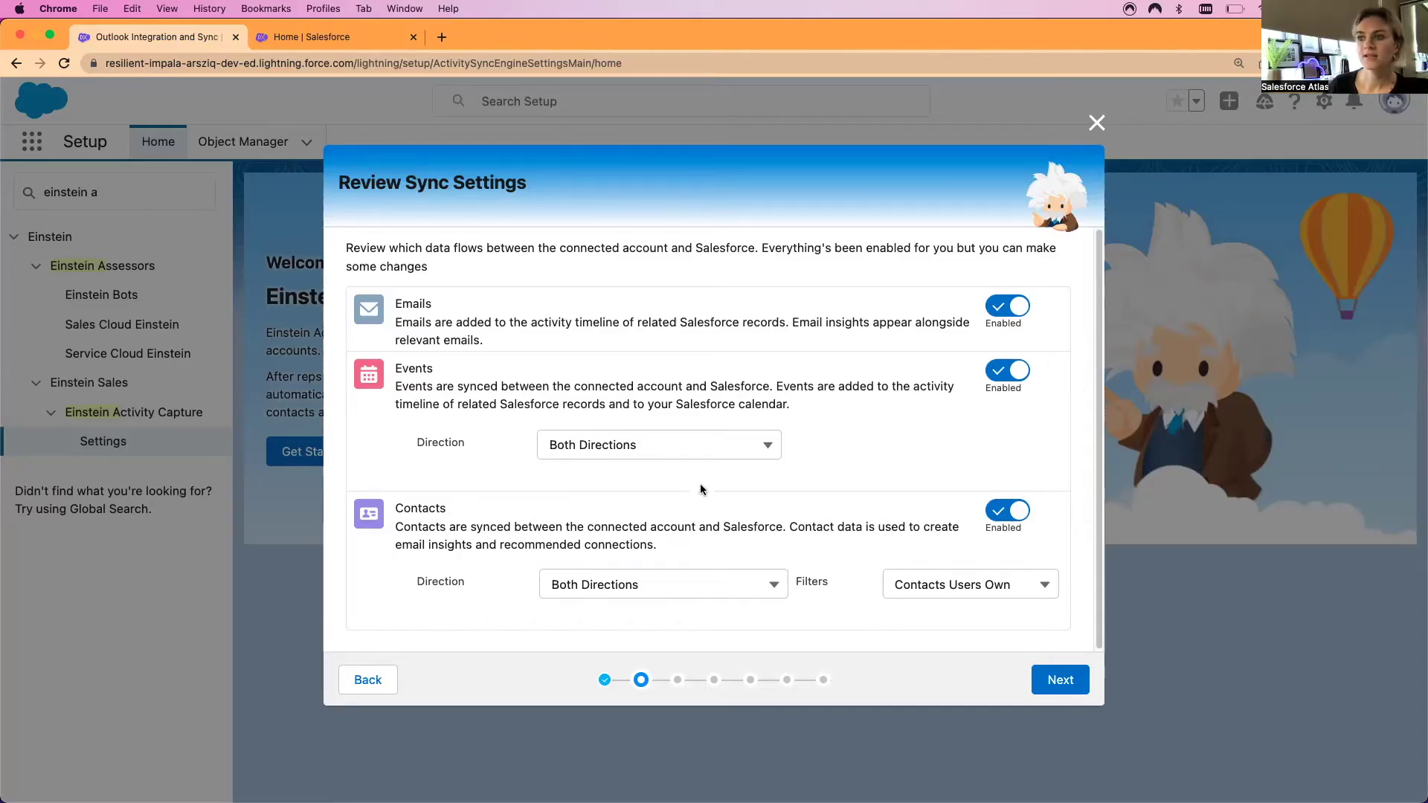
# Keep Events and Contacts syncing in Both Directions, leaving all sync toggles enabled
pyautogui.click(764, 447)
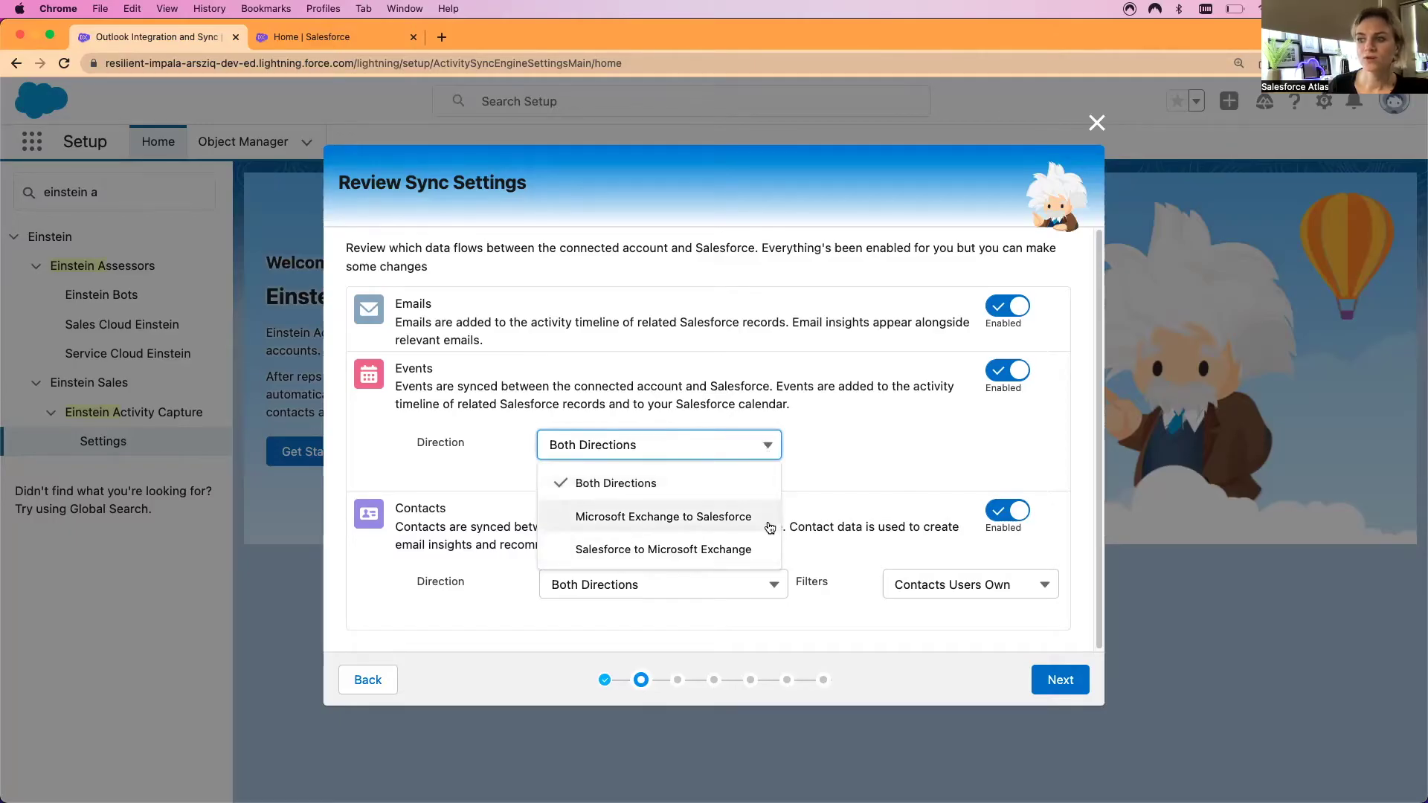
pyautogui.click(824, 446)
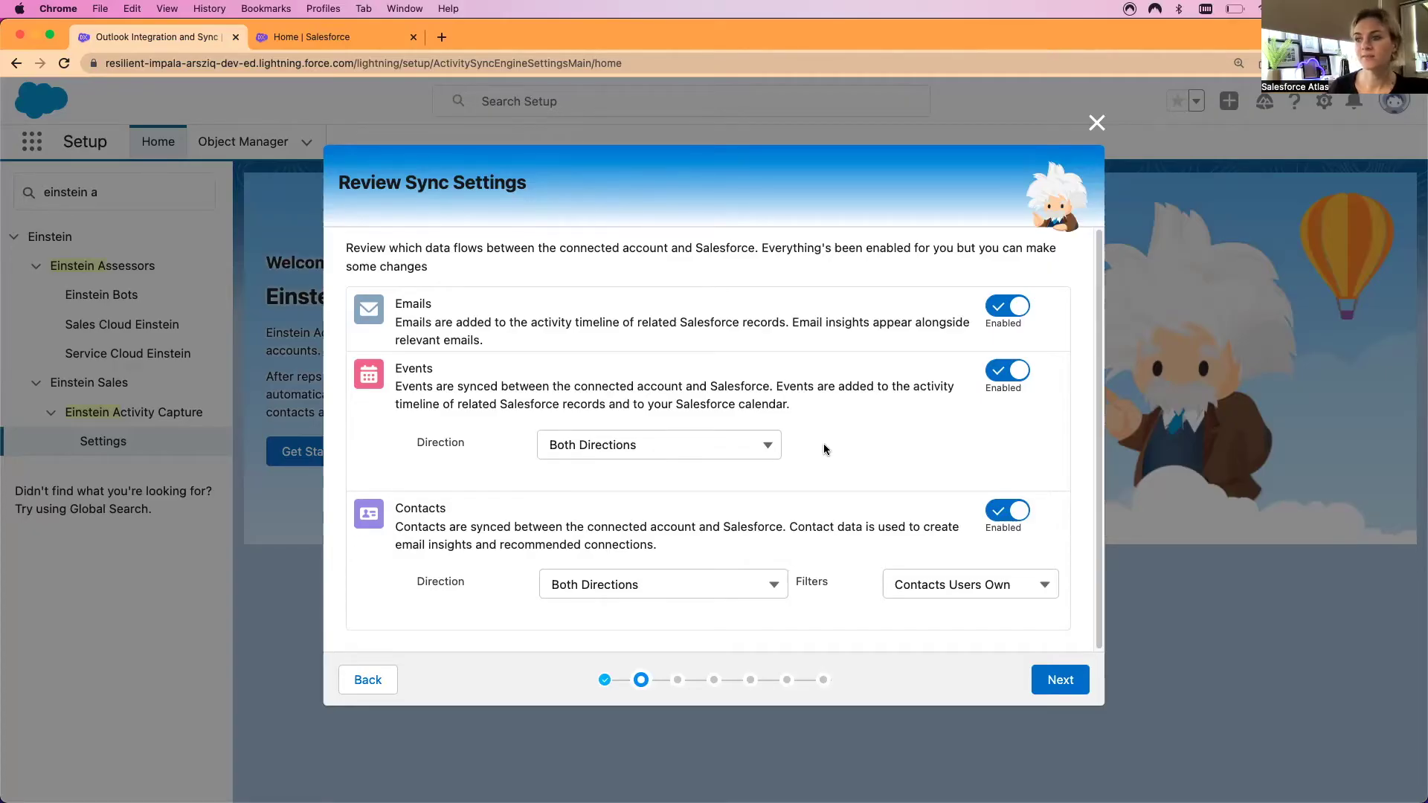
pyautogui.scroll(-1, 833, 455)
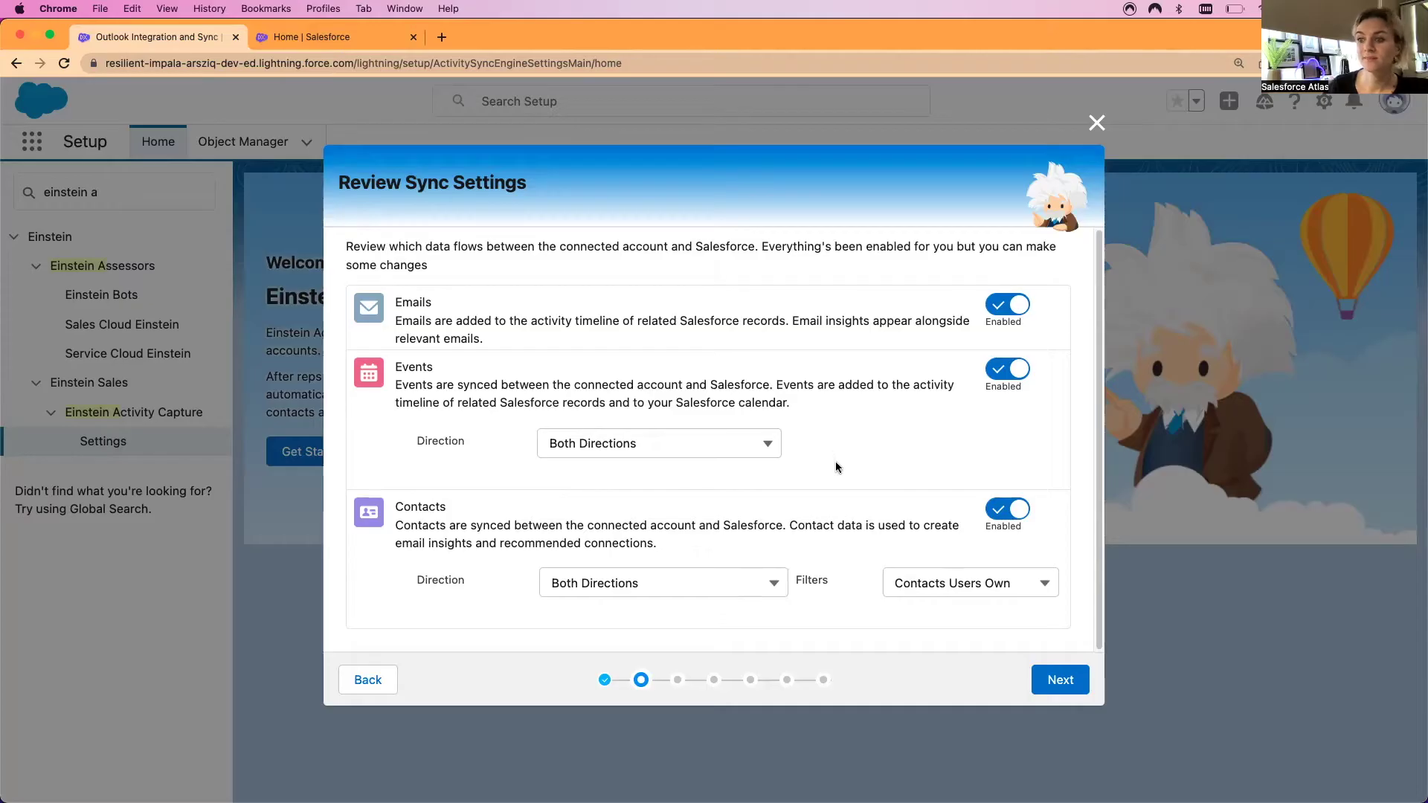
pyautogui.click(777, 586)
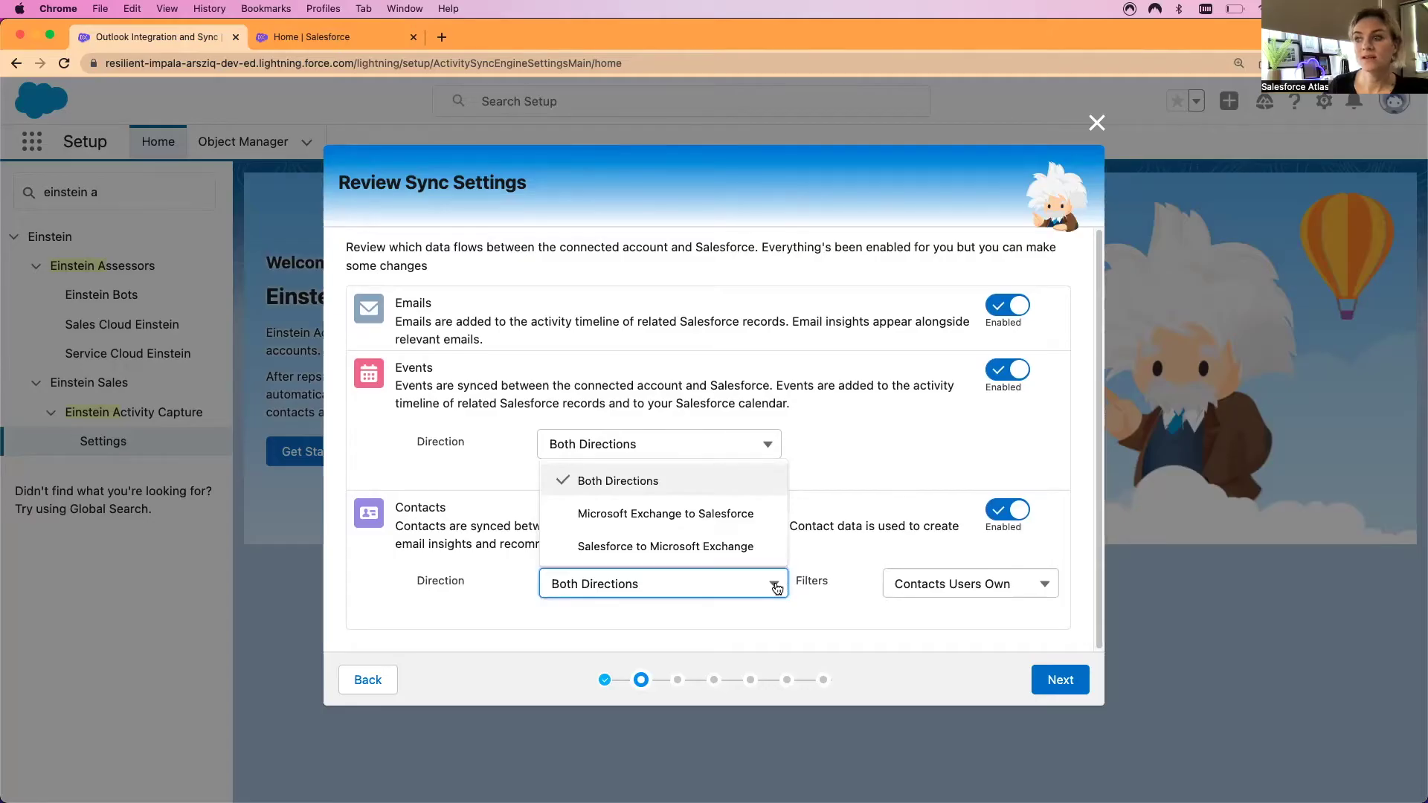
pyautogui.click(777, 589)
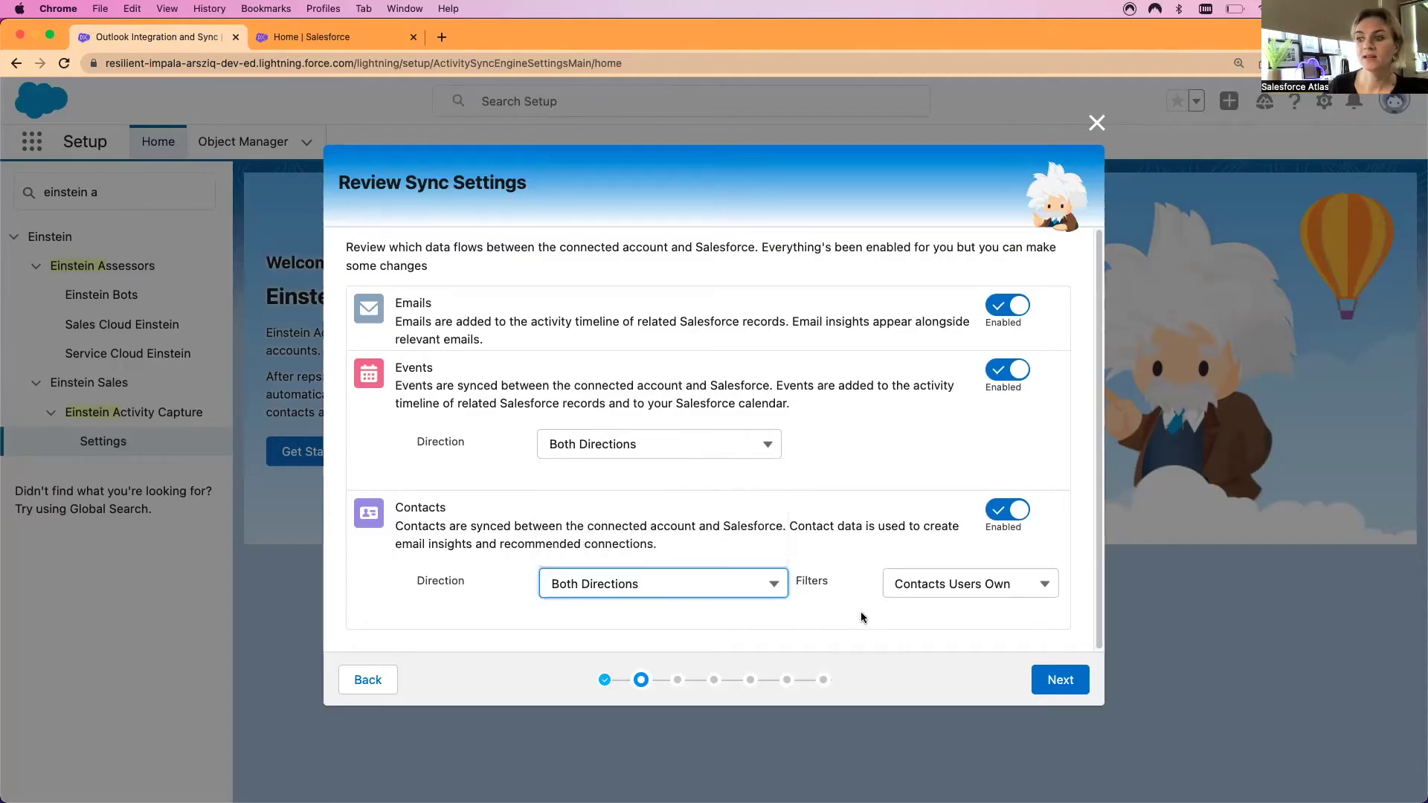
pyautogui.click(855, 605)
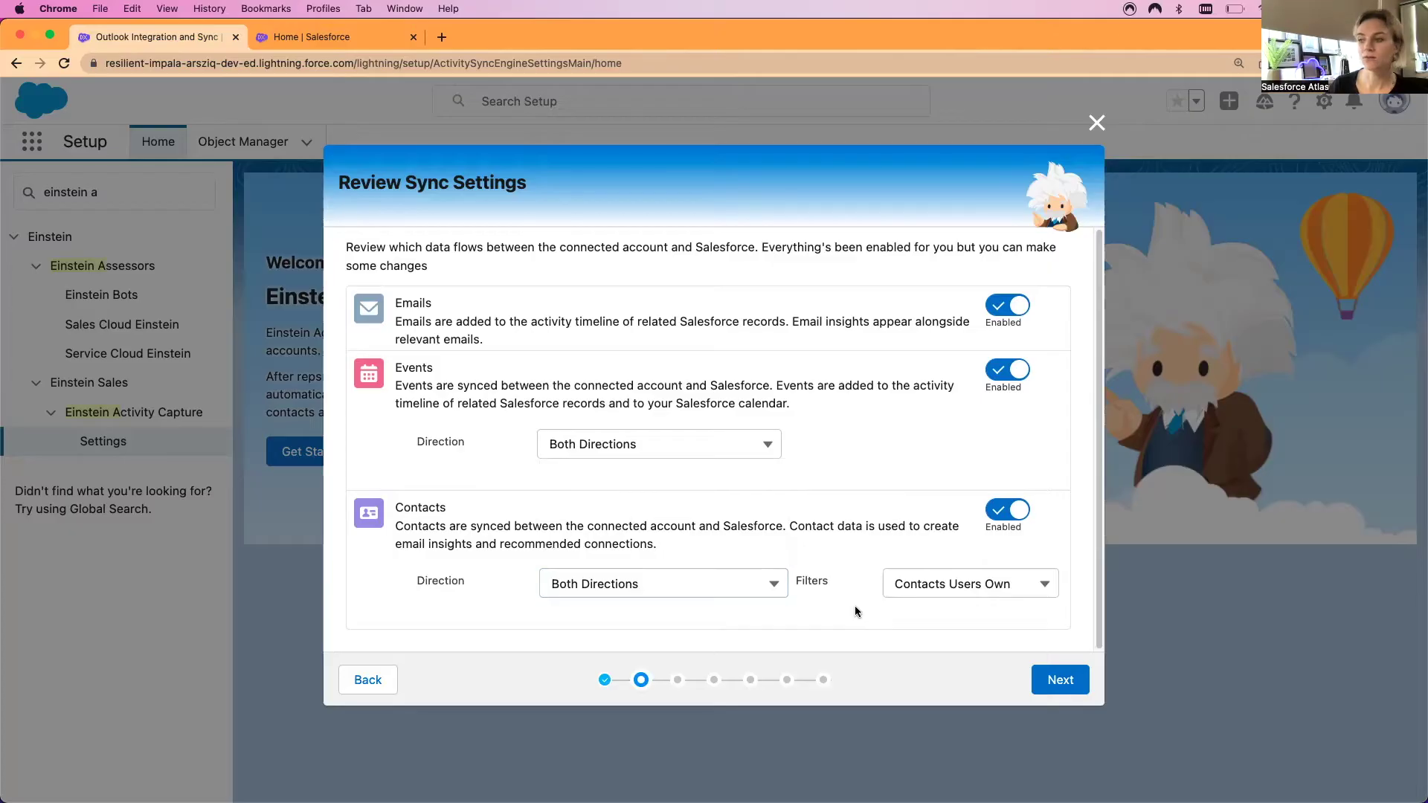
pyautogui.click(1063, 685)
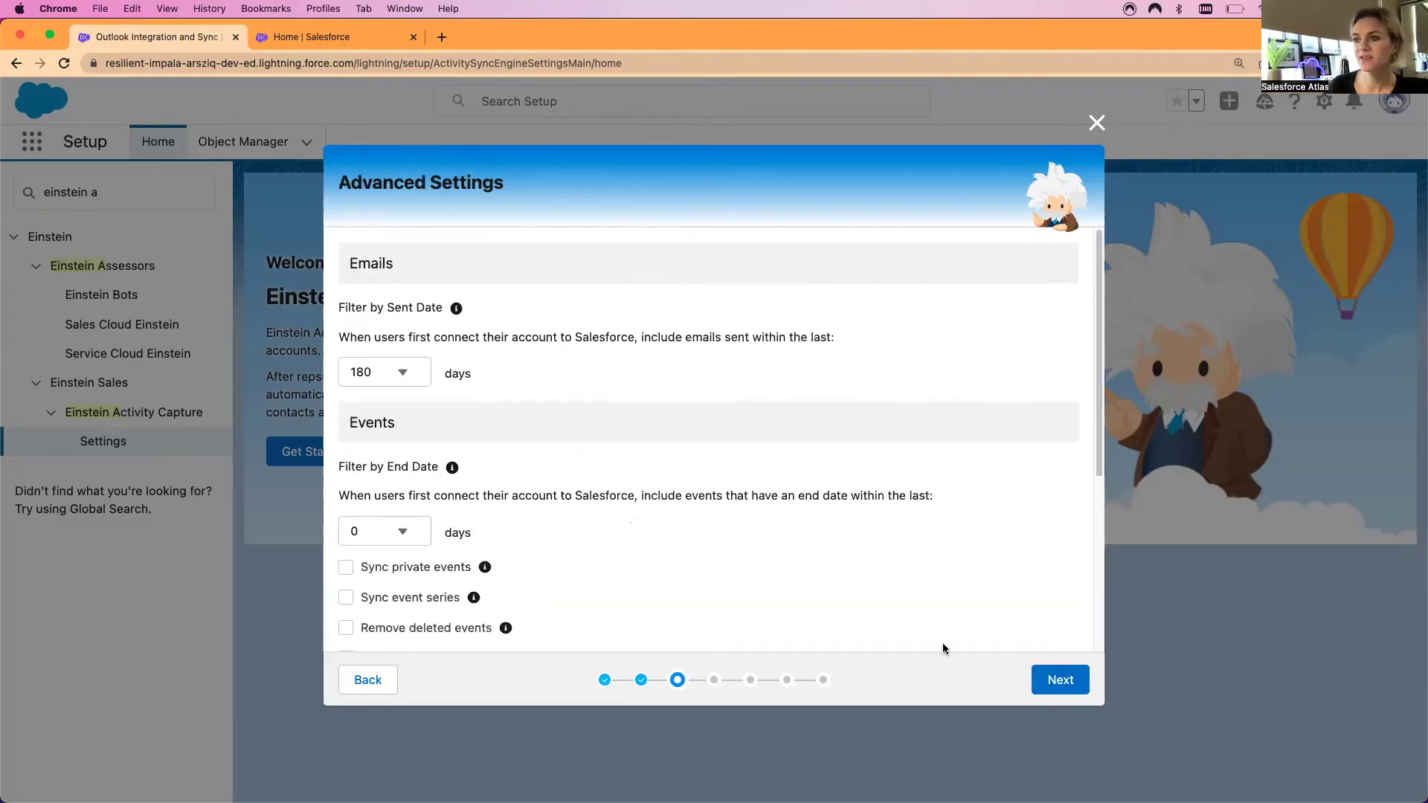
pyautogui.scroll(-2, 572, 417)
pyautogui.scroll(2, 573, 416)
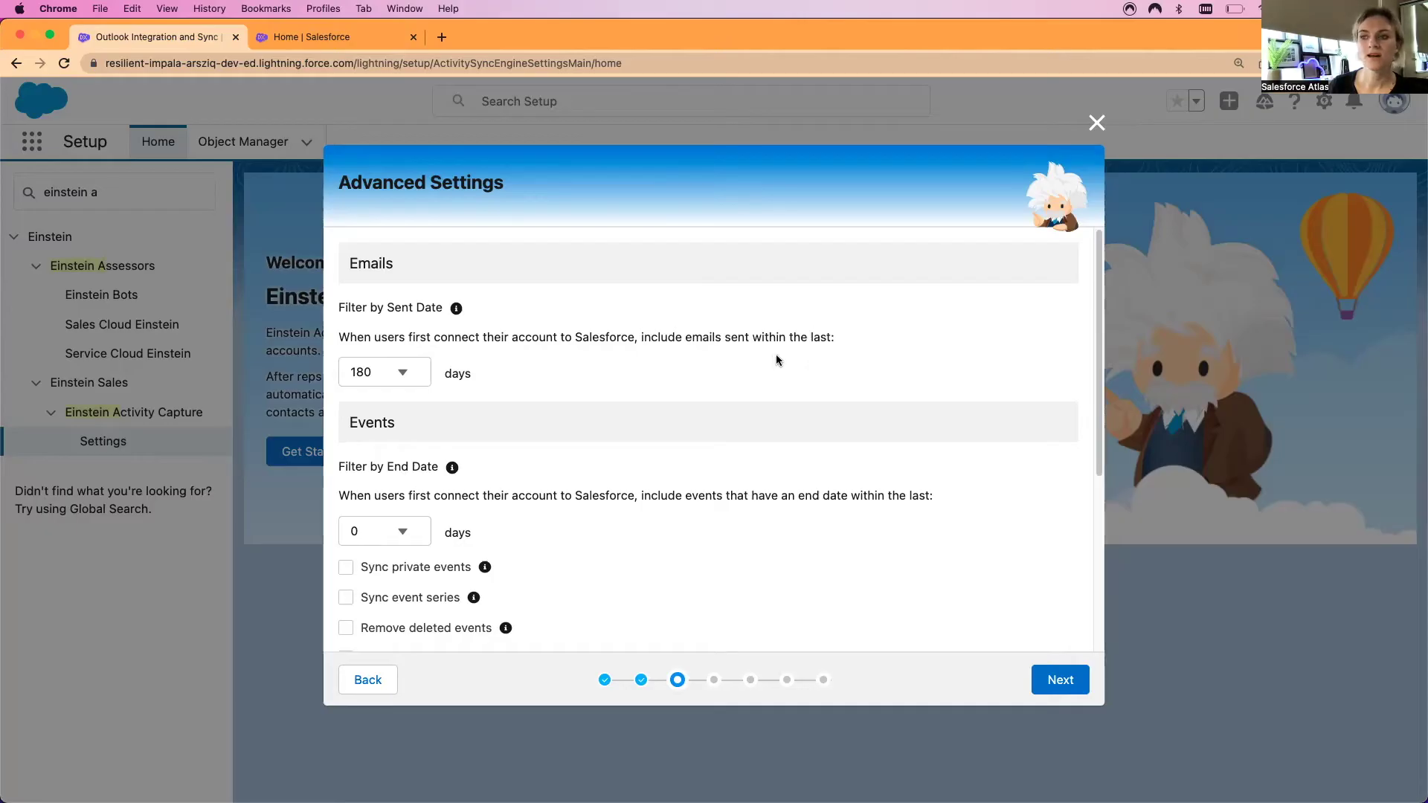
pyautogui.click(403, 376)
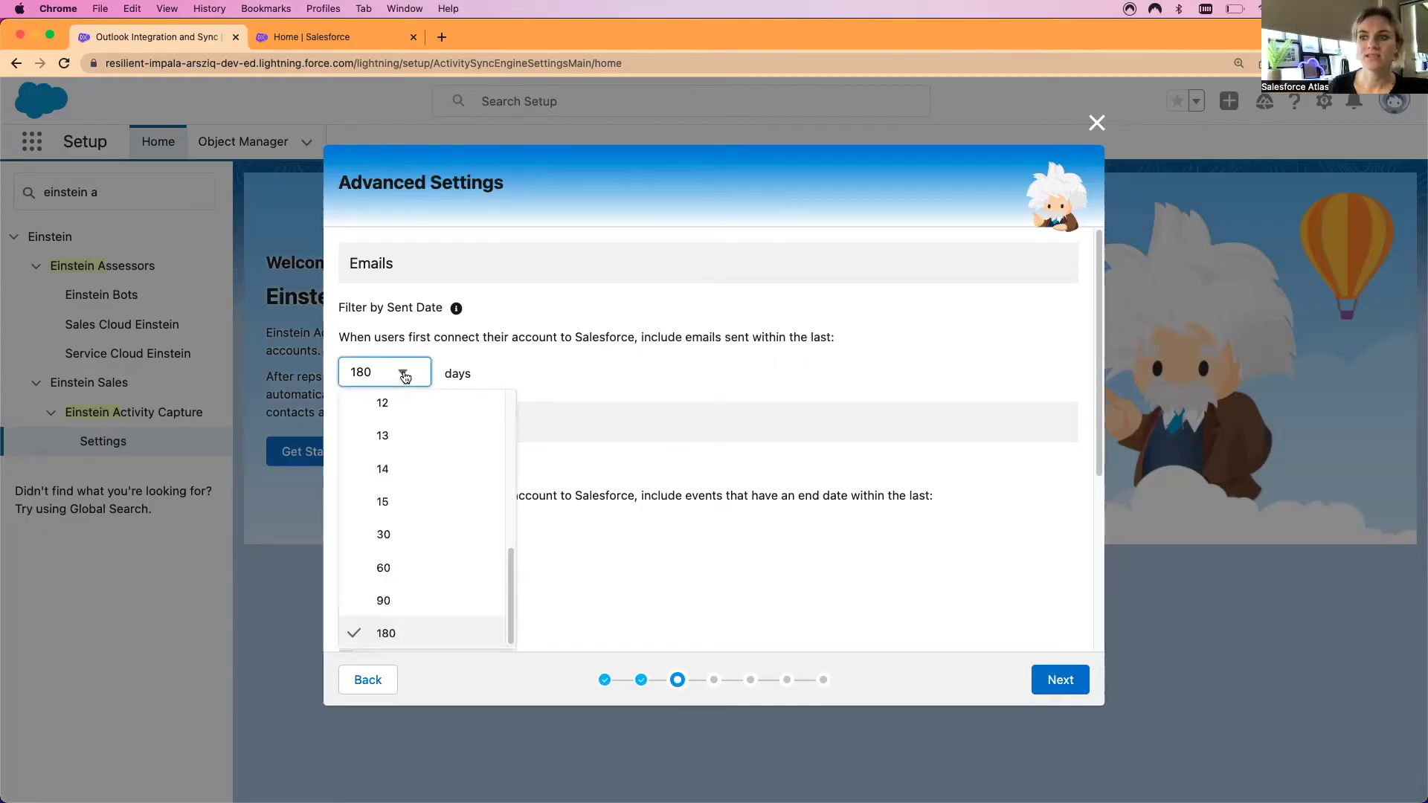
pyautogui.click(582, 467)
pyautogui.scroll(-1, 595, 494)
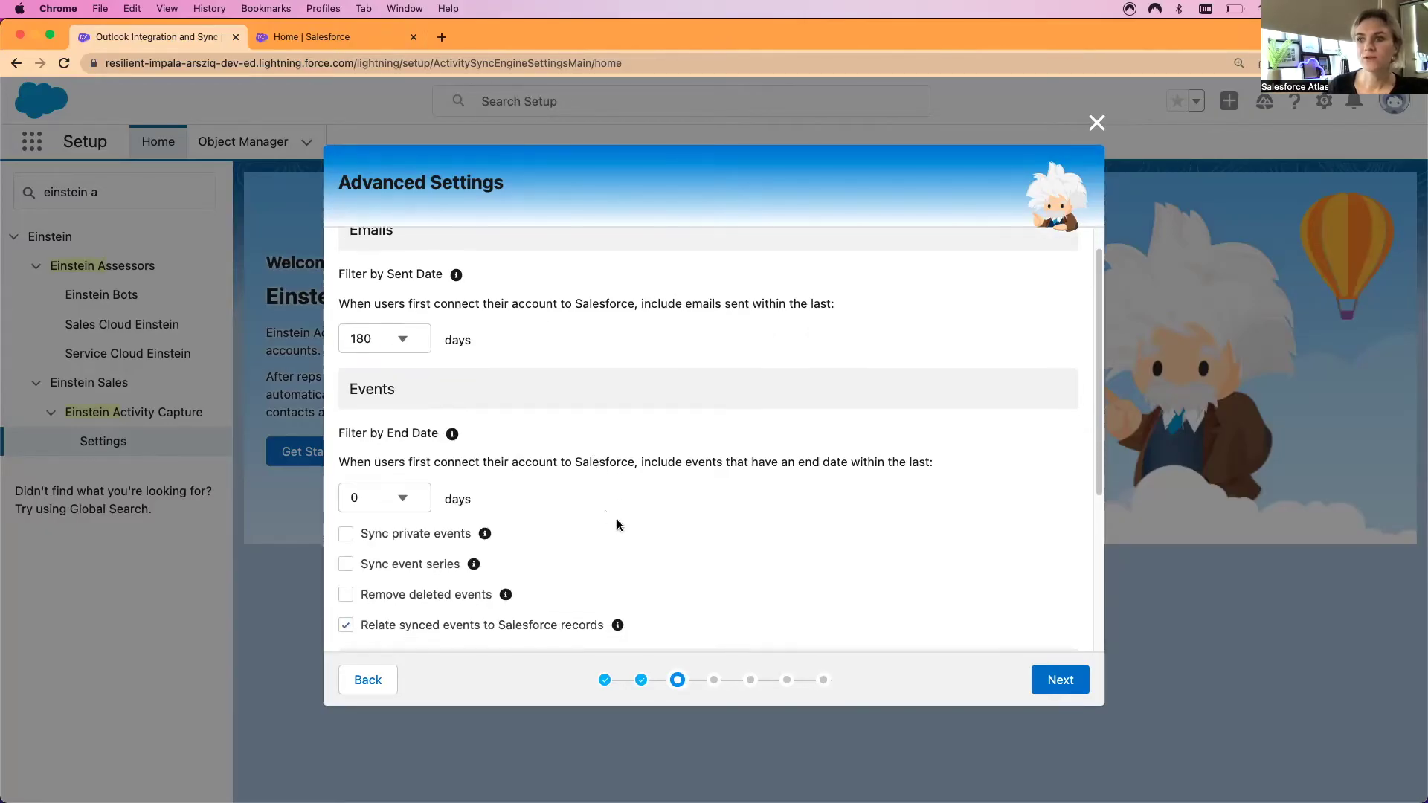
pyautogui.scroll(-1, 618, 530)
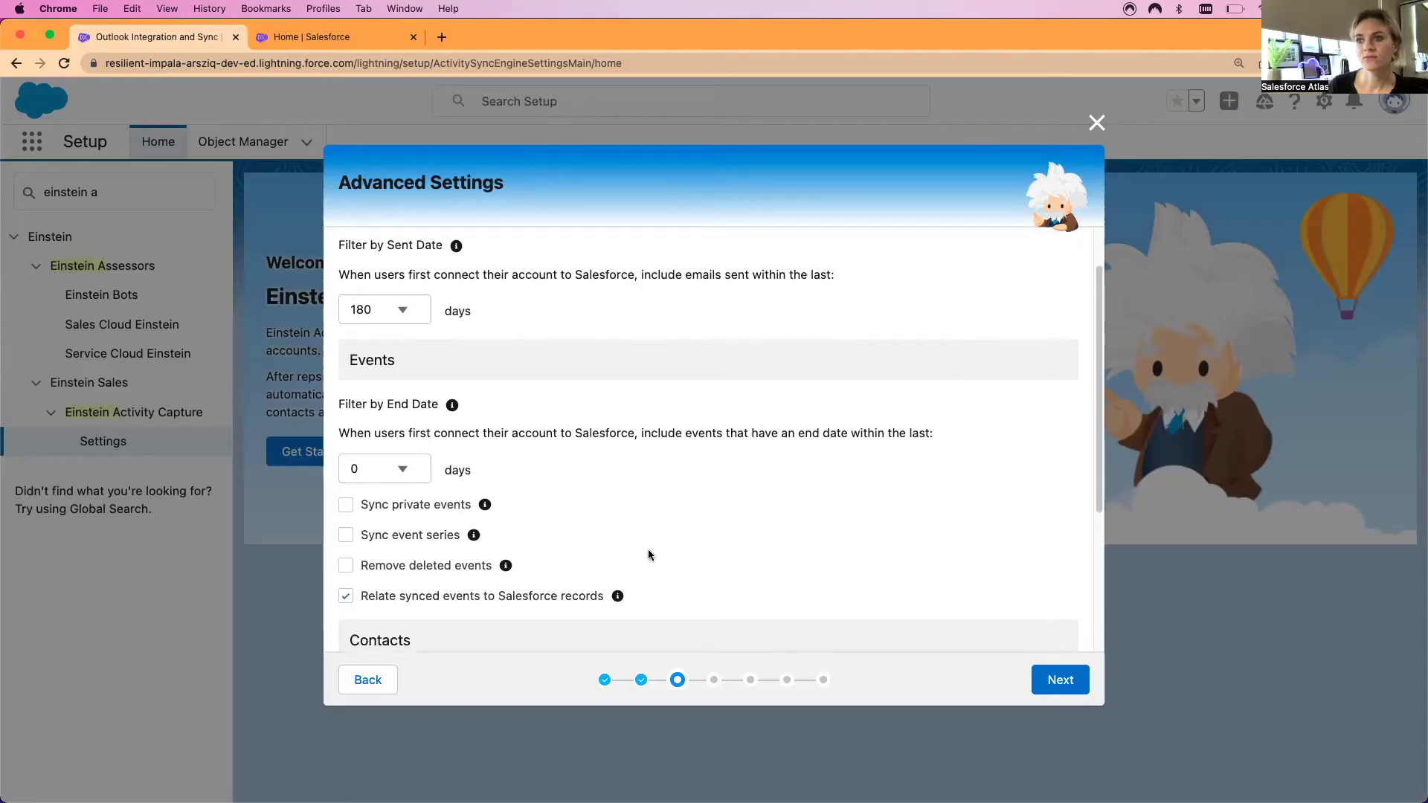
pyautogui.scroll(-1, 613, 525)
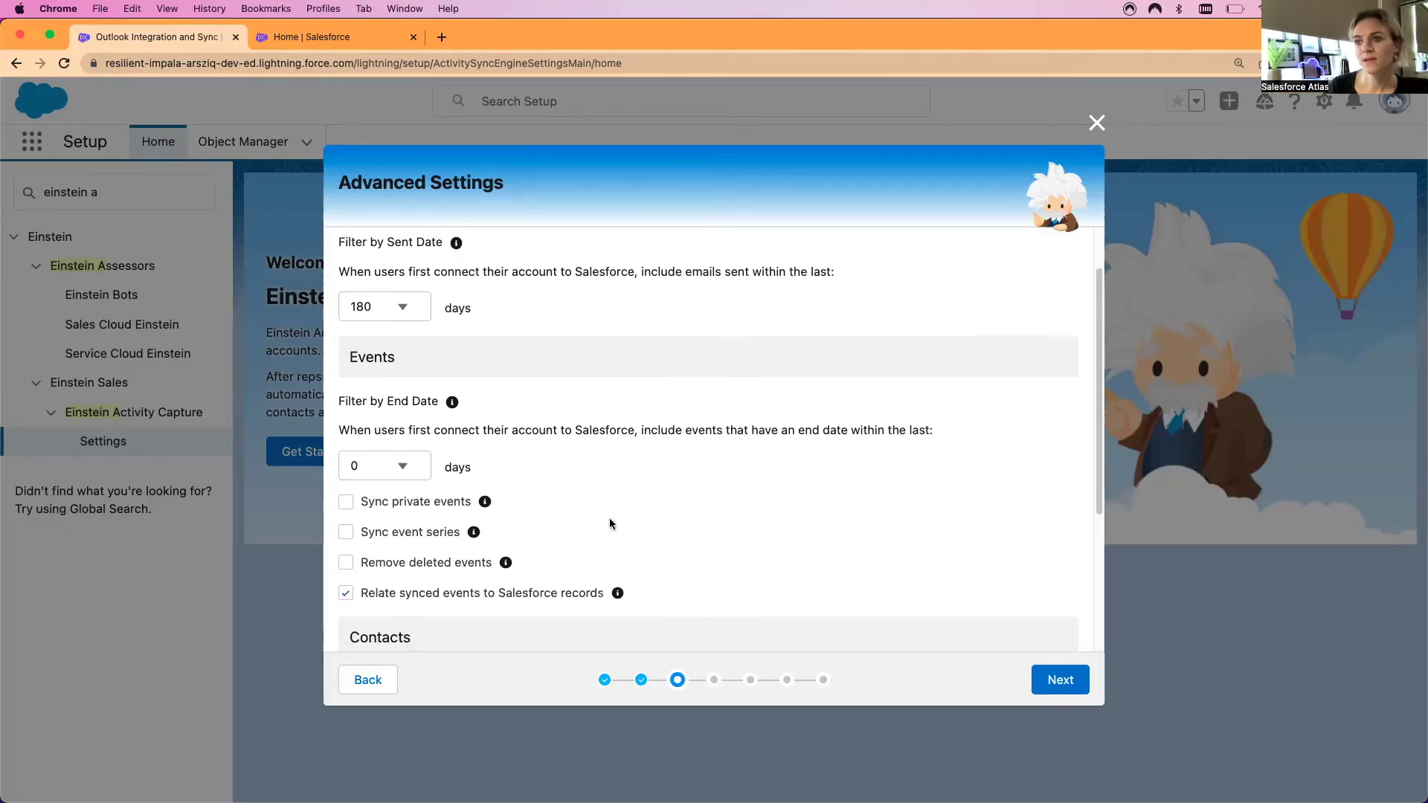
pyautogui.scroll(-1, 609, 525)
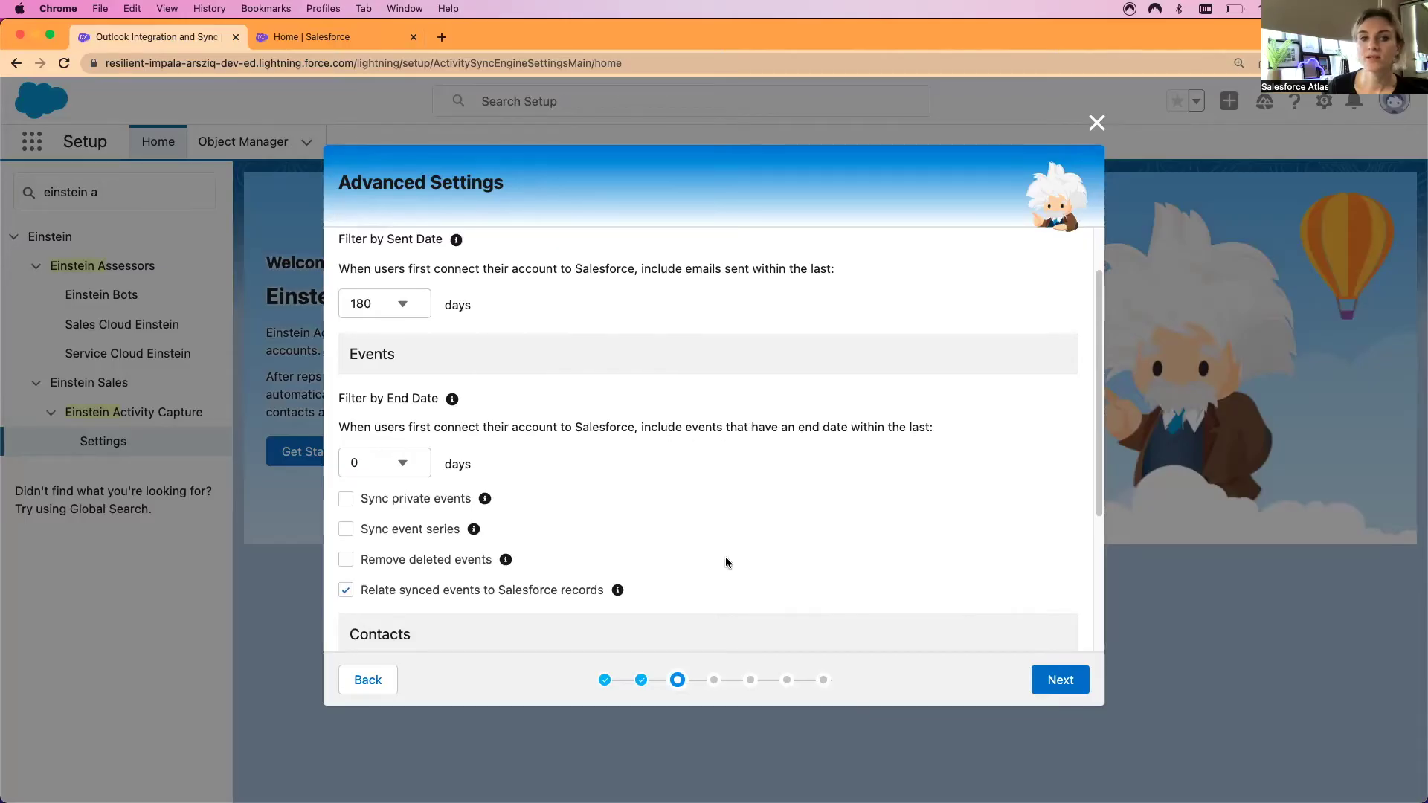
pyautogui.scroll(-3, 685, 527)
pyautogui.scroll(4, 683, 528)
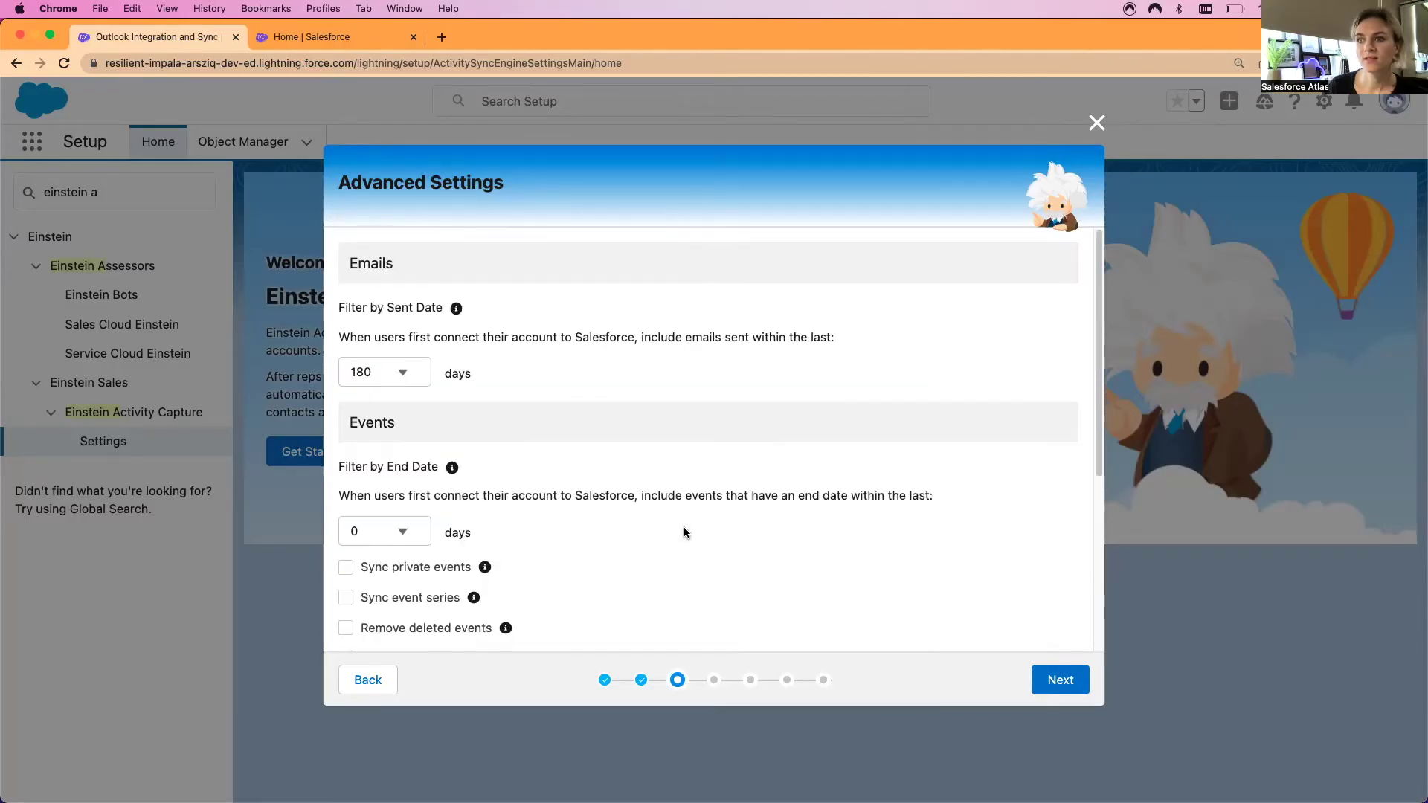
pyautogui.scroll(-3, 698, 522)
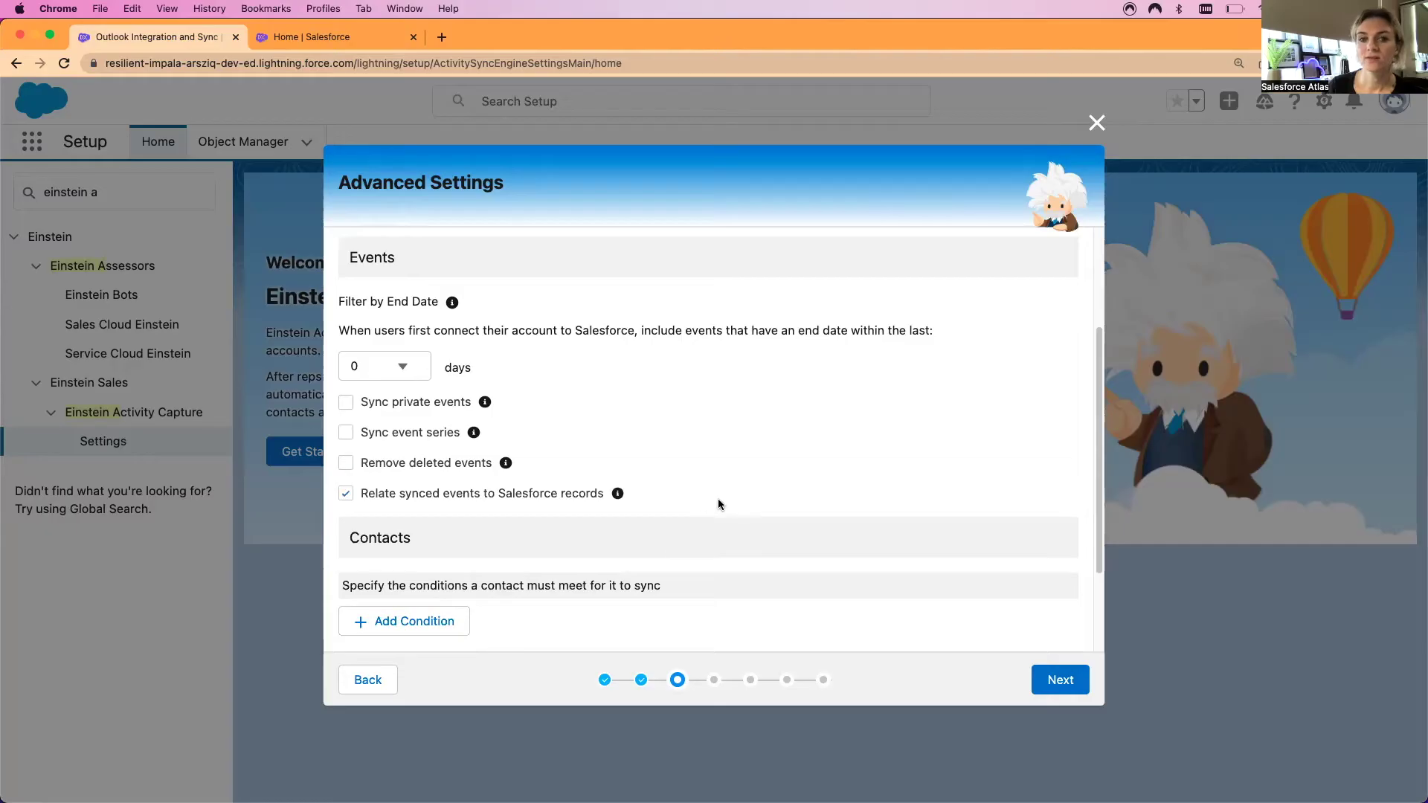
pyautogui.scroll(-1, 712, 509)
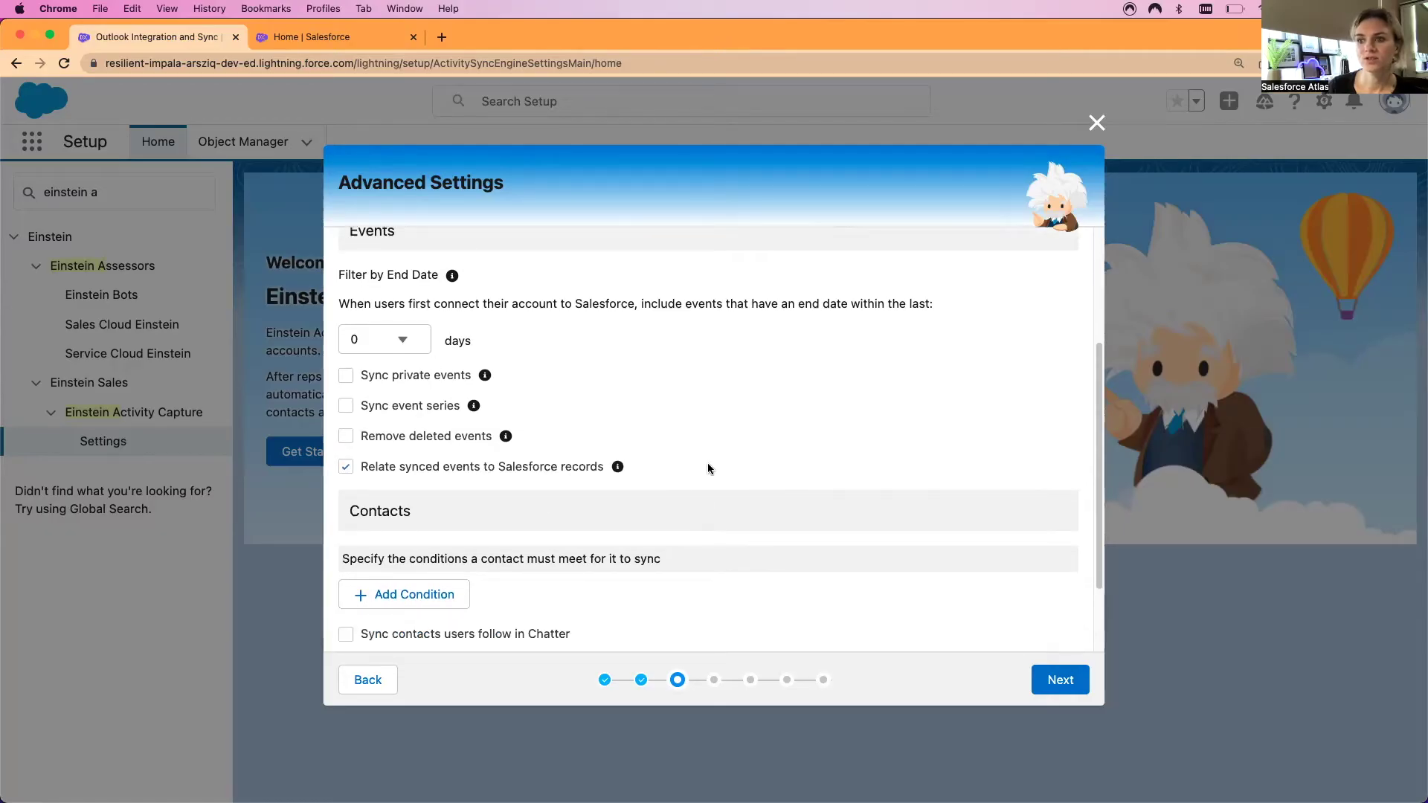
pyautogui.scroll(-3, 713, 461)
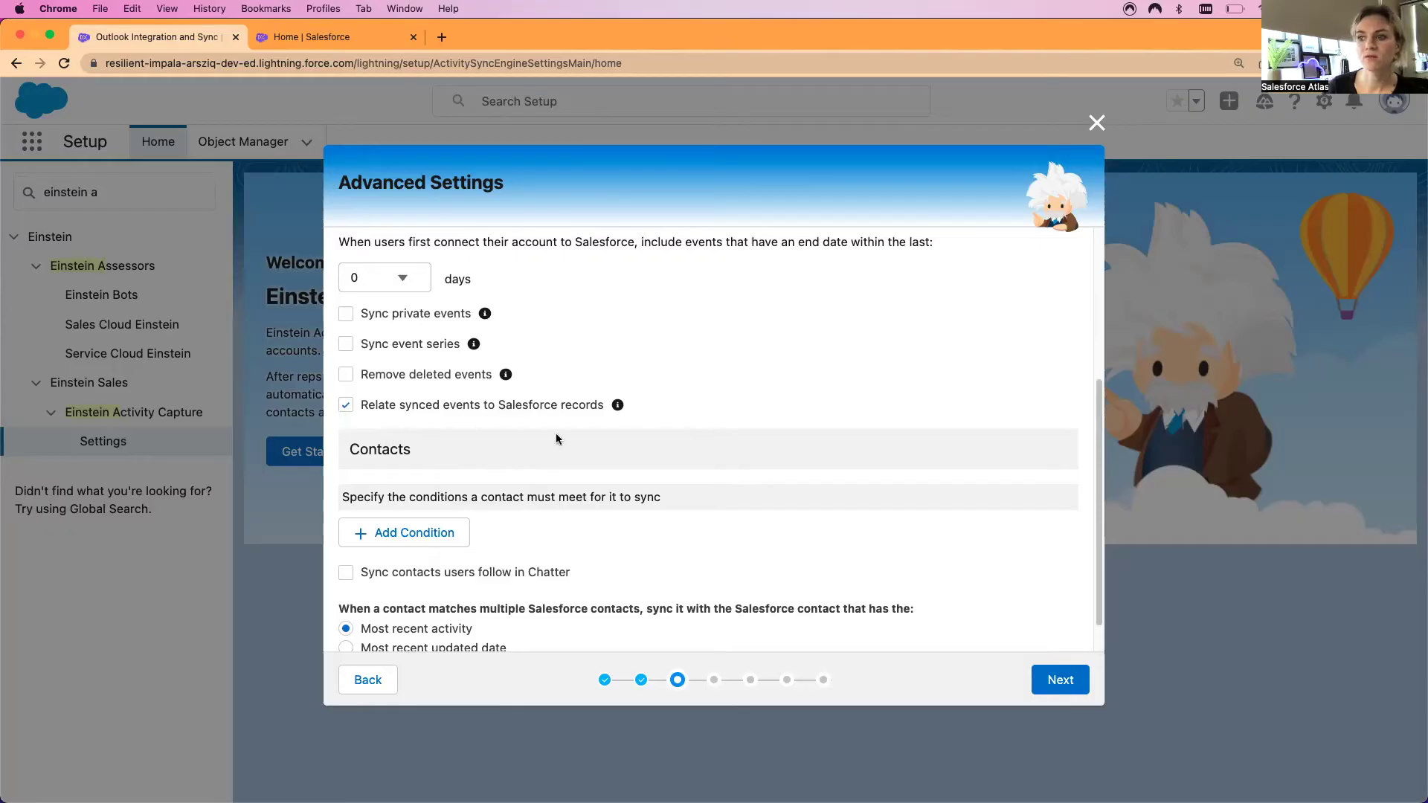
pyautogui.scroll(-1, 556, 439)
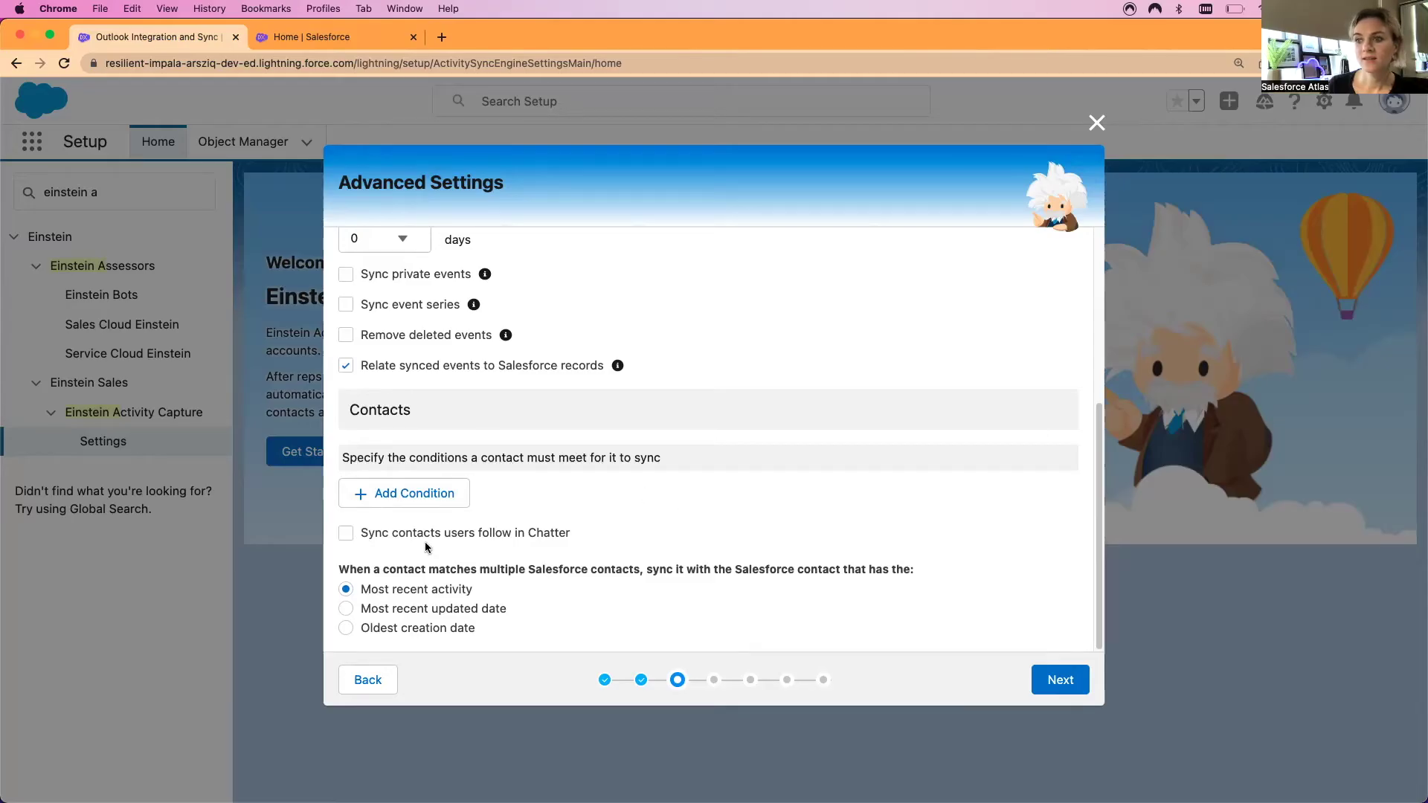
pyautogui.click(388, 495)
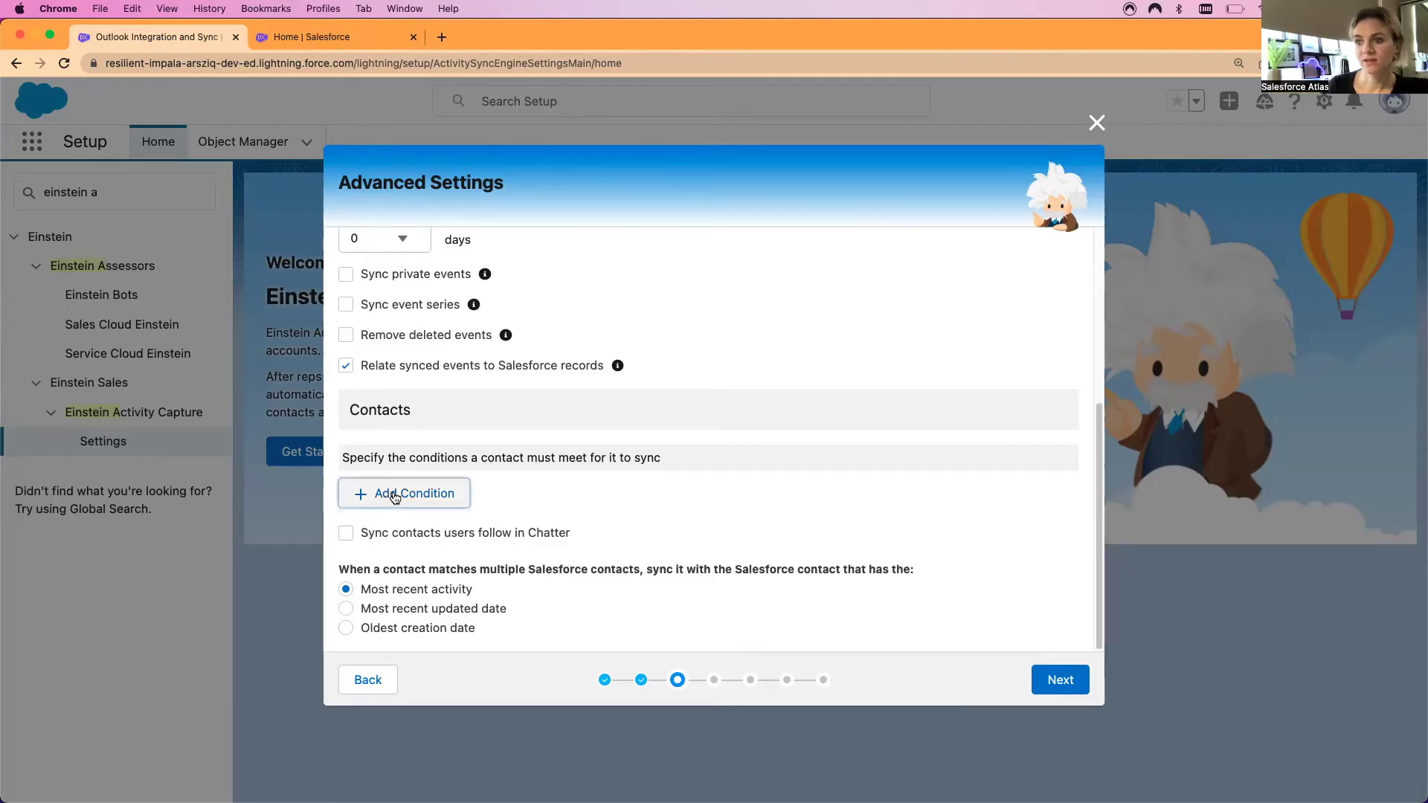
pyautogui.scroll(-1, 595, 565)
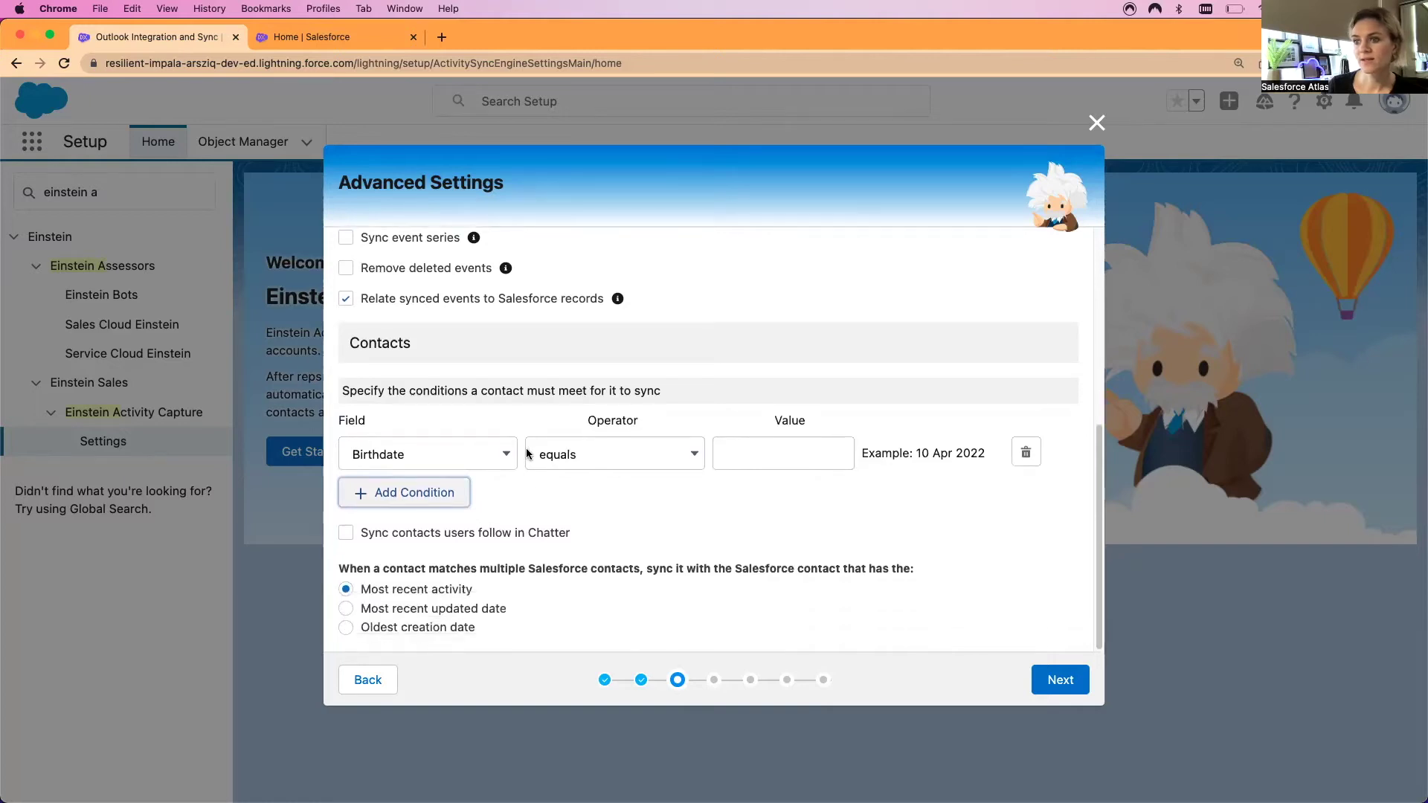
pyautogui.click(498, 454)
pyautogui.click(498, 454)
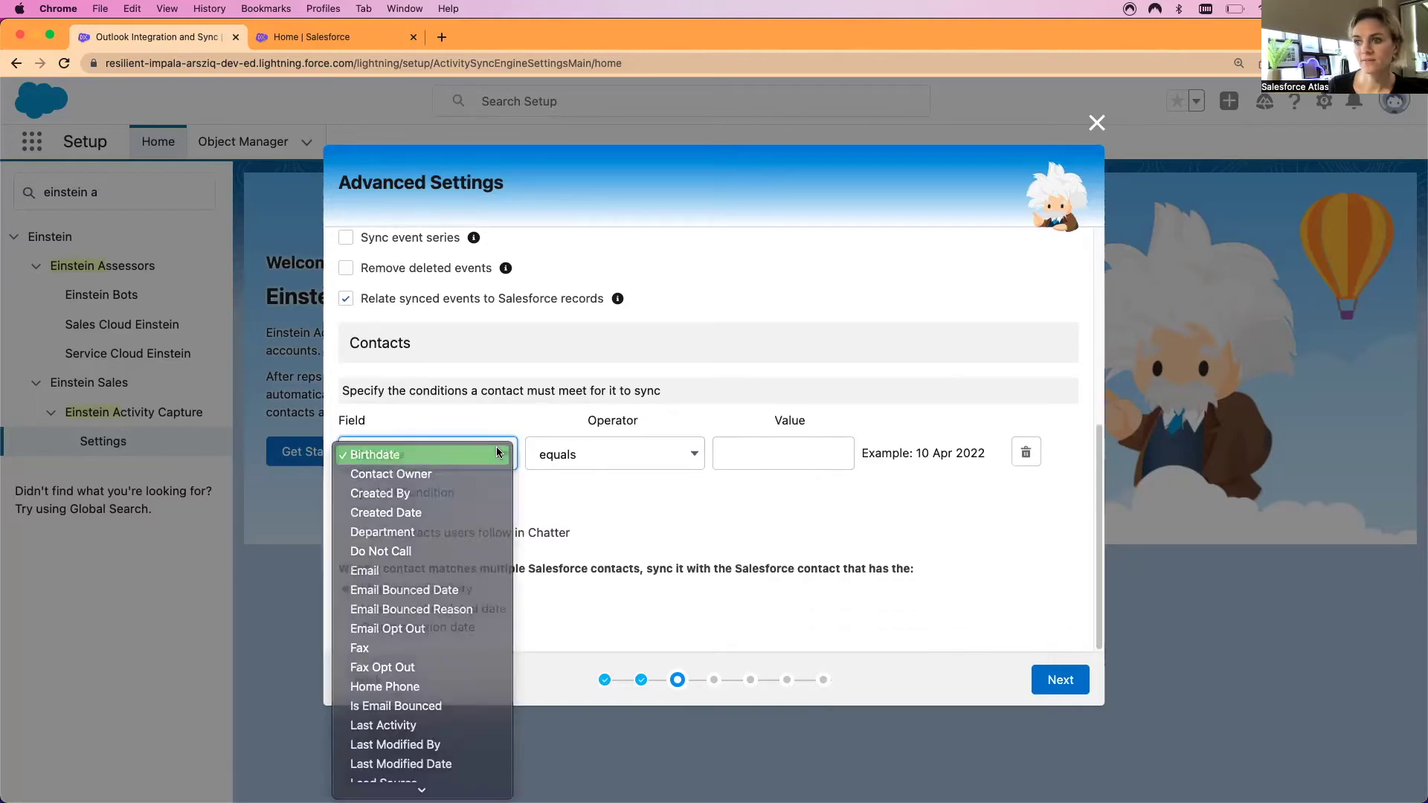
pyautogui.click(473, 461)
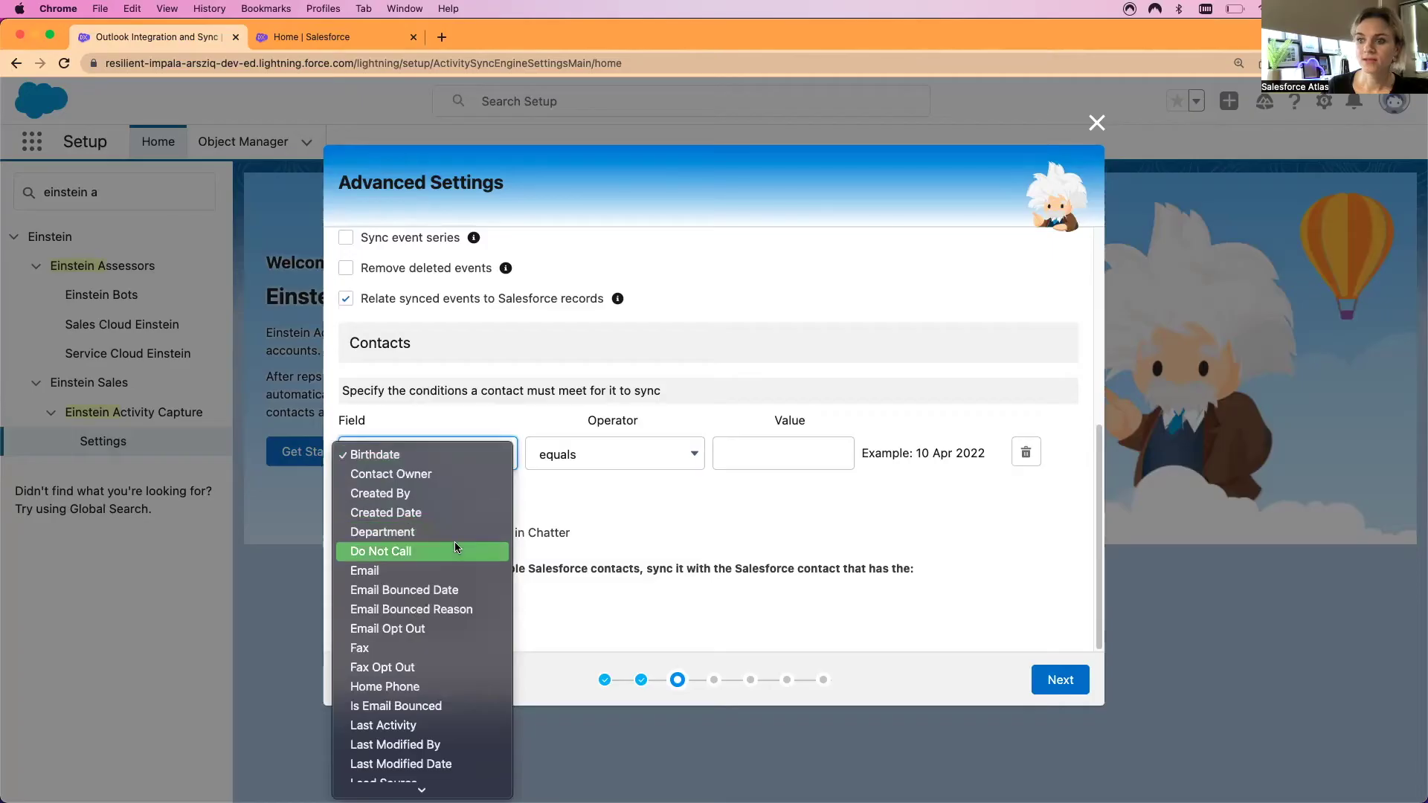
pyautogui.scroll(-4, 467, 646)
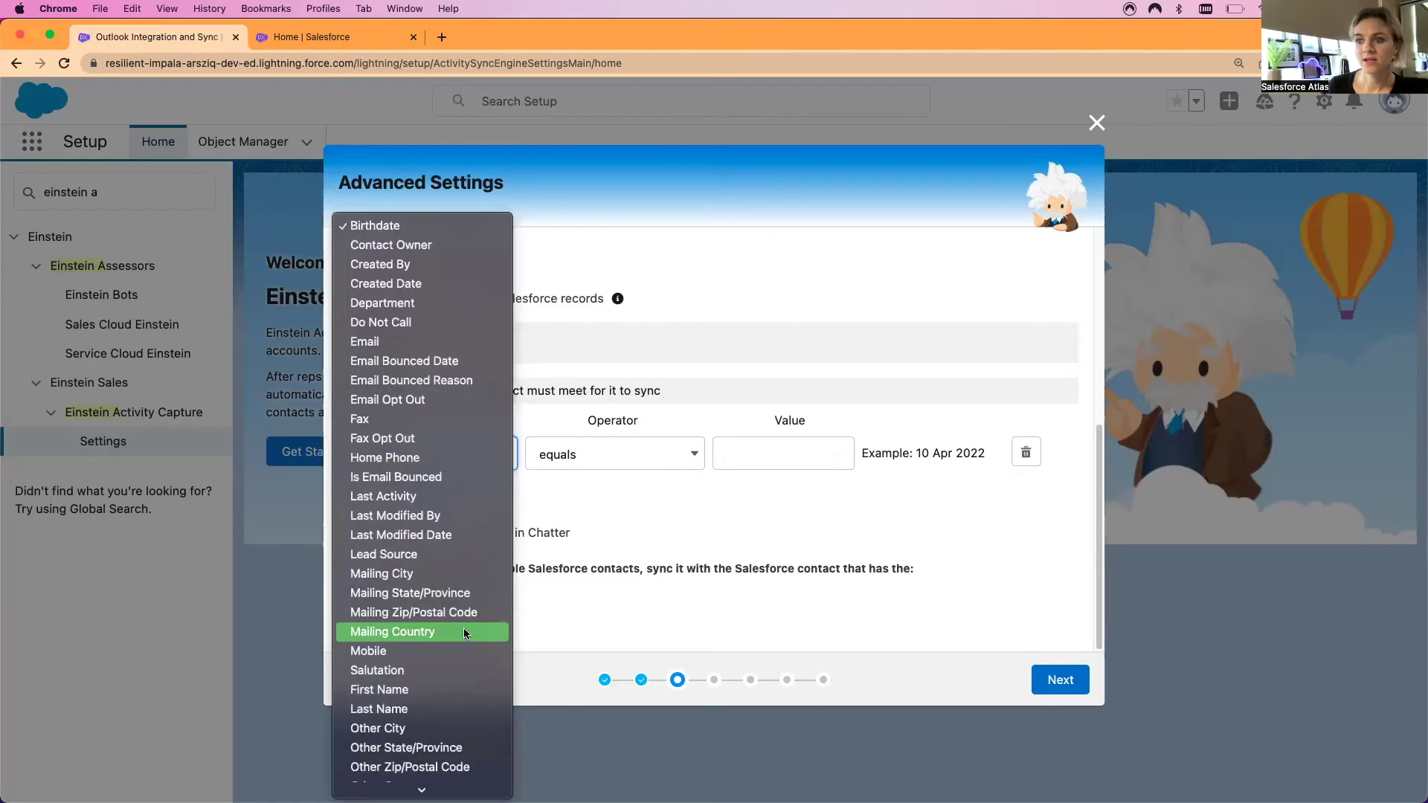
pyautogui.scroll(-3, 466, 506)
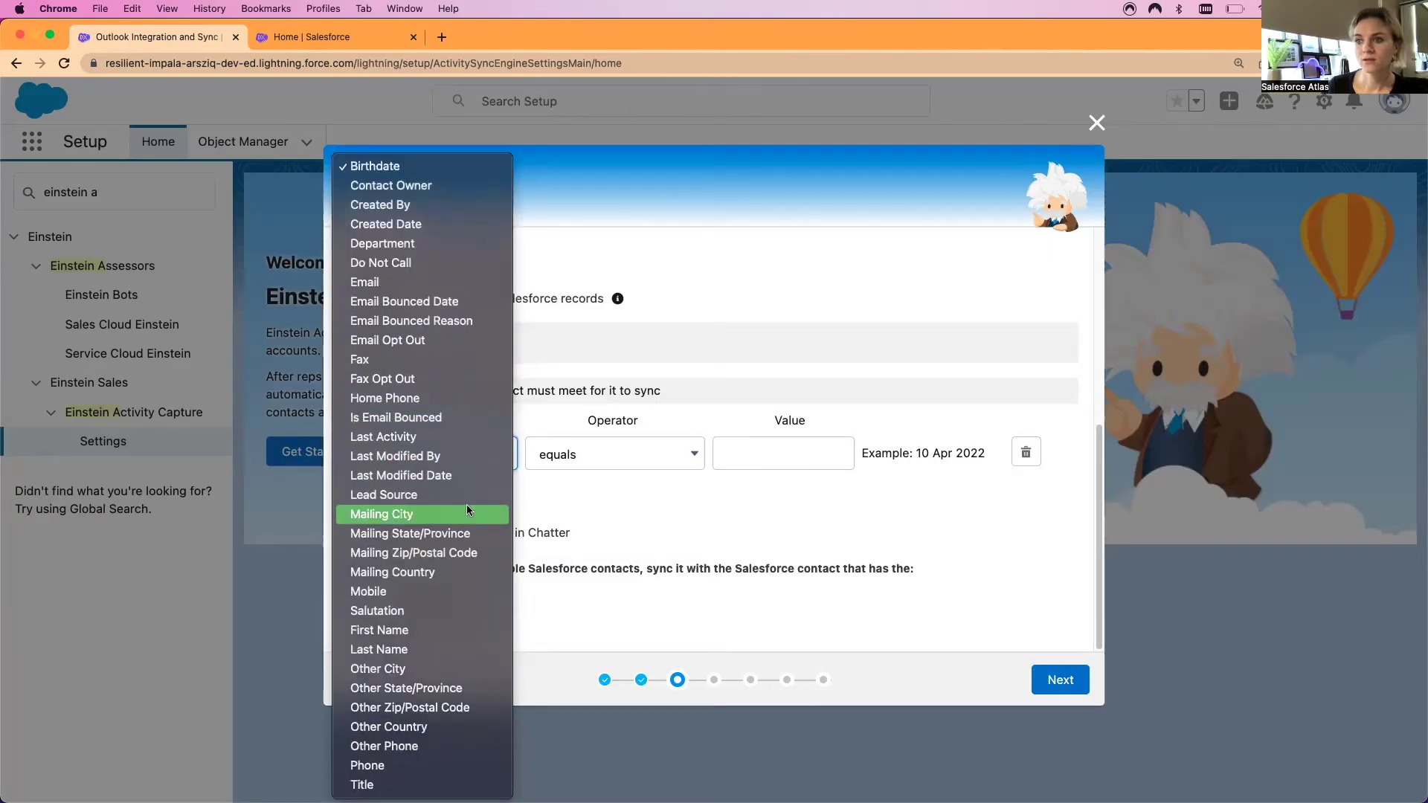
pyautogui.click(586, 500)
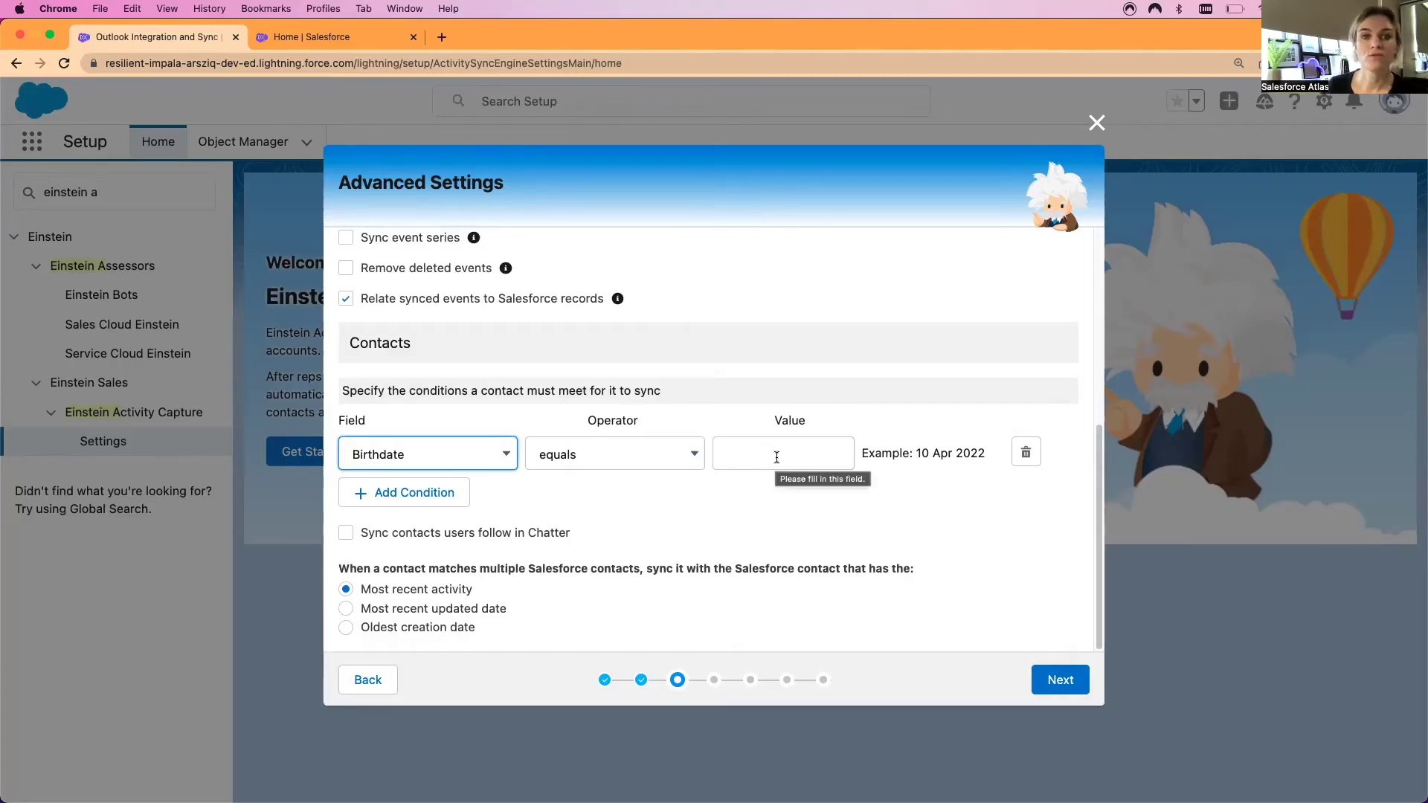
pyautogui.click(1025, 452)
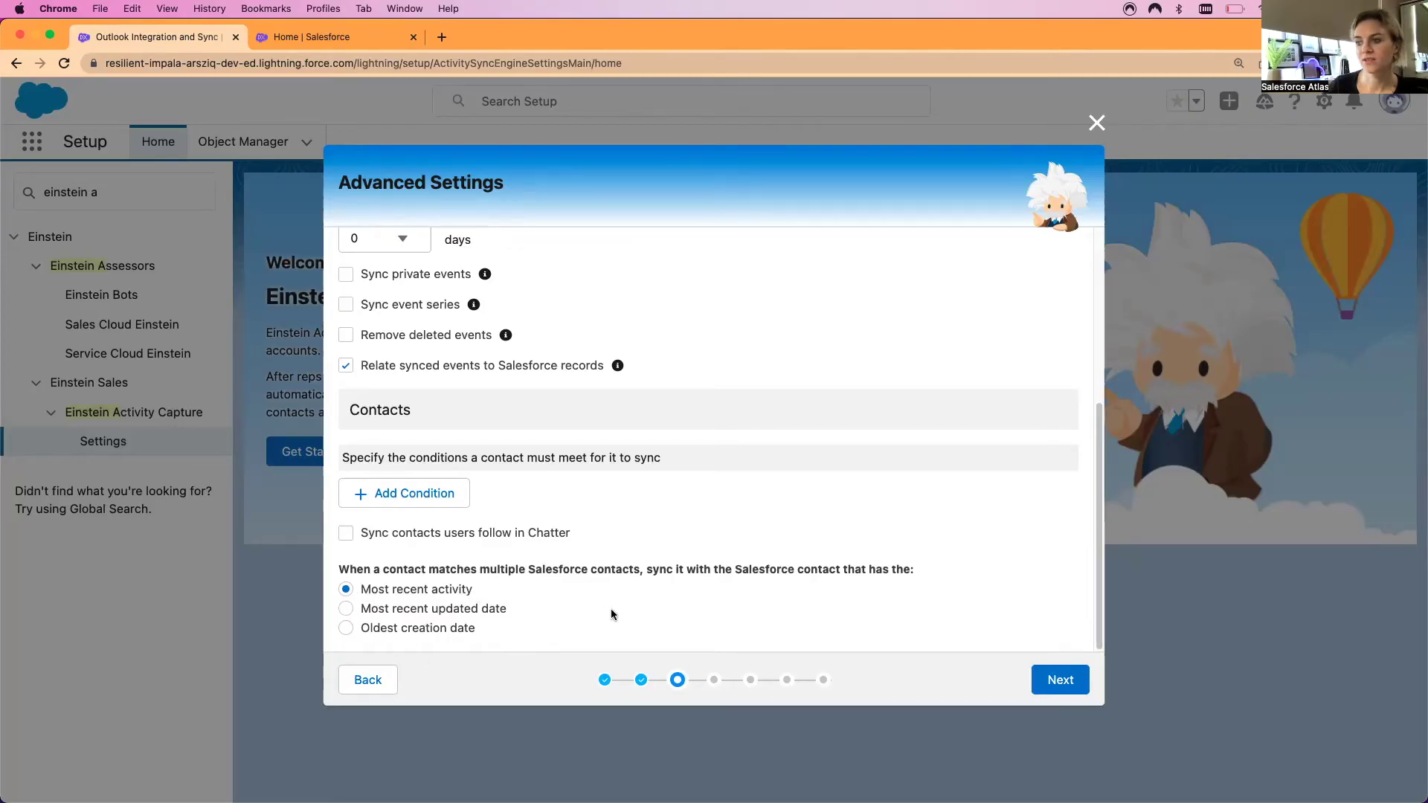
pyautogui.click(1062, 681)
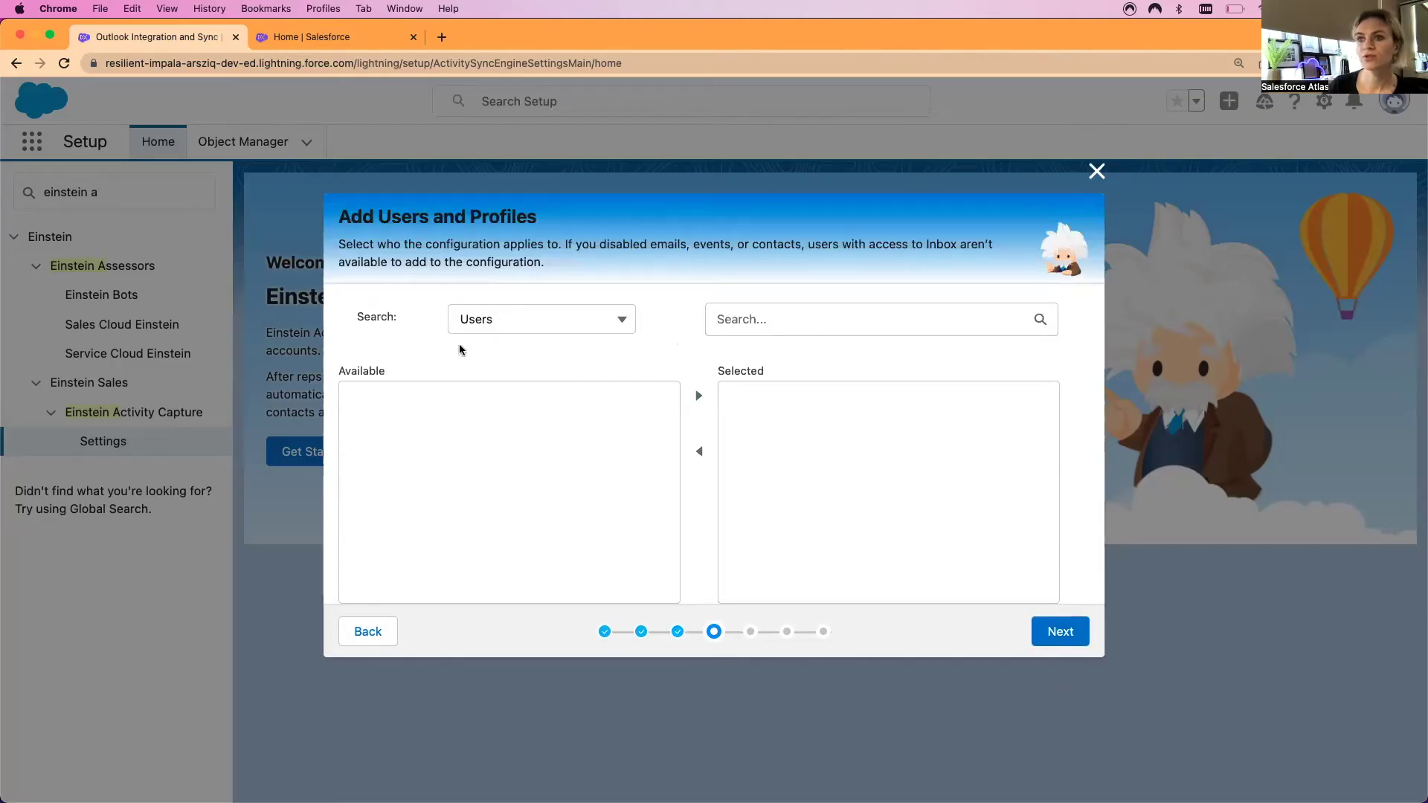
# Try Profiles in the Search dropdown, set it back to Users, and continue to Exclude Addresses
pyautogui.click(622, 317)
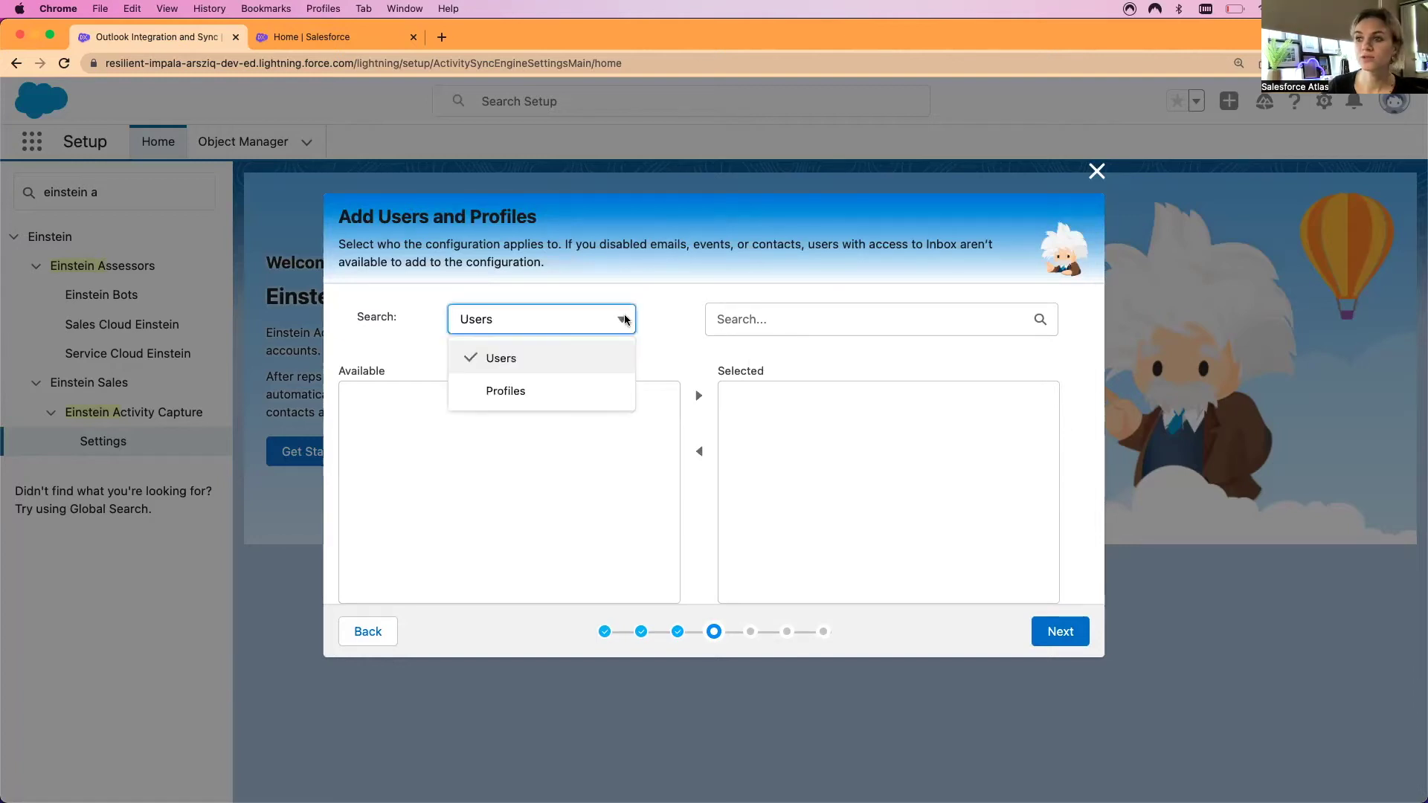
pyautogui.click(585, 393)
pyautogui.scroll(-5, 577, 510)
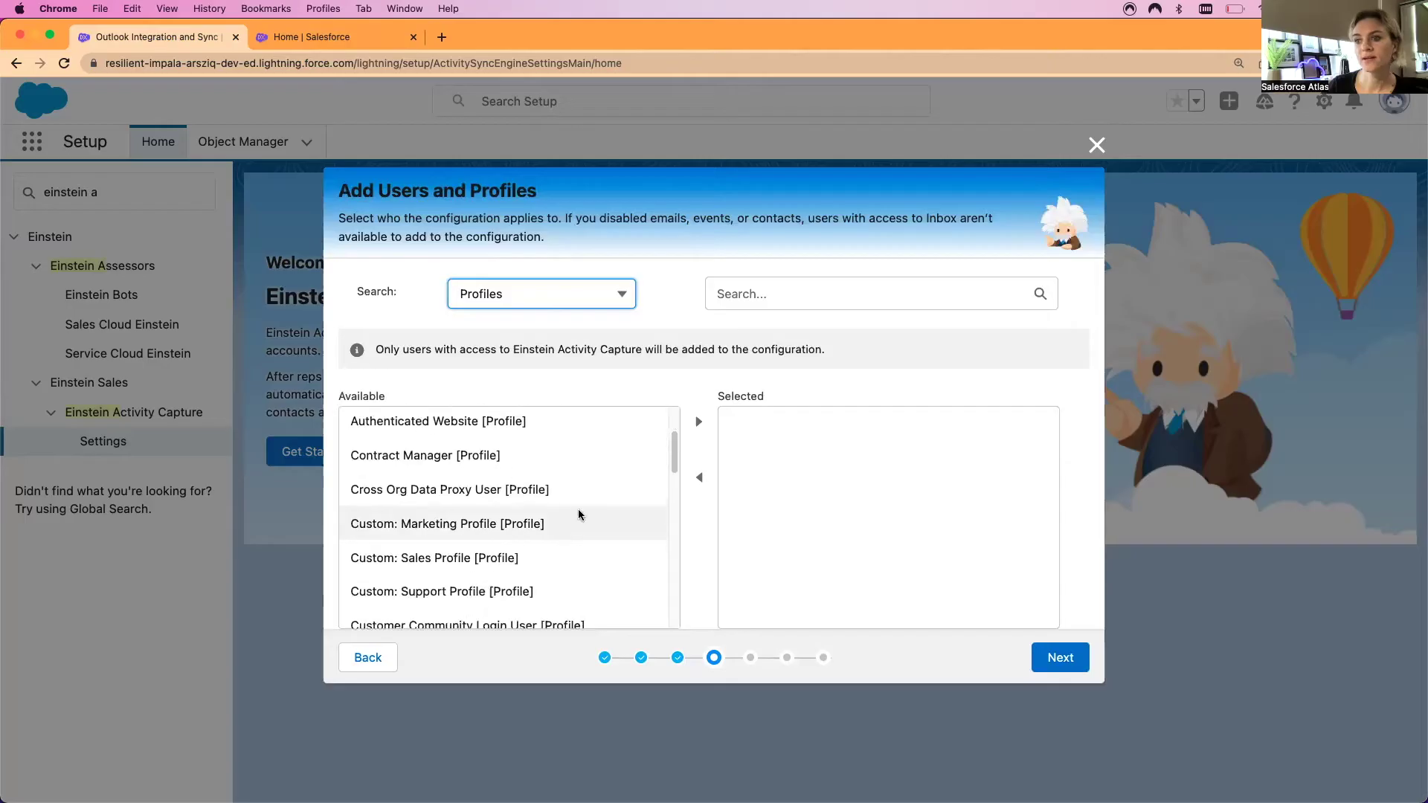
pyautogui.scroll(5, 577, 510)
pyautogui.click(621, 294)
pyautogui.click(591, 333)
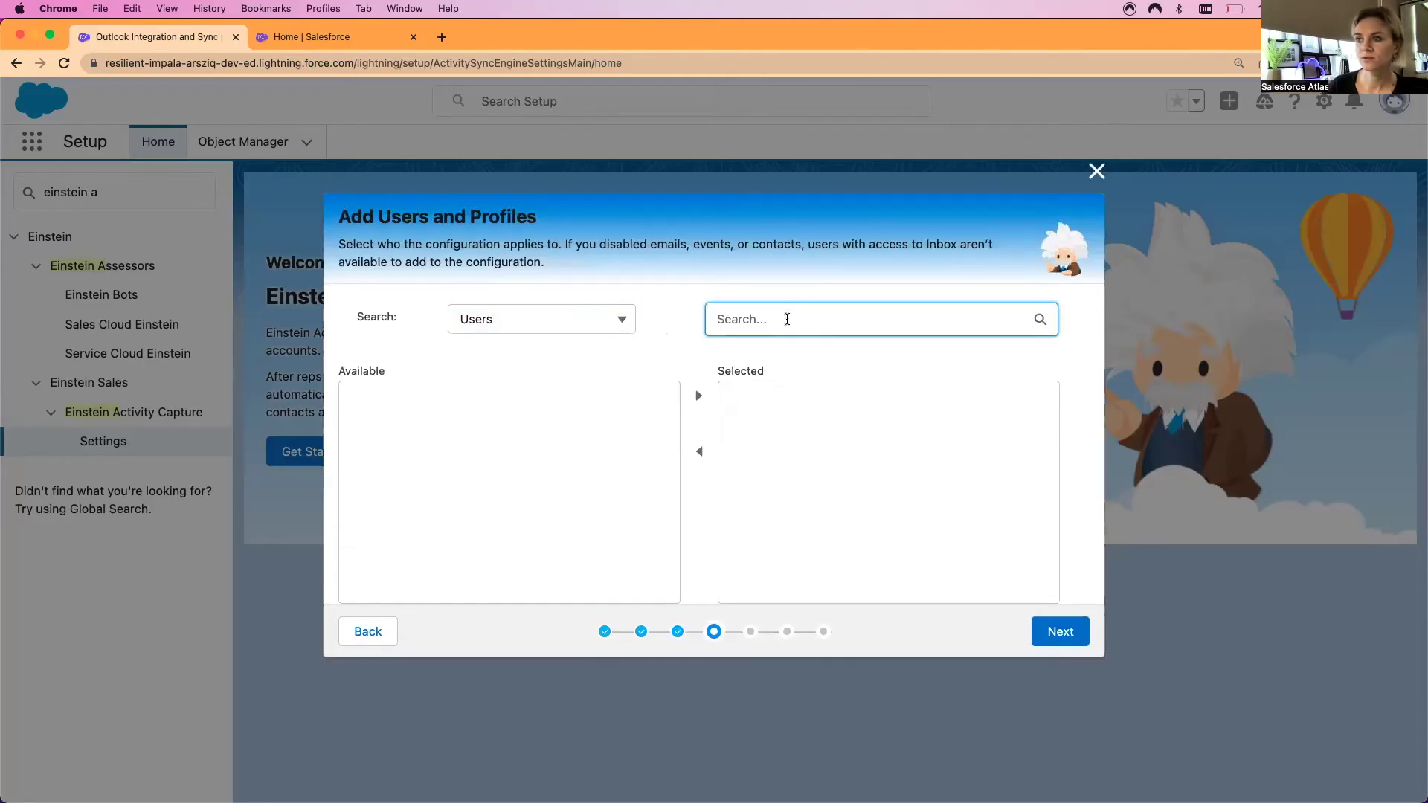
pyautogui.click(1060, 631)
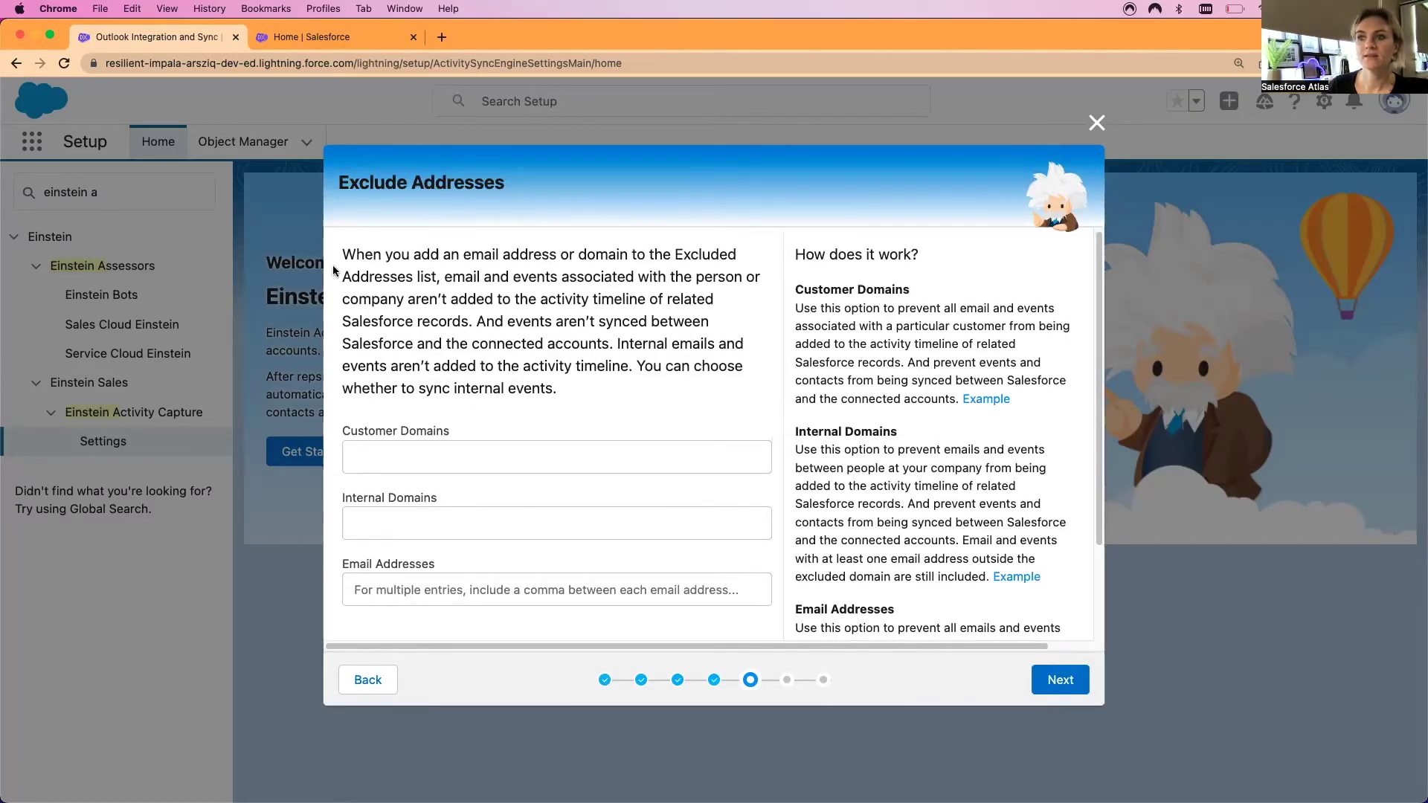
# Leave the excluded domain and email address fields blank and continue to Set Default Activity Sharing
pyautogui.moveTo(336, 182); pyautogui.dragTo(515, 182)
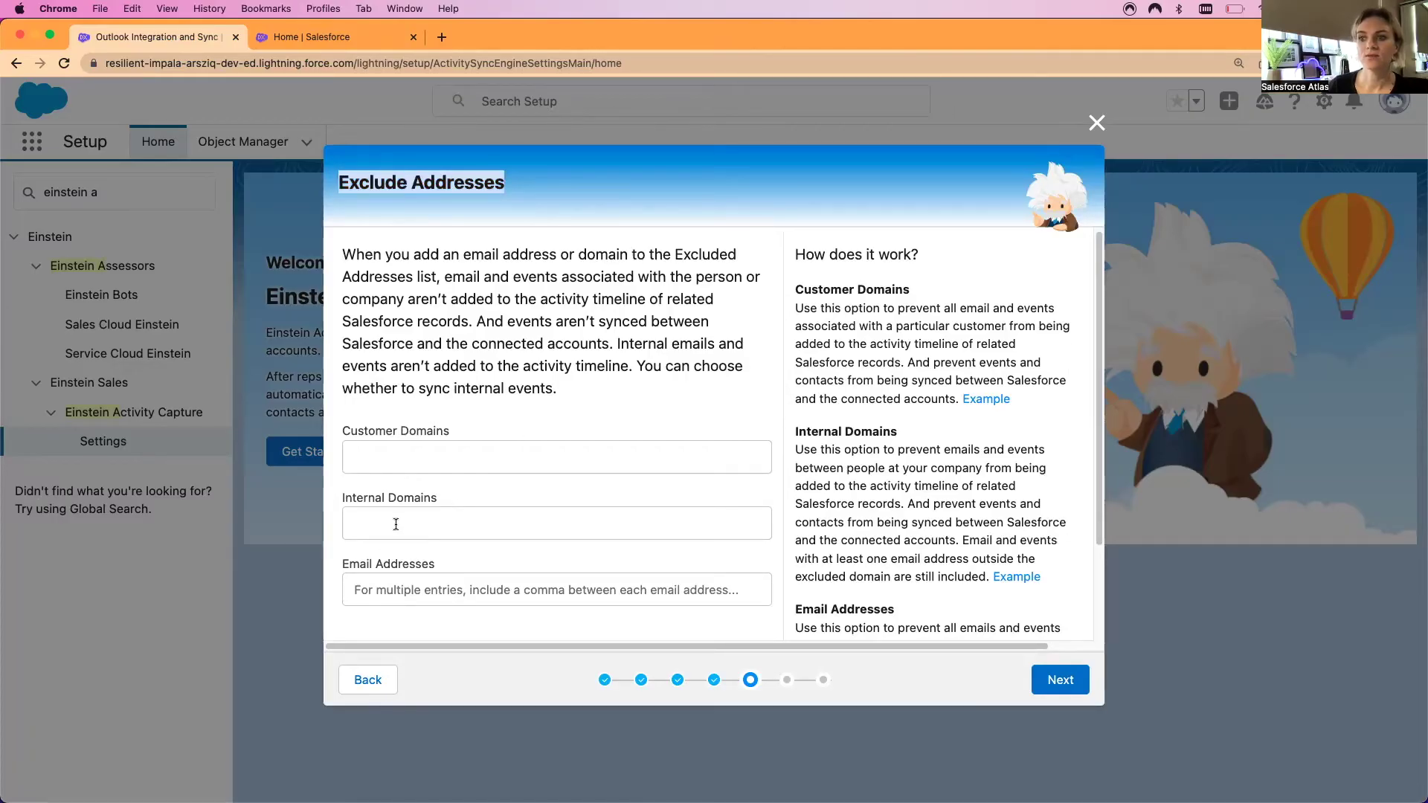
pyautogui.scroll(-5, 435, 562)
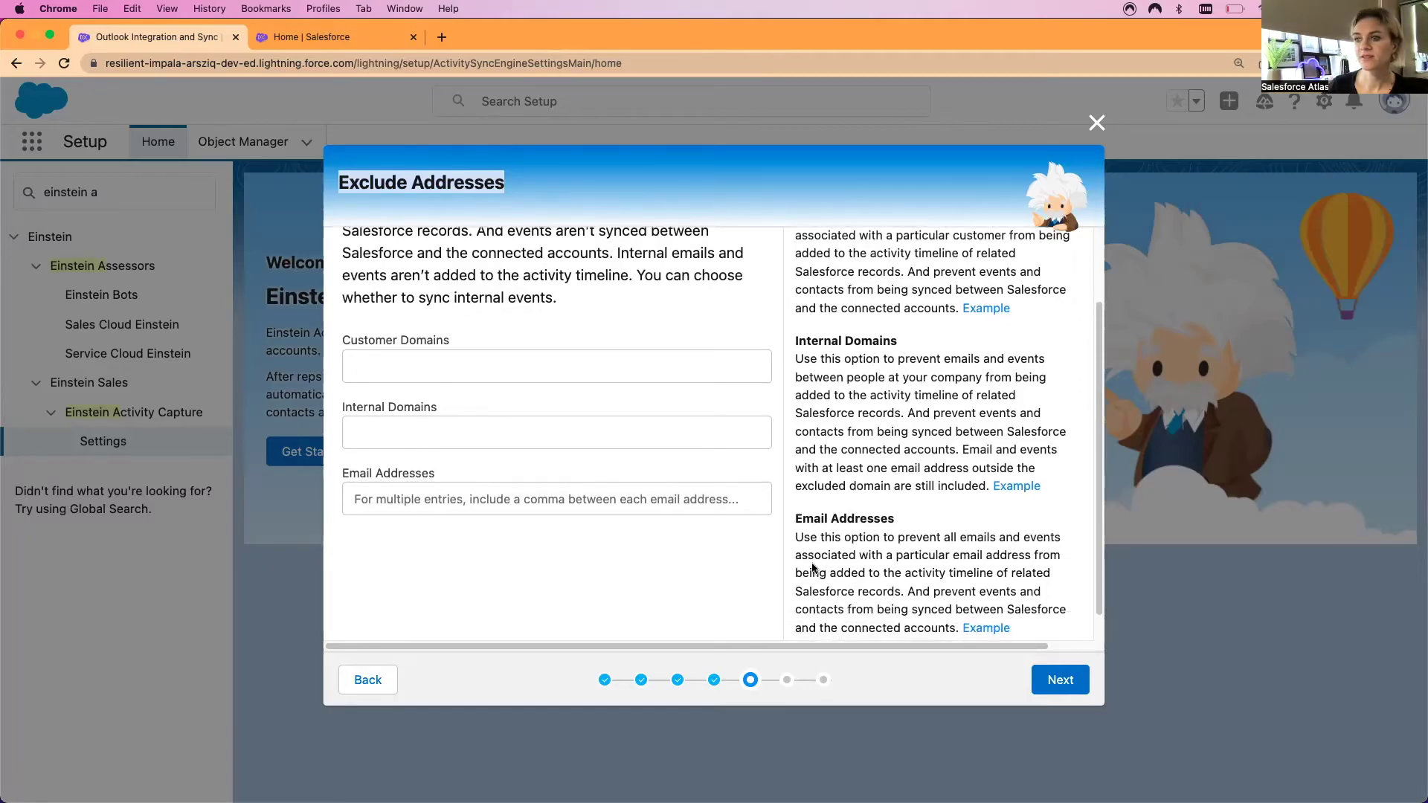
pyautogui.scroll(2, 886, 465)
pyautogui.rightClick(877, 485)
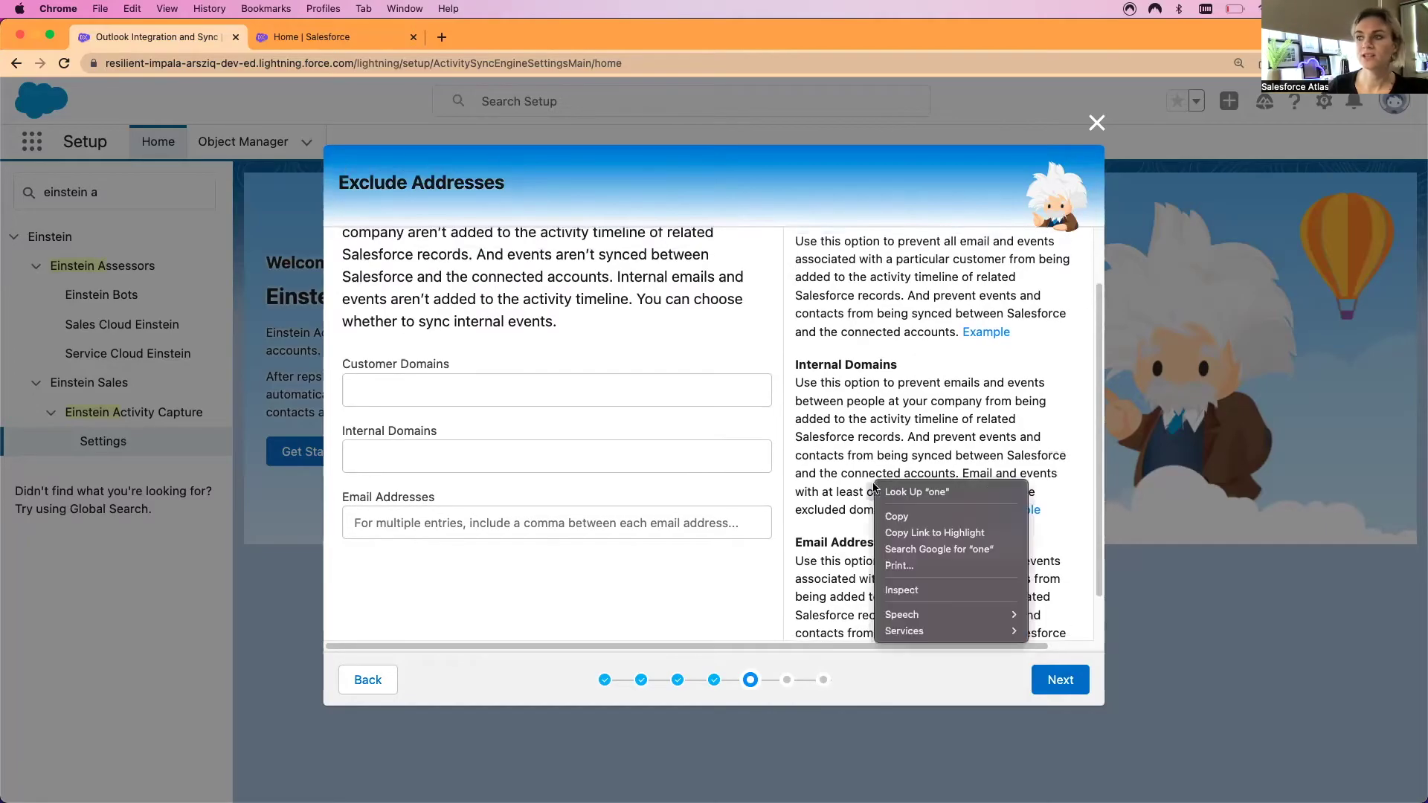
pyautogui.click(800, 459)
pyautogui.scroll(3, 797, 439)
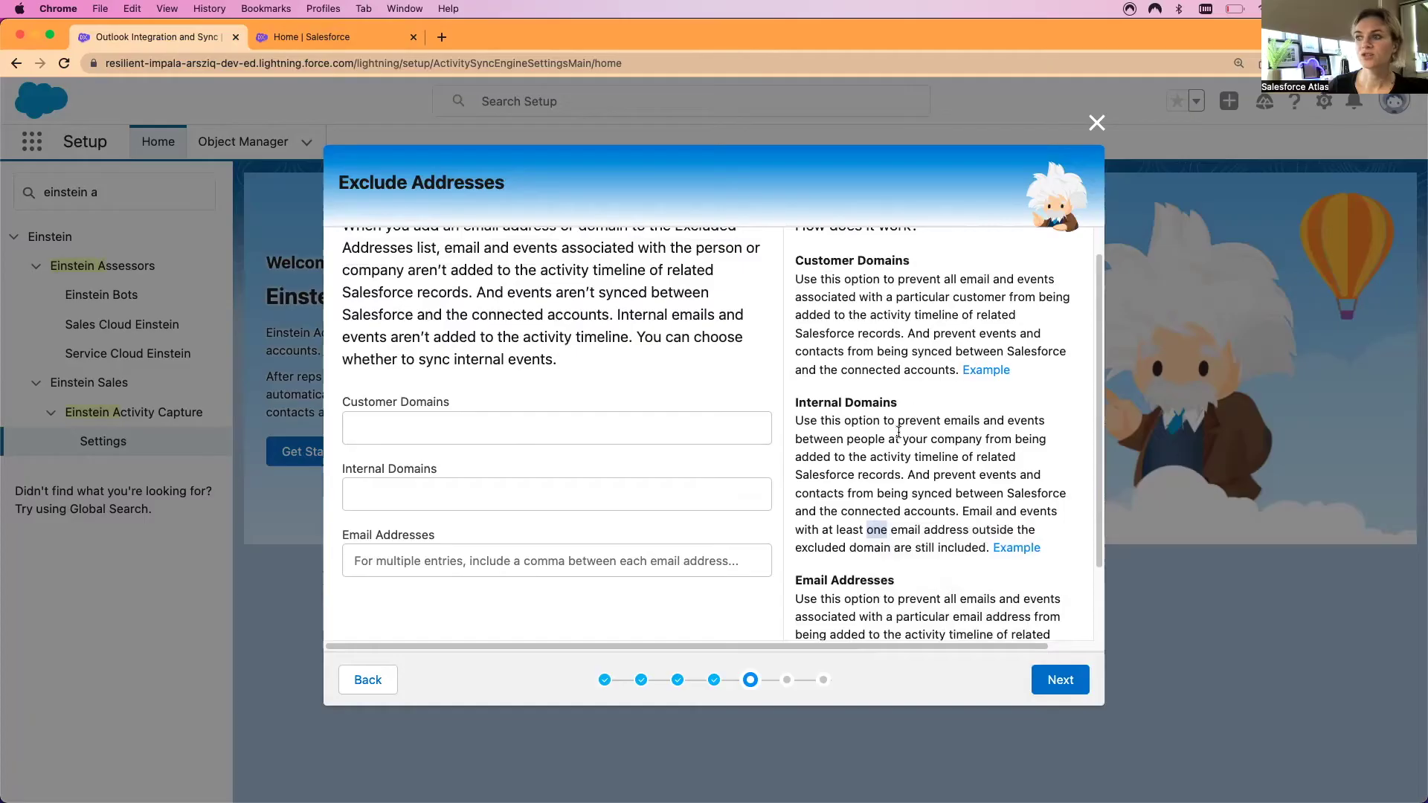
pyautogui.scroll(2, 898, 432)
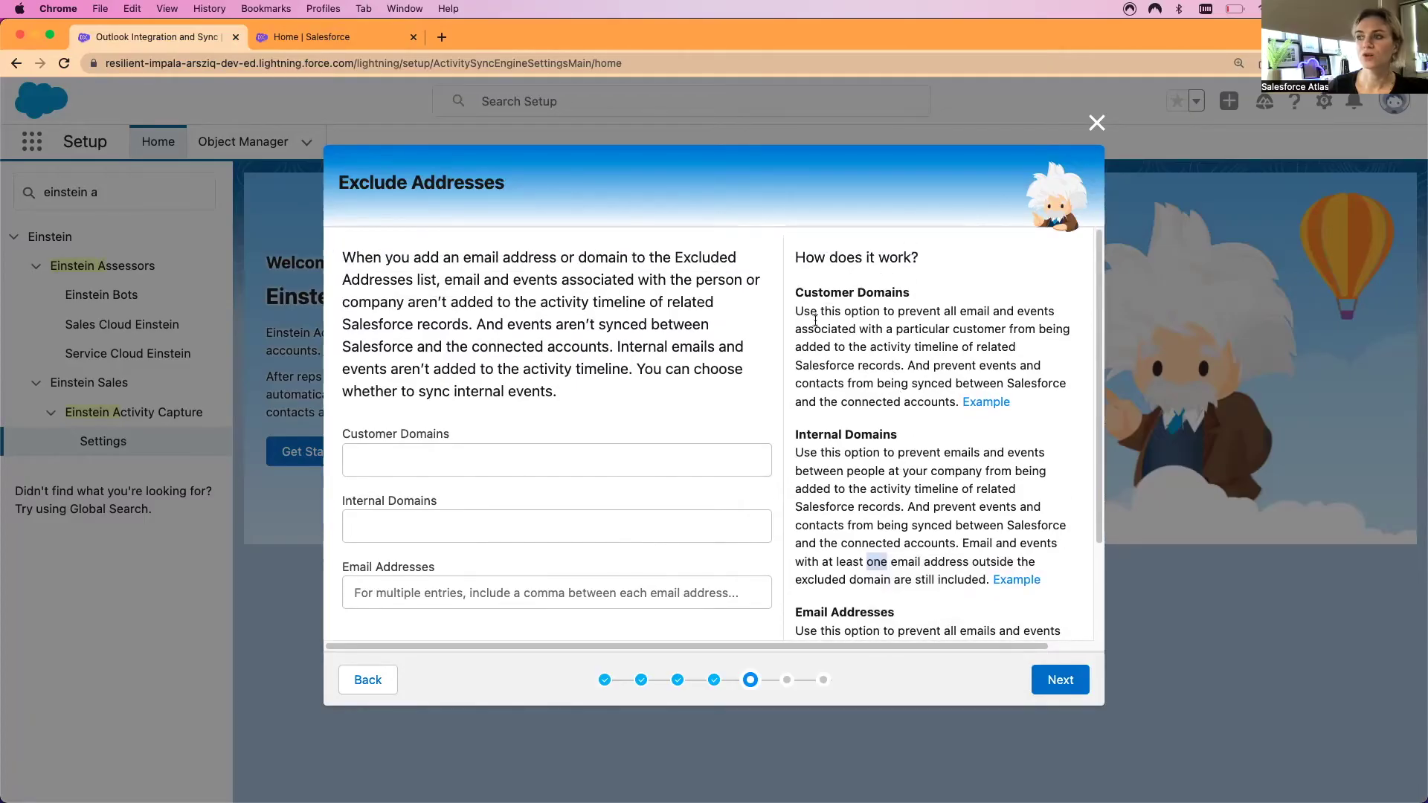
pyautogui.scroll(-3, 844, 340)
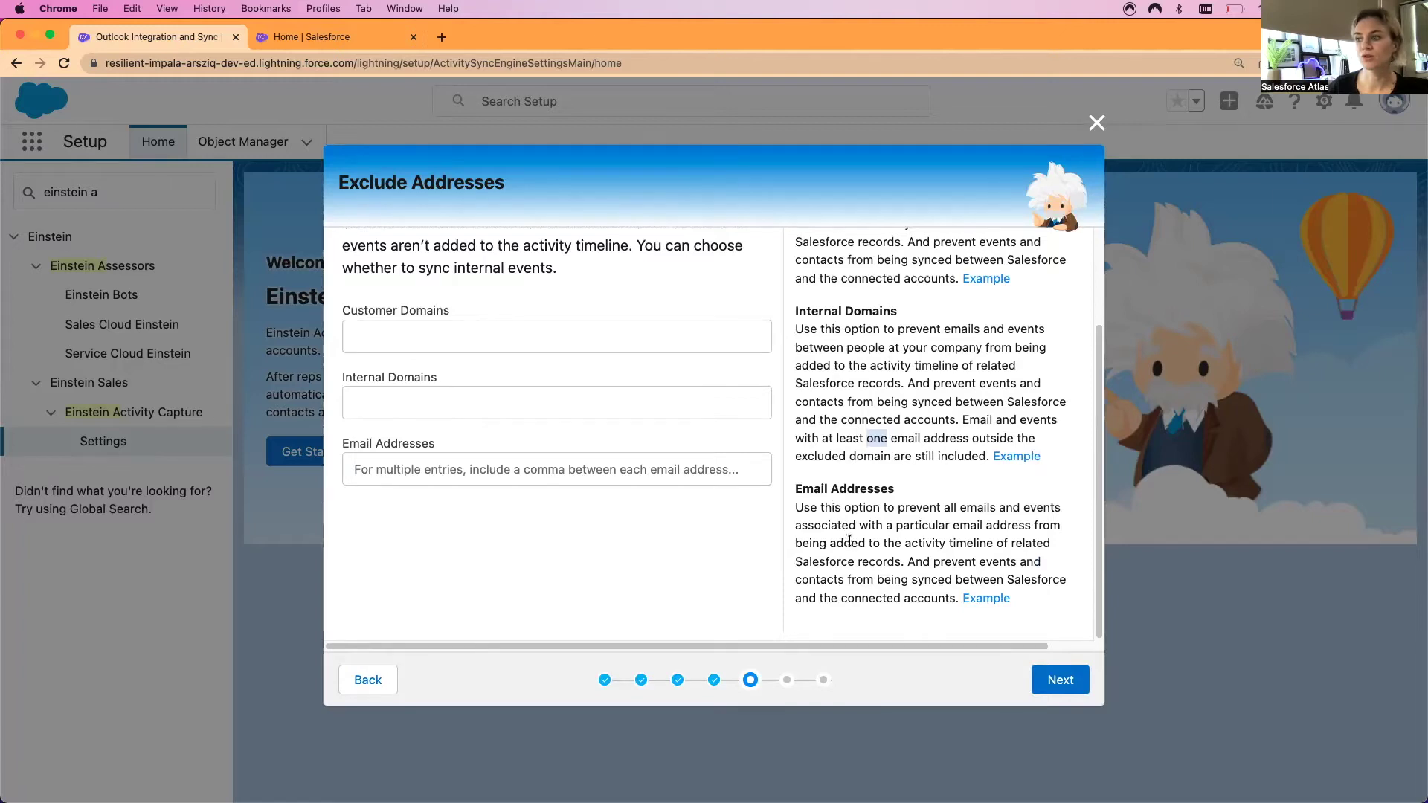
pyautogui.click(1062, 686)
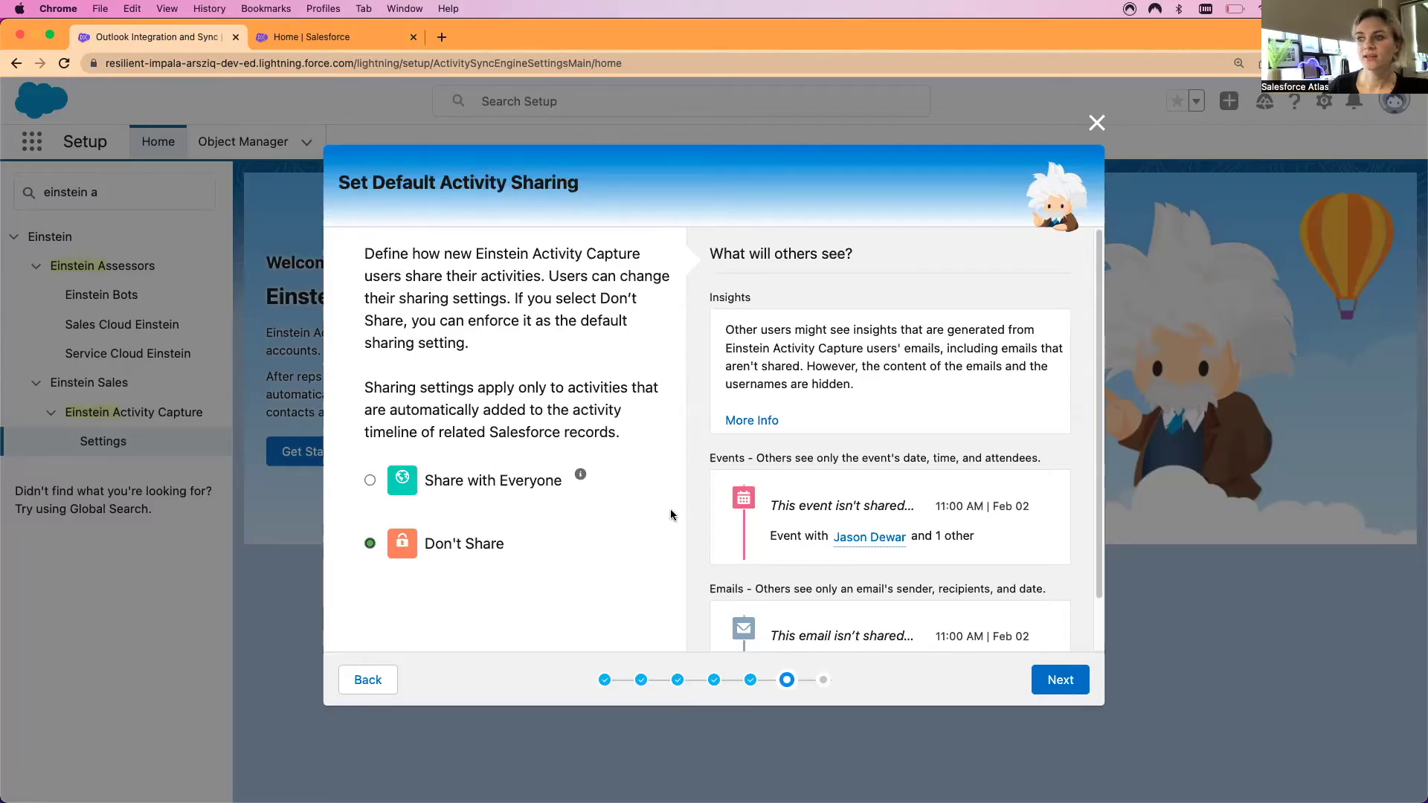
# Keep Don't Share as new users' default activity sharing and advance to Ready to Launch
pyautogui.scroll(-2, 892, 393)
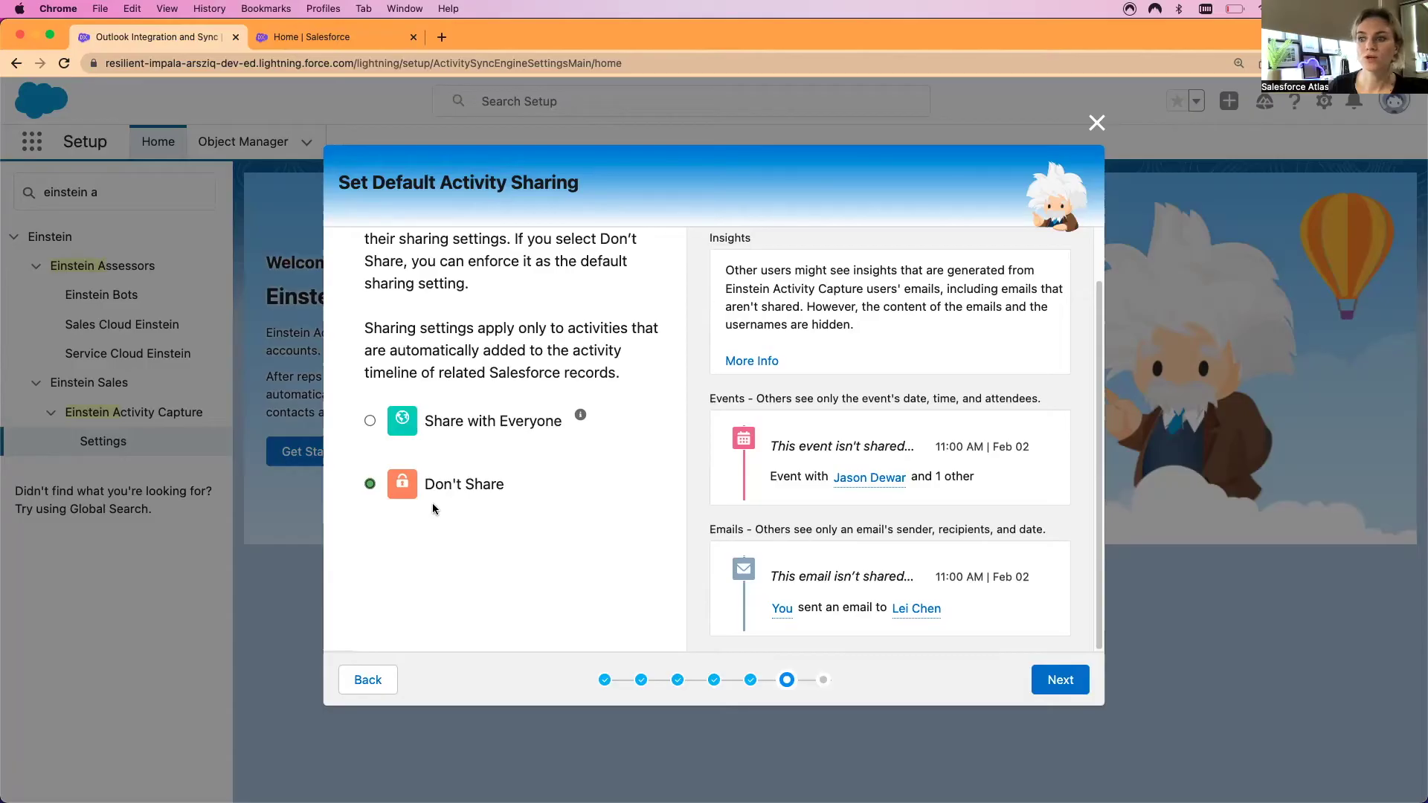
pyautogui.scroll(2, 570, 525)
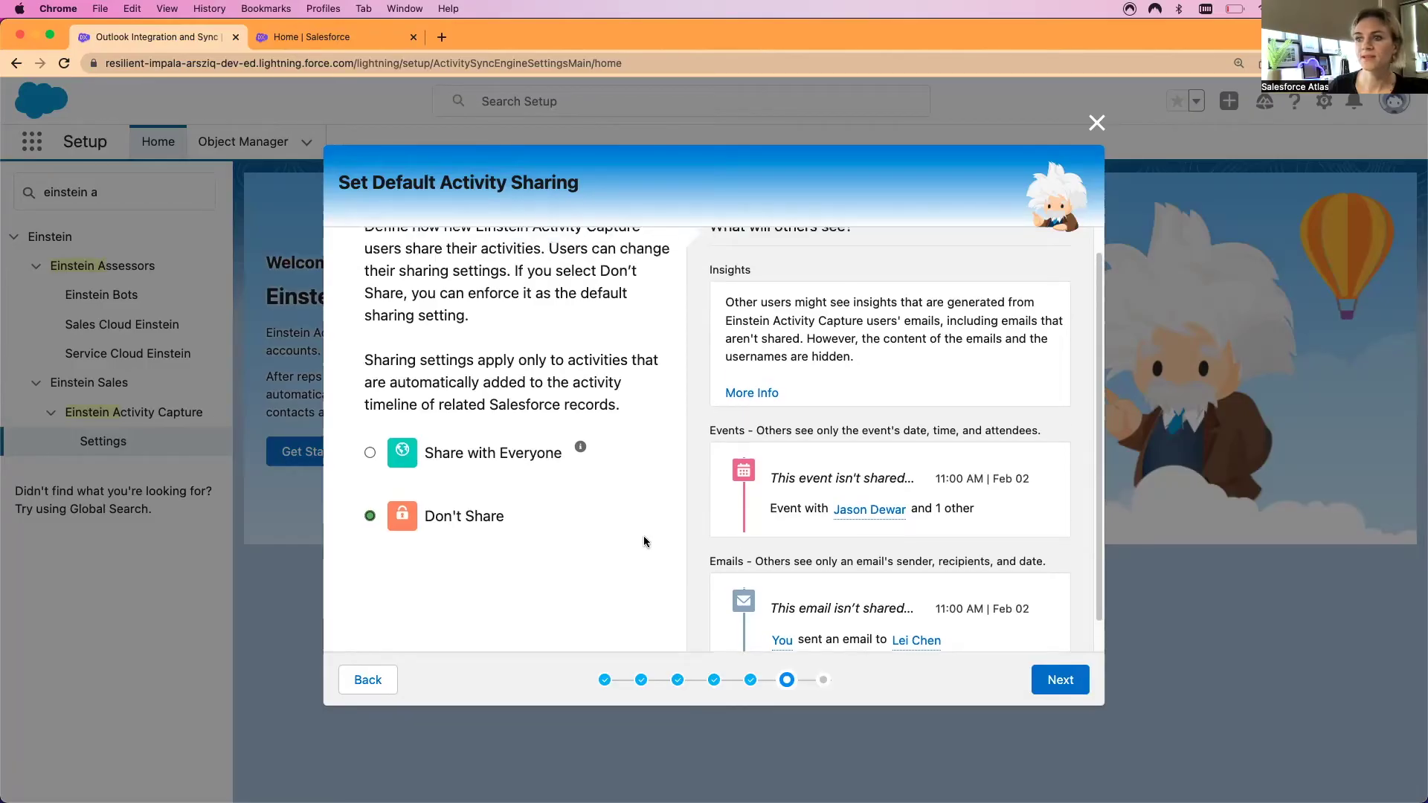
pyautogui.scroll(-2, 659, 533)
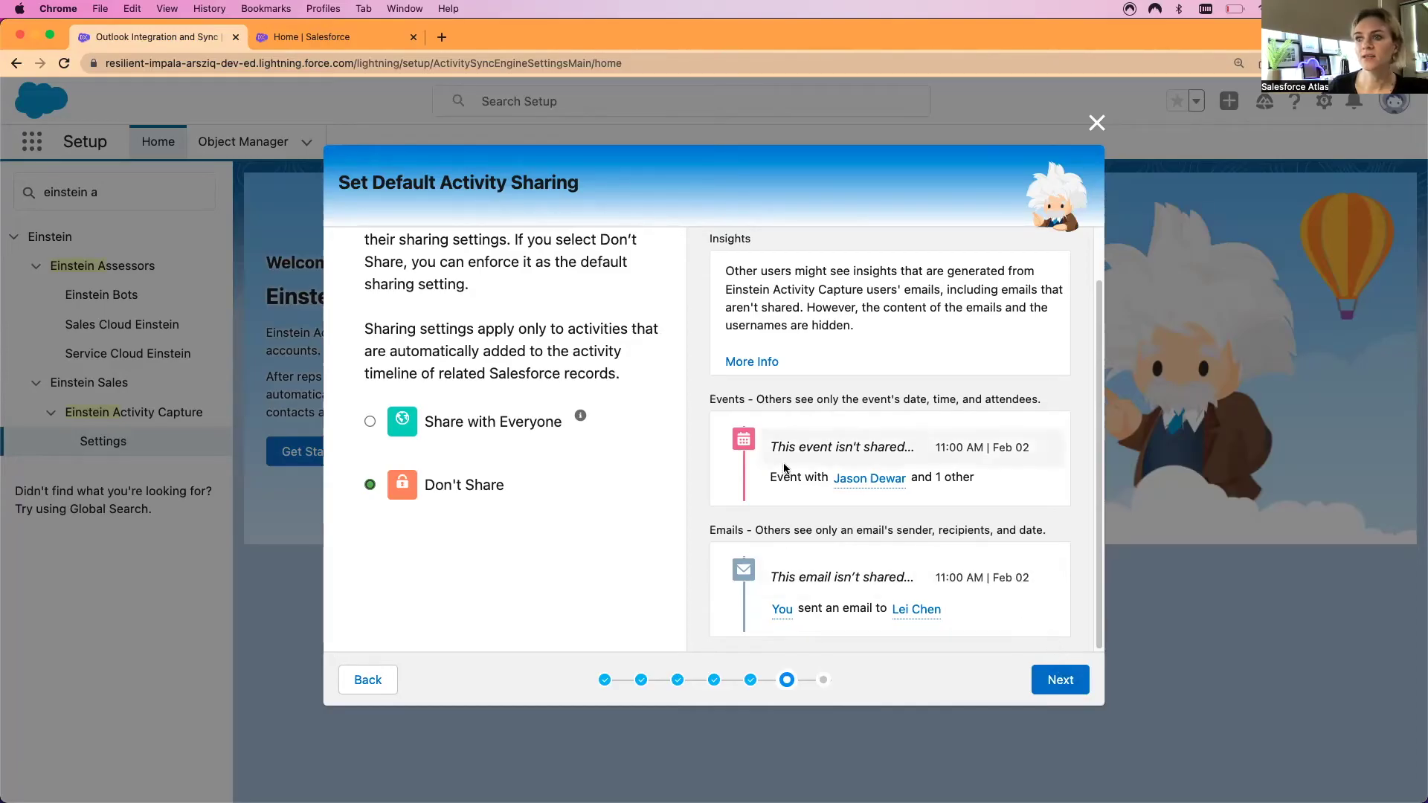
pyautogui.click(1070, 690)
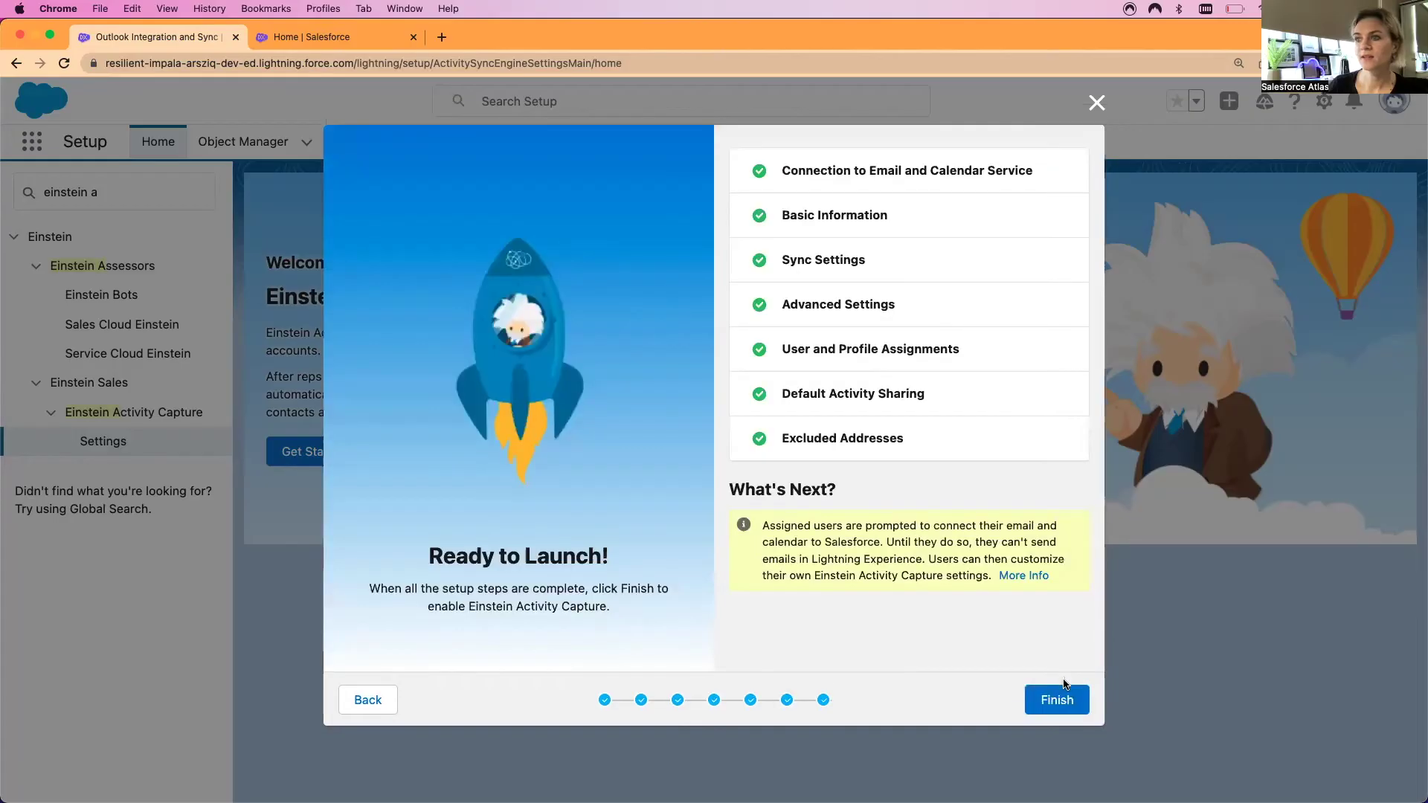
# Finish the wizard so the Outlook plug-in configuration launches as Active
pyautogui.click(1063, 690)
pyautogui.scroll(-2, 706, 416)
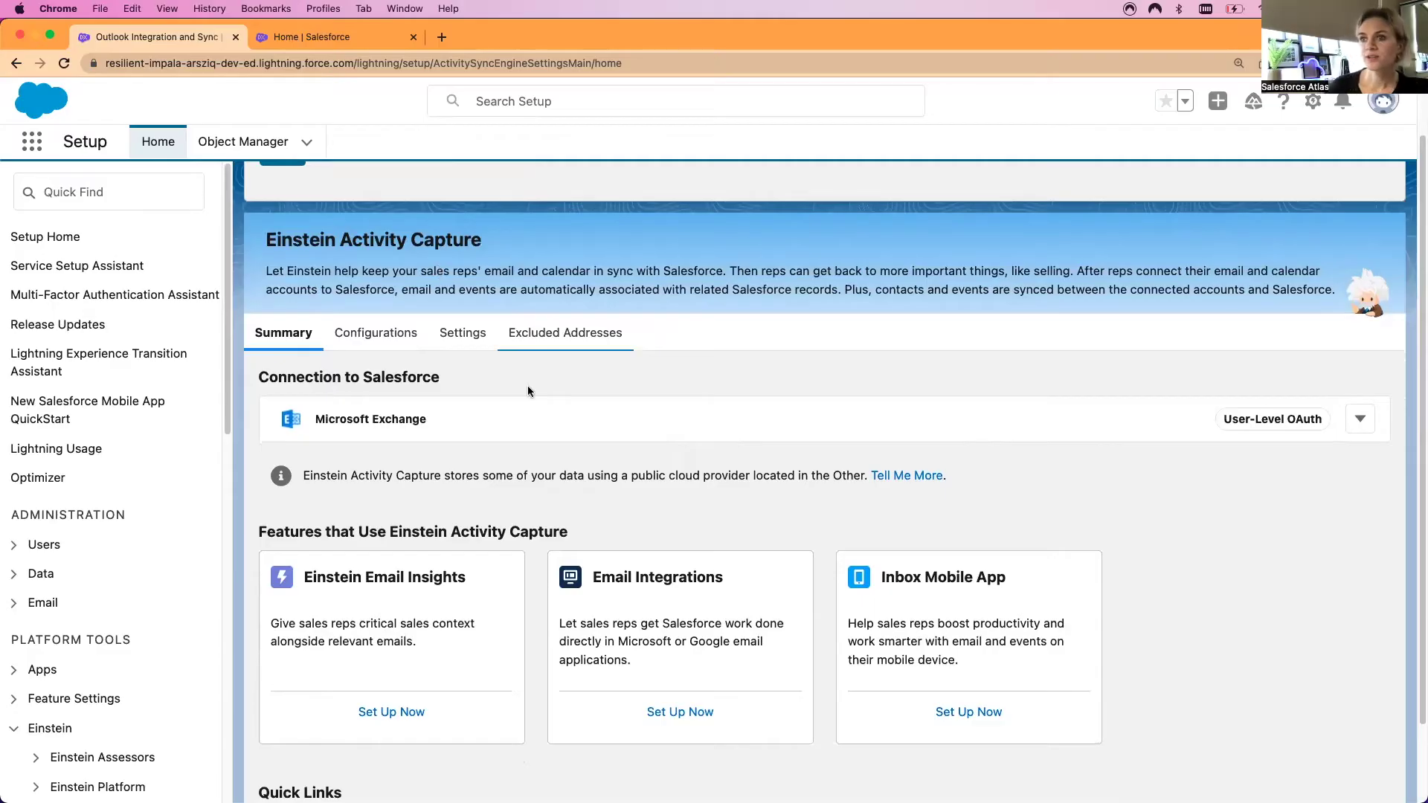
pyautogui.scroll(-3, 319, 506)
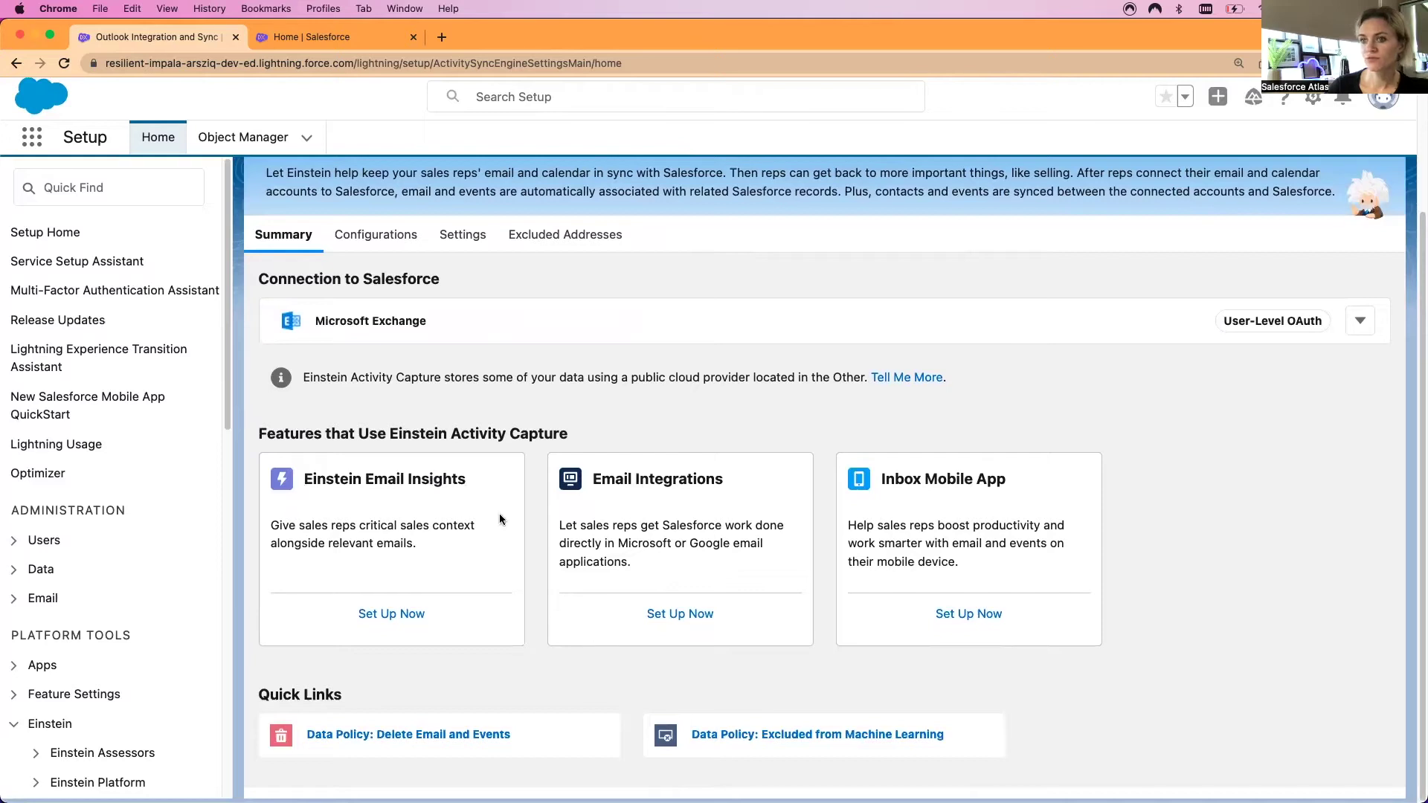
pyautogui.scroll(1, 479, 517)
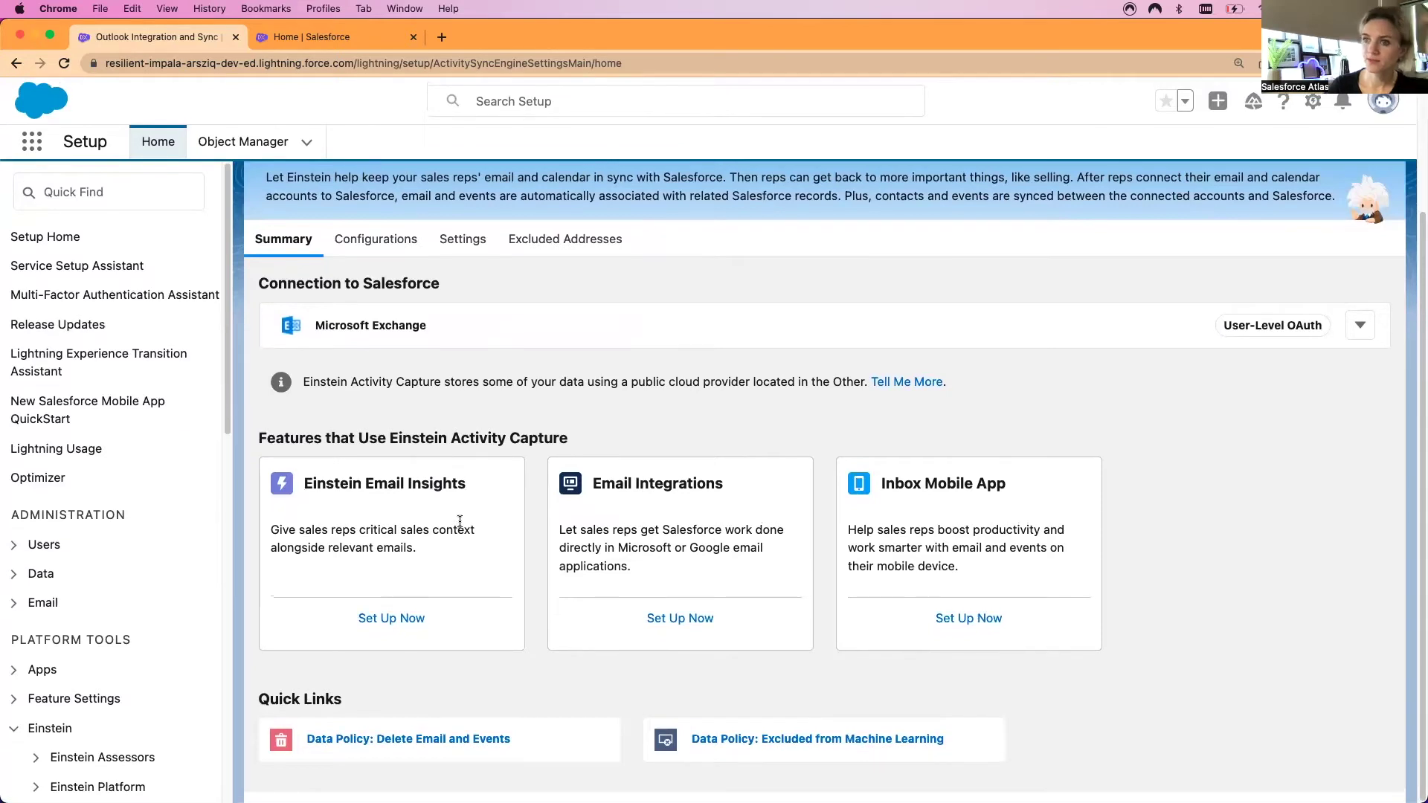
# Look through the Configurations list and the Einstein Activity Capture Settings tab
pyautogui.click(374, 241)
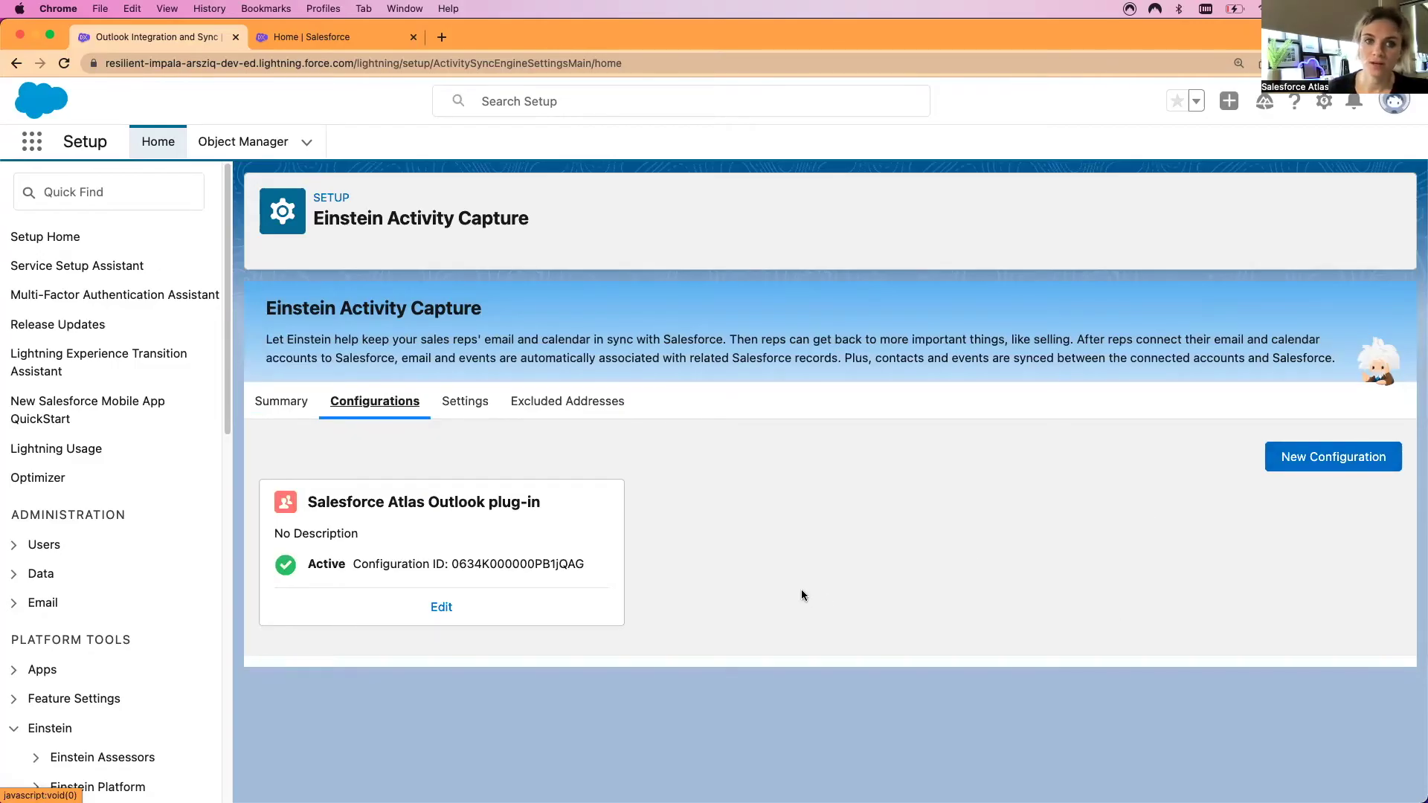
pyautogui.click(461, 402)
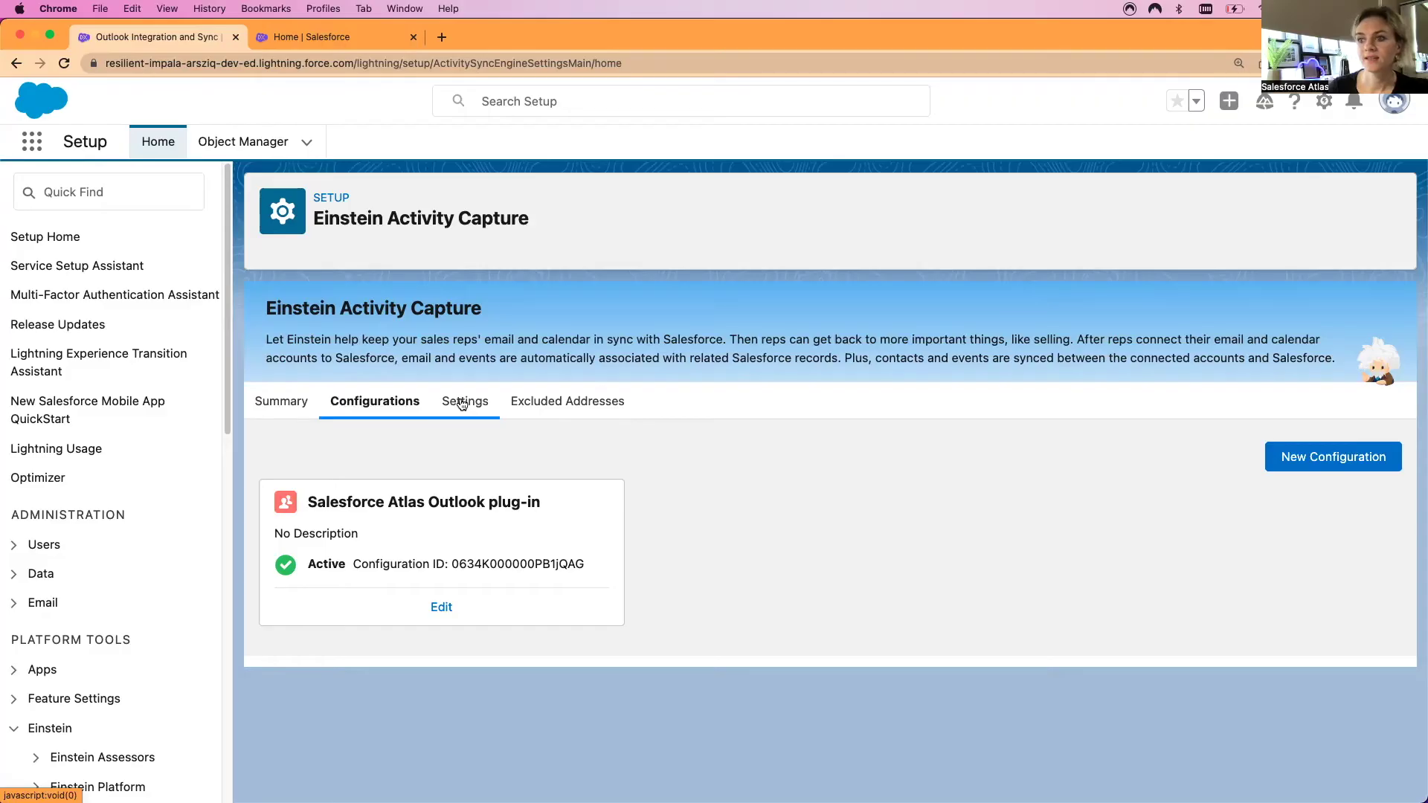
pyautogui.scroll(-10, 559, 464)
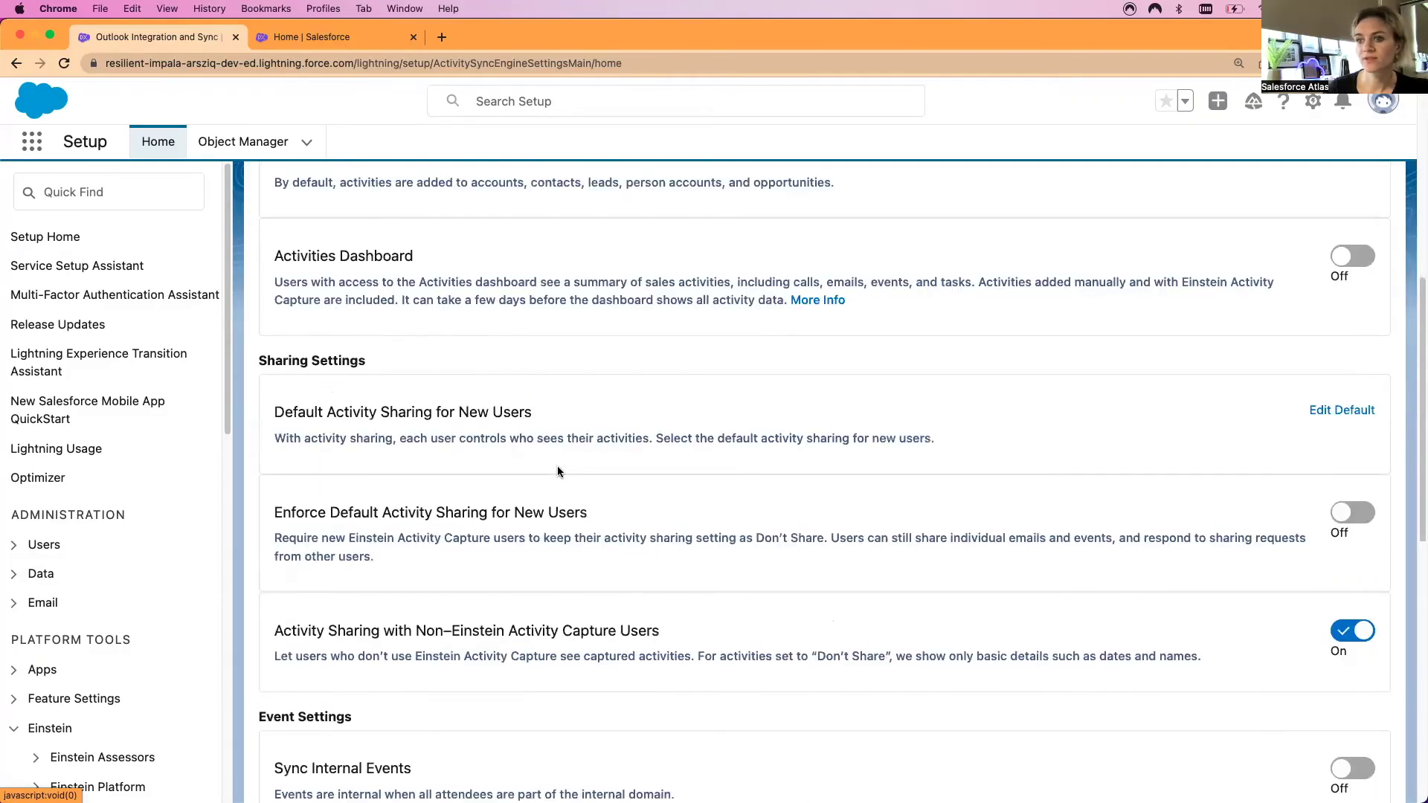
pyautogui.scroll(10, 558, 468)
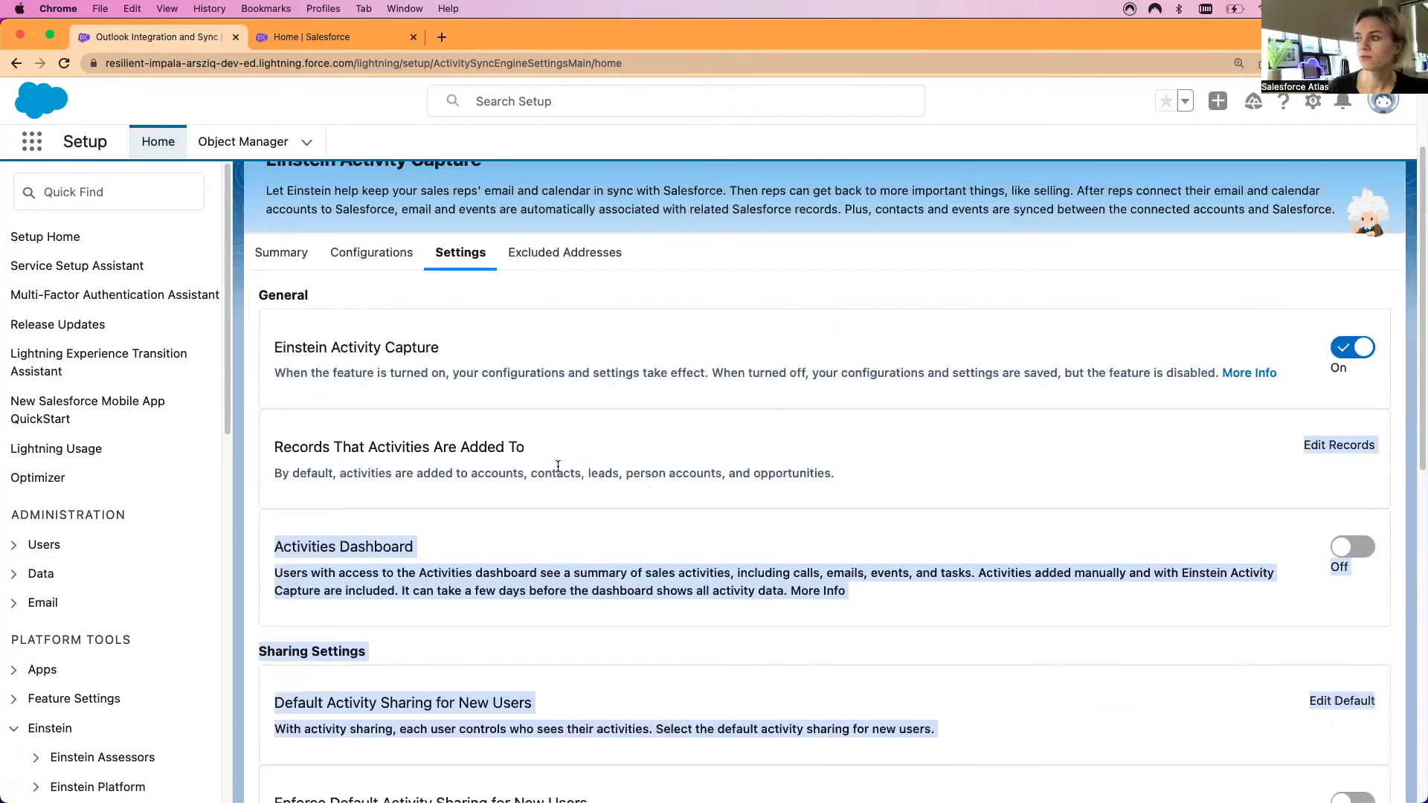
pyautogui.scroll(2, 631, 477)
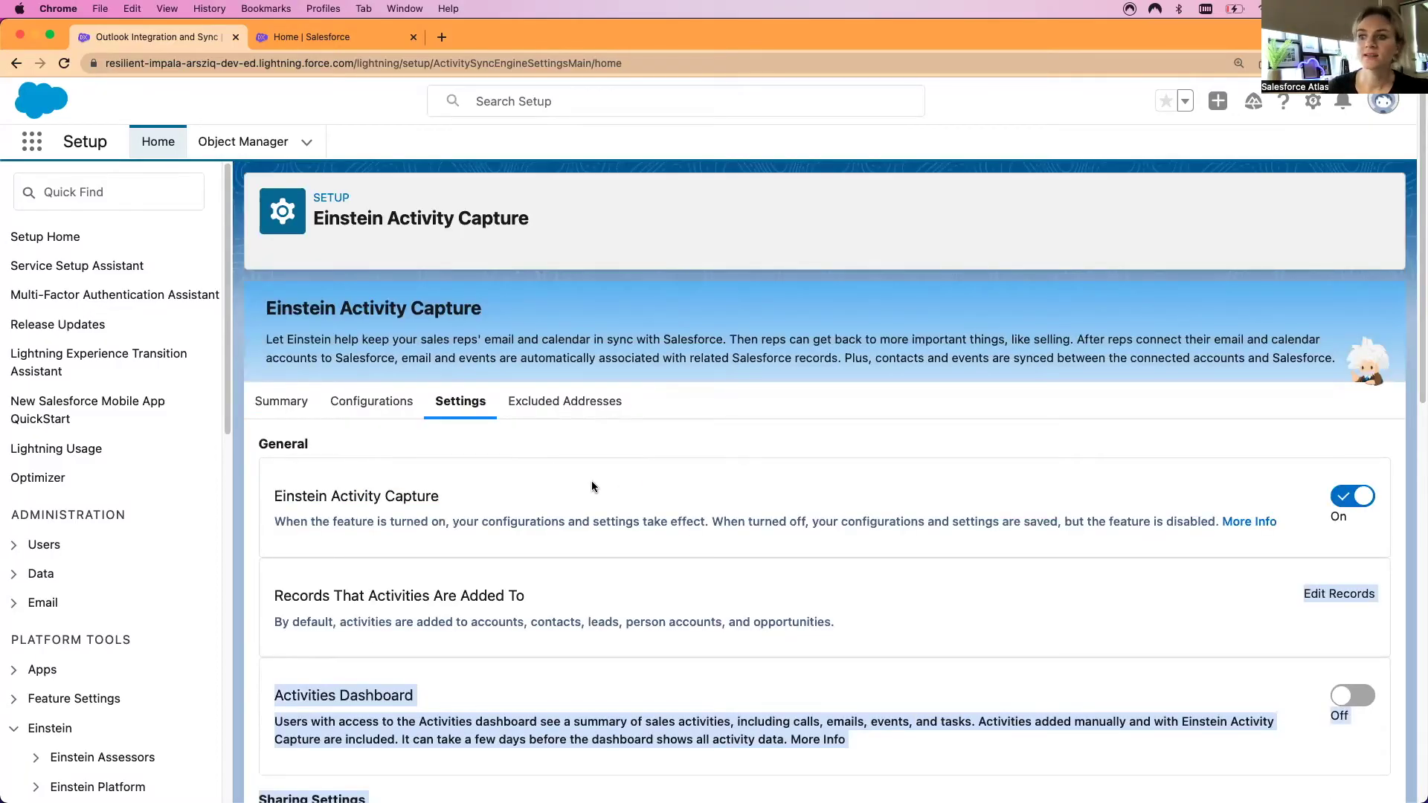
pyautogui.click(368, 405)
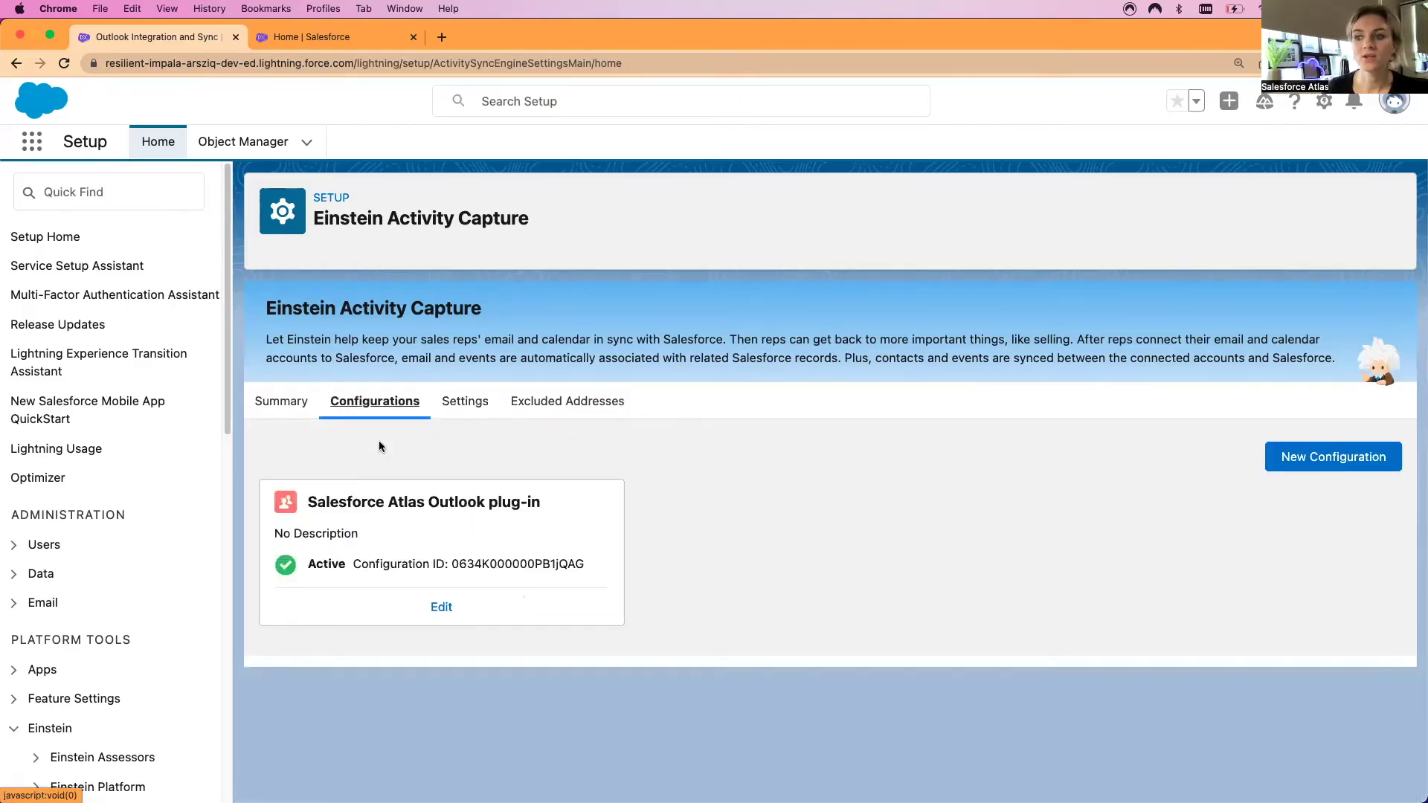
# Check the Outlook configuration's excluded gmail.com domain, then return to the capture summary
pyautogui.click(541, 412)
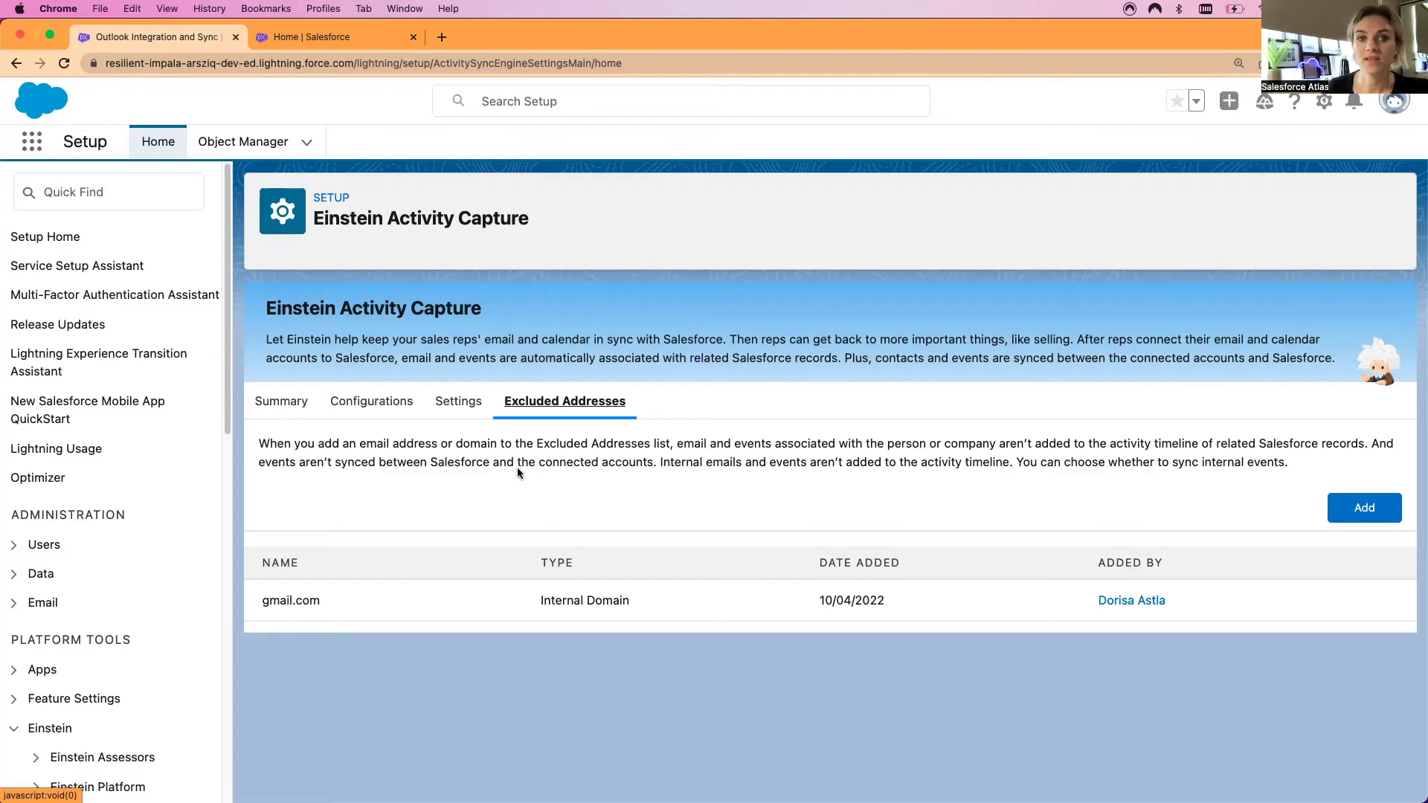
pyautogui.click(281, 407)
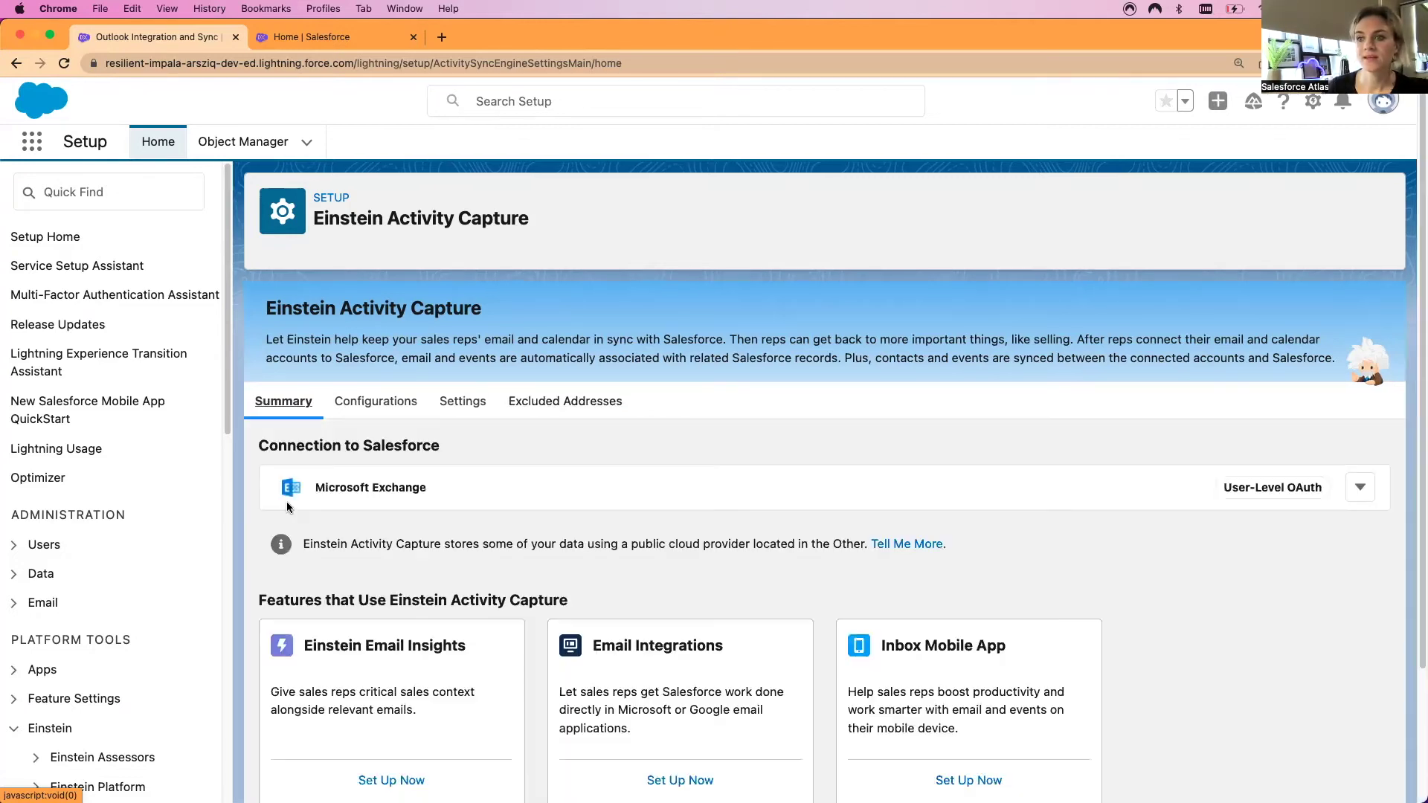
pyautogui.scroll(-3, 572, 511)
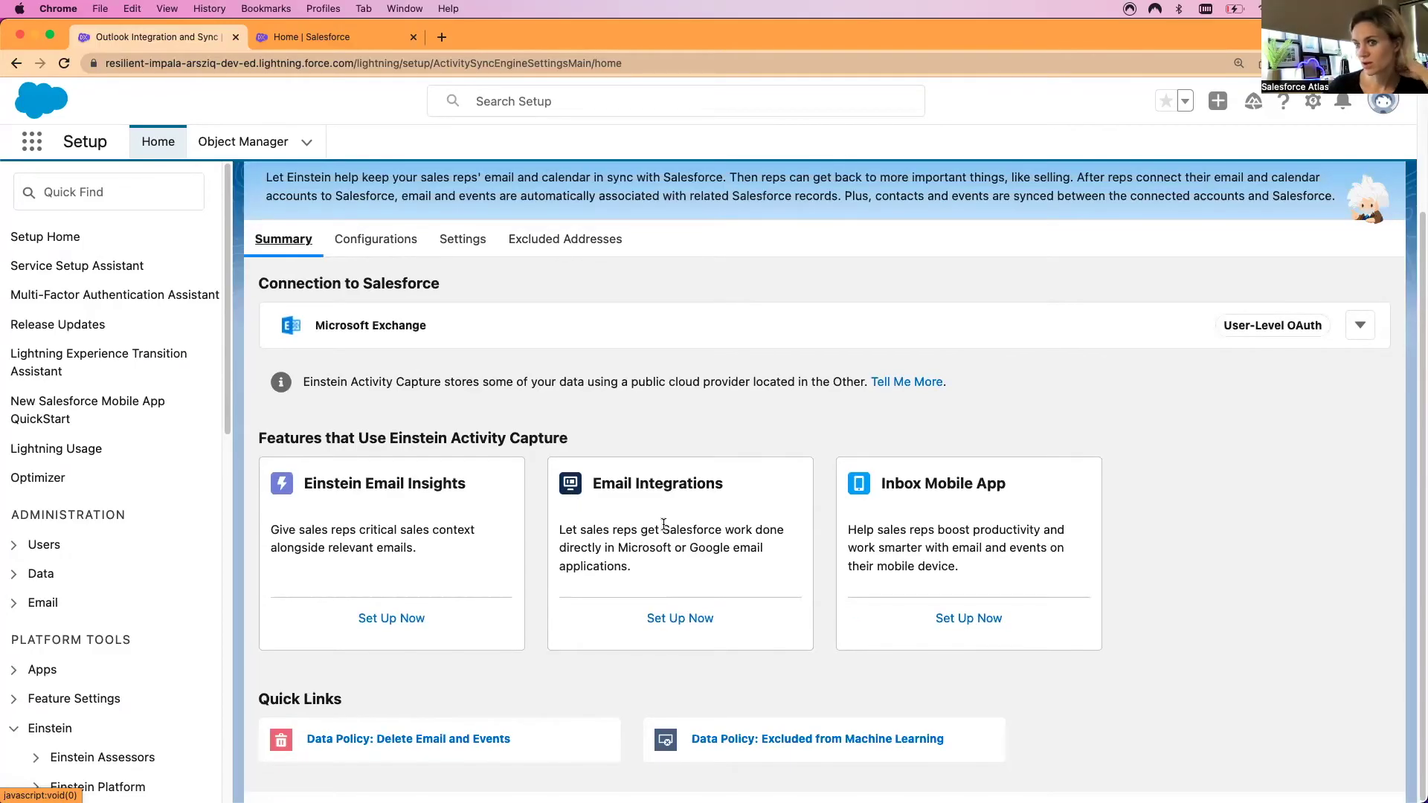
pyautogui.scroll(3, 411, 545)
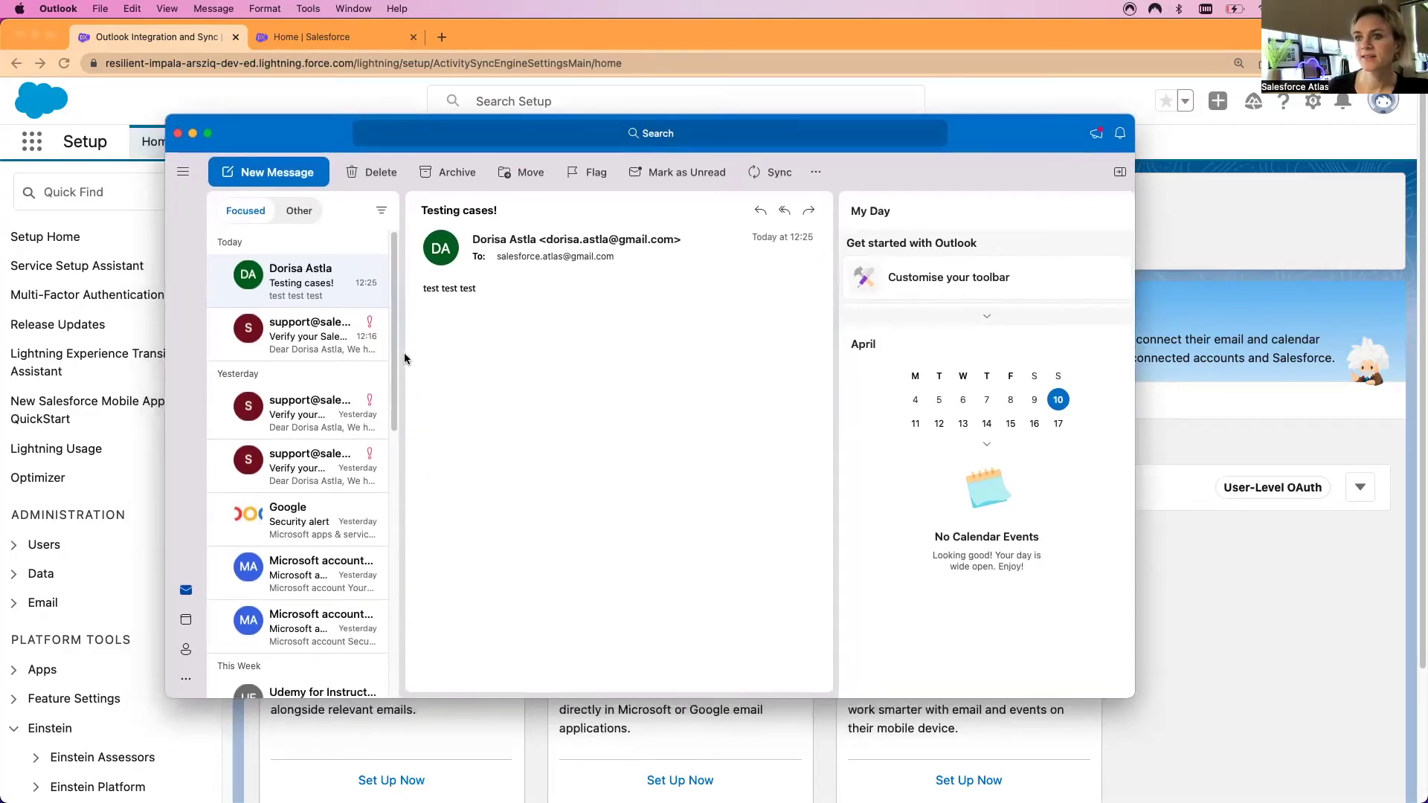
# Widen the message list, toggle the folder pane, and open the Office Add-ins store via Get Add-ins
pyautogui.moveTo(405, 360); pyautogui.dragTo(598, 326)
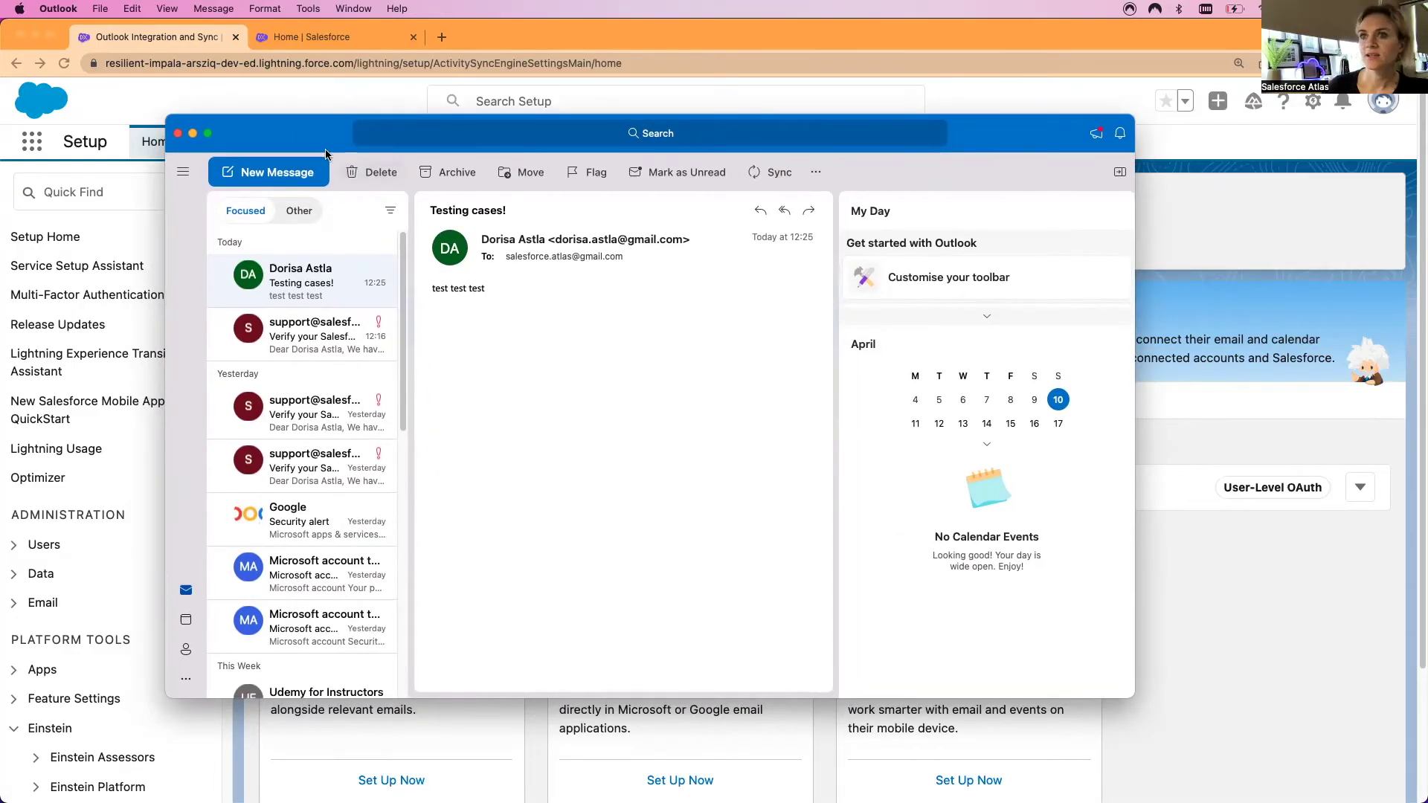
pyautogui.click(181, 178)
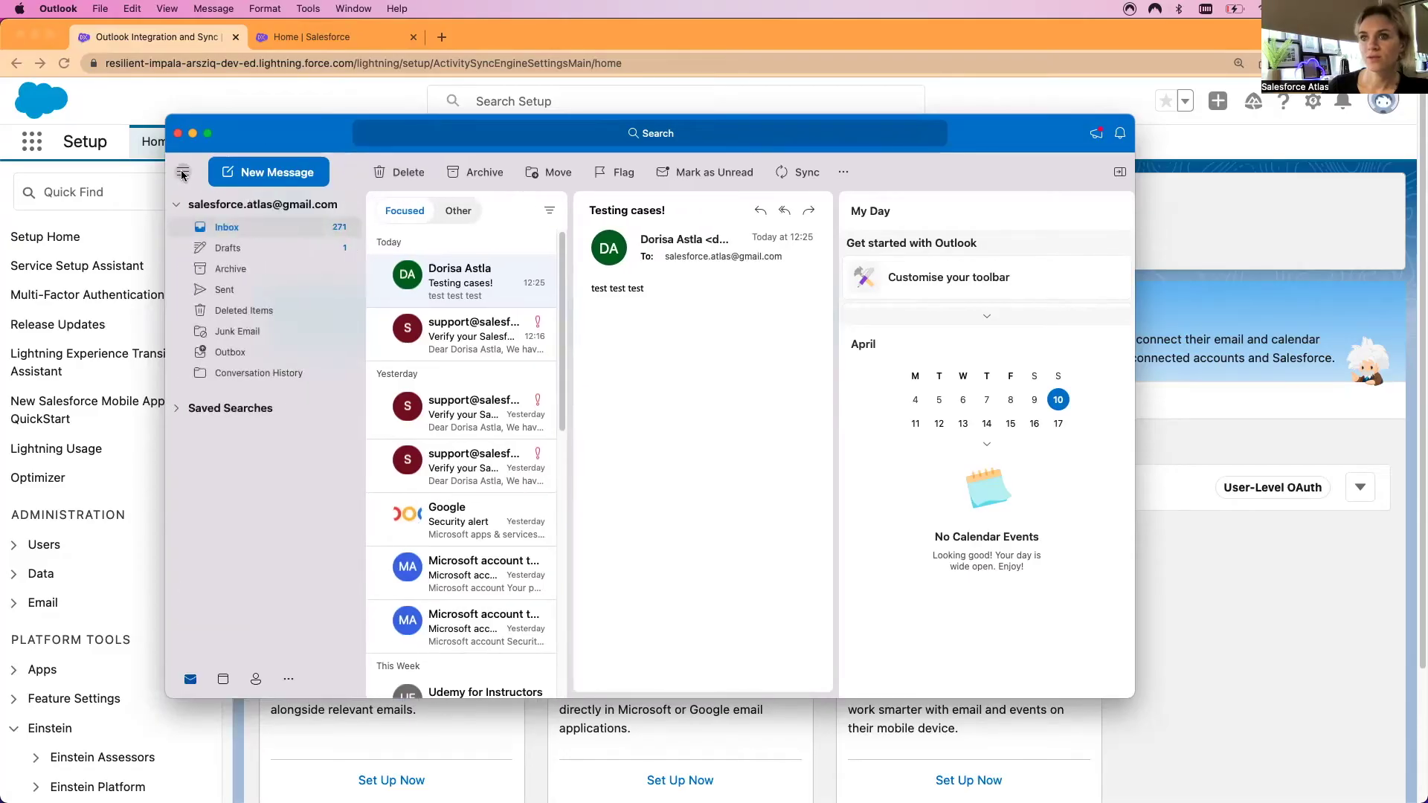
pyautogui.click(801, 180)
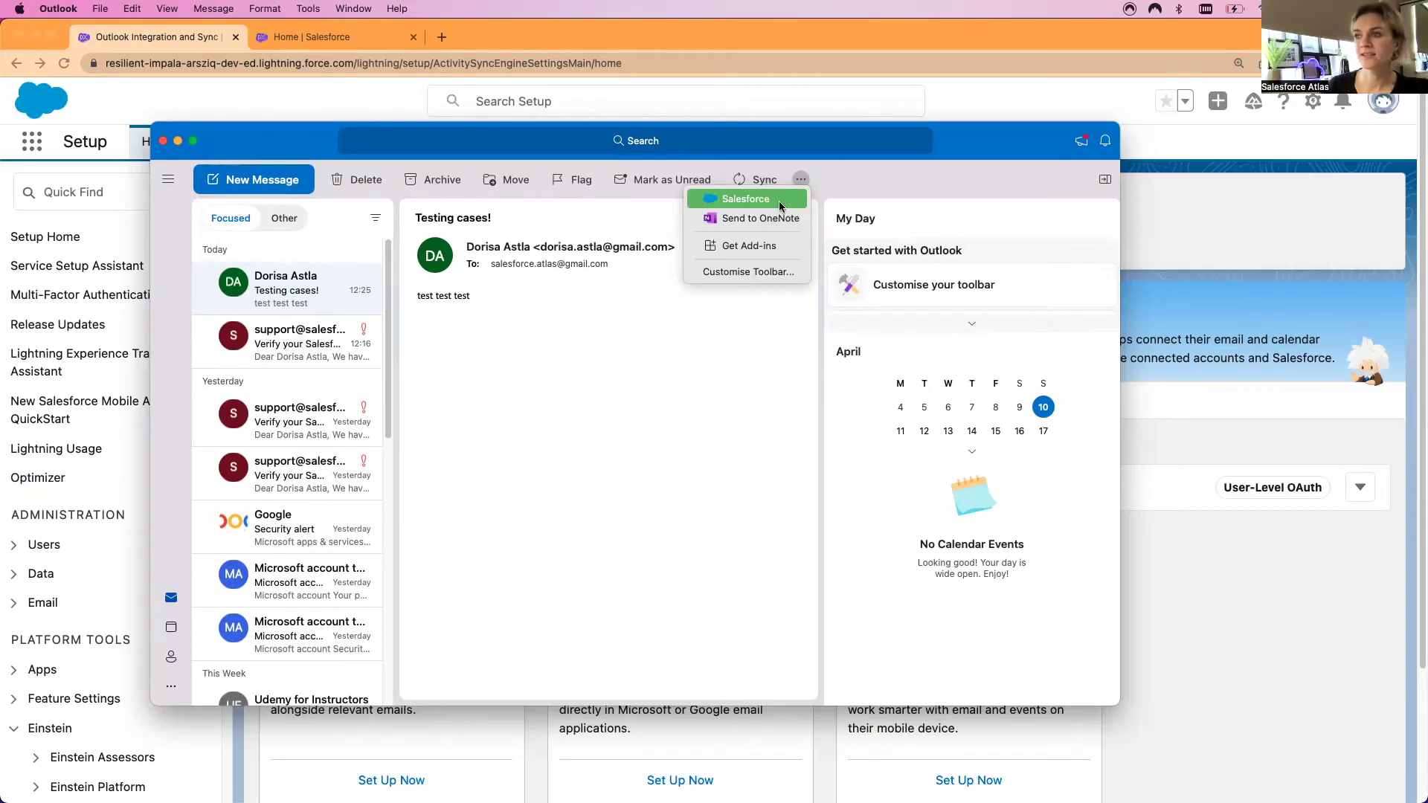
pyautogui.click(756, 247)
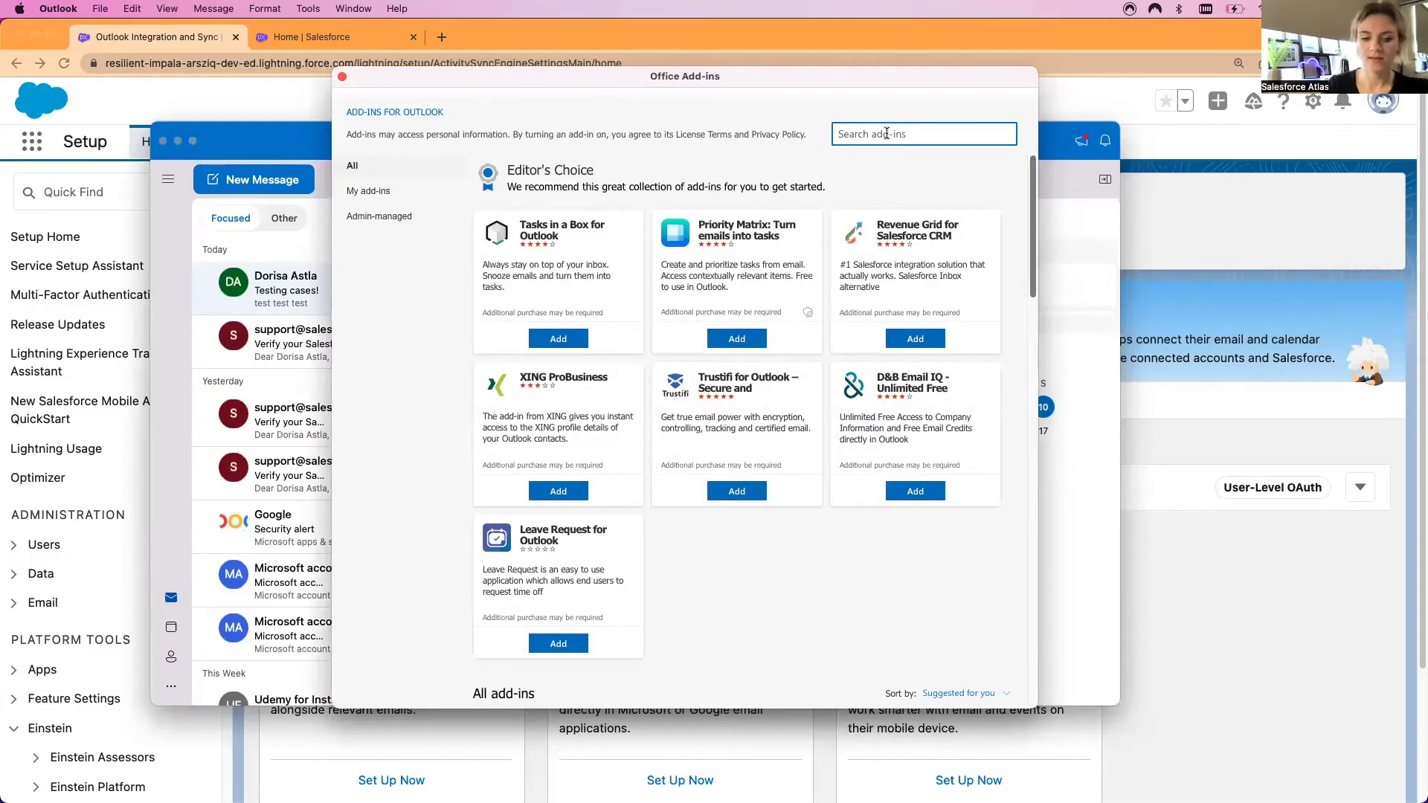
# Search the add-ins store for 'salesforce', confirm its card shows Added, and return to the Testing cases! email
pyautogui.write('salesforce')
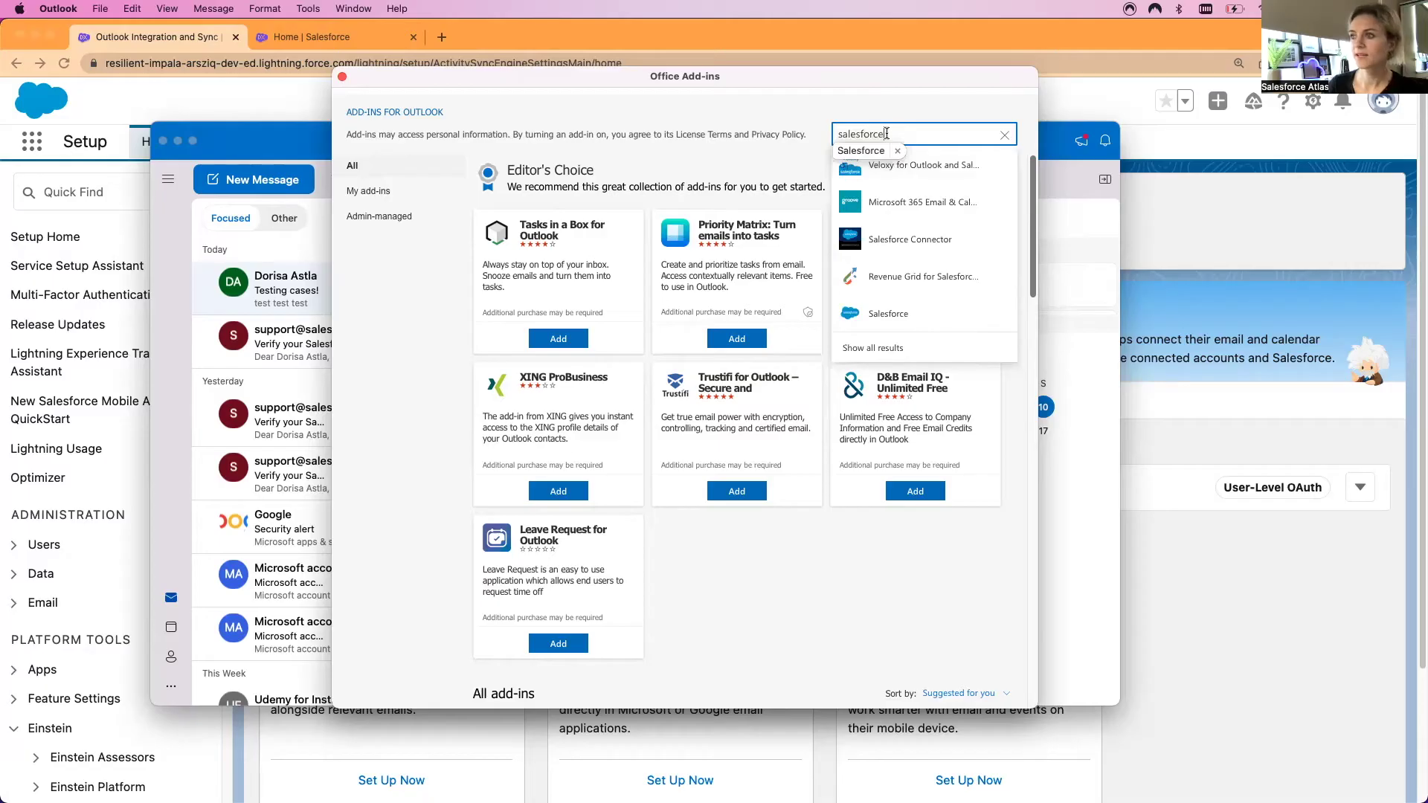
pyautogui.click(903, 312)
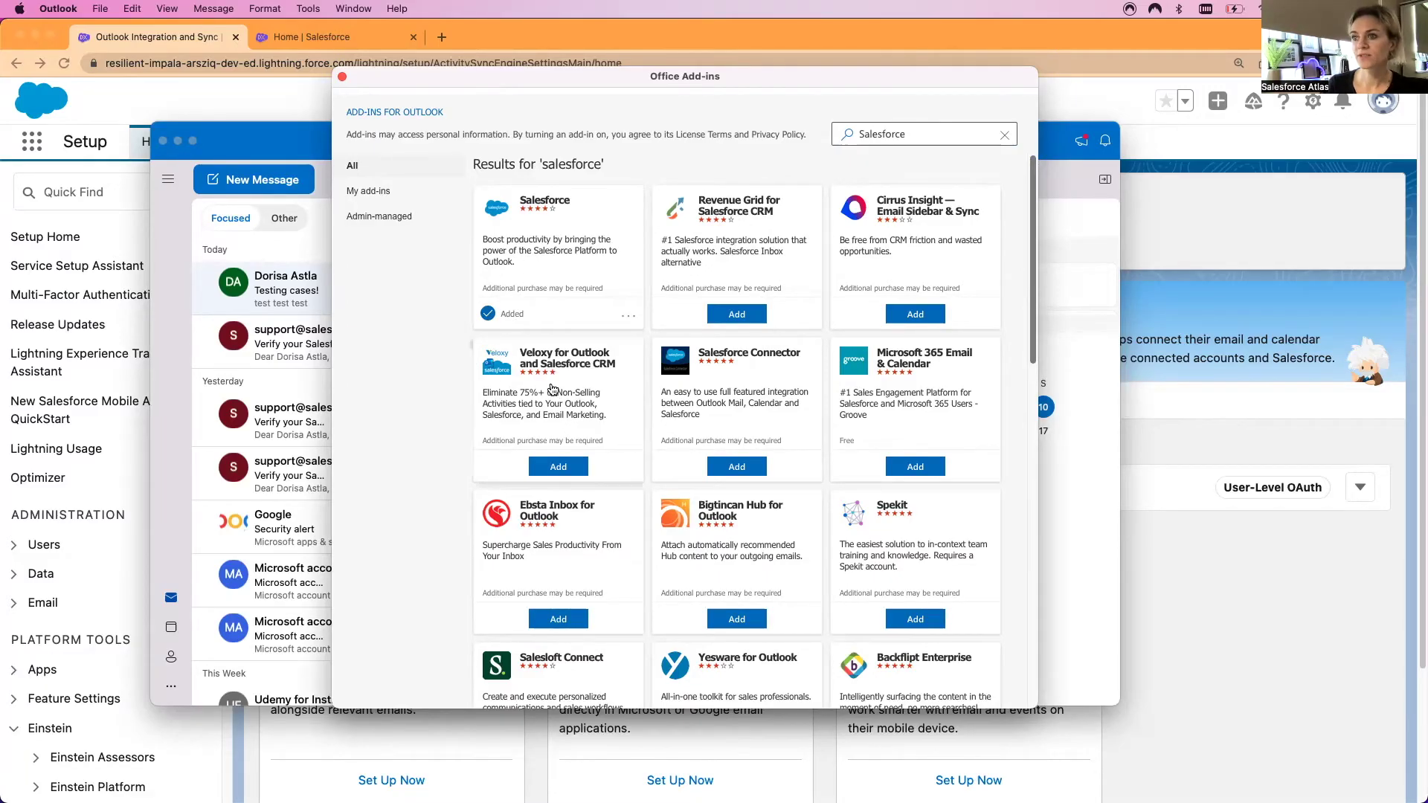
pyautogui.scroll(-2, 553, 389)
pyautogui.scroll(-5, 553, 388)
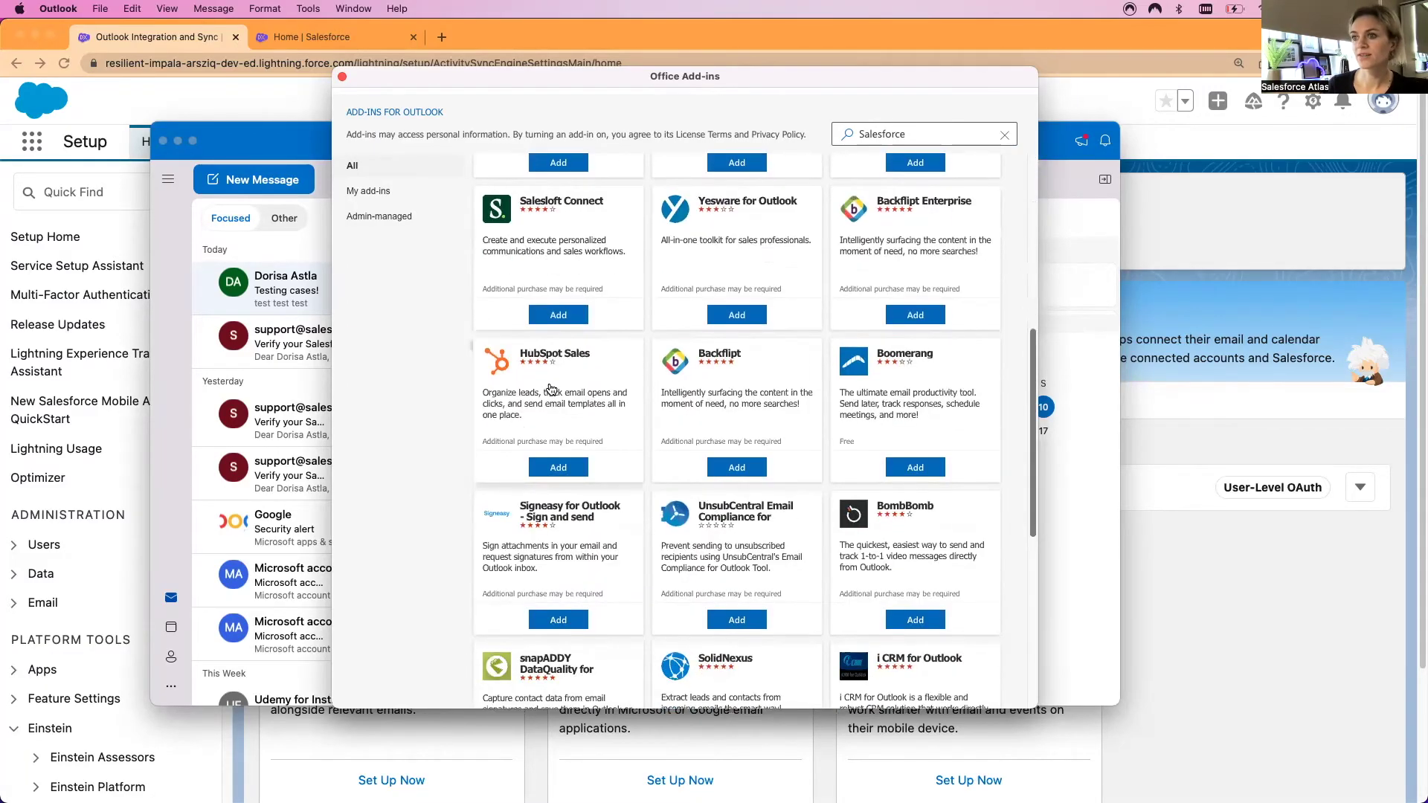
pyautogui.scroll(6, 550, 392)
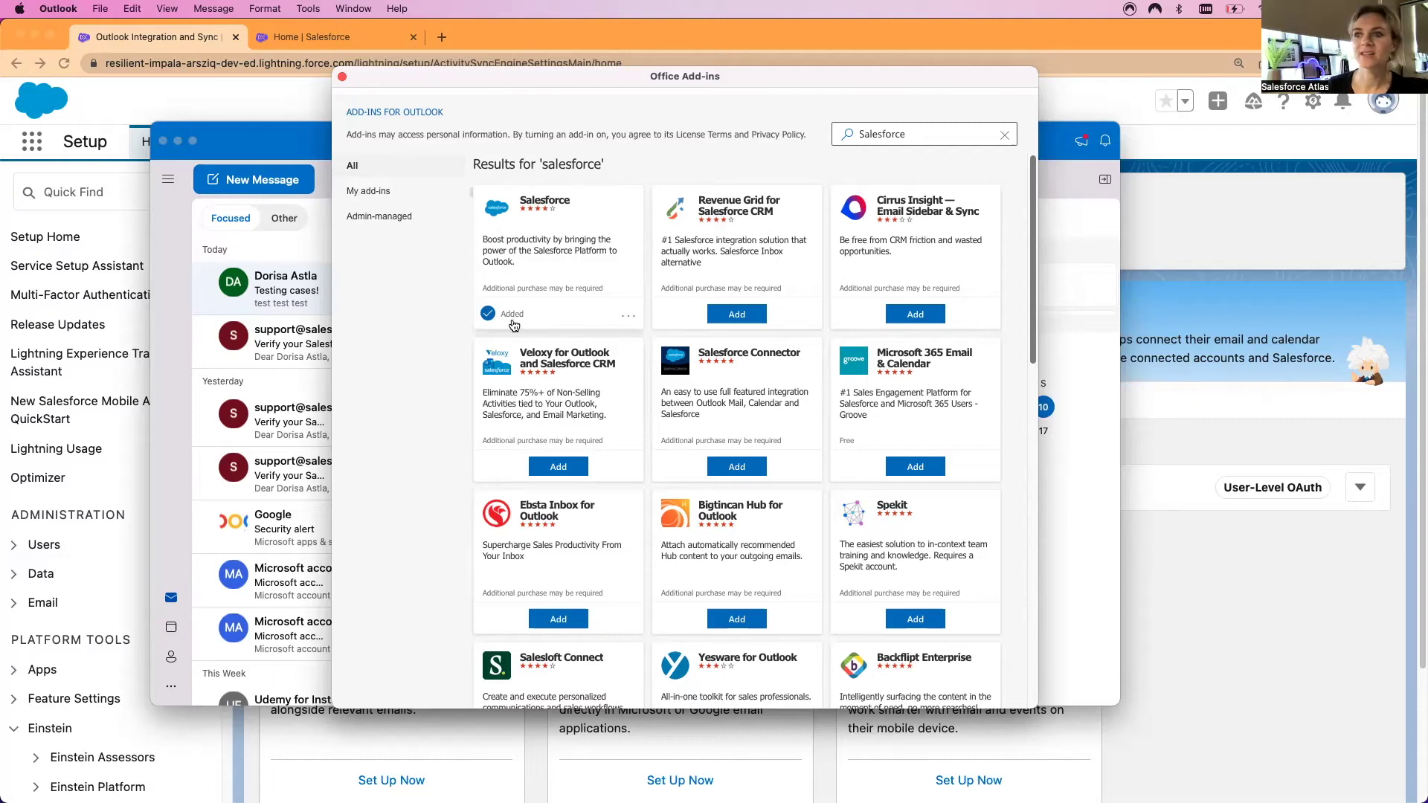
pyautogui.click(342, 77)
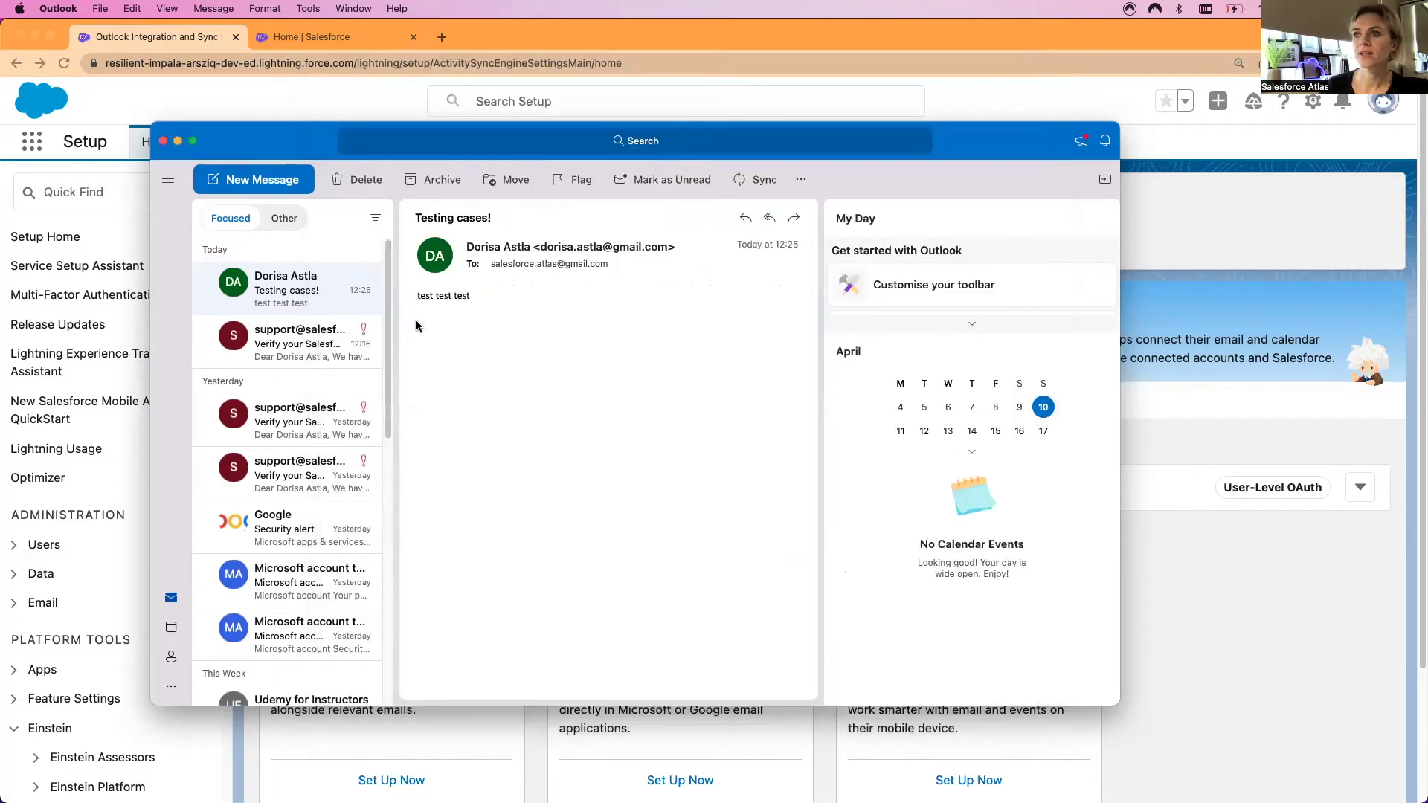
# Open and pin the Salesforce add-in pane beside the Testing cases! email, then start logging in
pyautogui.click(801, 181)
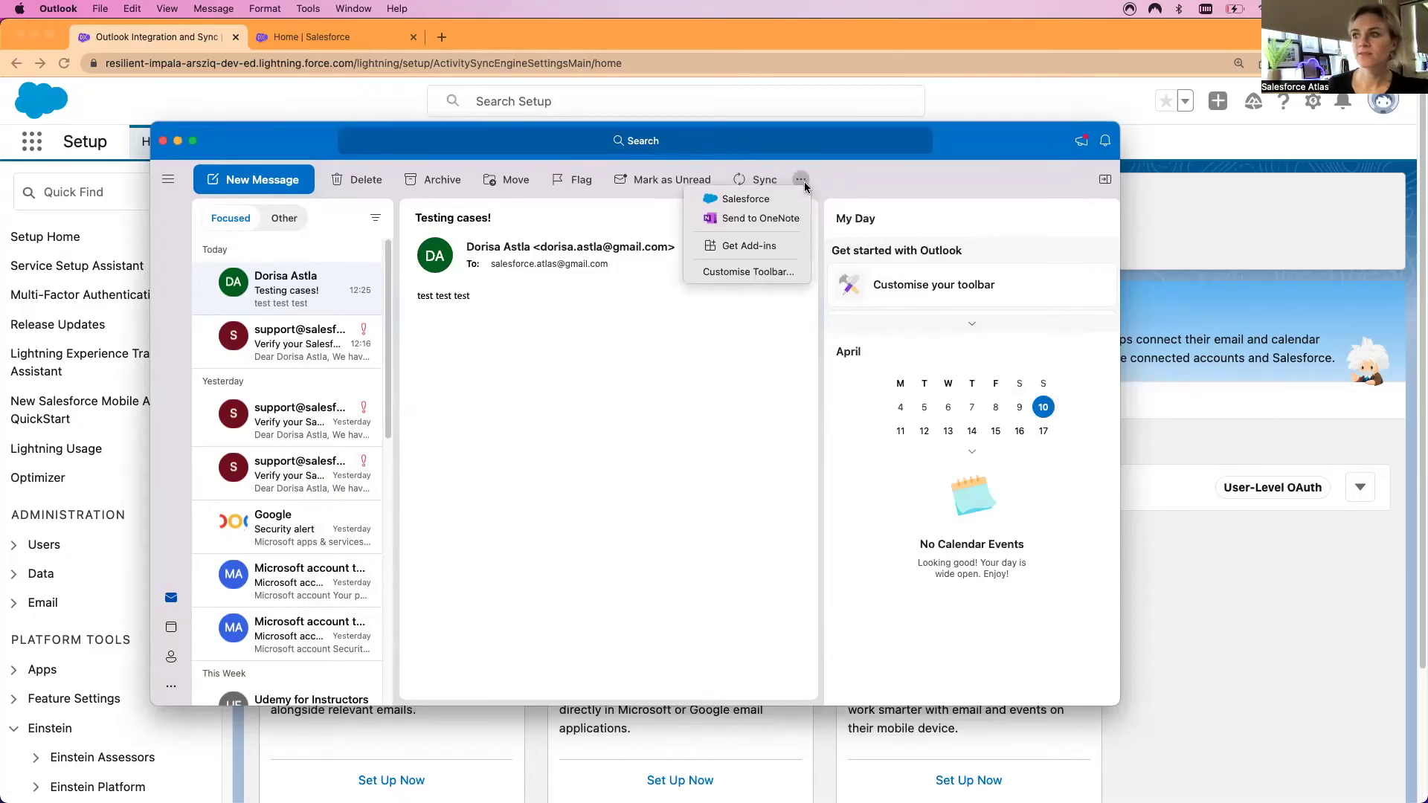
pyautogui.click(747, 199)
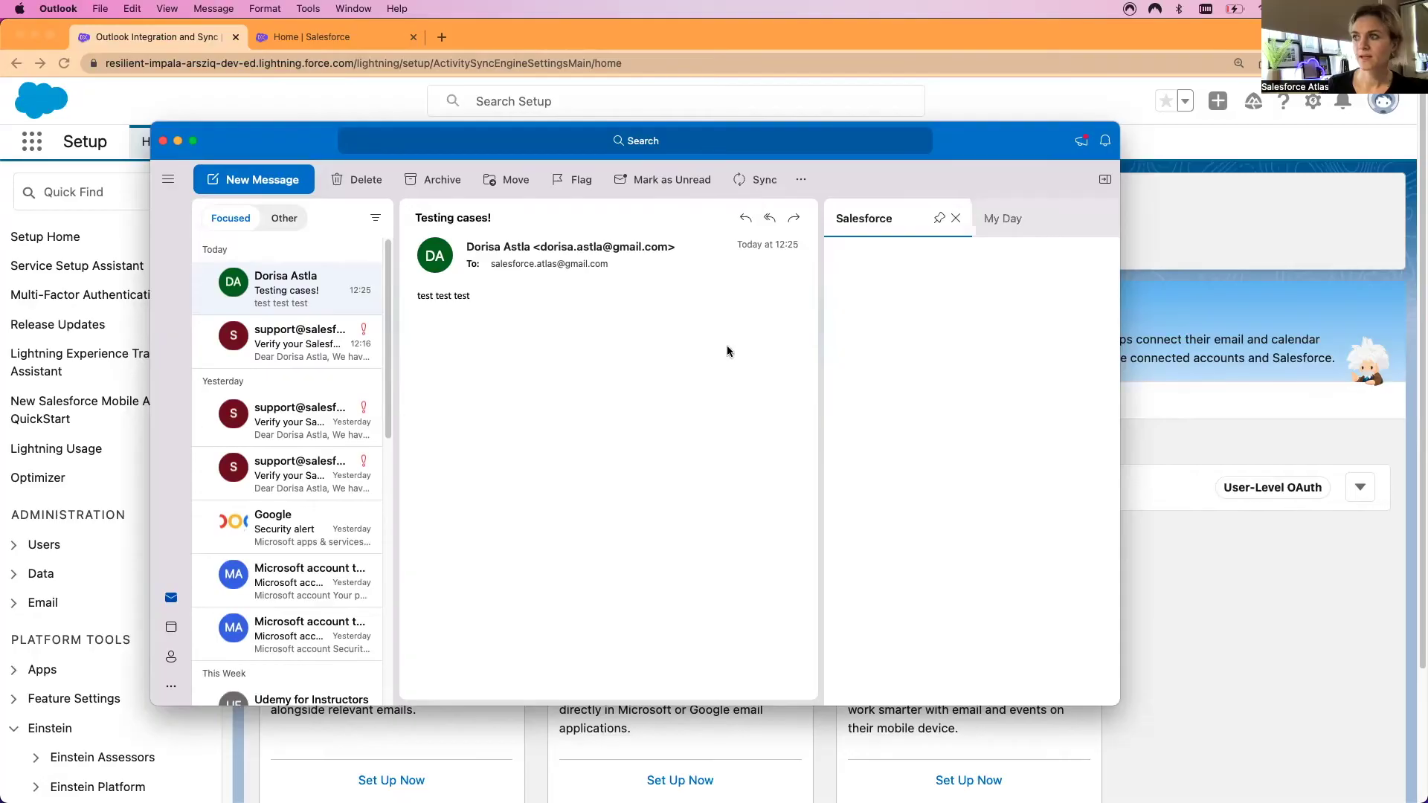
pyautogui.click(938, 218)
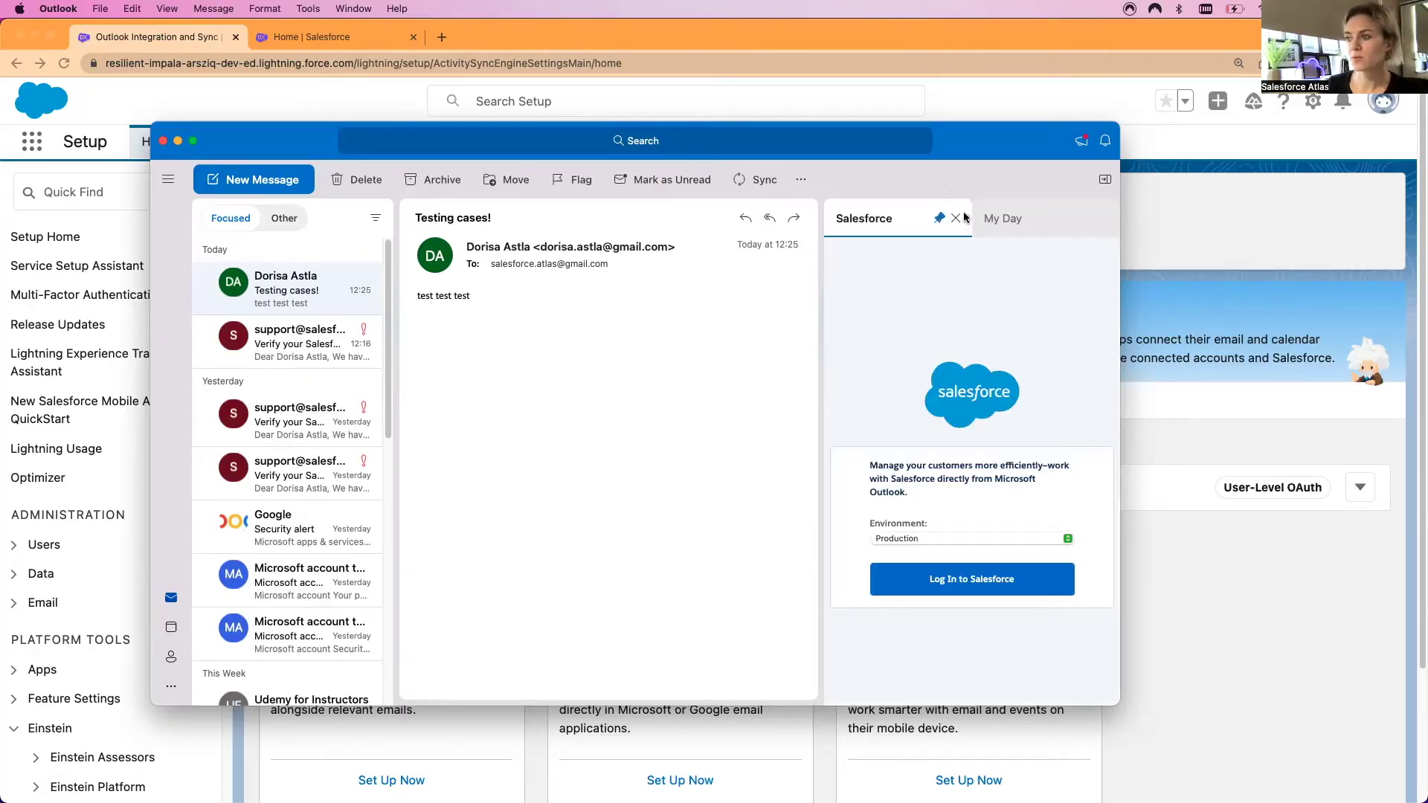
pyautogui.click(970, 587)
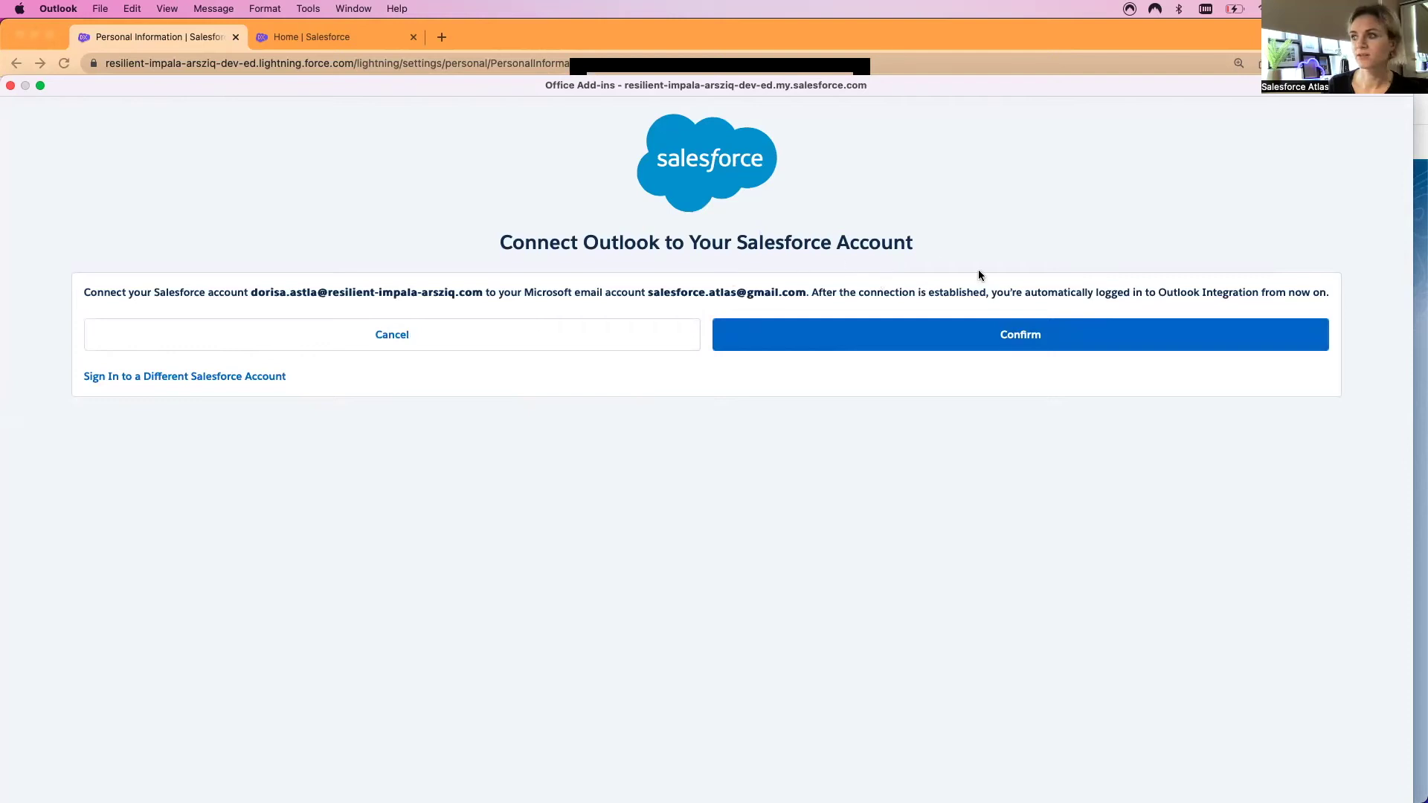
# Confirm connecting Outlook to the Salesforce account
pyautogui.click(1017, 342)
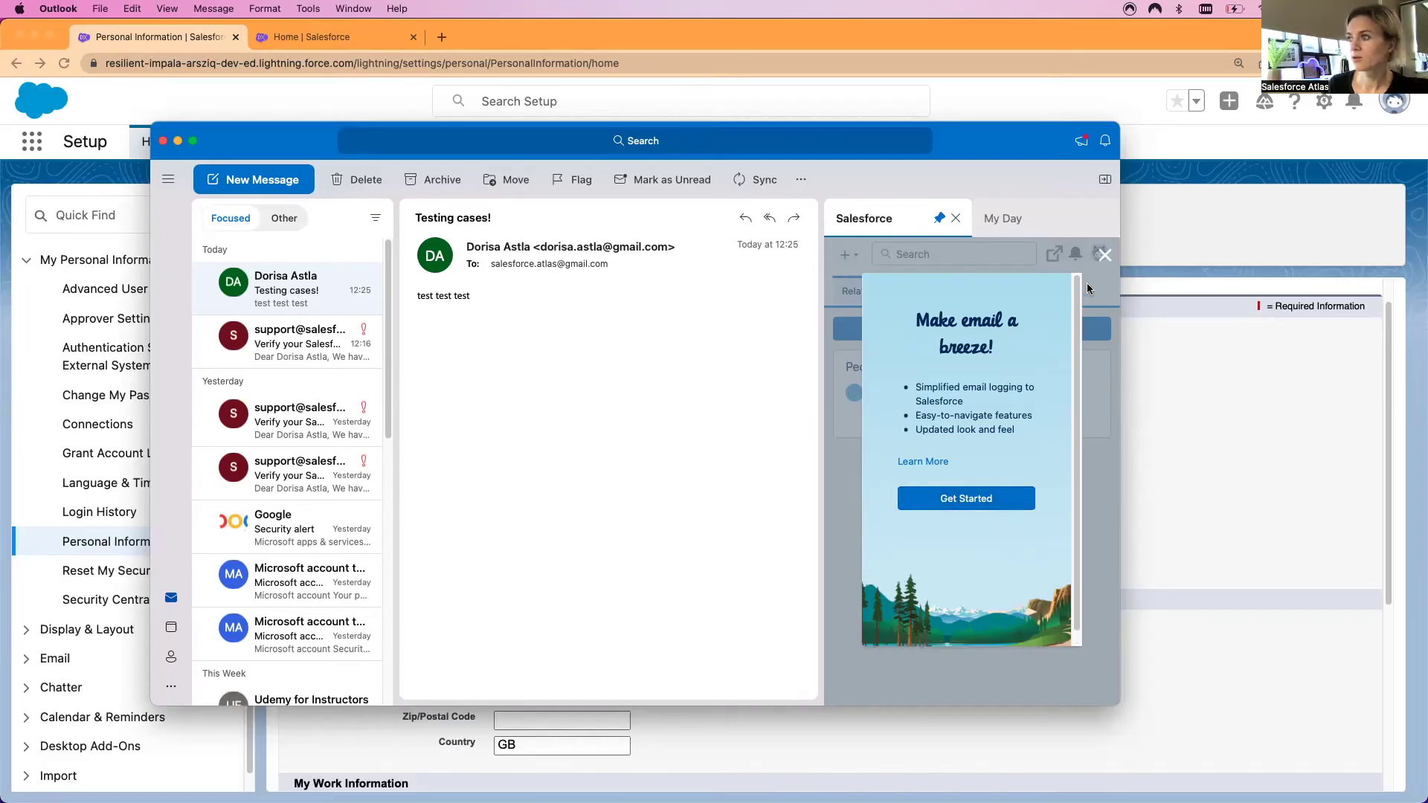
# Dismiss the Make email a breeze! promo, then widen the Outlook window and shift it left
pyautogui.click(1104, 255)
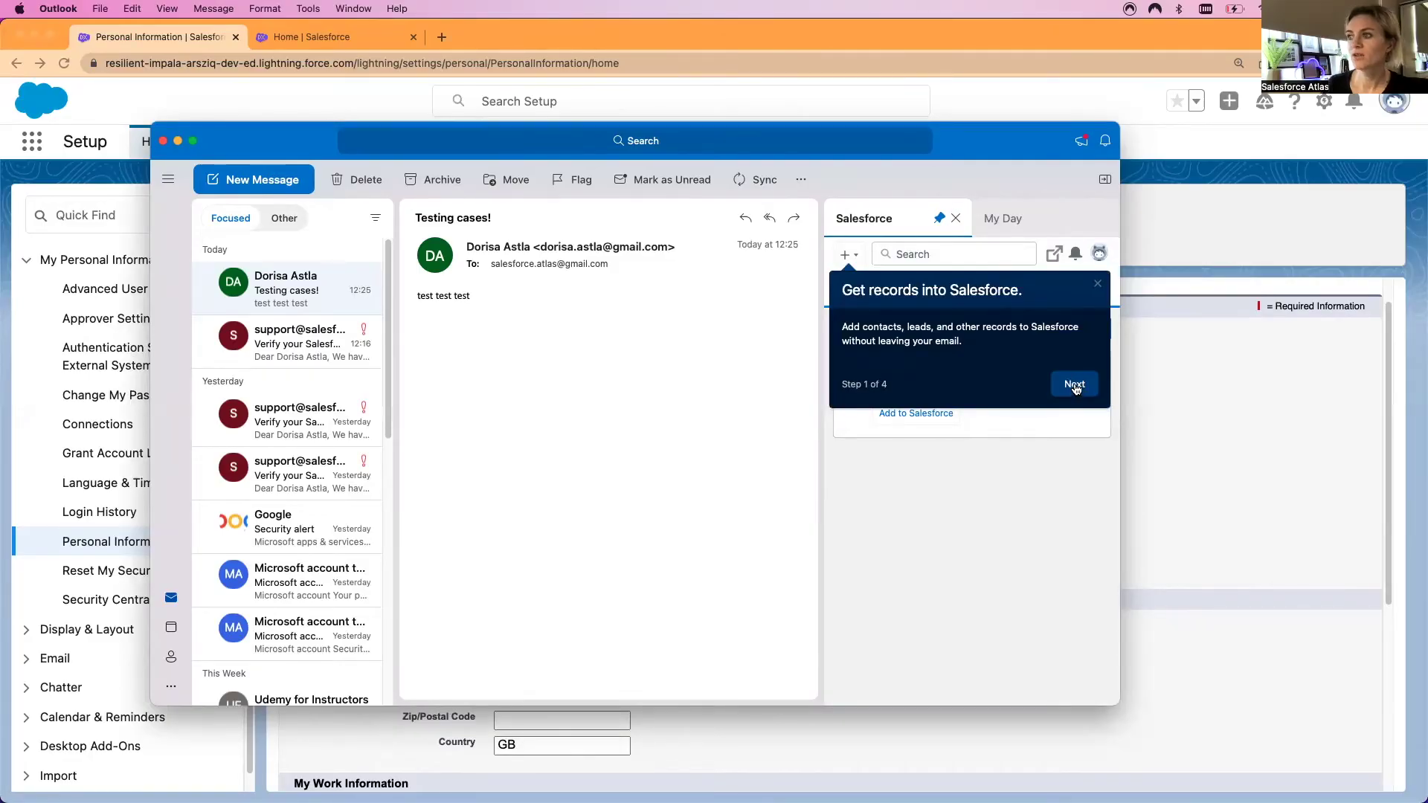
pyautogui.moveTo(1119, 468); pyautogui.dragTo(1200, 476)
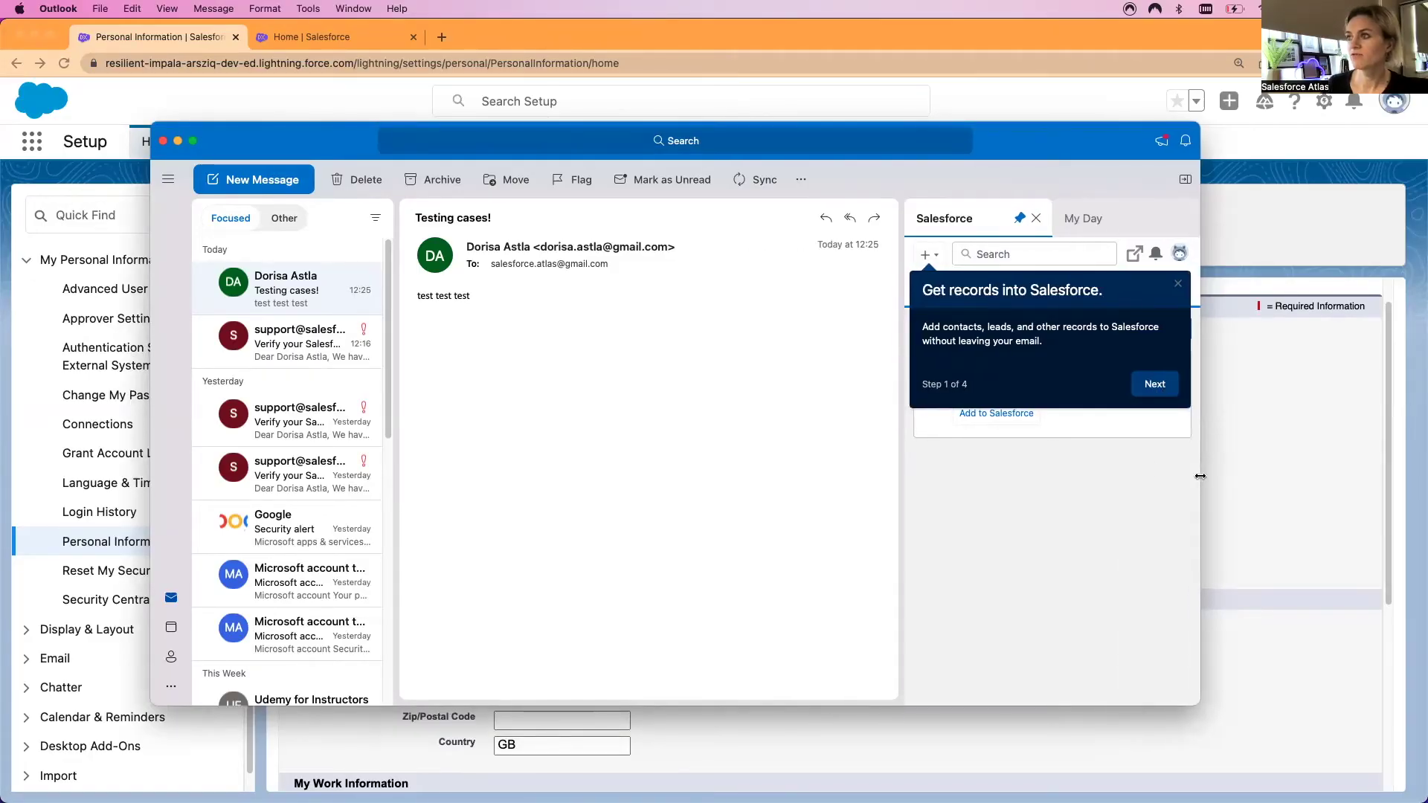
pyautogui.moveTo(996, 144); pyautogui.dragTo(908, 133)
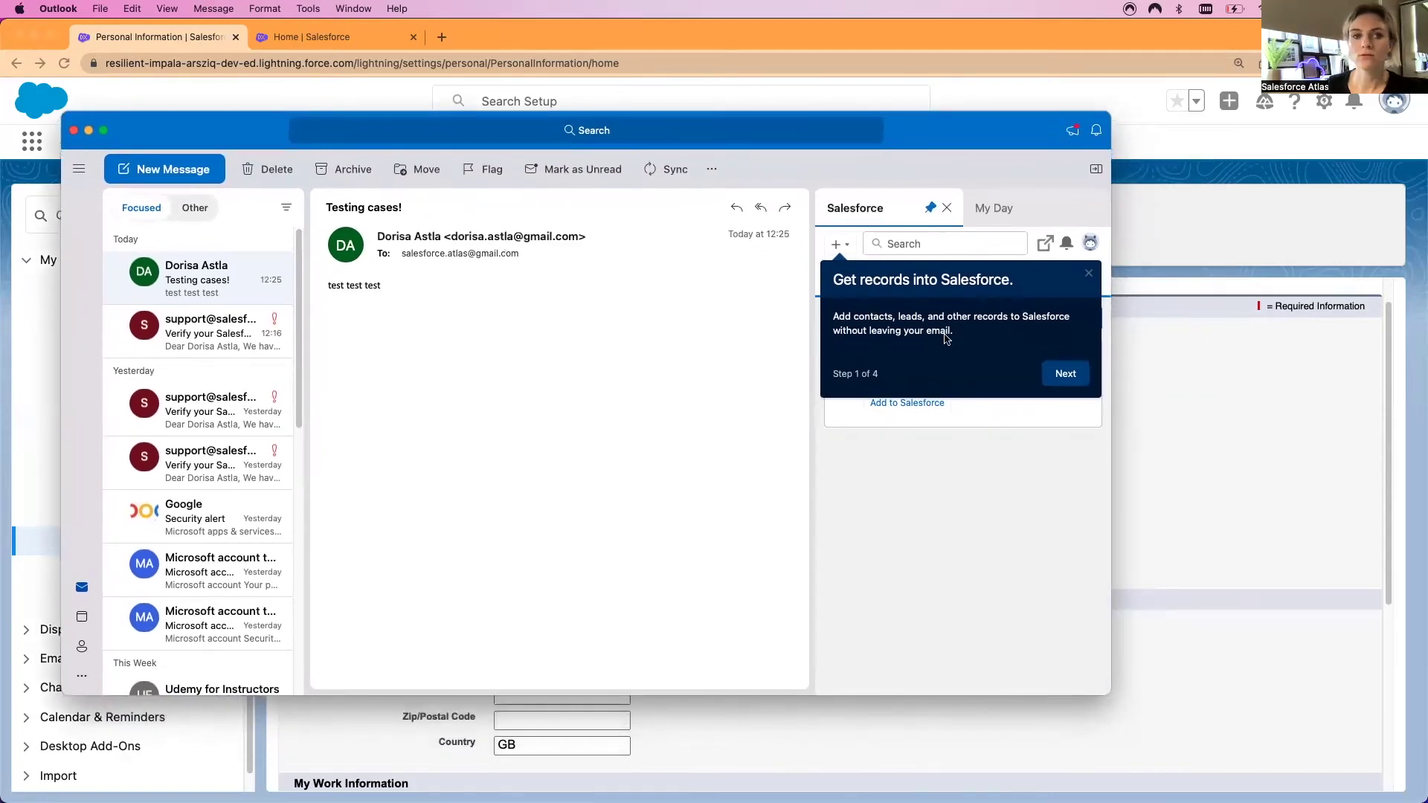
# Step through the four-step add-in tour to Finish, then slightly widen the Salesforce pane and window
pyautogui.click(1070, 377)
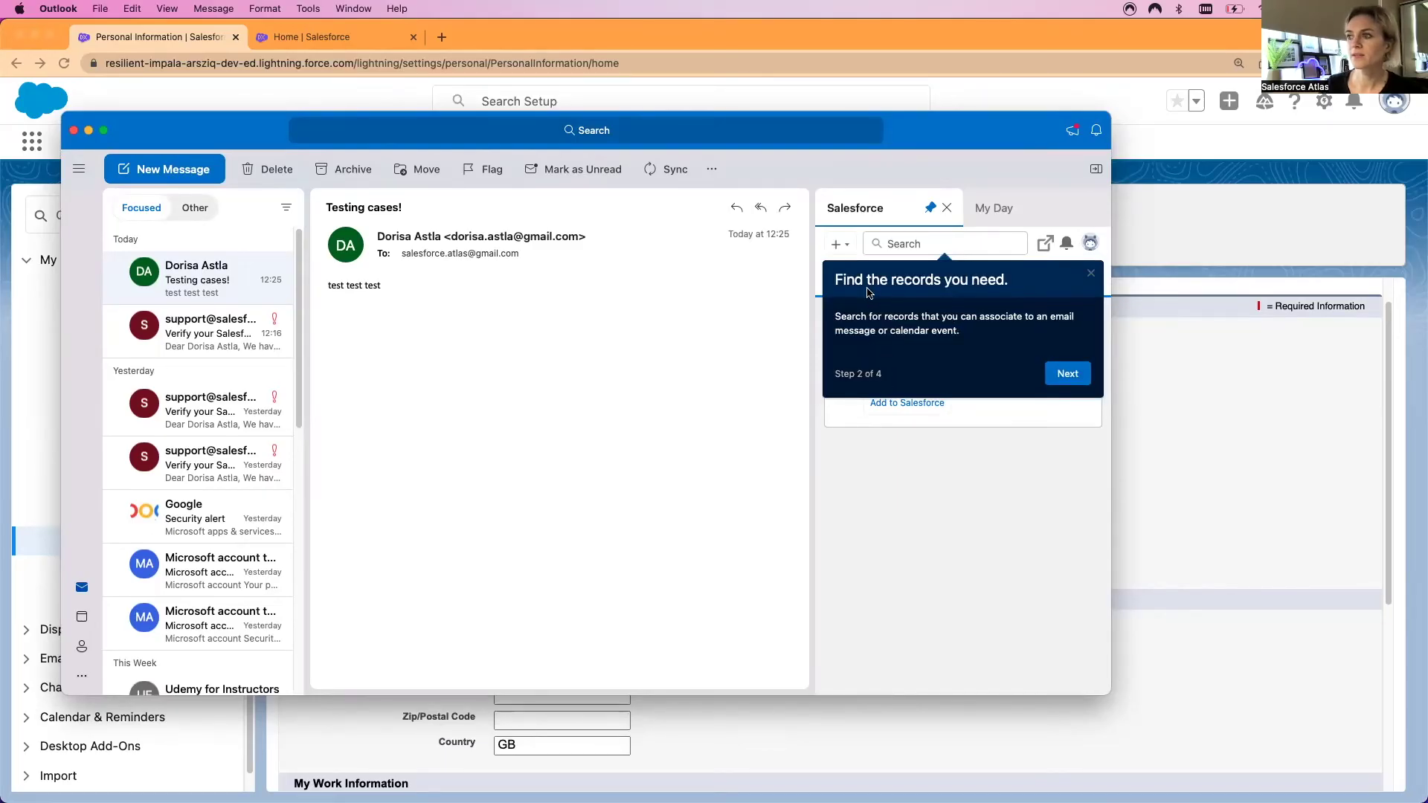
pyautogui.click(1054, 374)
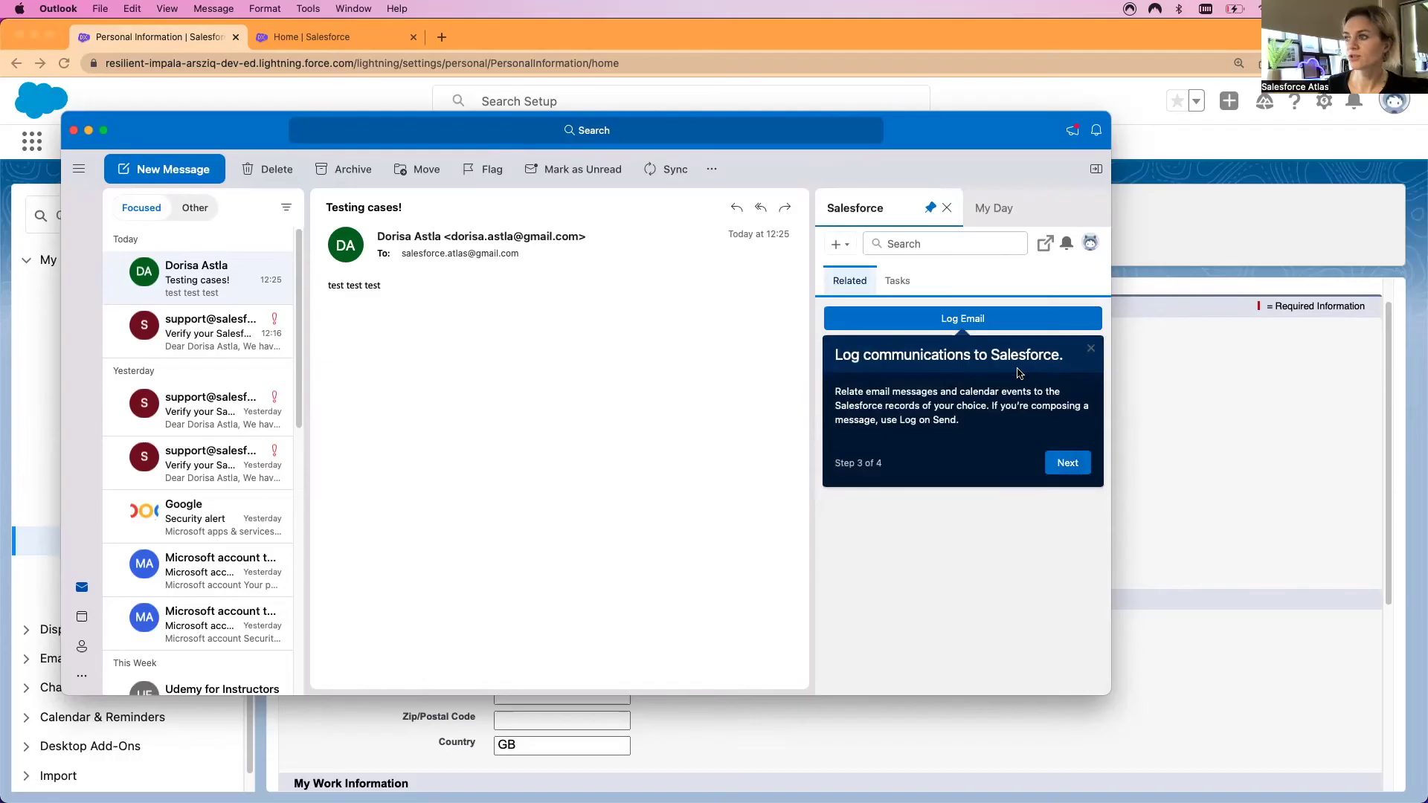
pyautogui.click(1067, 463)
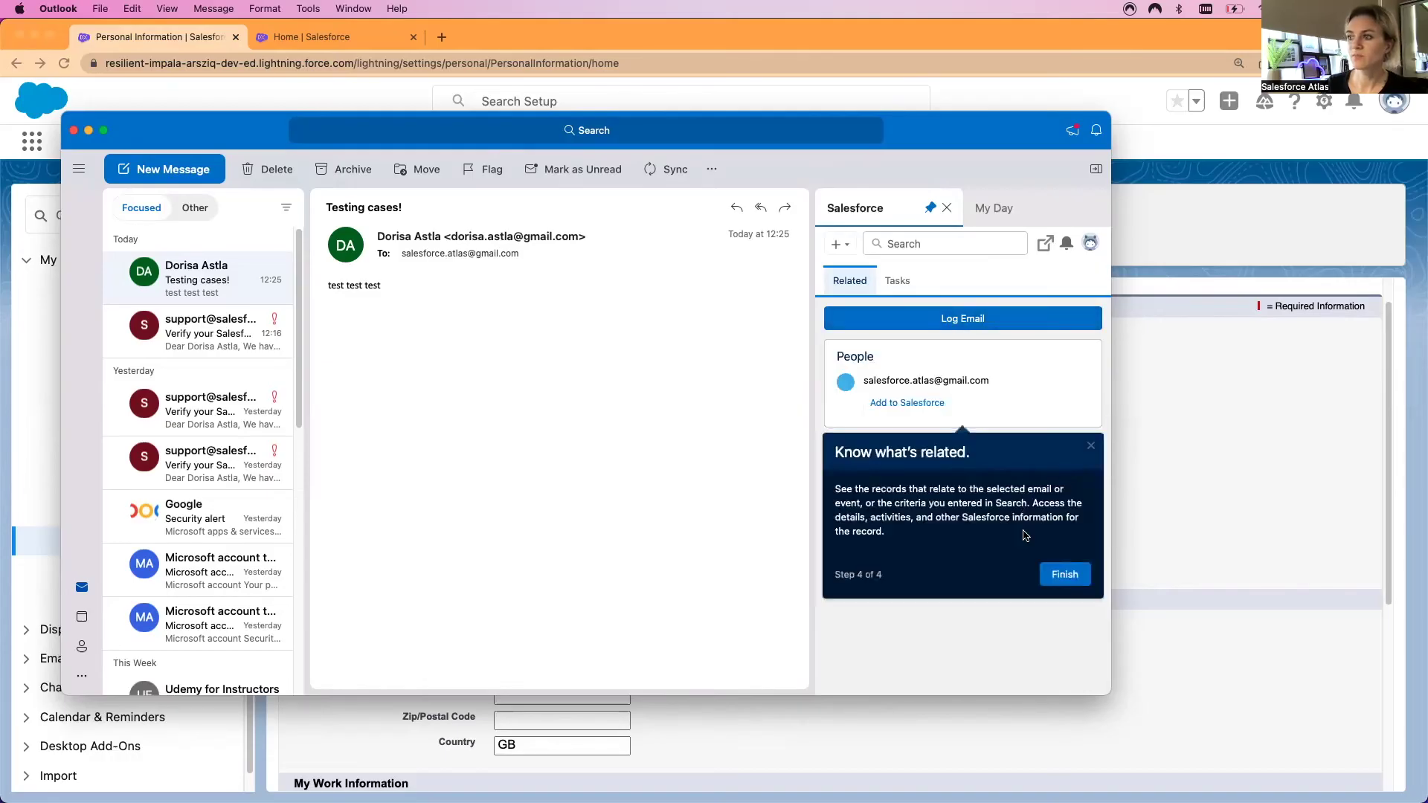
pyautogui.click(1062, 575)
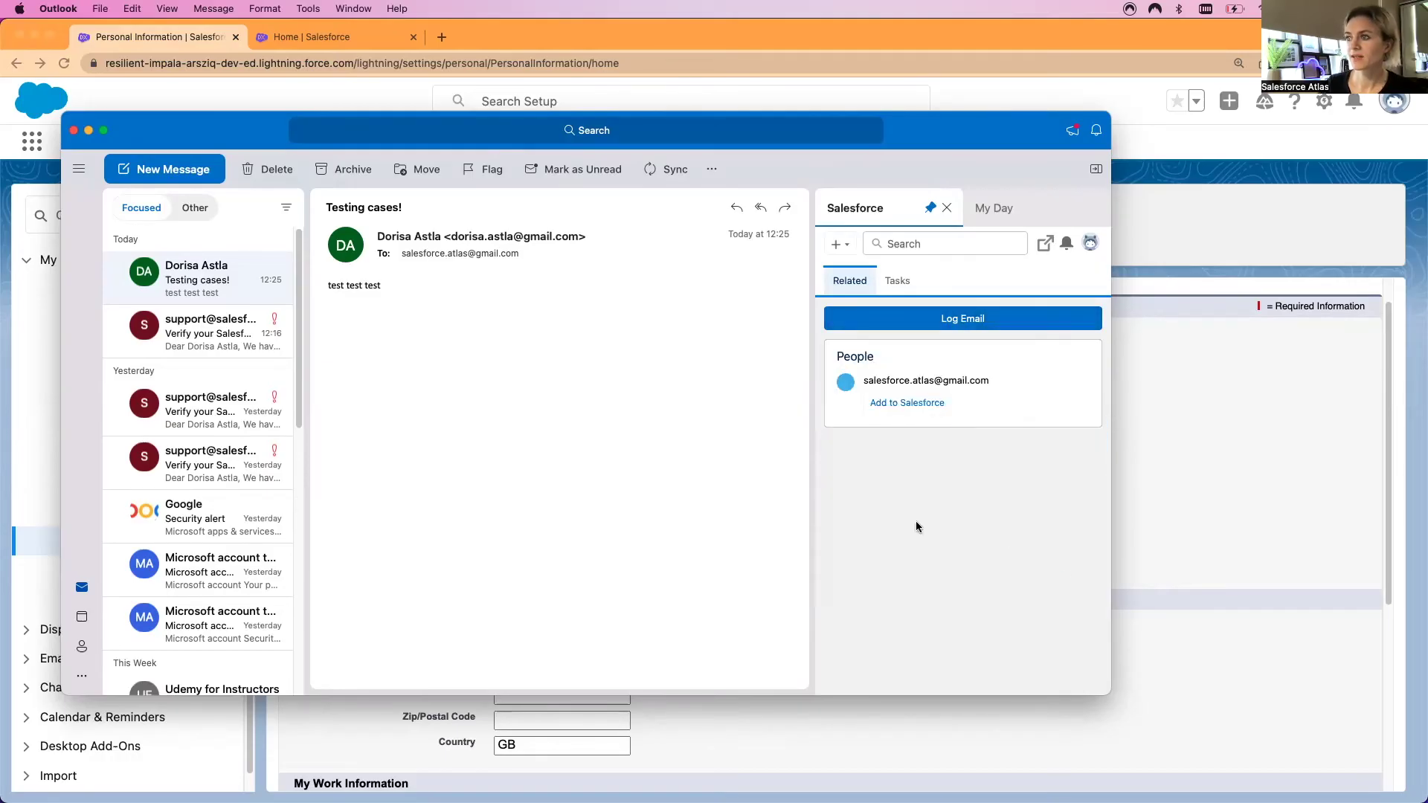
pyautogui.moveTo(813, 494); pyautogui.dragTo(759, 494)
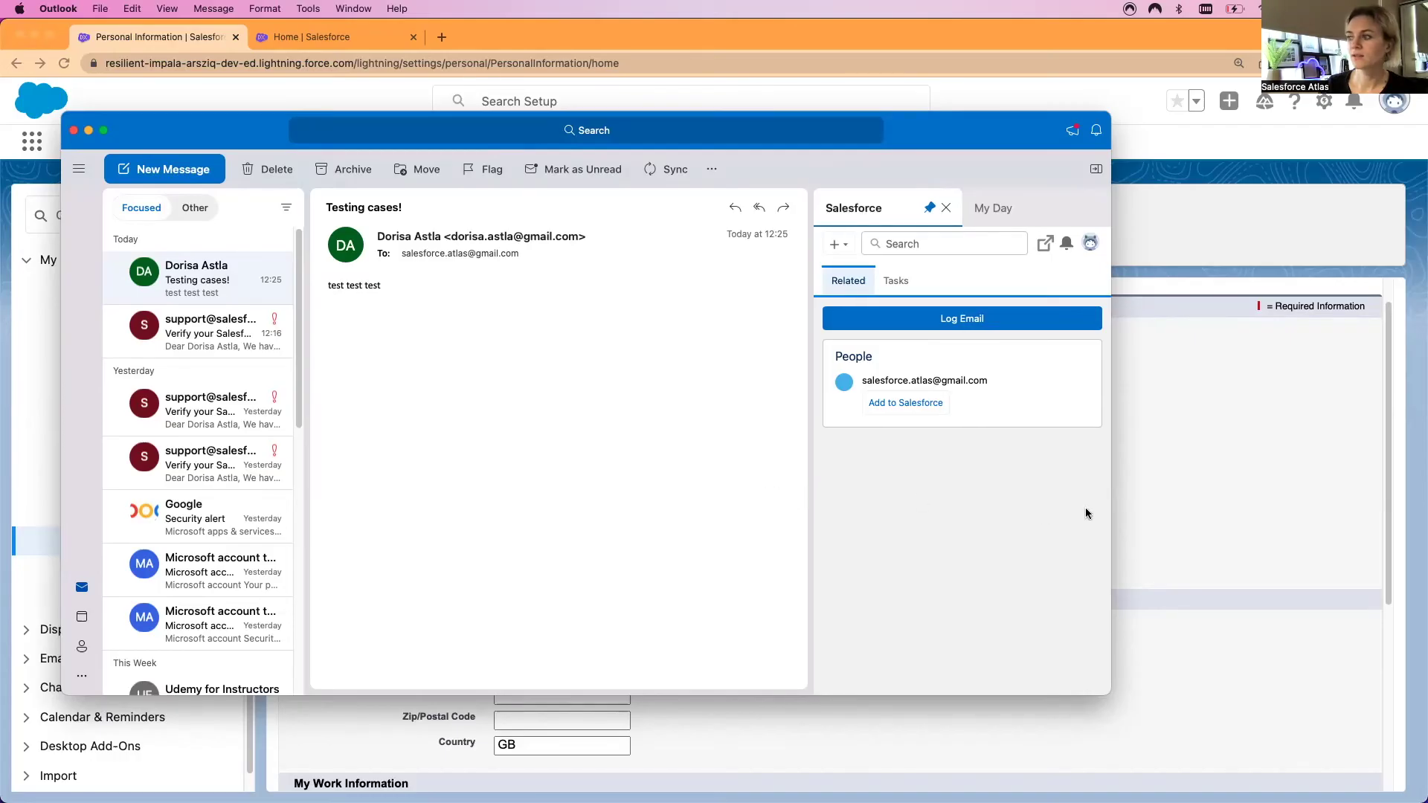
pyautogui.moveTo(1116, 519); pyautogui.dragTo(1131, 520)
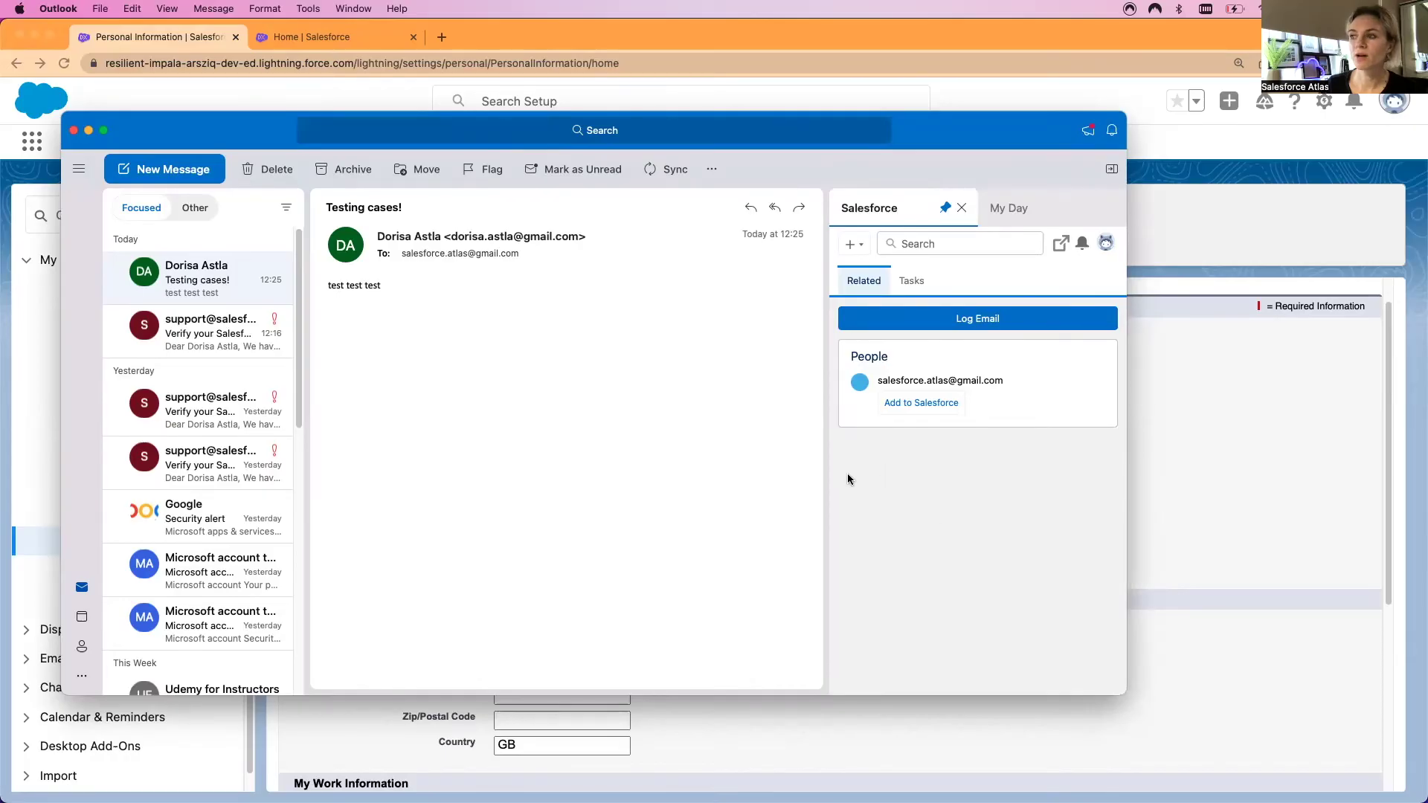
# Browse the Salesforce pane's record-creation choices and today's tasks, then return to related records
pyautogui.click(860, 247)
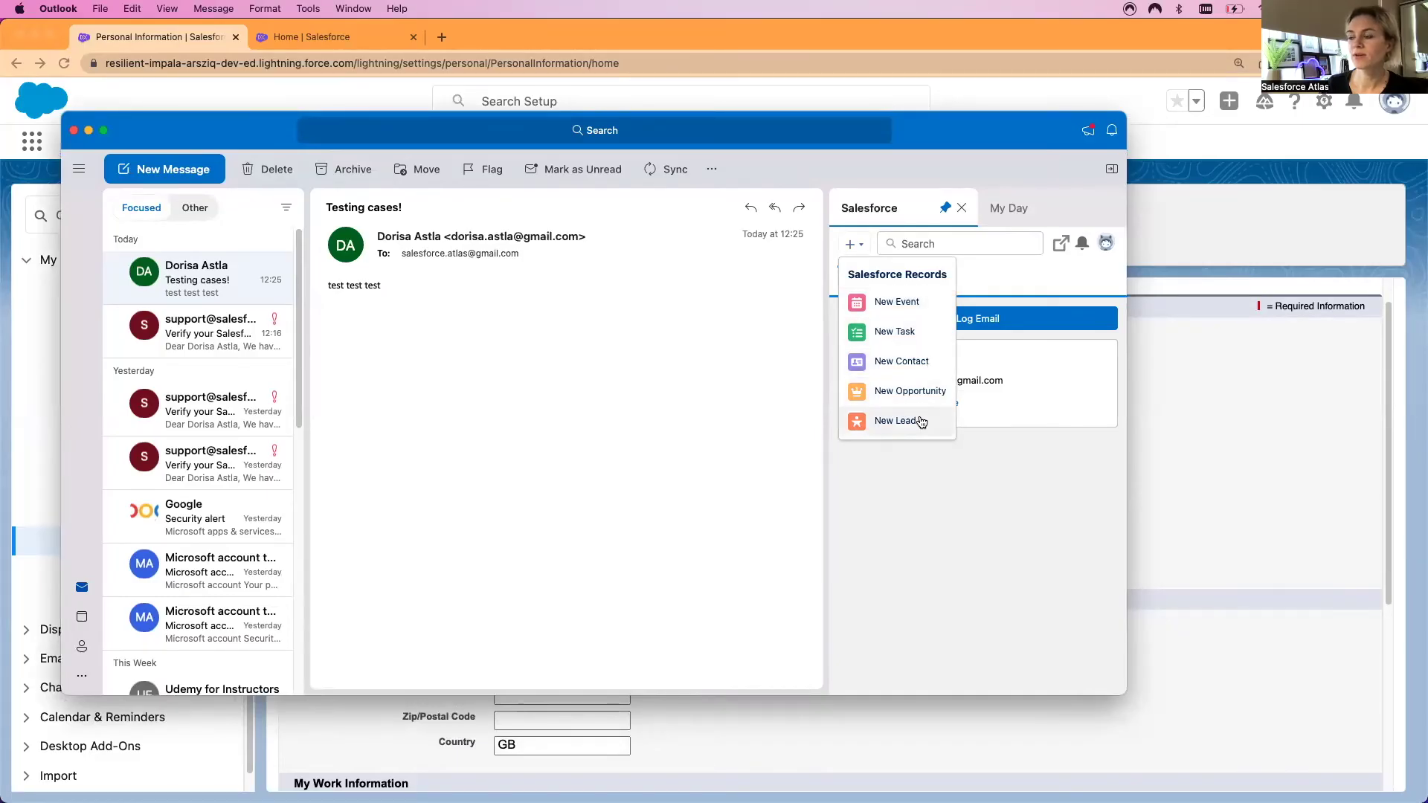
pyautogui.click(958, 503)
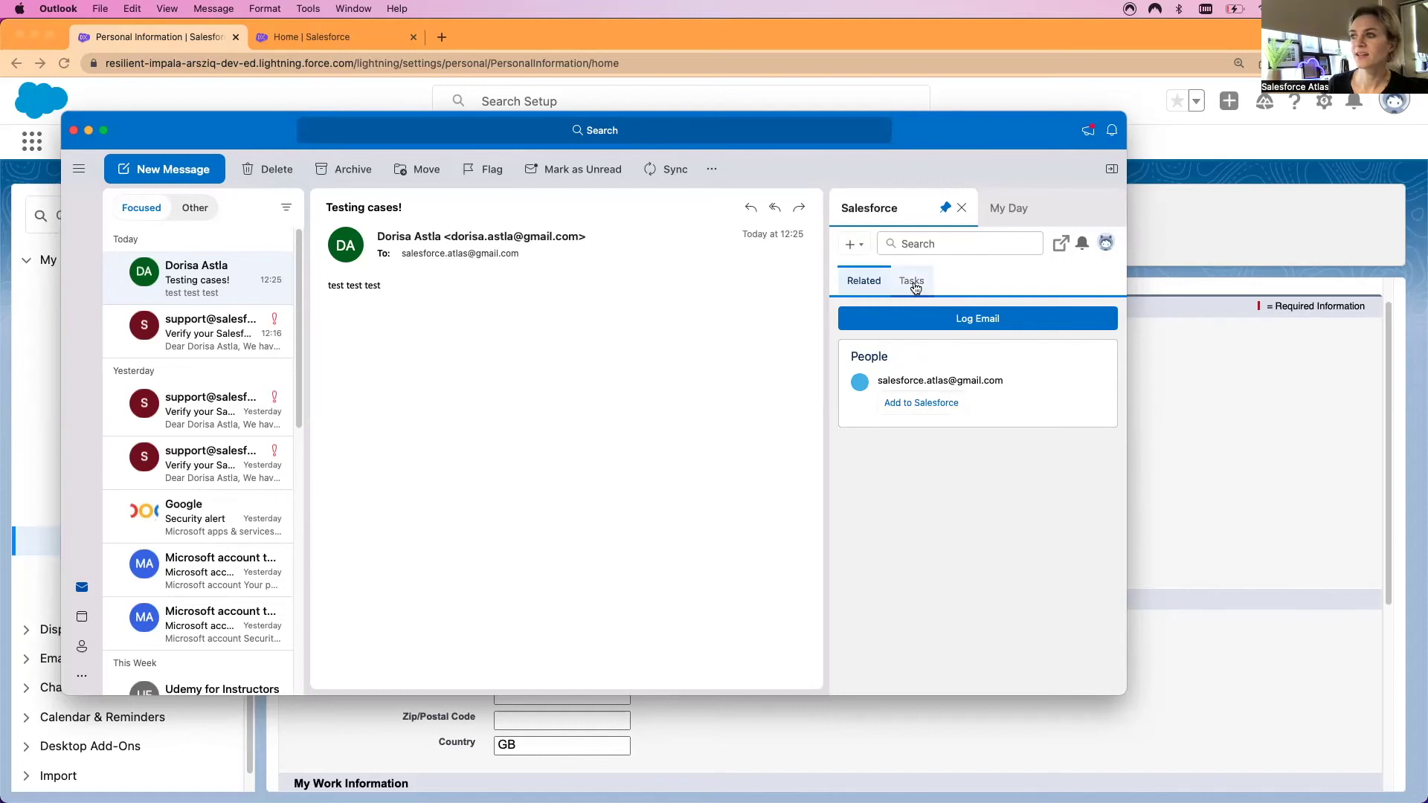
pyautogui.click(913, 281)
pyautogui.click(862, 281)
# Log the Testing cases! email against the sender's record with Log Emails Faster turned on
pyautogui.click(962, 319)
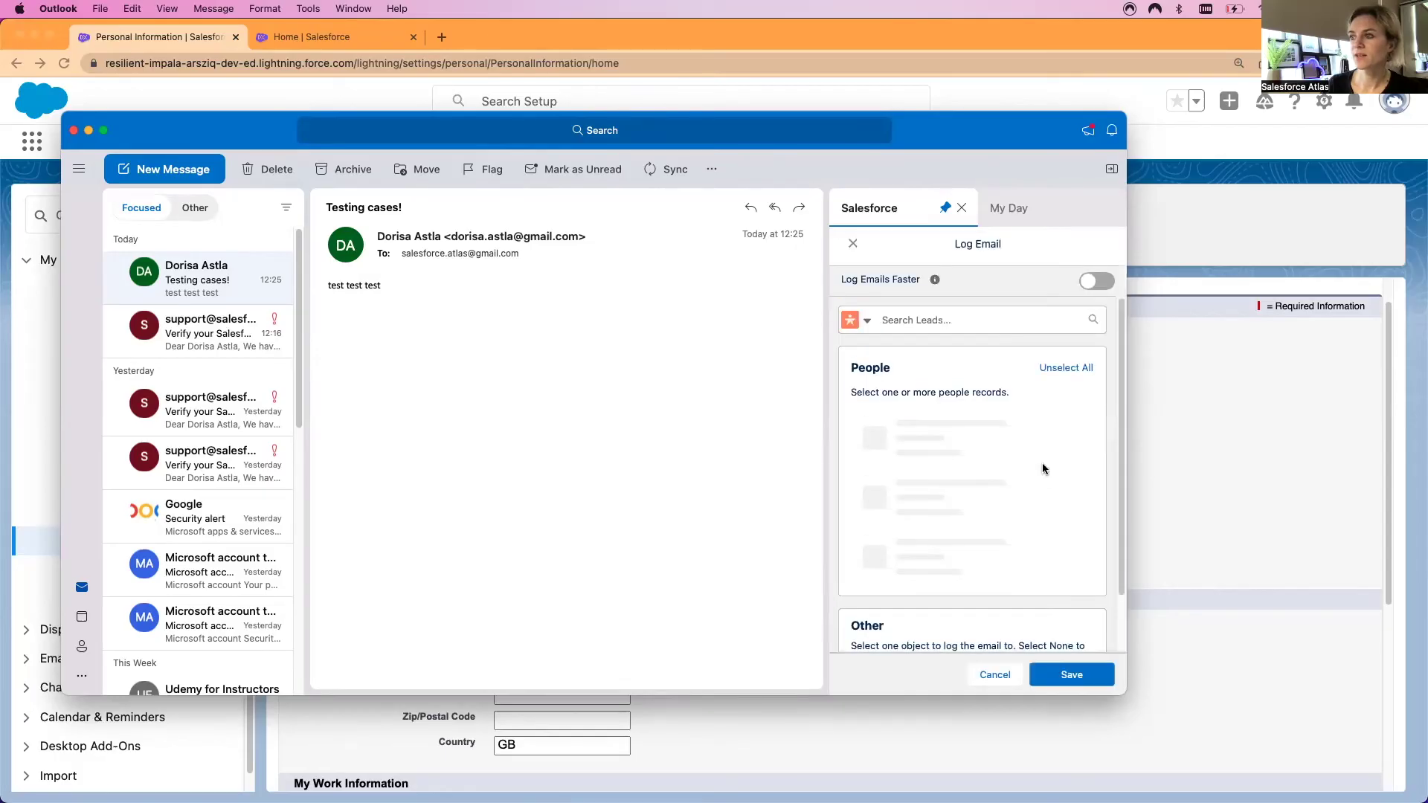
pyautogui.click(1092, 283)
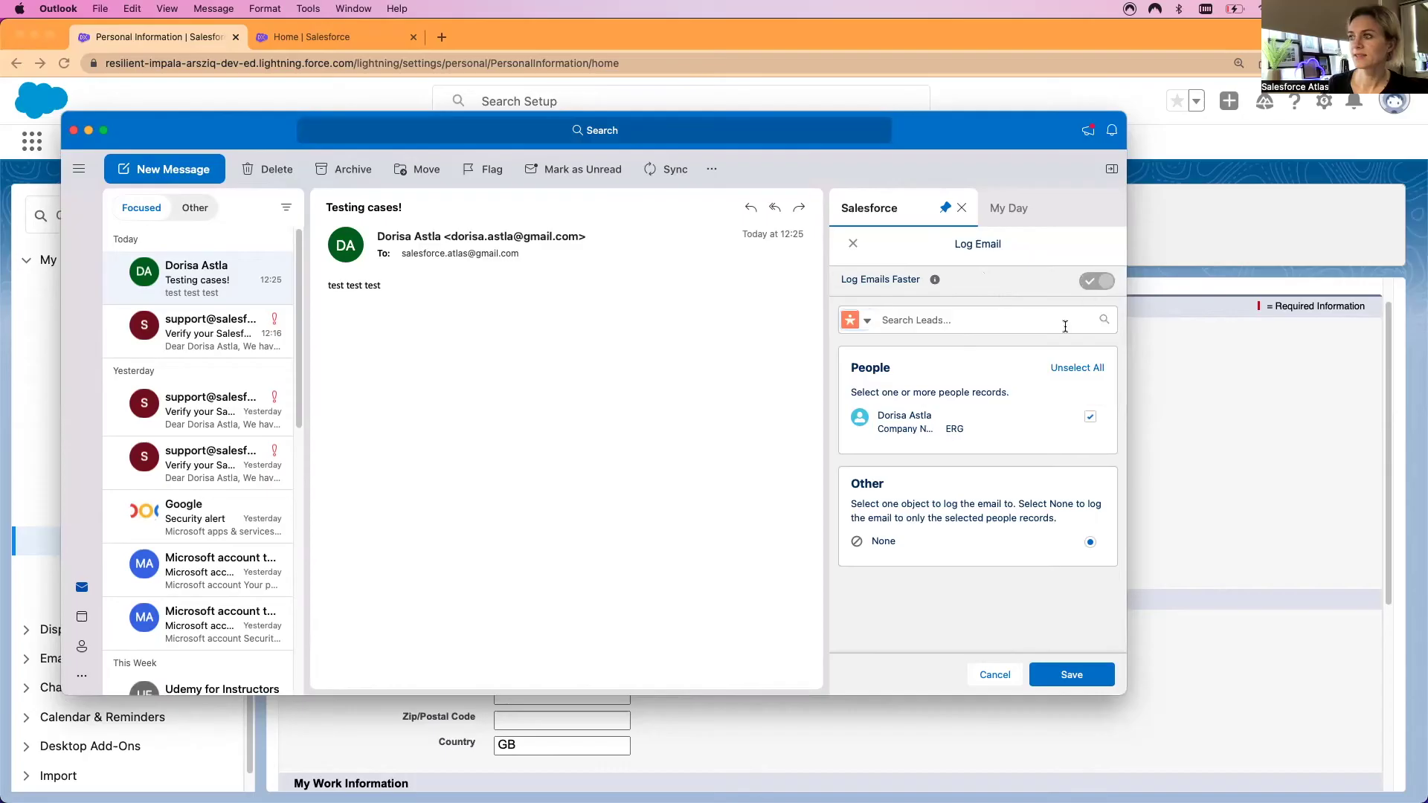
pyautogui.click(1064, 673)
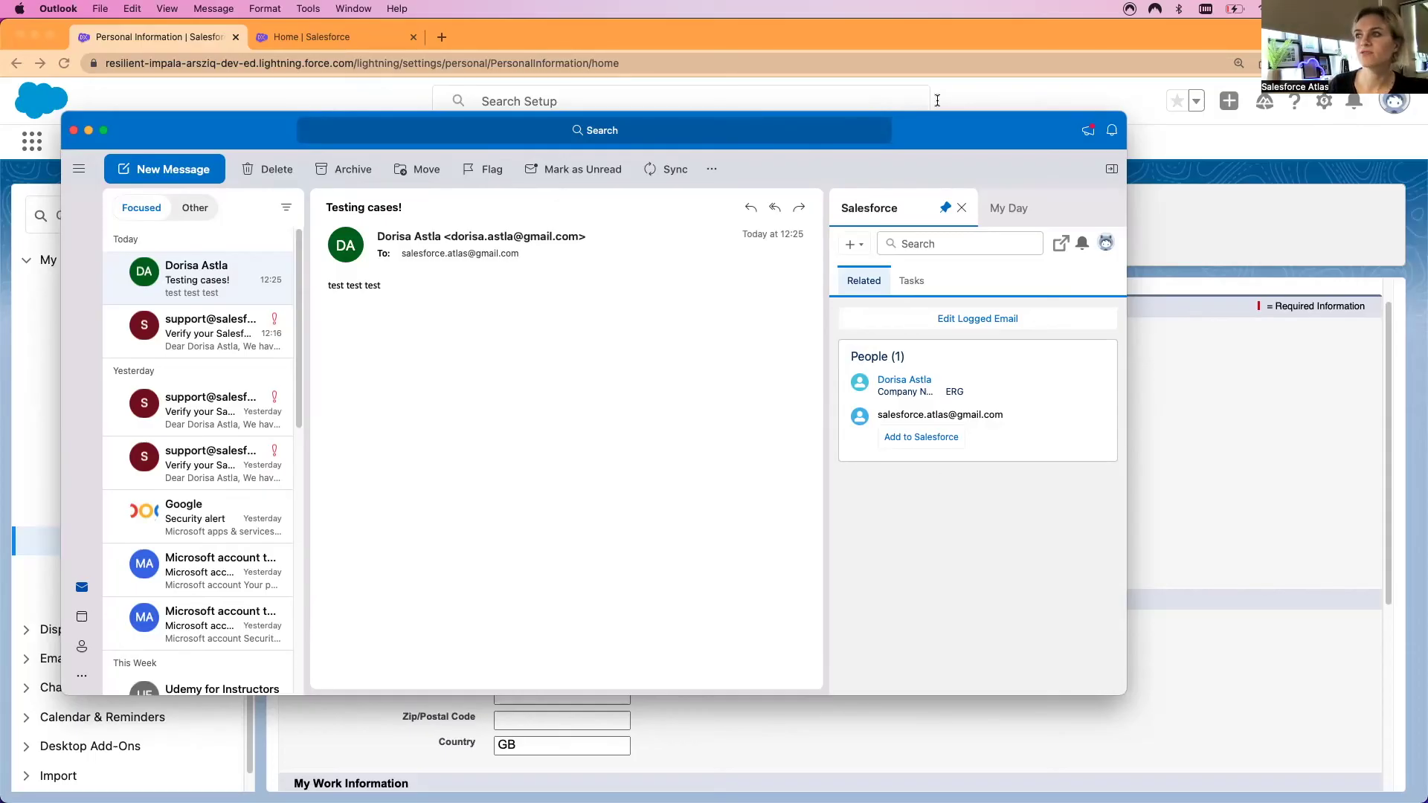
pyautogui.moveTo(937, 130); pyautogui.dragTo(939, 119)
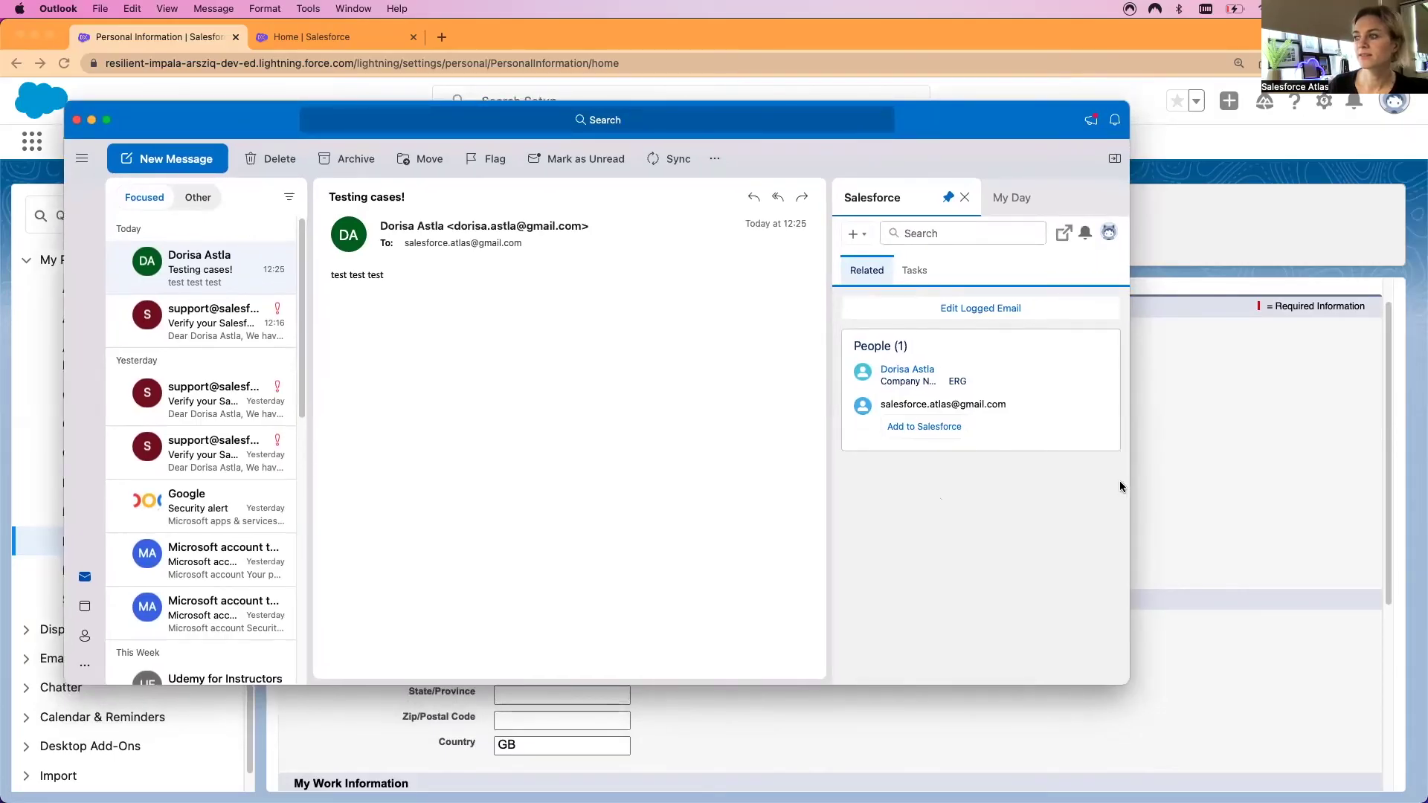
# Reposition Outlook beside the test draft, check its Email Templates options, and begin a new Salesforce record
pyautogui.moveTo(932, 132); pyautogui.dragTo(919, 134)
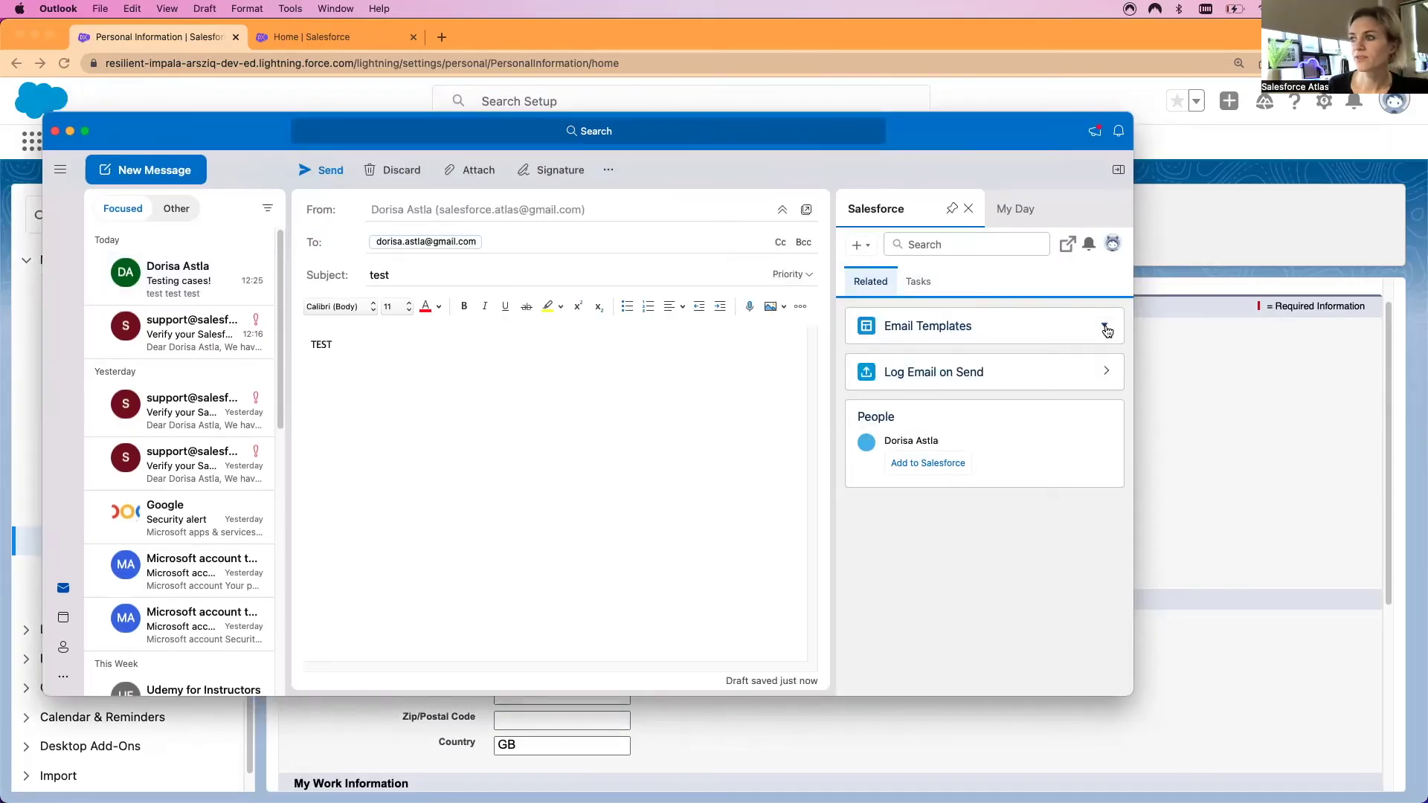
pyautogui.click(1105, 327)
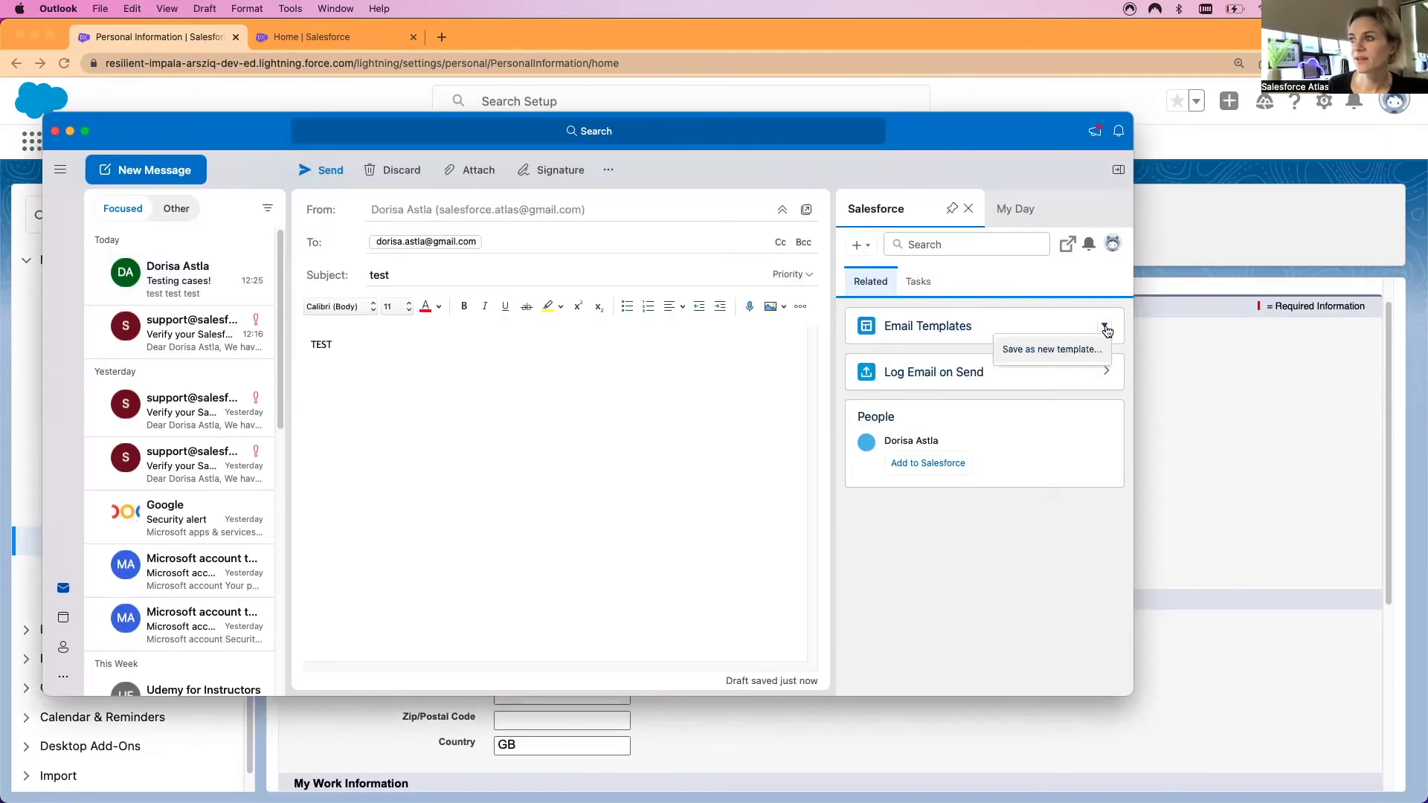
pyautogui.click(1105, 328)
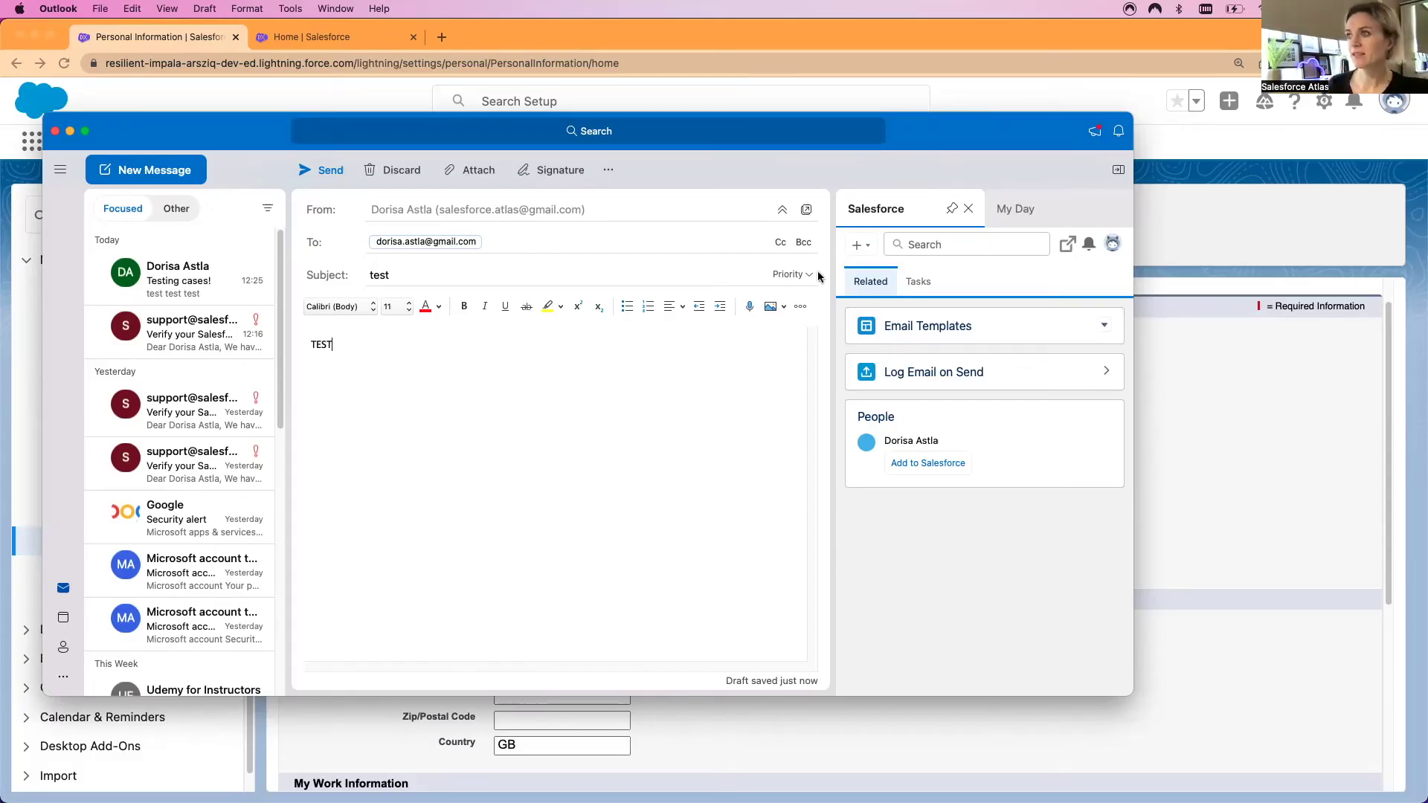
pyautogui.click(861, 246)
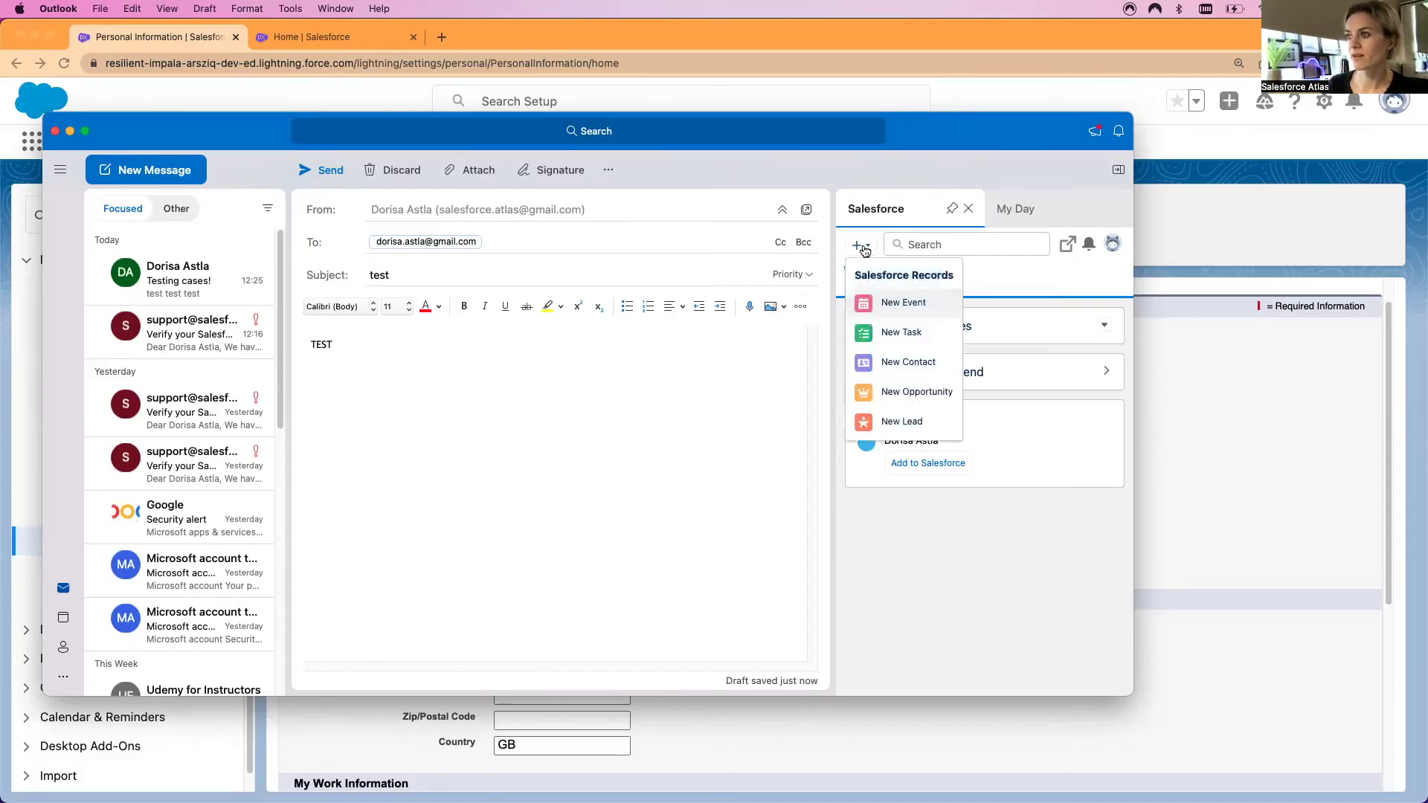
# Fill the new contact's Email field with the recipient's address copied from the draft
pyautogui.rightClick(457, 241)
pyautogui.click(484, 268)
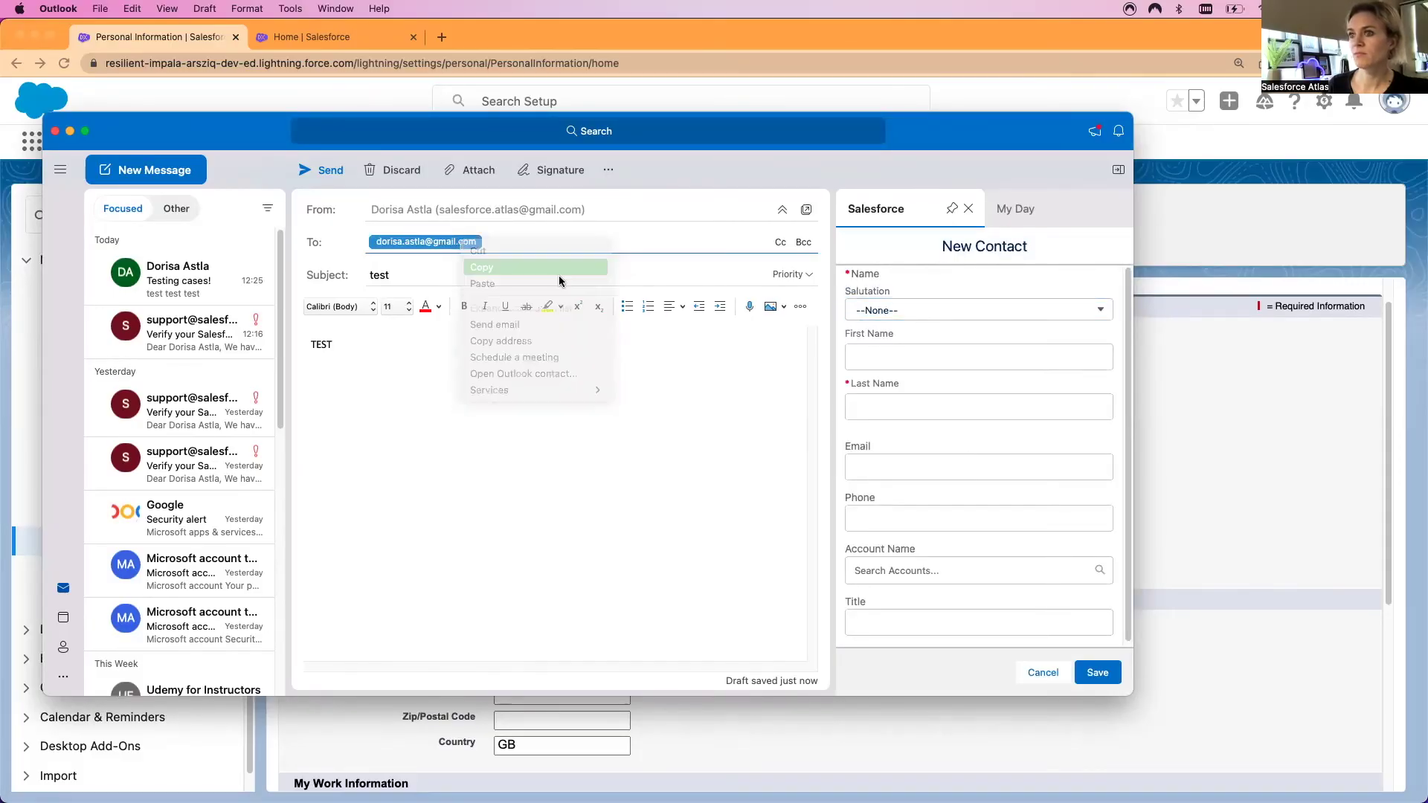
pyautogui.click(900, 467)
pyautogui.rightClick(904, 471)
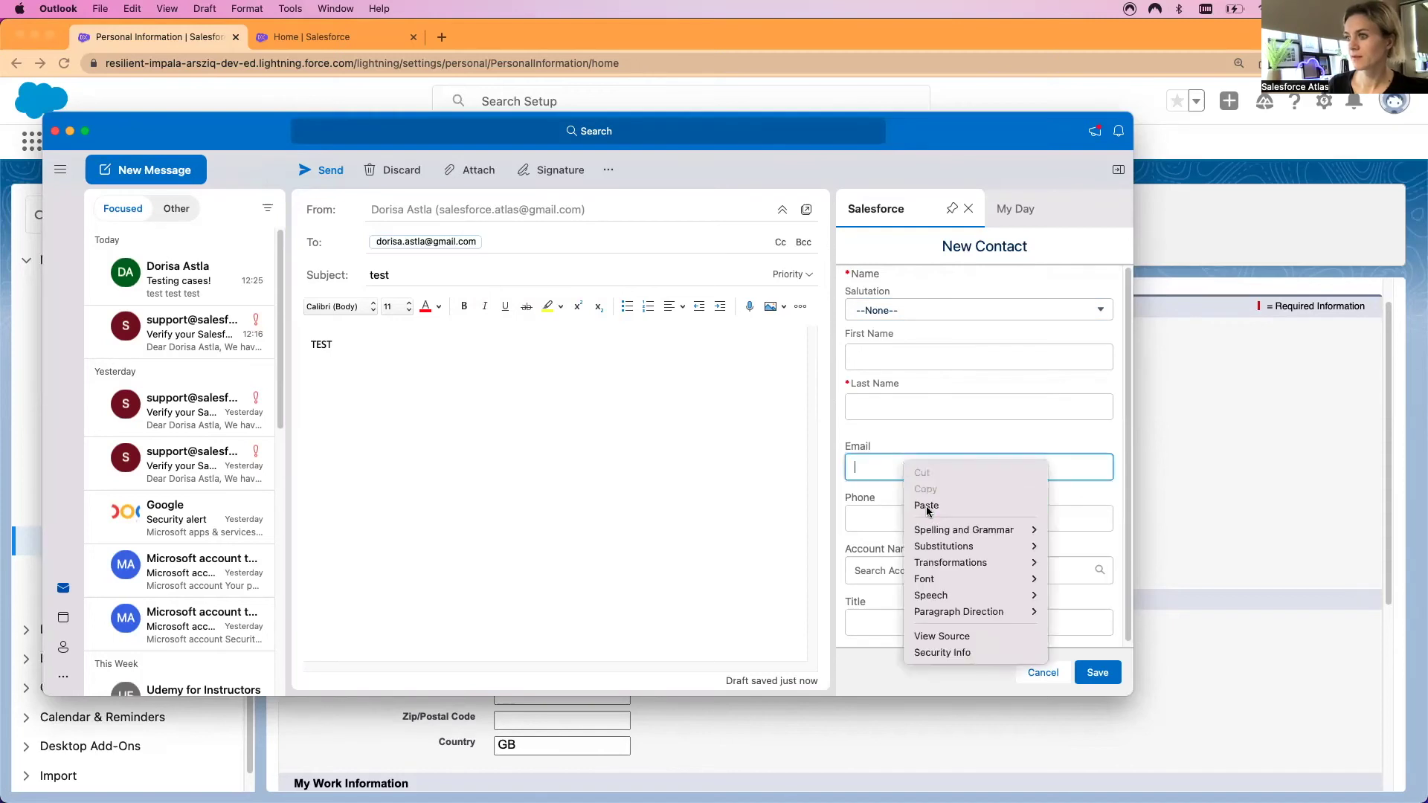
pyautogui.click(929, 510)
pyautogui.moveTo(1084, 467); pyautogui.dragTo(964, 468)
pyautogui.press('BackSpace')
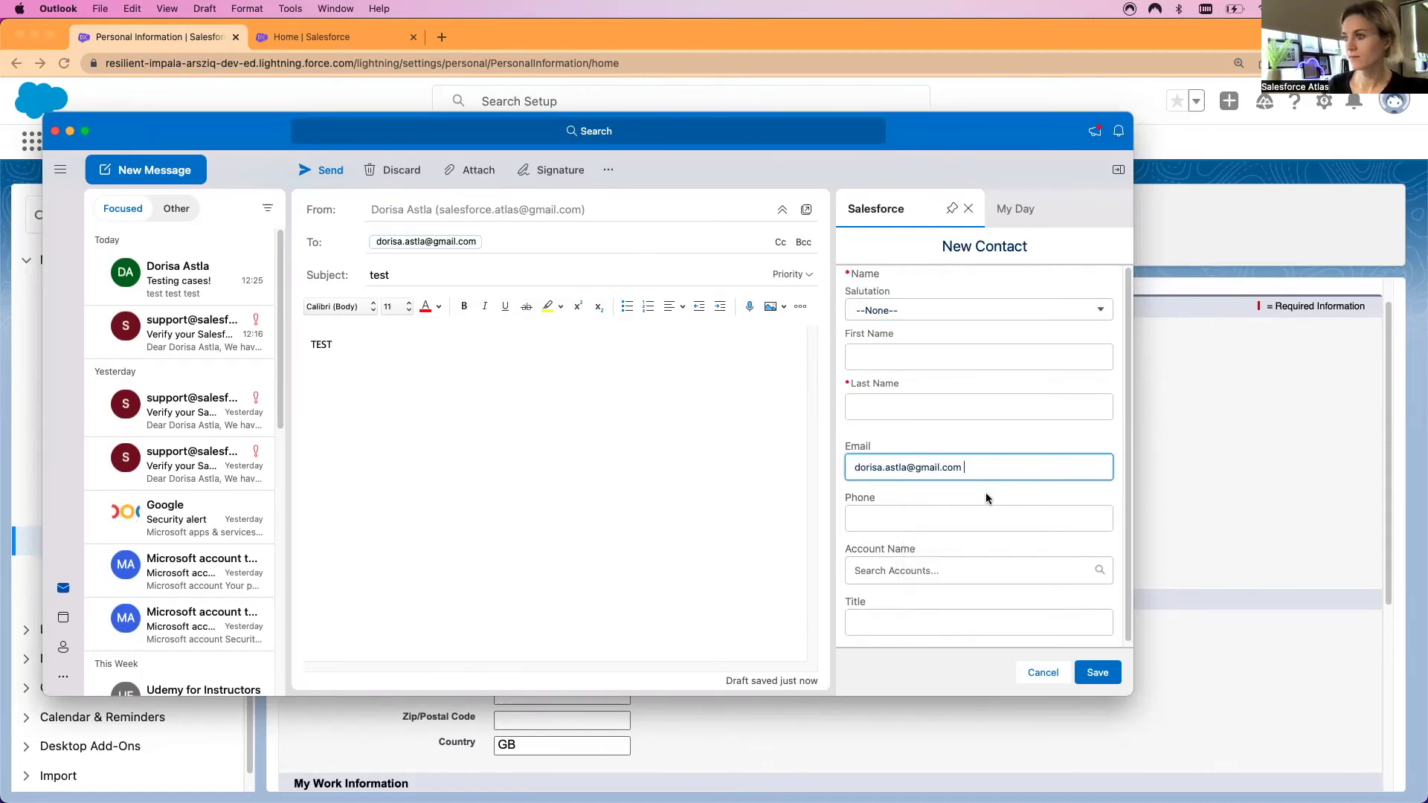
# Enter the new contact's first and last name
pyautogui.click(908, 357)
pyautogui.write('DORISA')
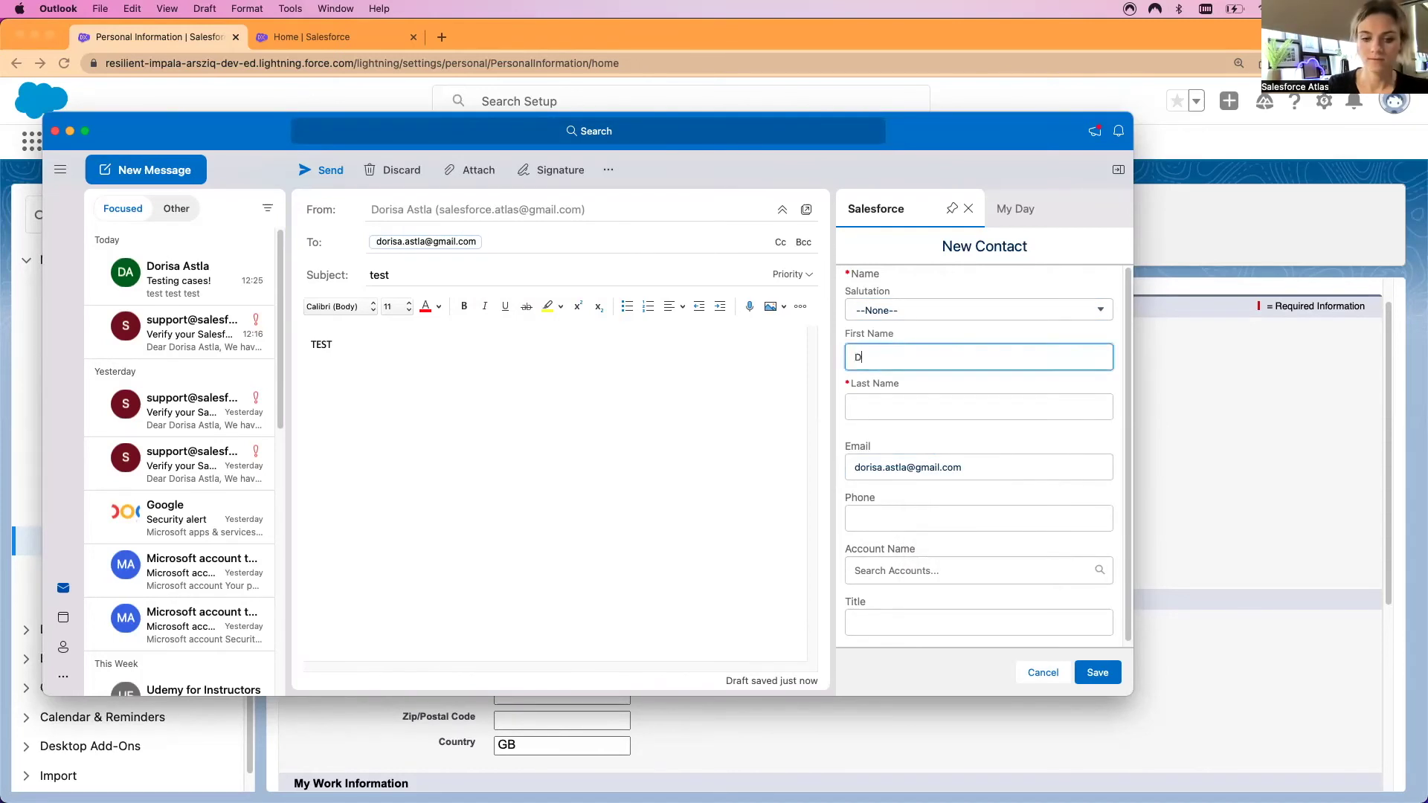
pyautogui.press('BackSpace')
pyautogui.press('BackSpace')
pyautogui.write('oris')
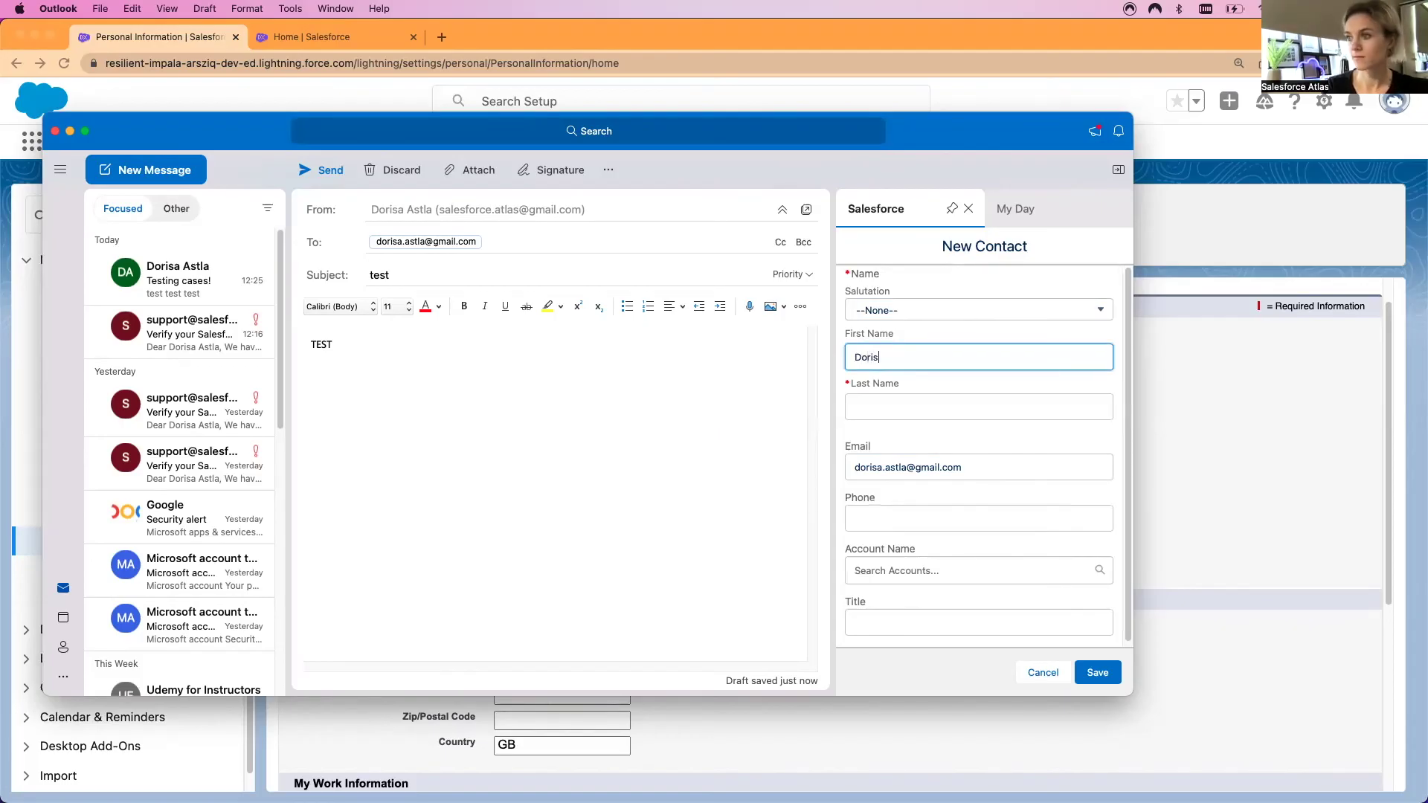
pyautogui.write('a')
pyautogui.press('Tab')
pyautogui.write('A')
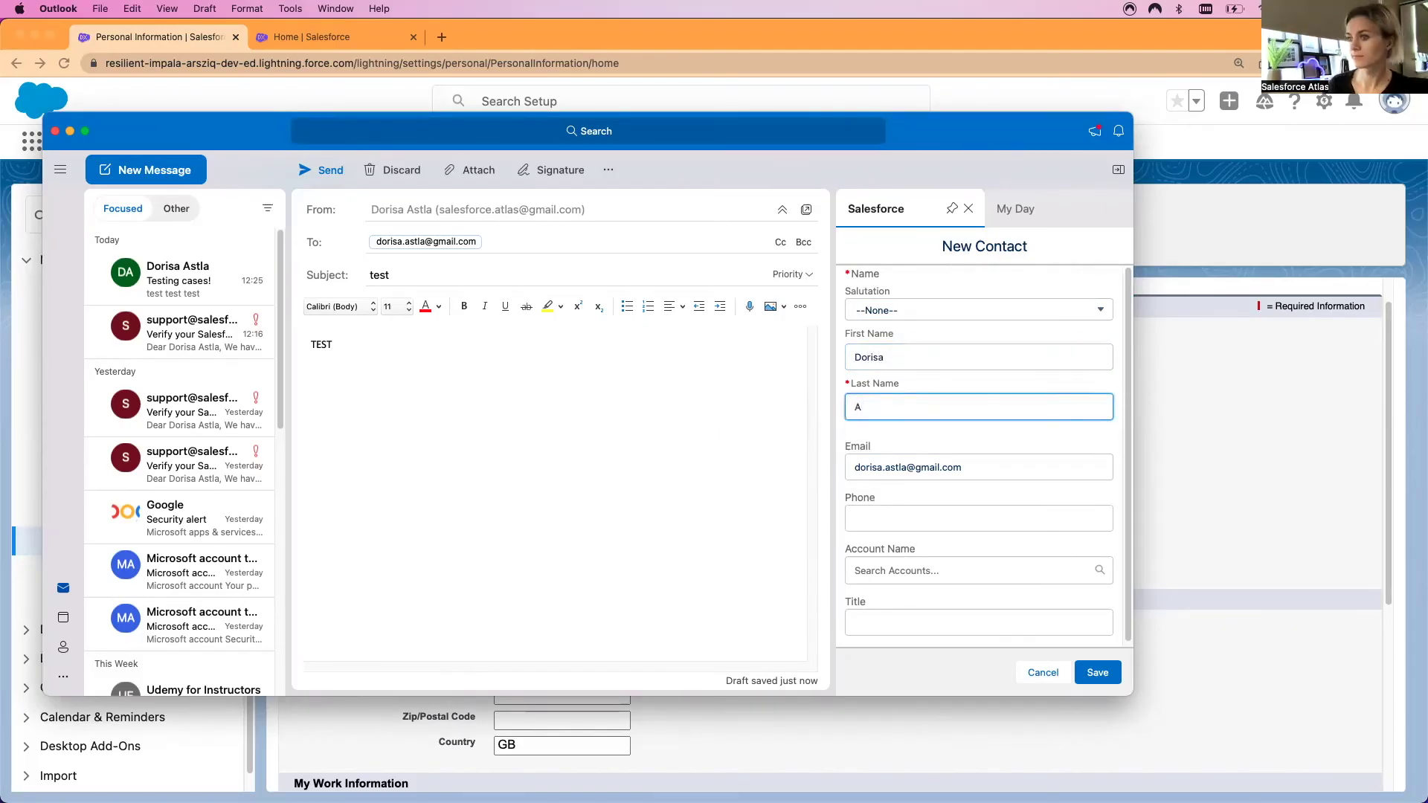
# Add the contact's phone number and link it to Burlington Textiles Corp of America
pyautogui.scroll(-1, 958, 488)
pyautogui.click(943, 512)
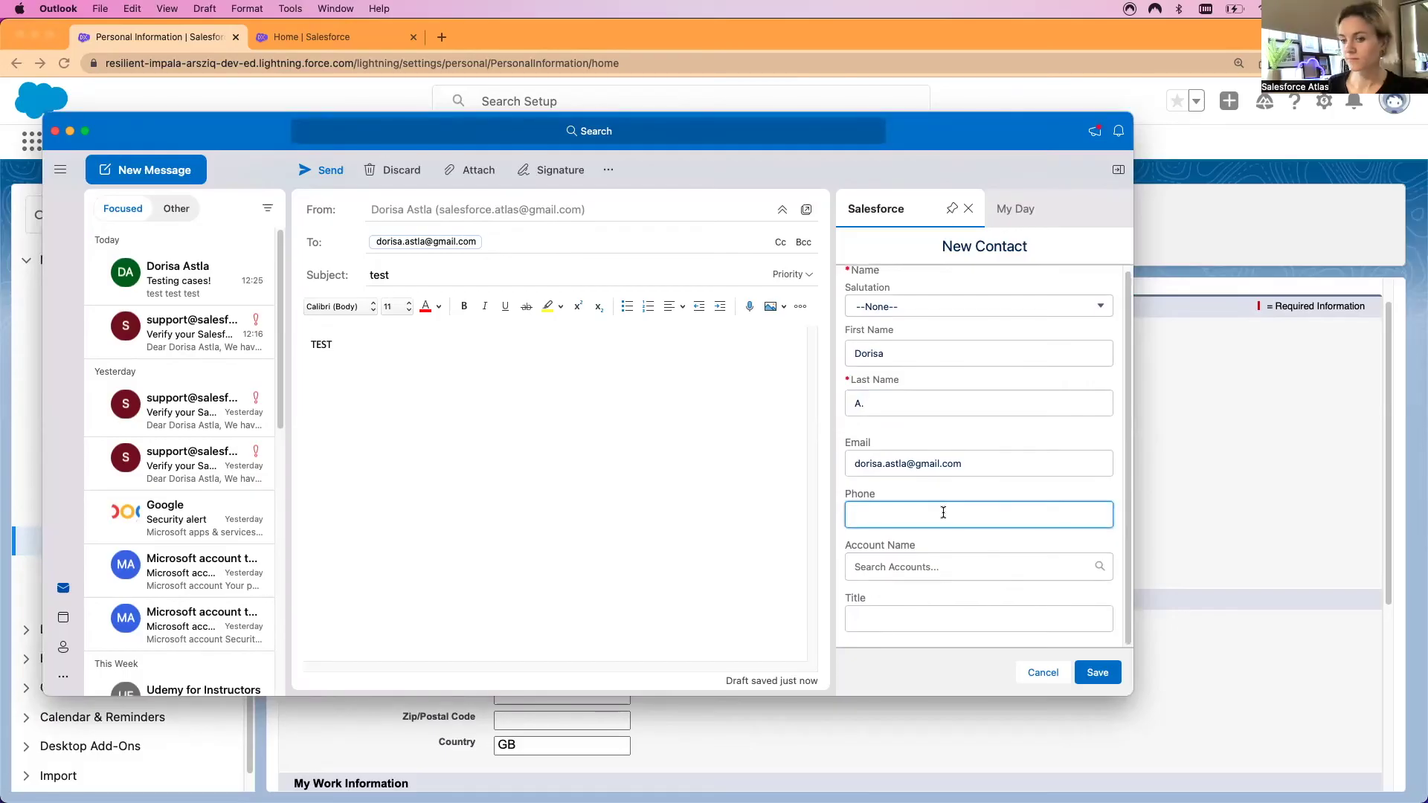
pyautogui.write('1234')
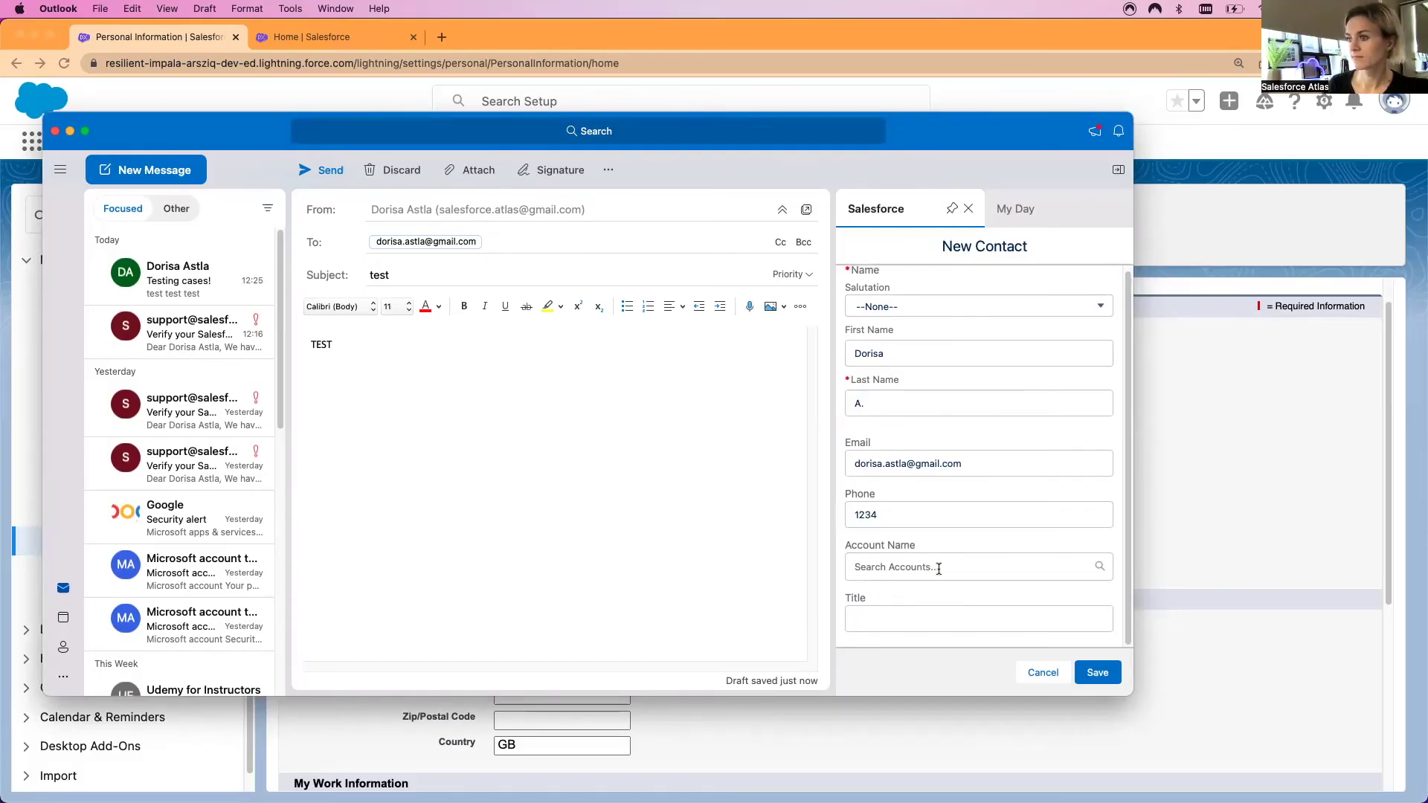
pyautogui.click(942, 568)
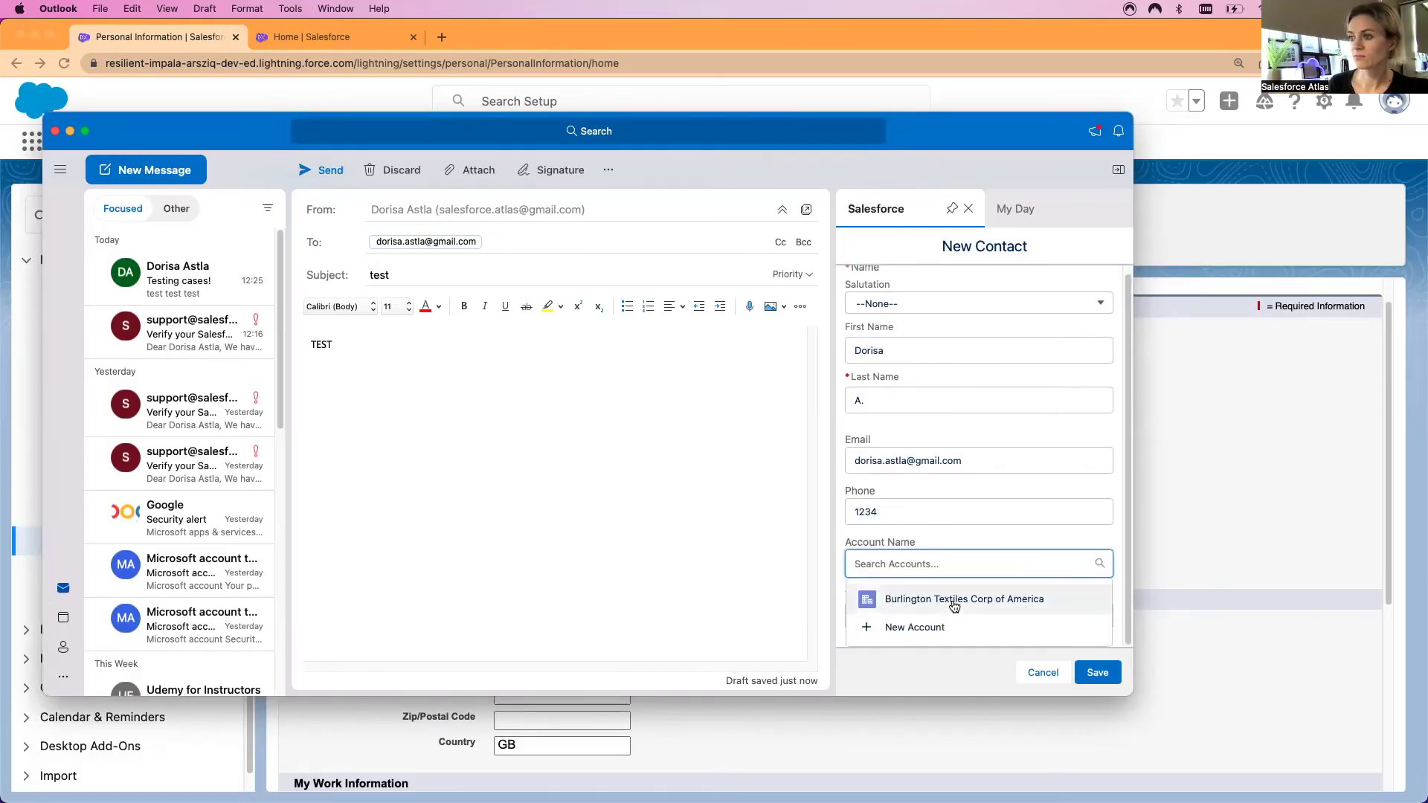
pyautogui.click(952, 594)
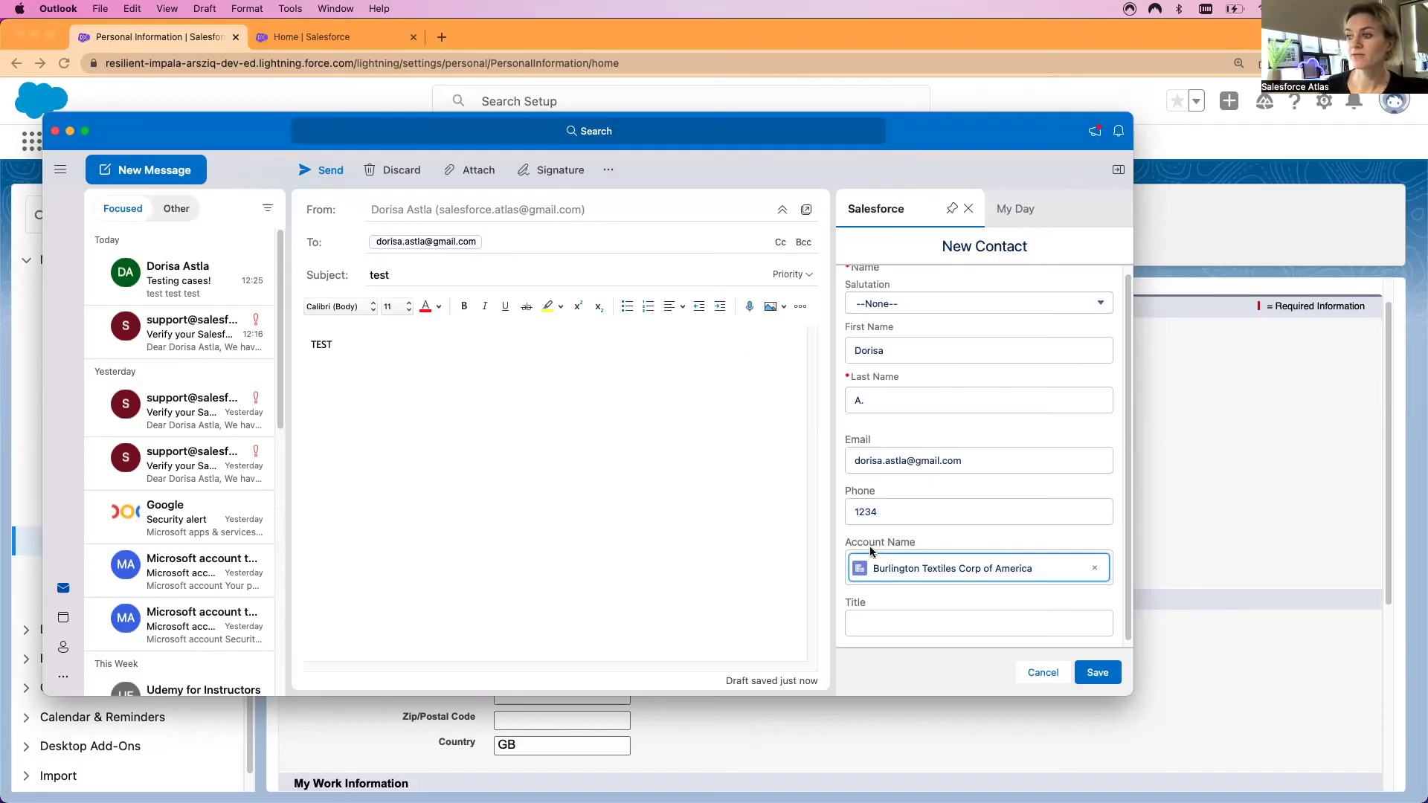
pyautogui.scroll(-1, 893, 554)
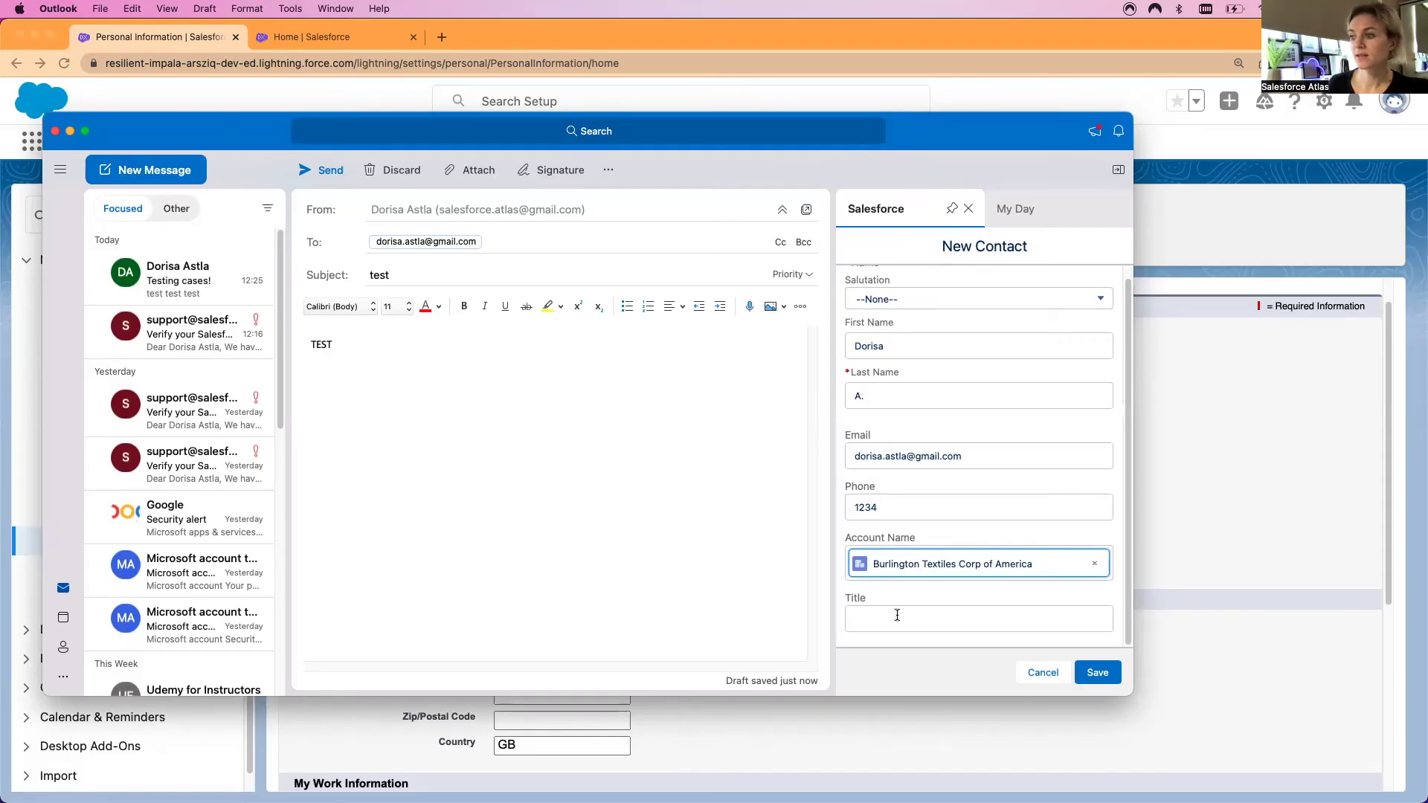
# Save the new contact, send the test email, and bring Chrome's Salesforce Home page forward
pyautogui.click(1097, 672)
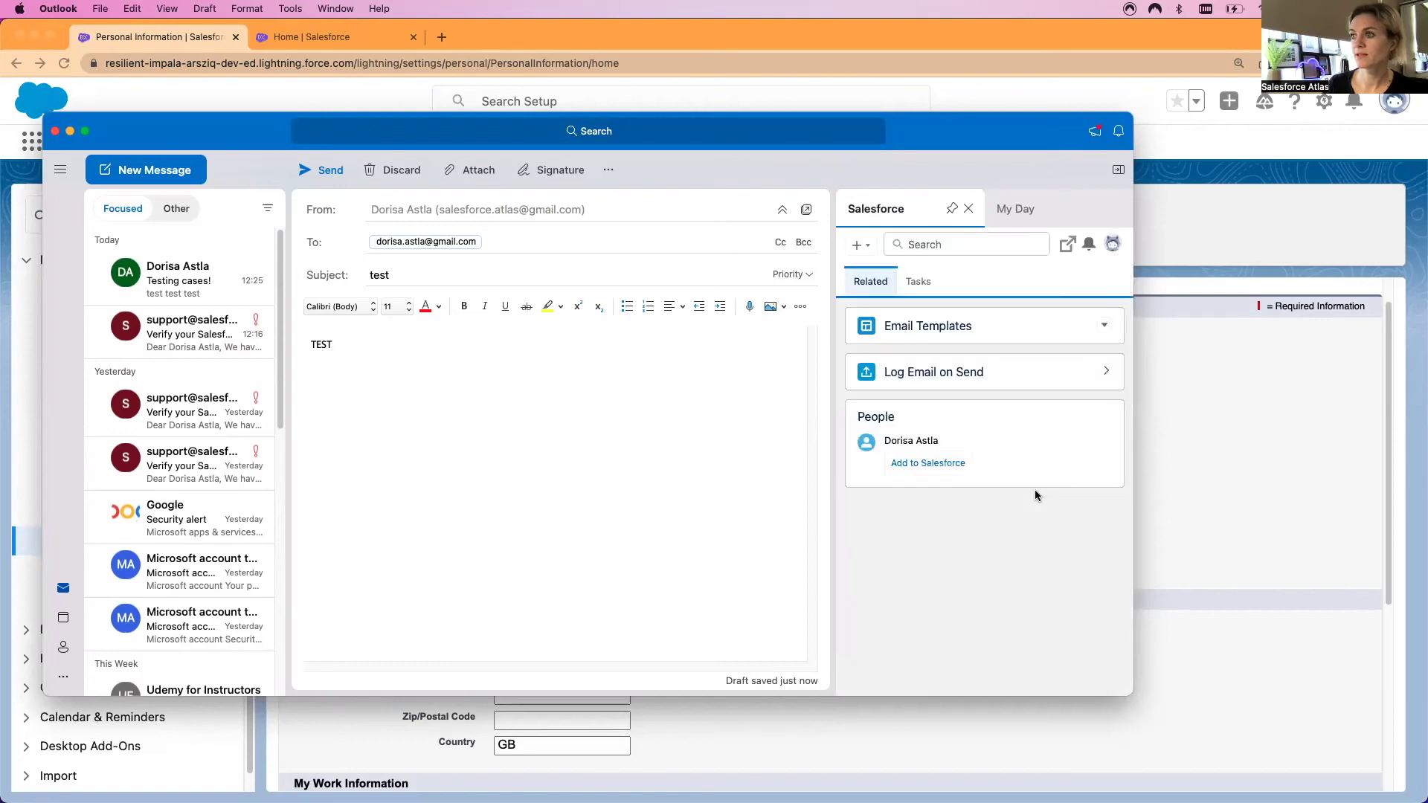
pyautogui.click(412, 348)
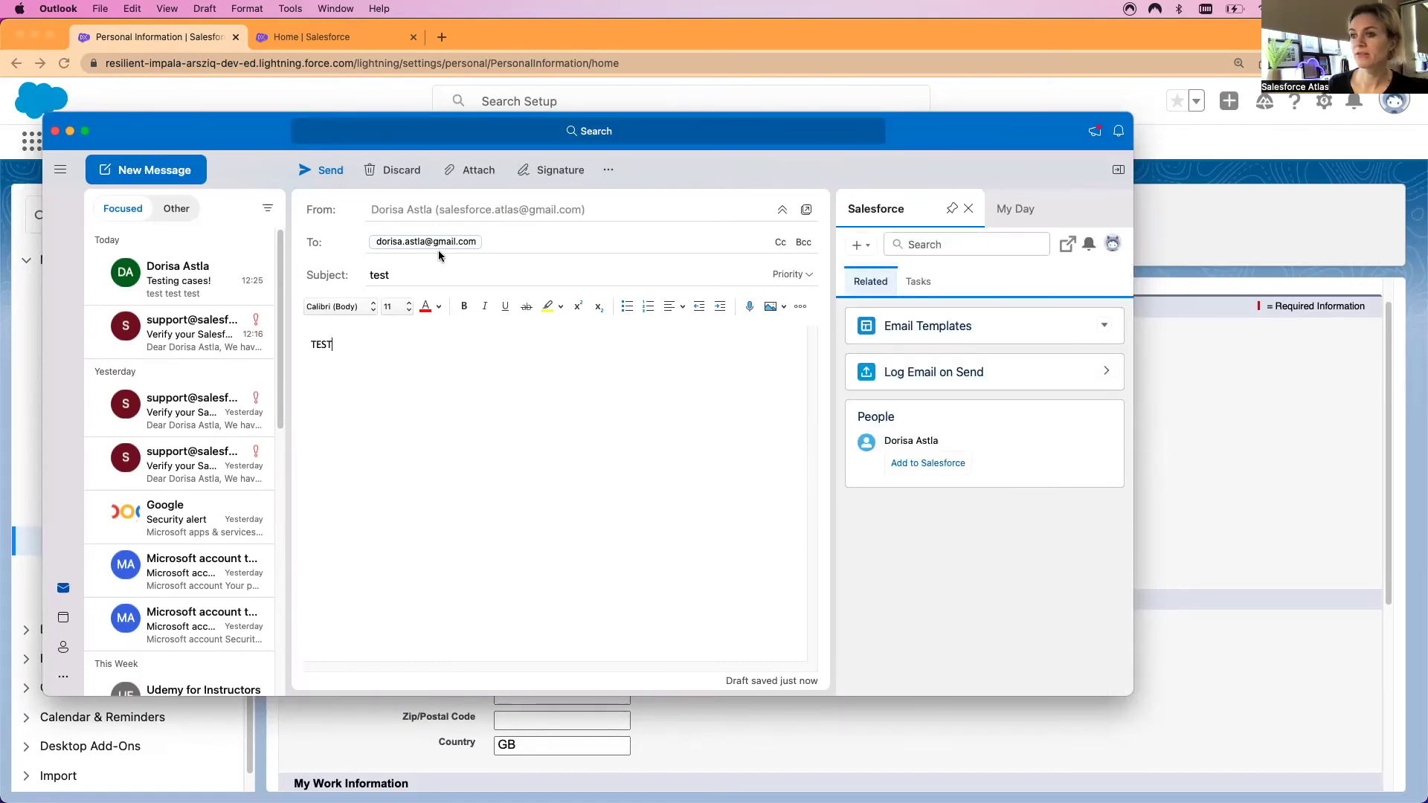
pyautogui.click(324, 171)
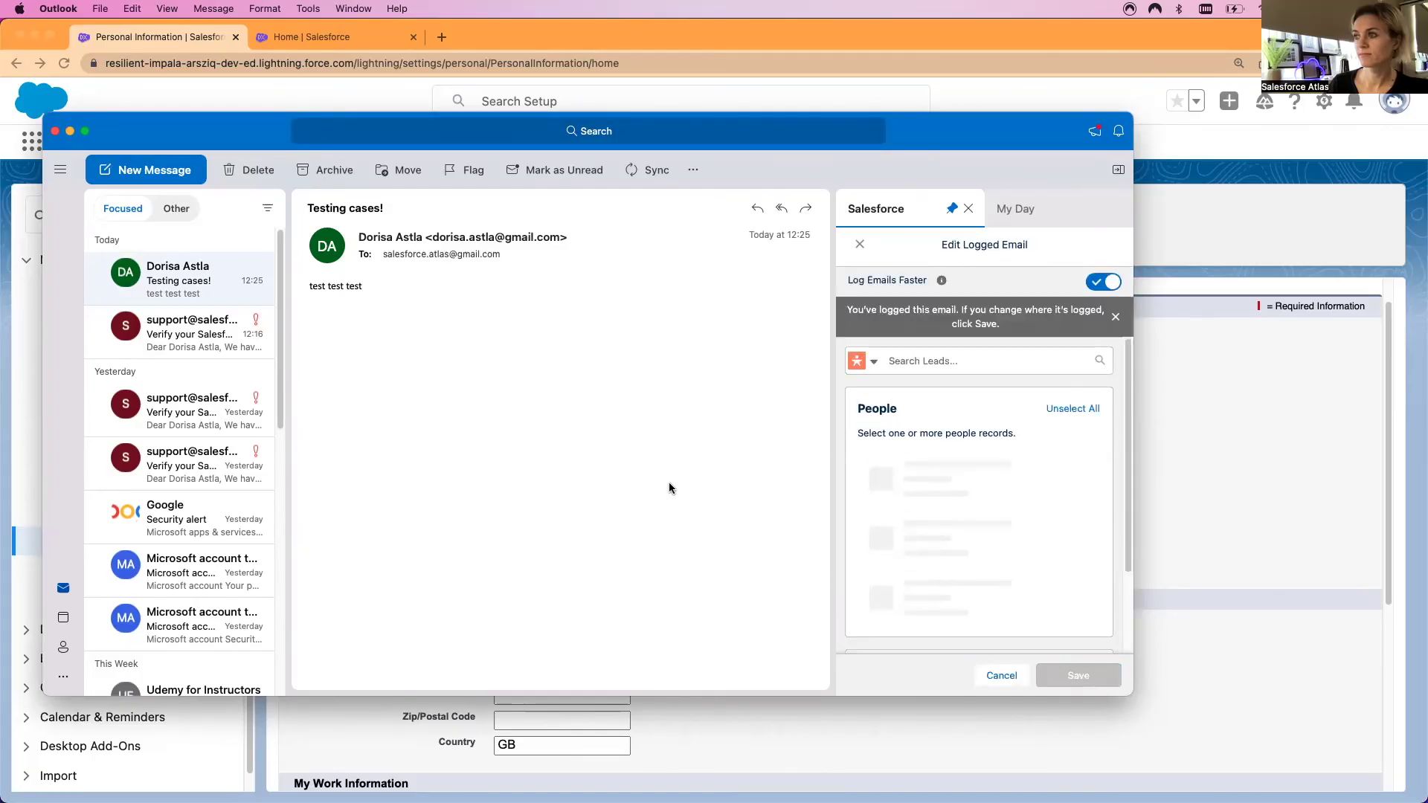
pyautogui.click(311, 36)
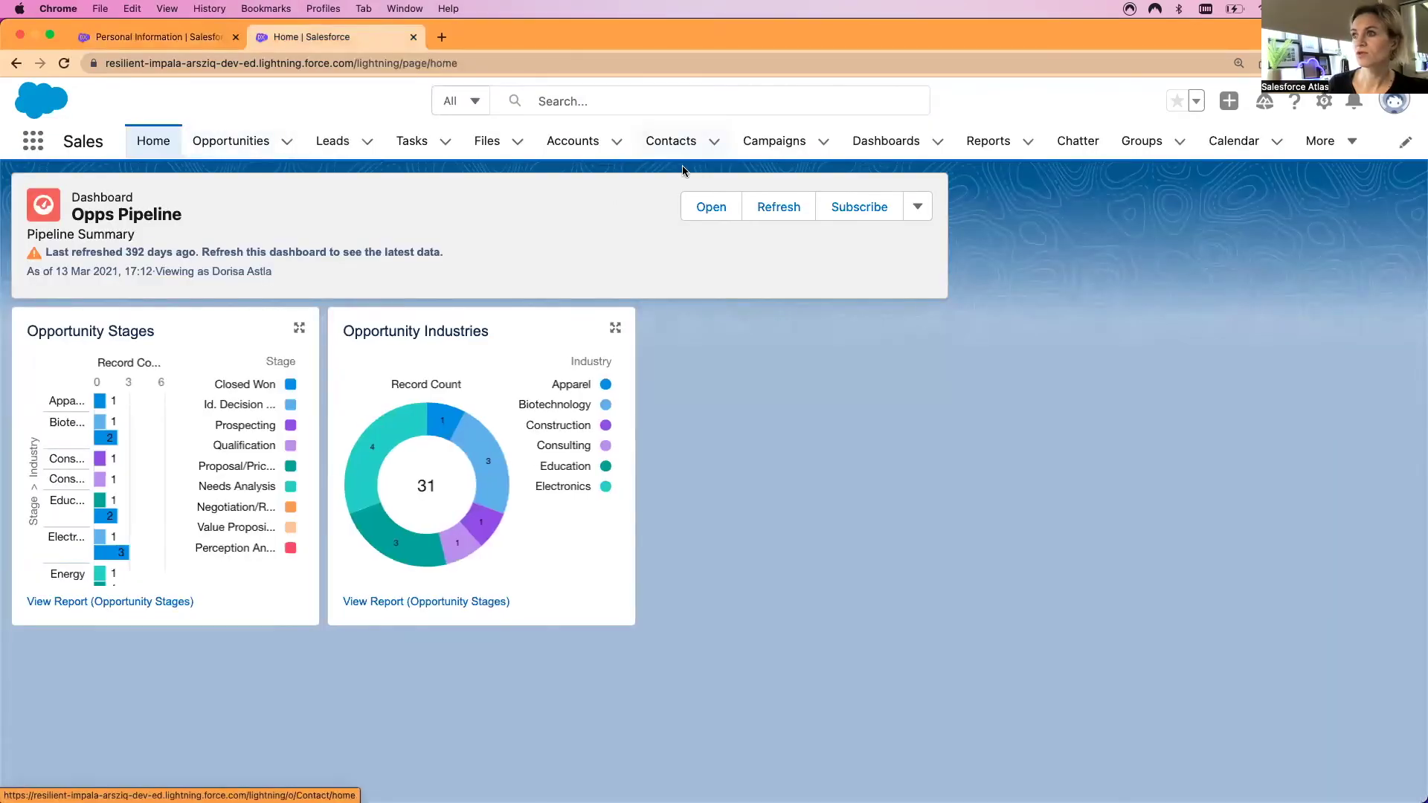
# View the Burlington Textiles Corp of America account, then the Contacts list showing the new contact
pyautogui.click(569, 142)
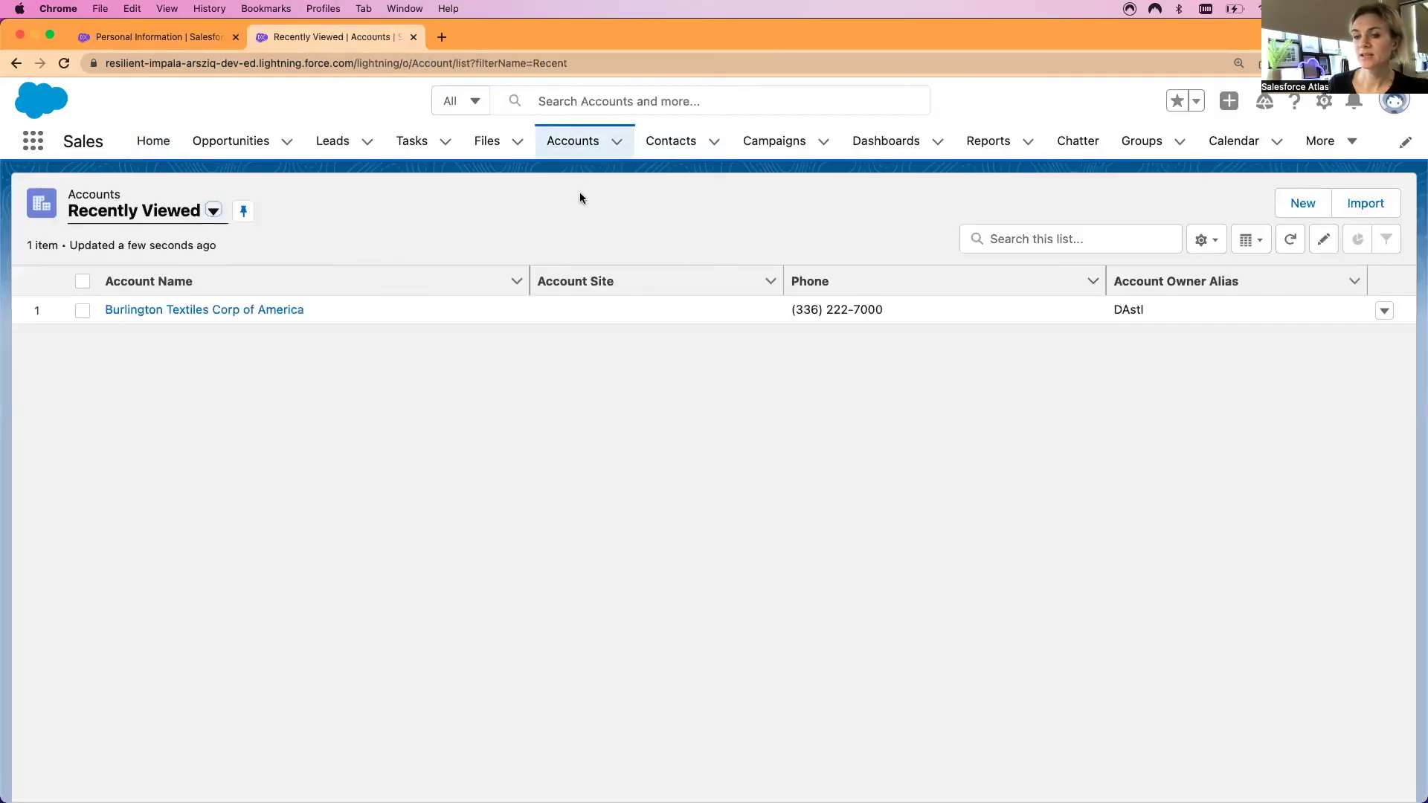
pyautogui.click(157, 311)
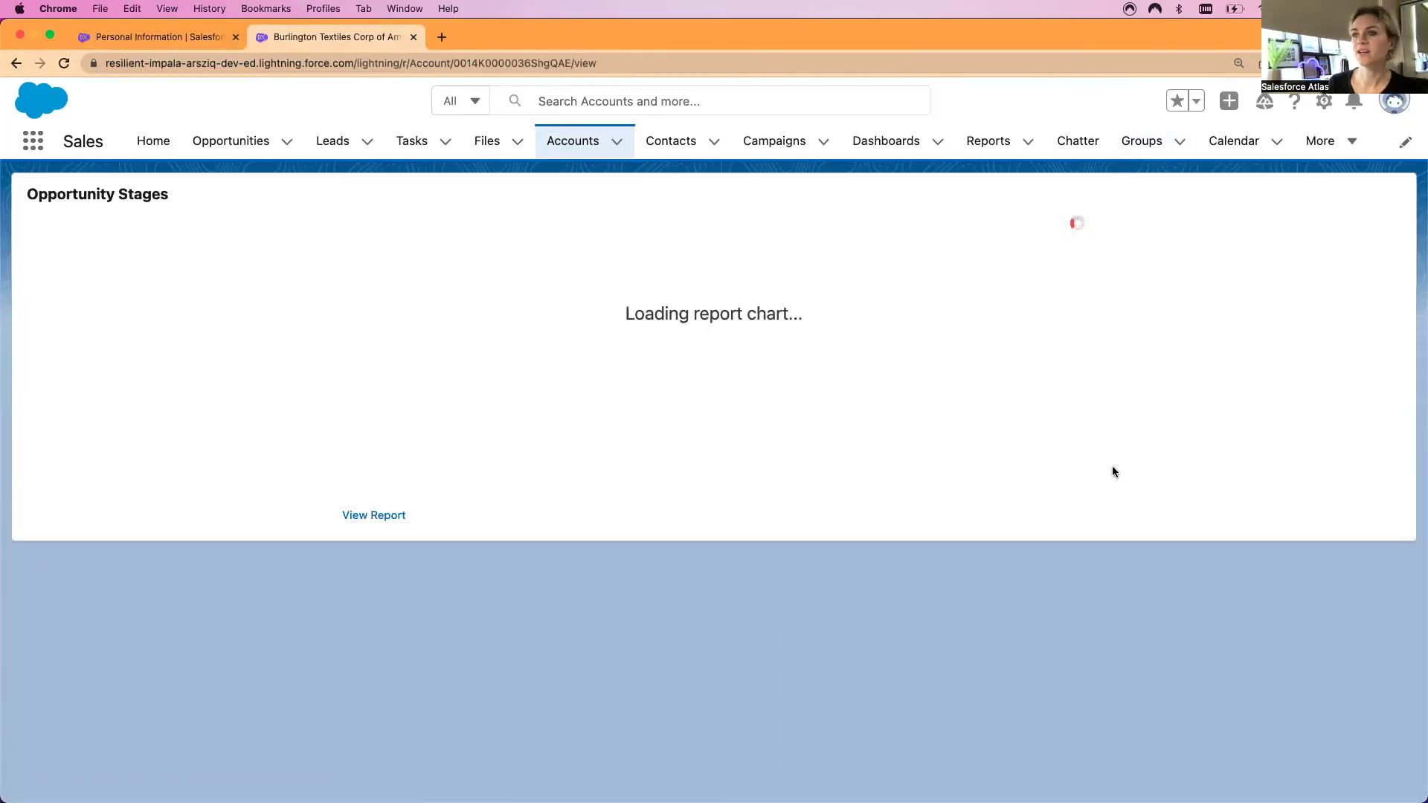
pyautogui.click(671, 141)
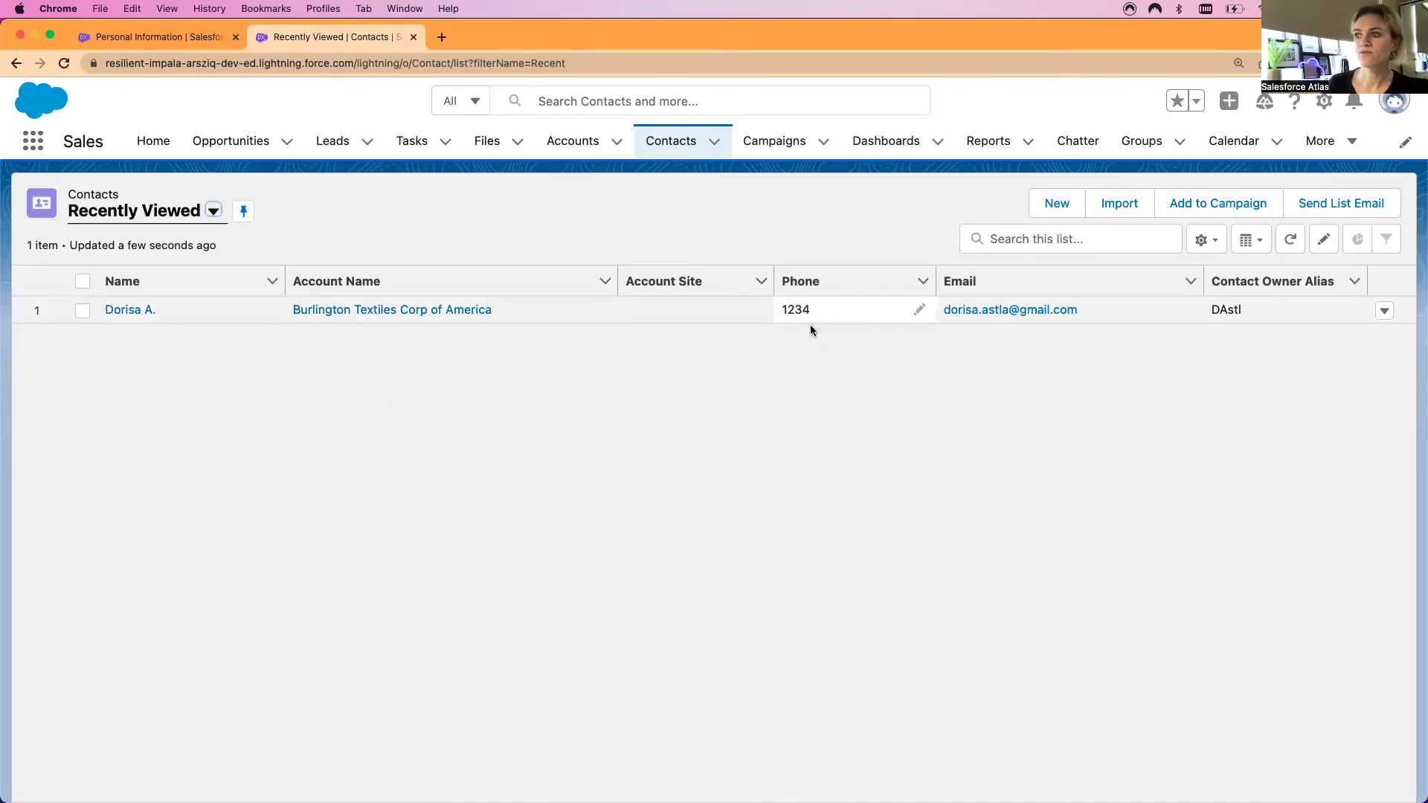
pyautogui.click(968, 286)
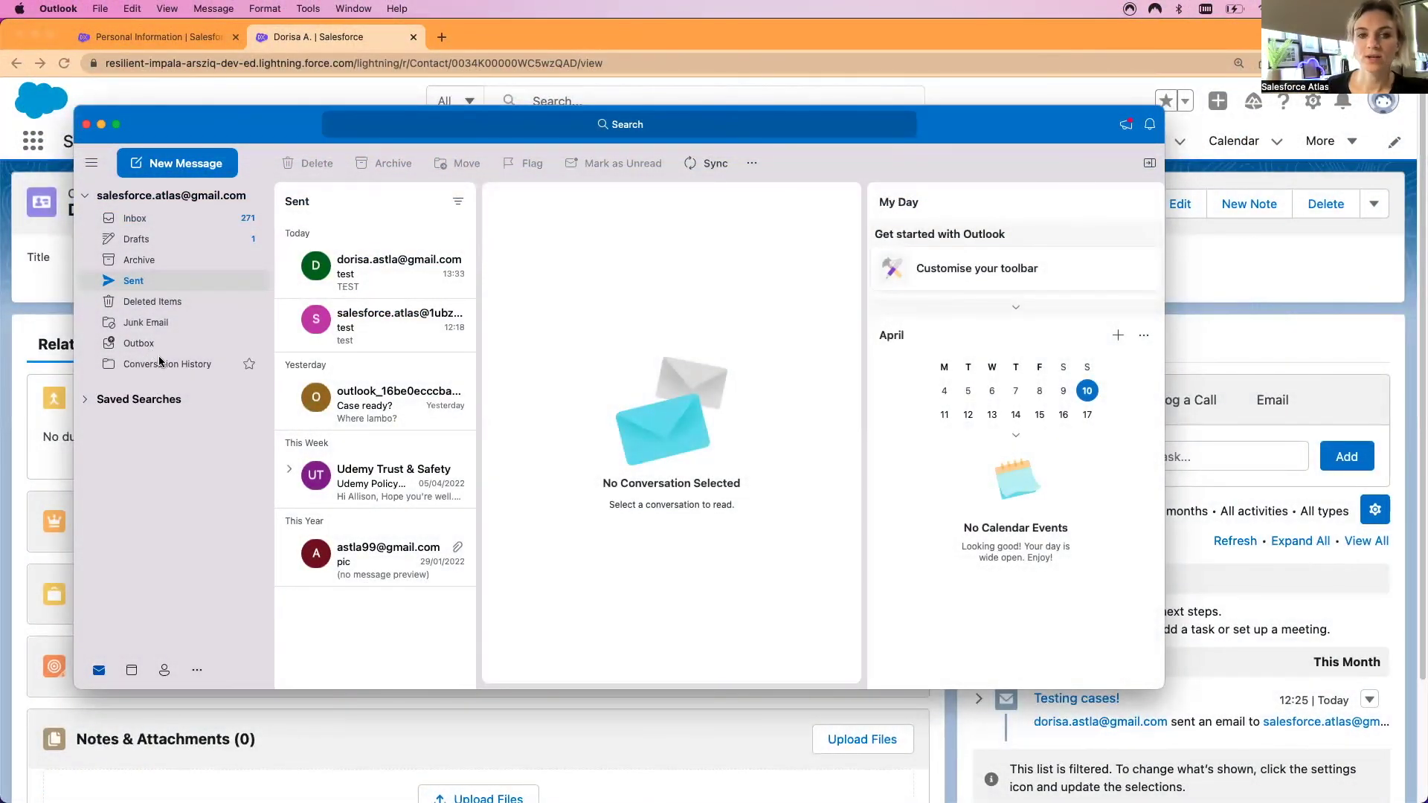
# Open the sent test email in Outlook and start logging it to Salesforce
pyautogui.click(91, 163)
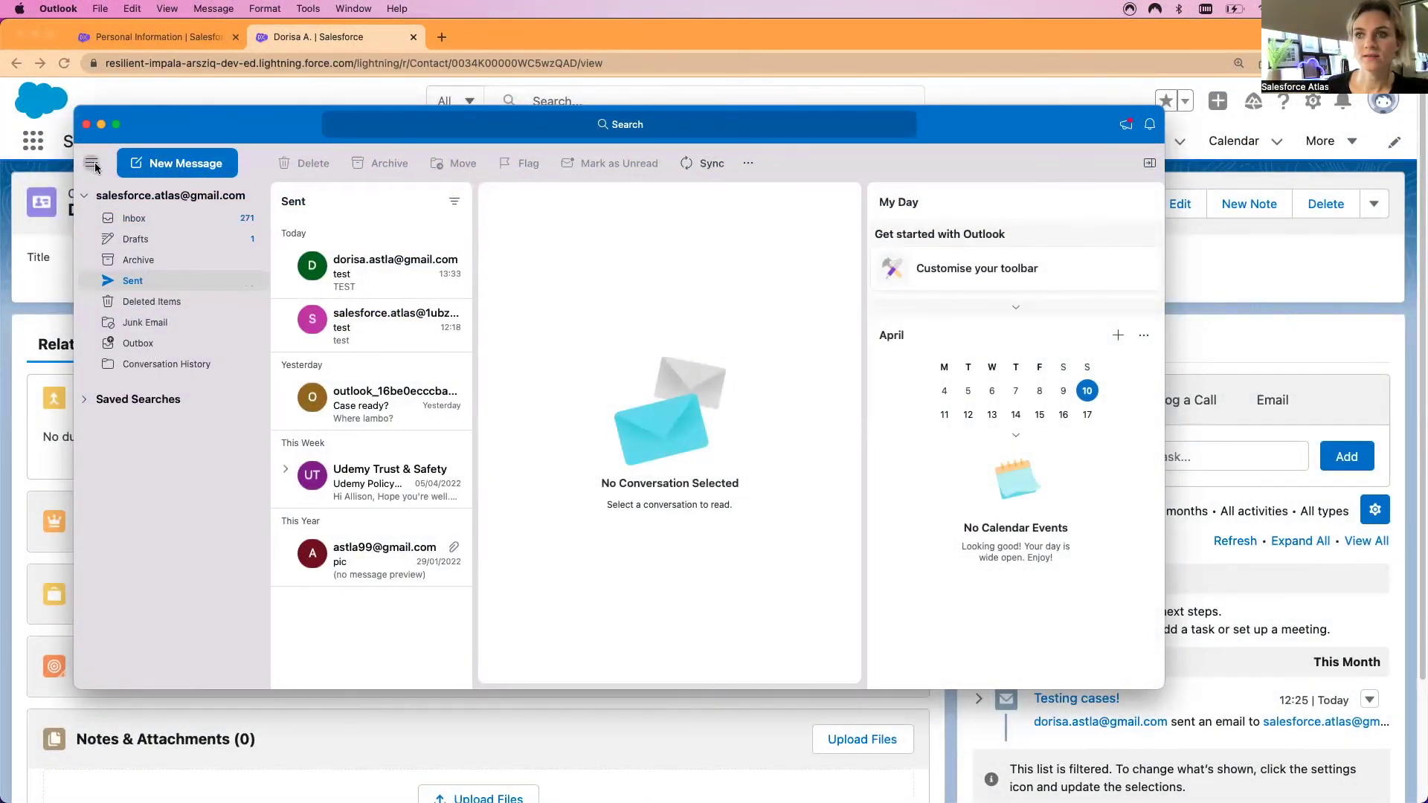
pyautogui.click(221, 265)
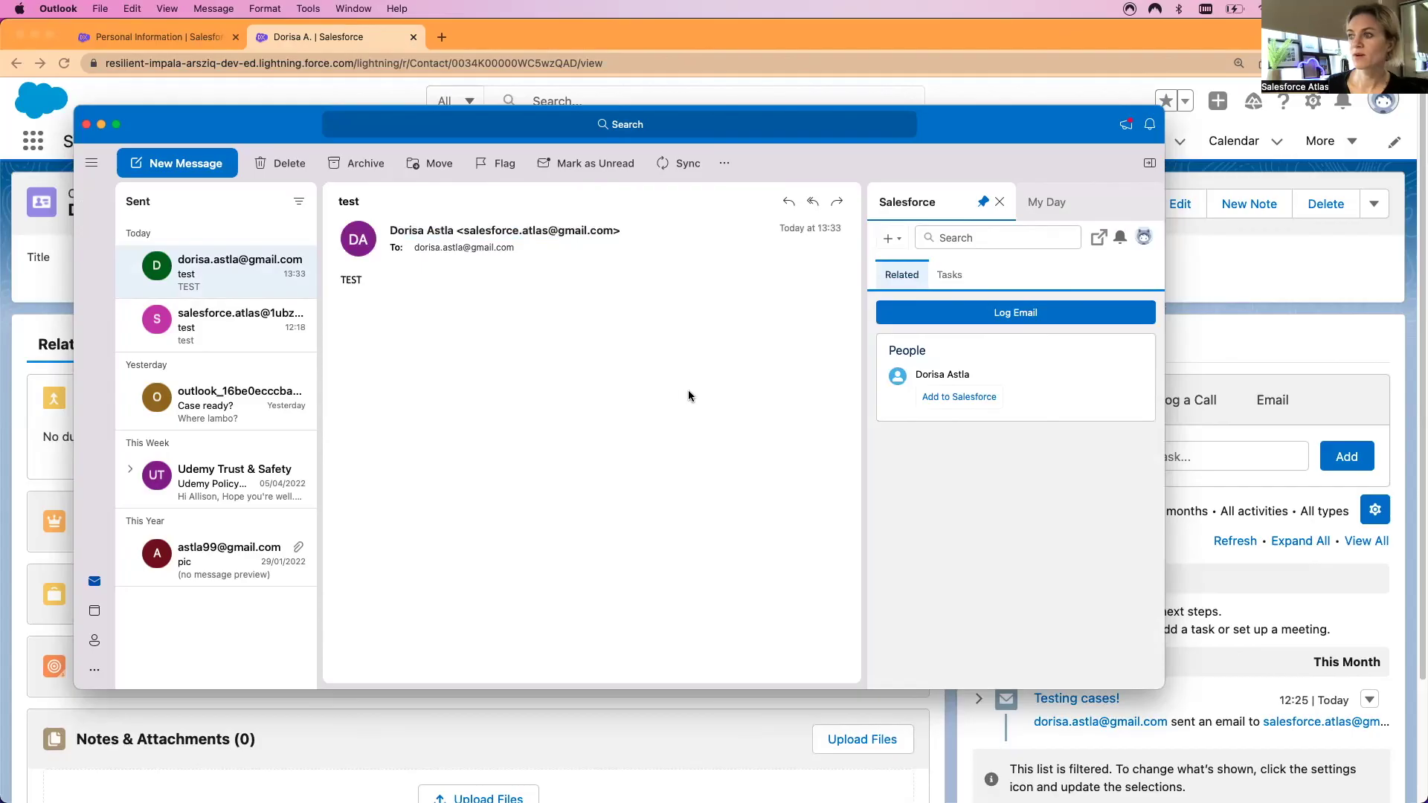
pyautogui.click(984, 314)
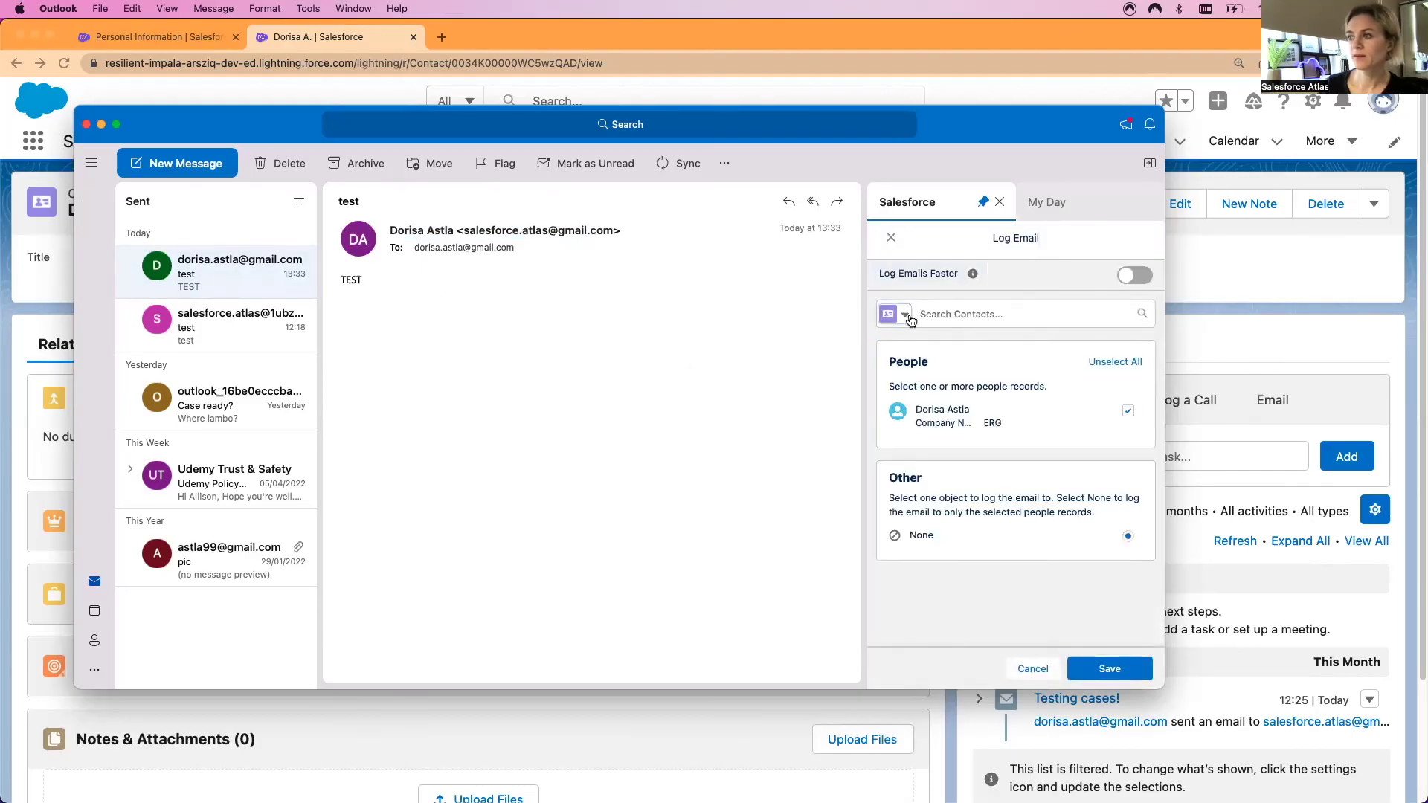
# Log it only against the new contact found under Contacts, then reload that contact's record in Chrome
pyautogui.click(905, 318)
pyautogui.click(933, 440)
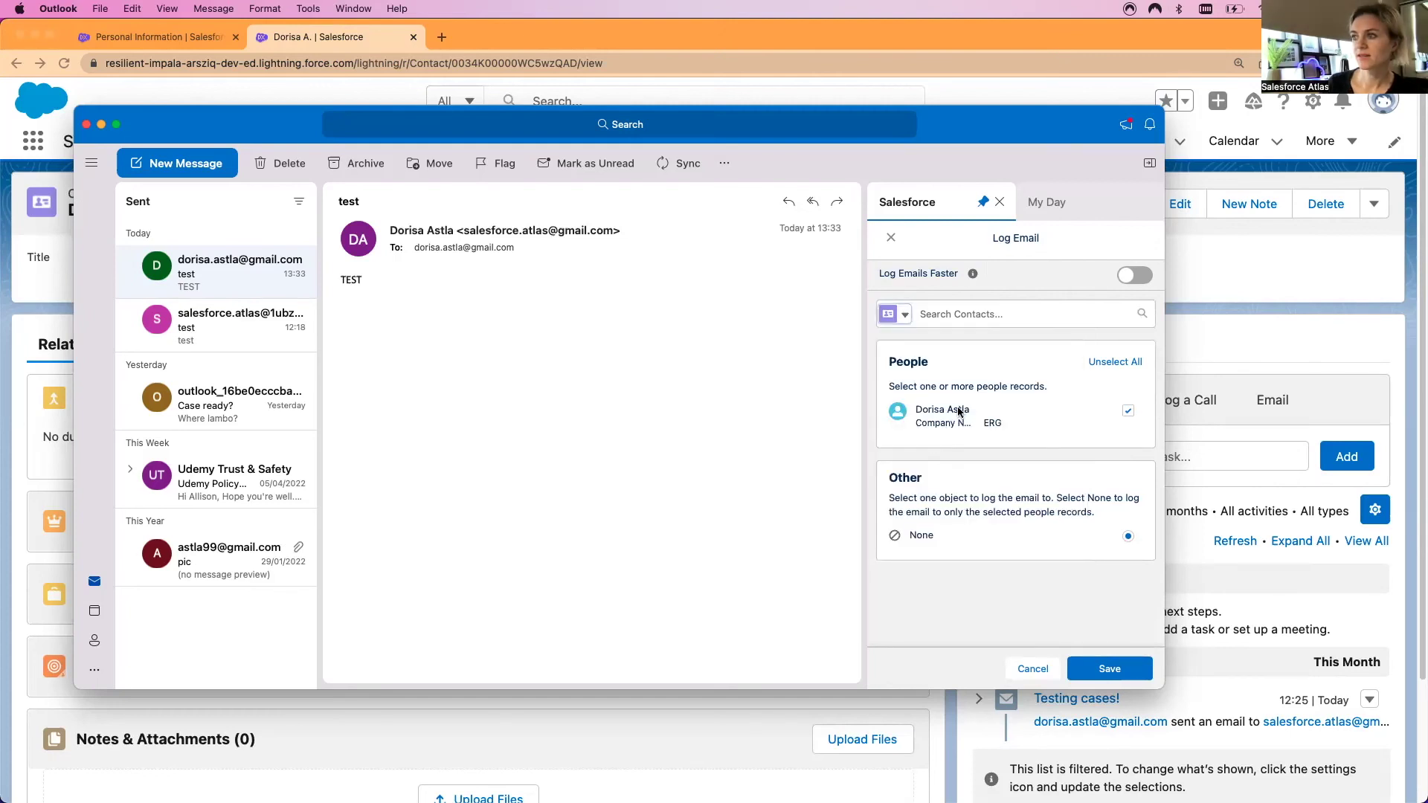
pyautogui.click(969, 307)
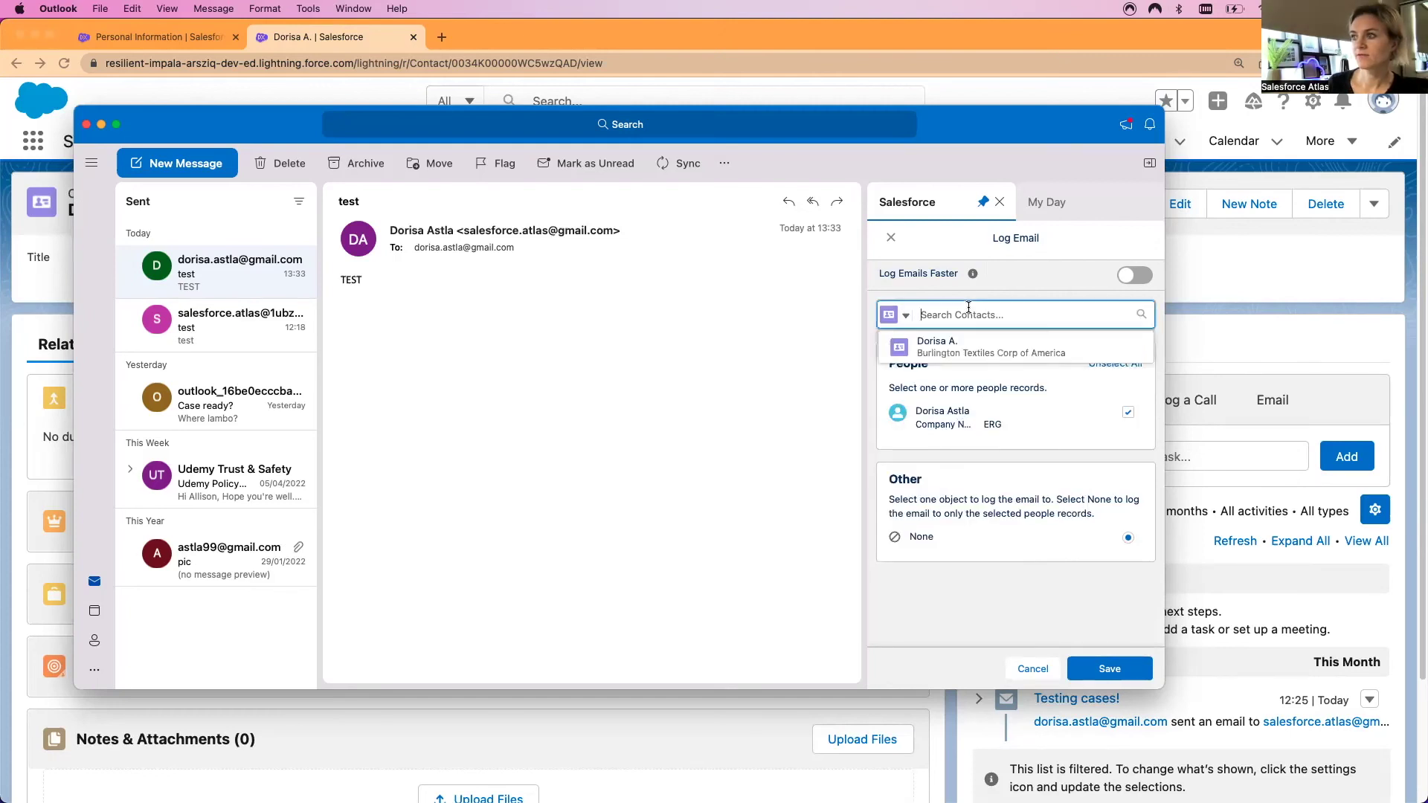
pyautogui.click(941, 347)
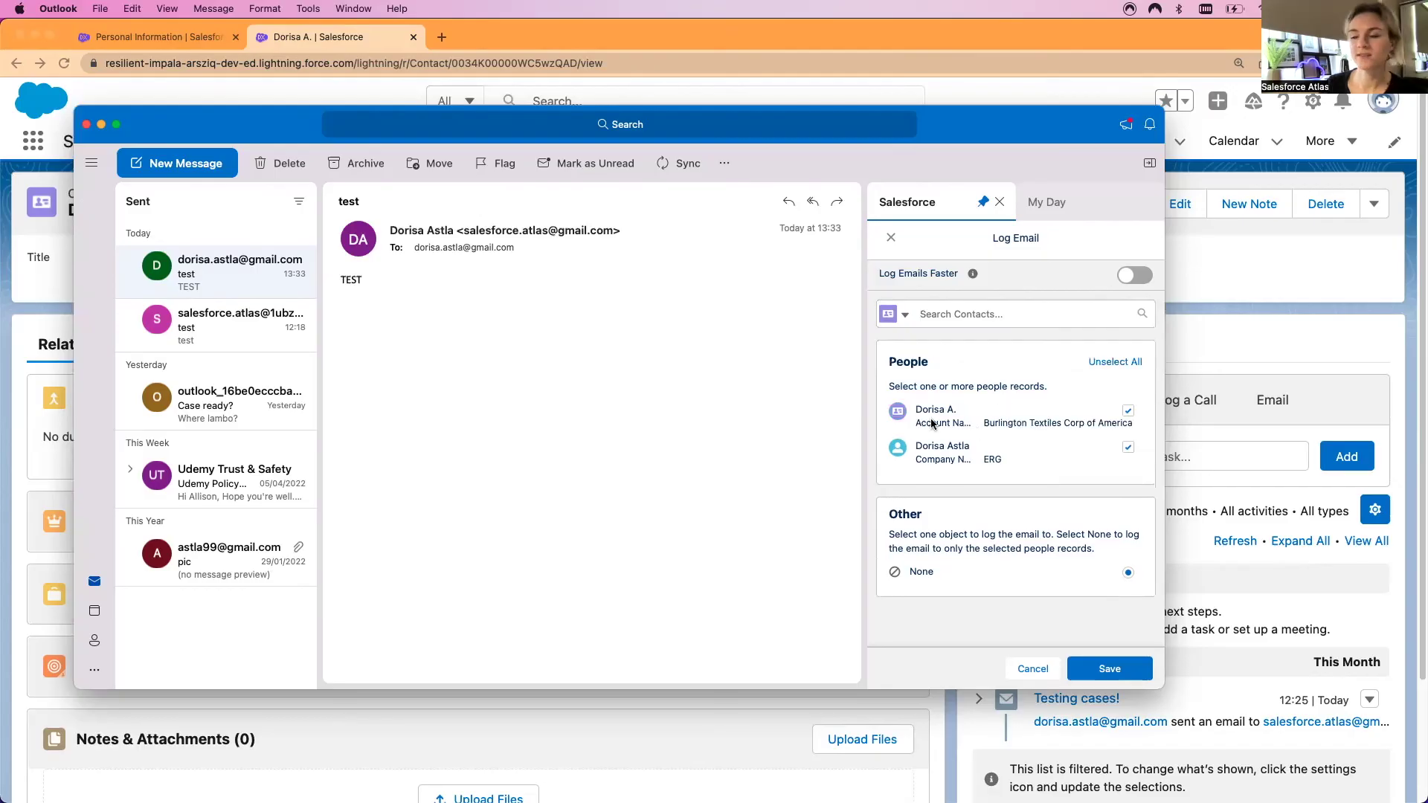
pyautogui.click(1128, 447)
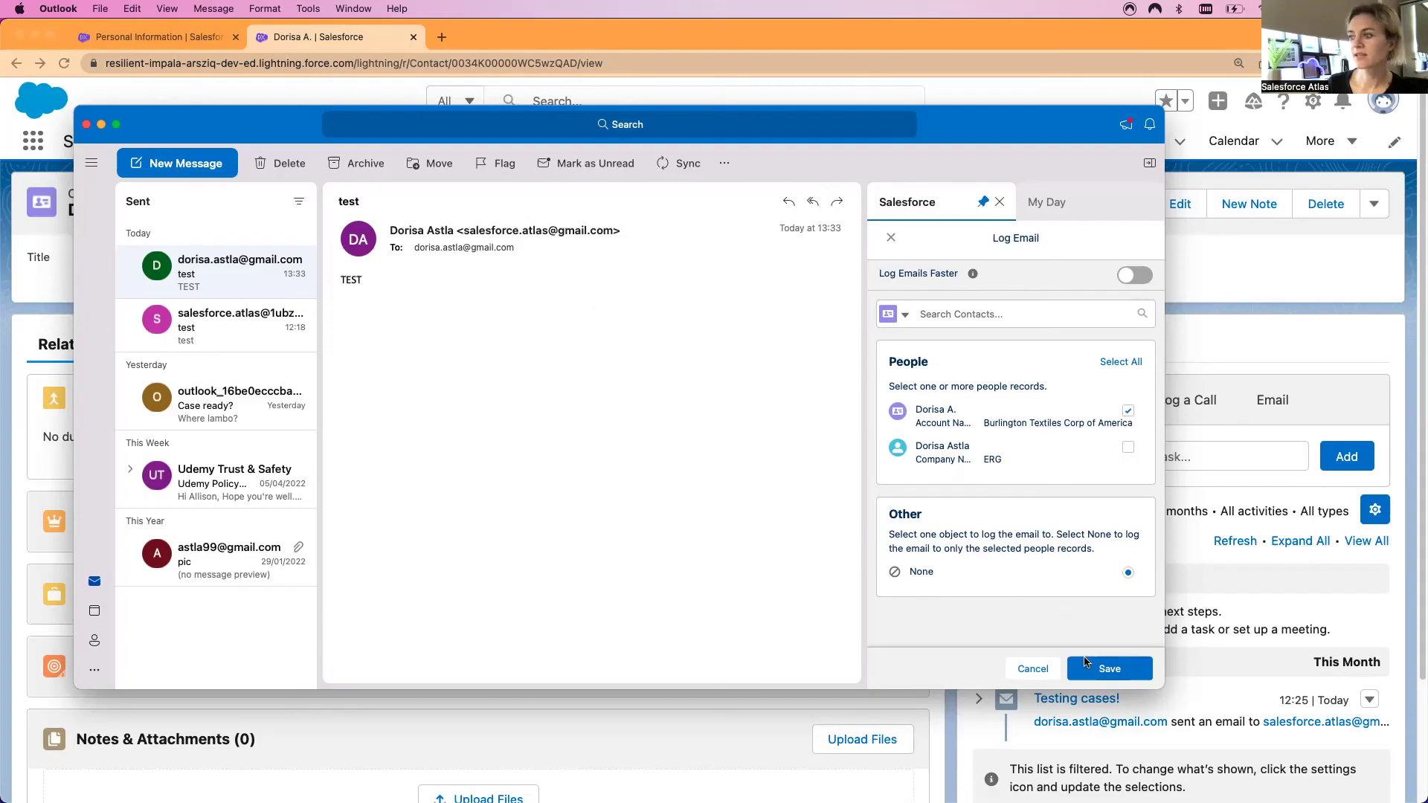
pyautogui.click(1085, 662)
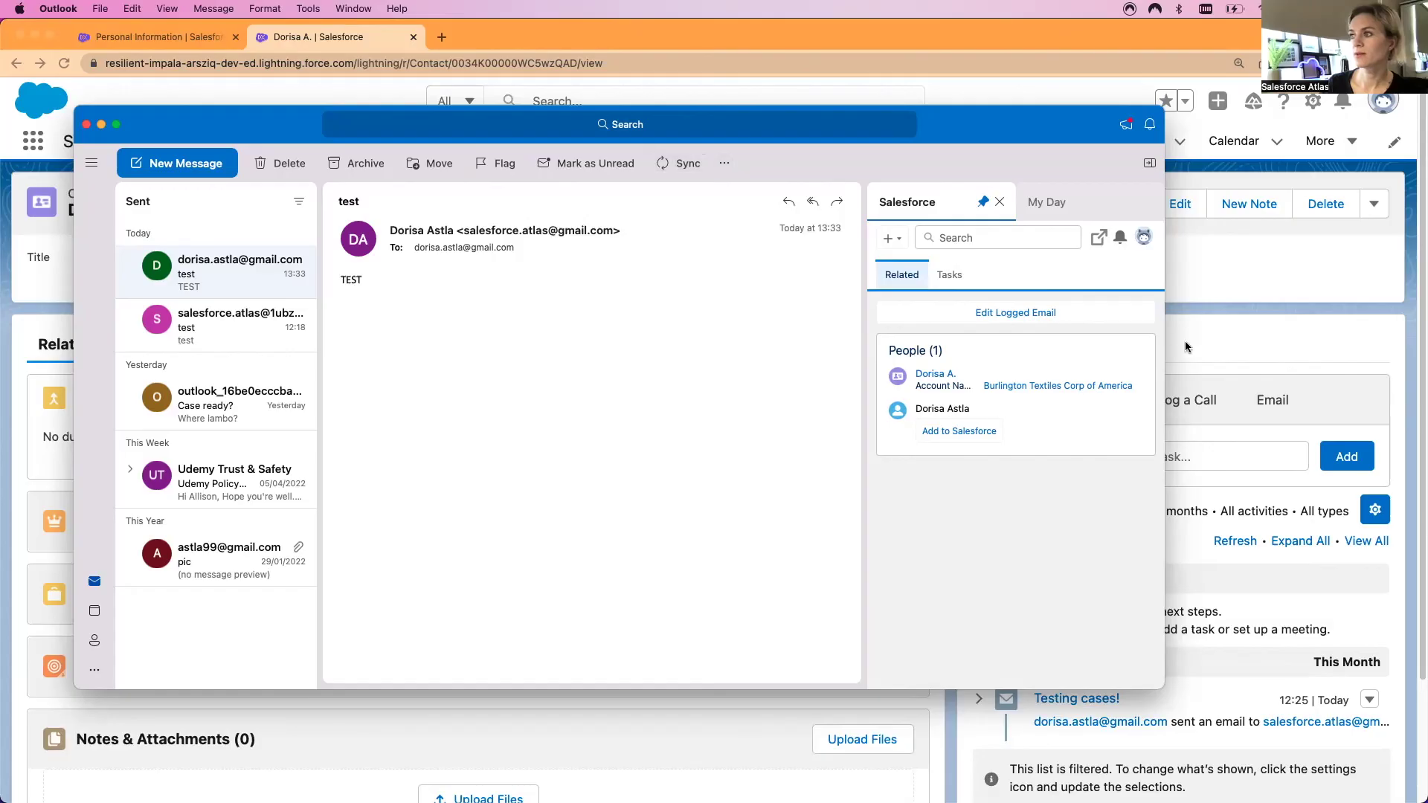
pyautogui.click(1246, 345)
pyautogui.click(64, 63)
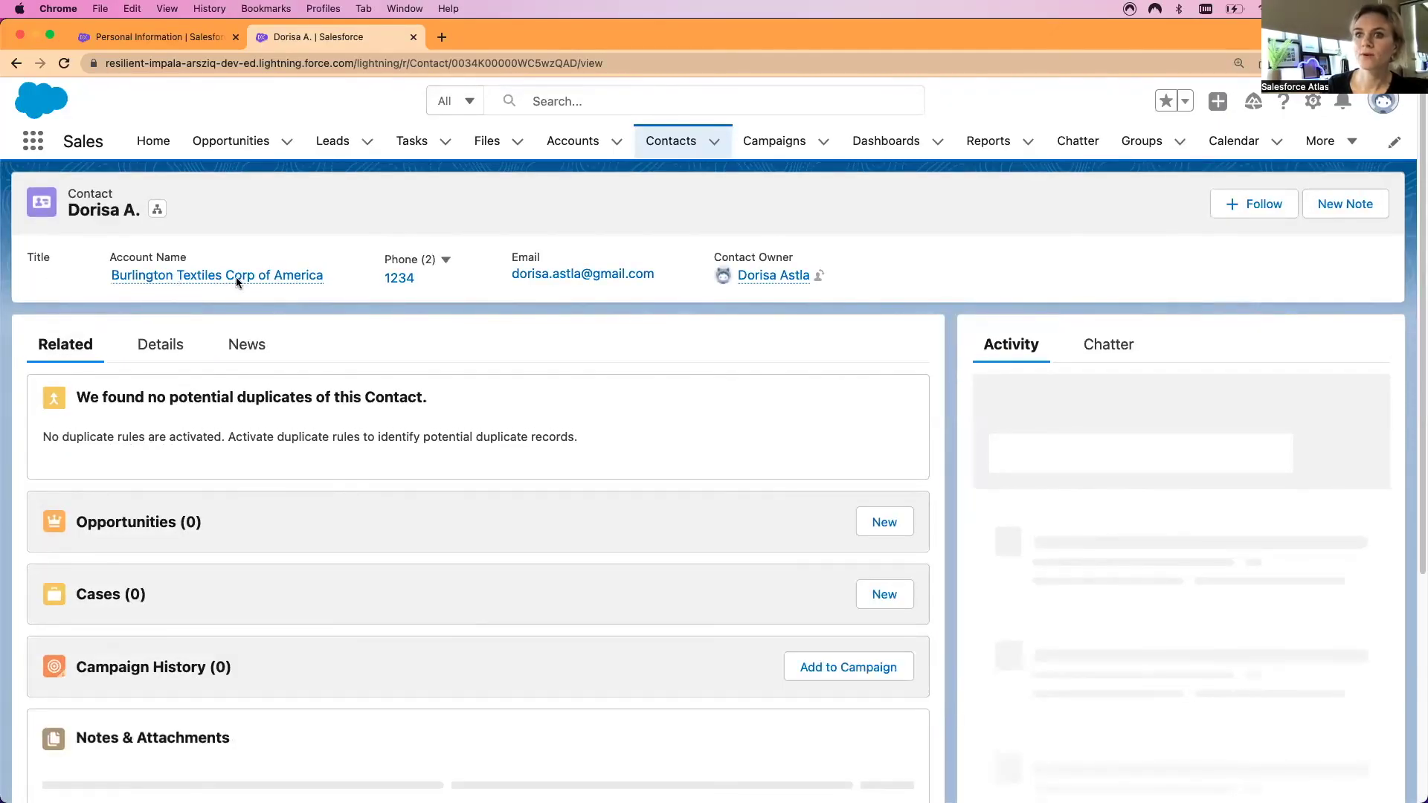
# Expand the logged test email in the contact's Activity timeline and start a Re: test reply
pyautogui.scroll(-3, 870, 485)
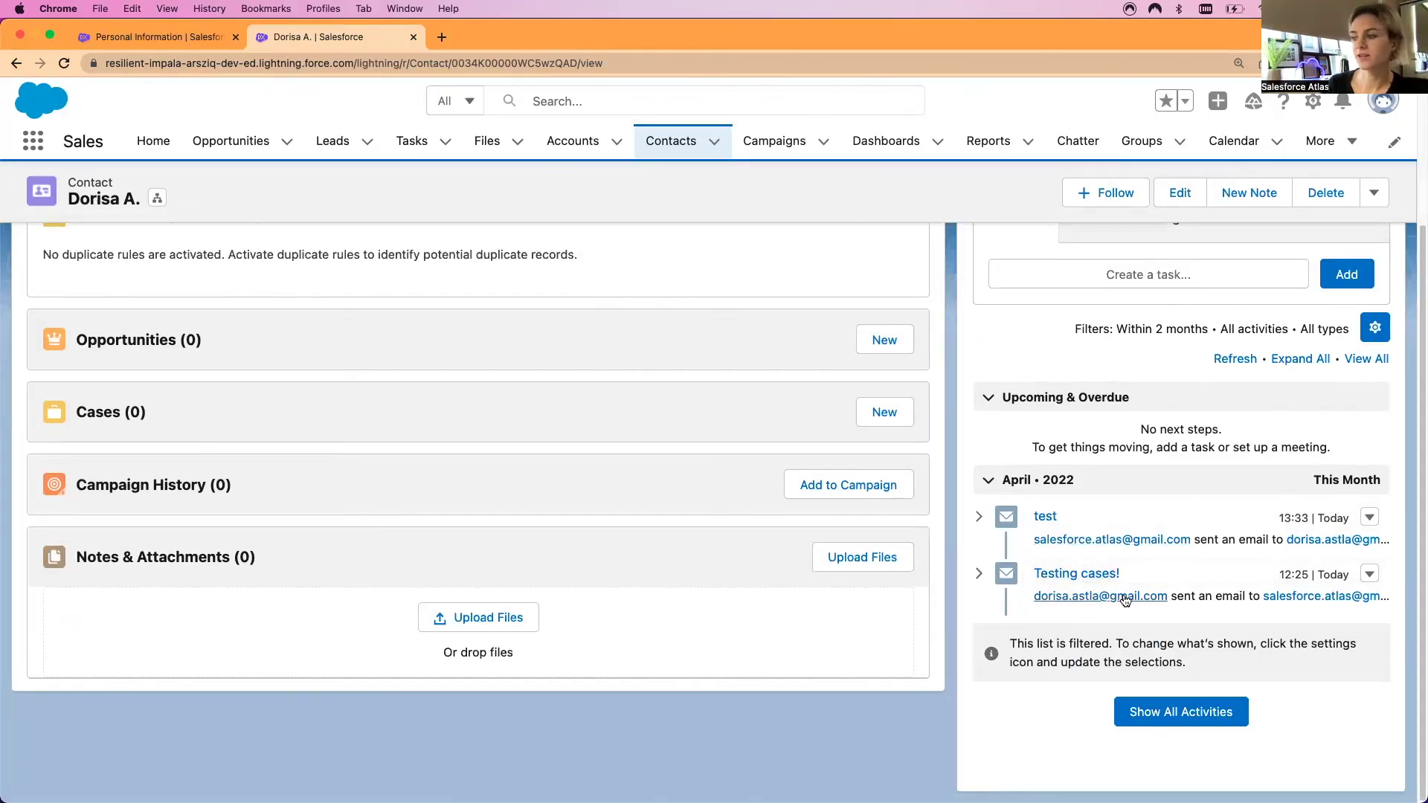
pyautogui.click(979, 520)
pyautogui.scroll(-3, 986, 571)
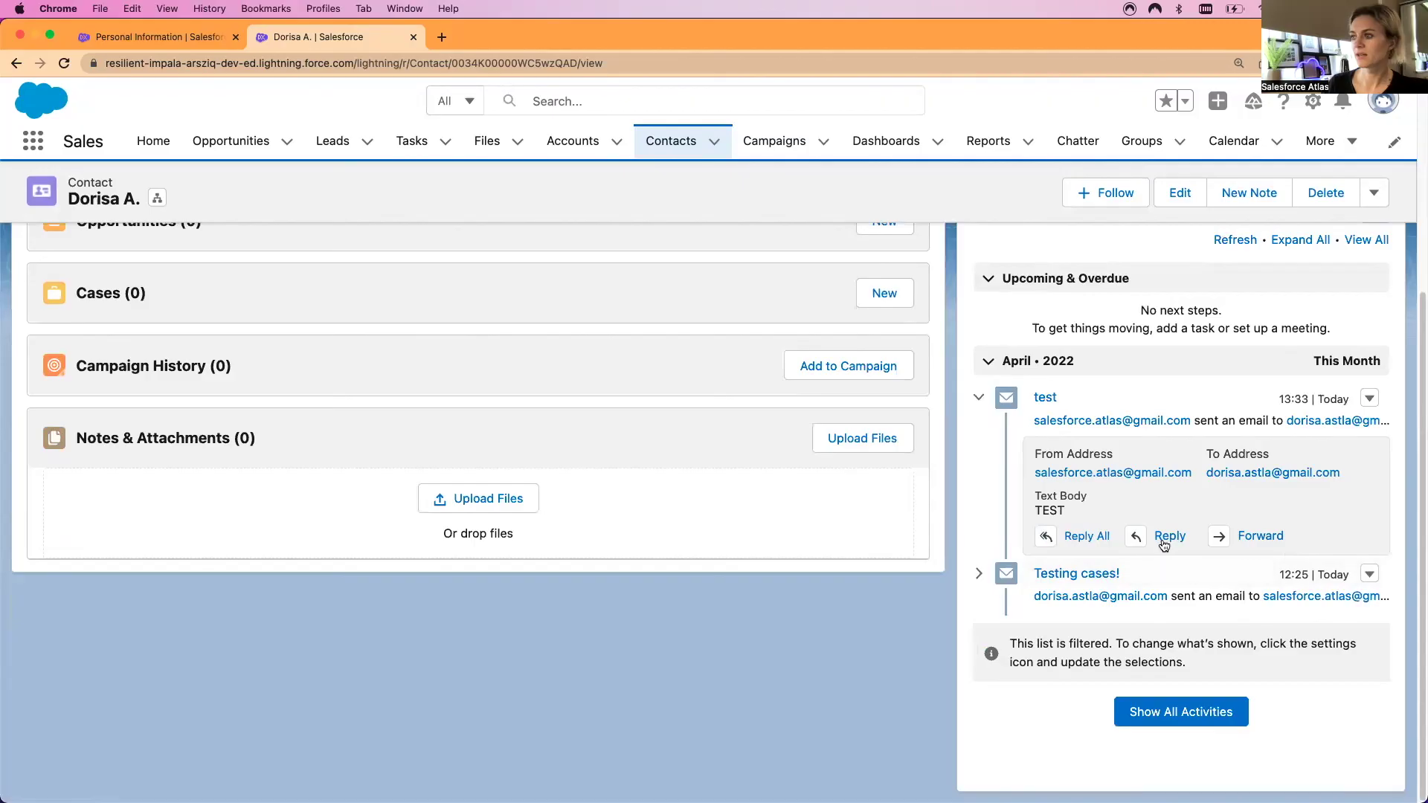
pyautogui.click(1164, 544)
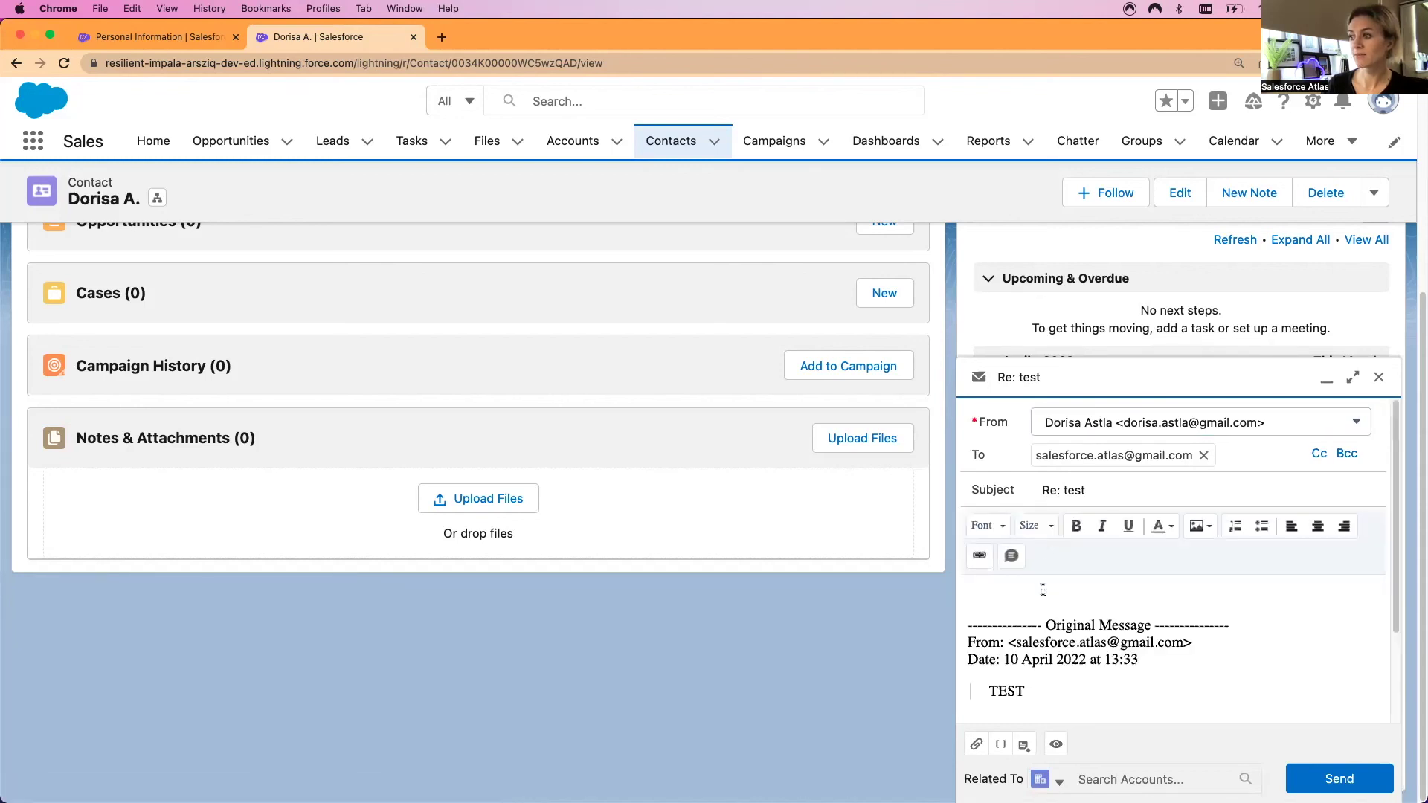
# Scroll the contact record to review the Re: test reply draft
pyautogui.scroll(-3, 1123, 599)
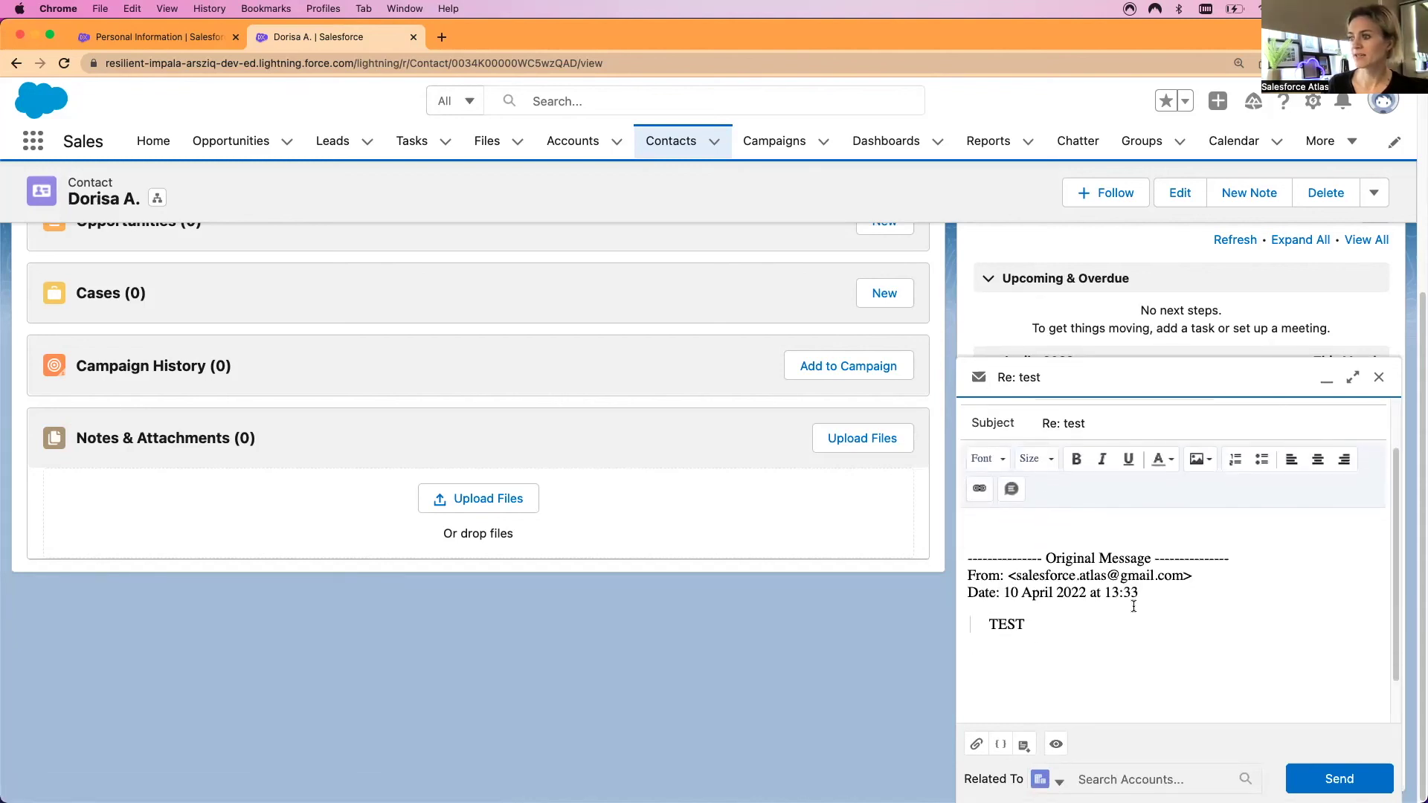
pyautogui.scroll(3, 1131, 605)
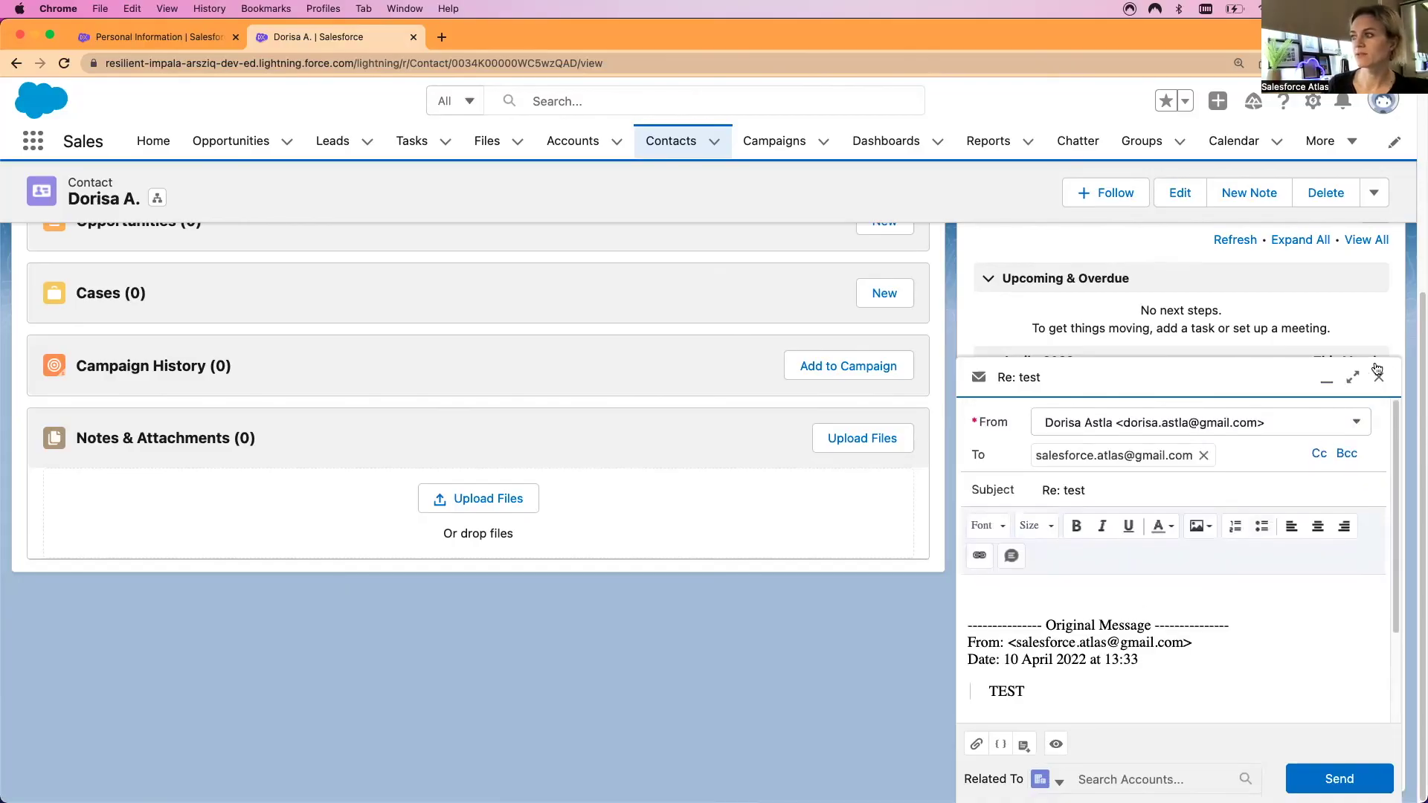